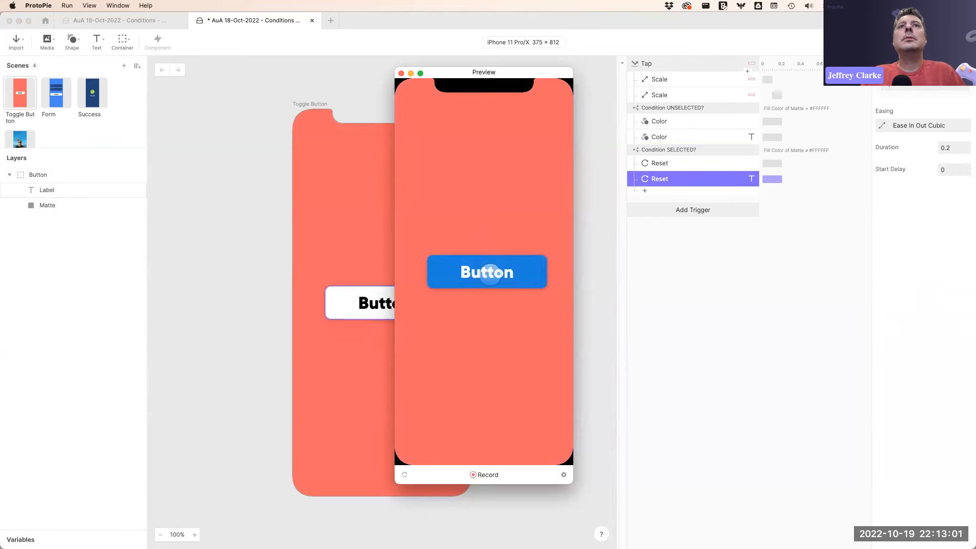
Test the toggle button in the preview by tapping it several times, then close the preview.
left_click(489, 275)
left_click(488, 275)
left_click(489, 275)
left_click(489, 276)
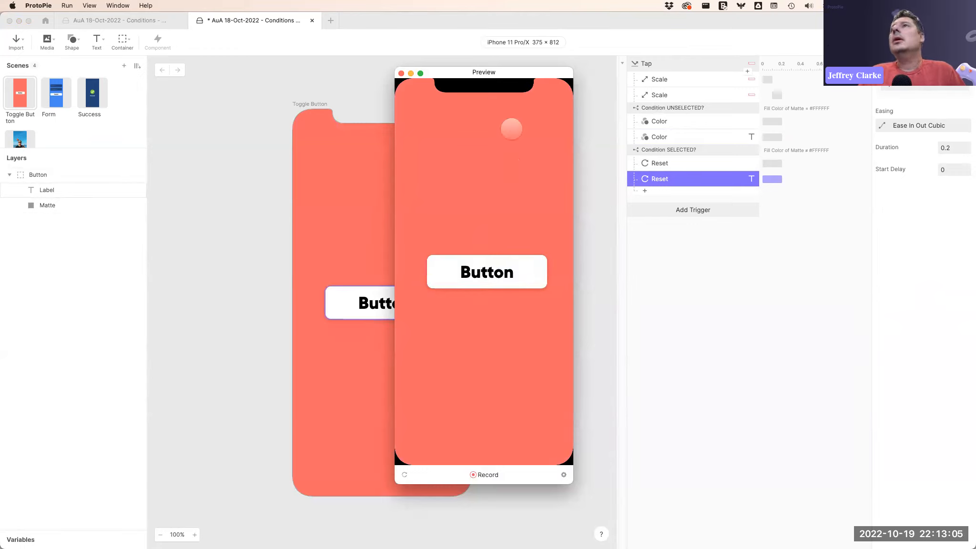
left_click(401, 74)
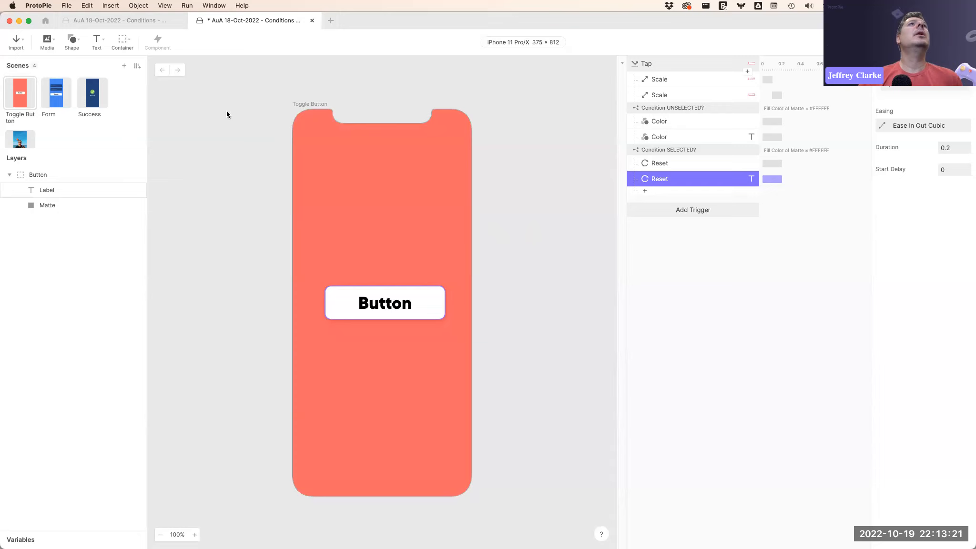
Browse the Form and Success scenes, returning to the Form scene.
left_click(55, 98)
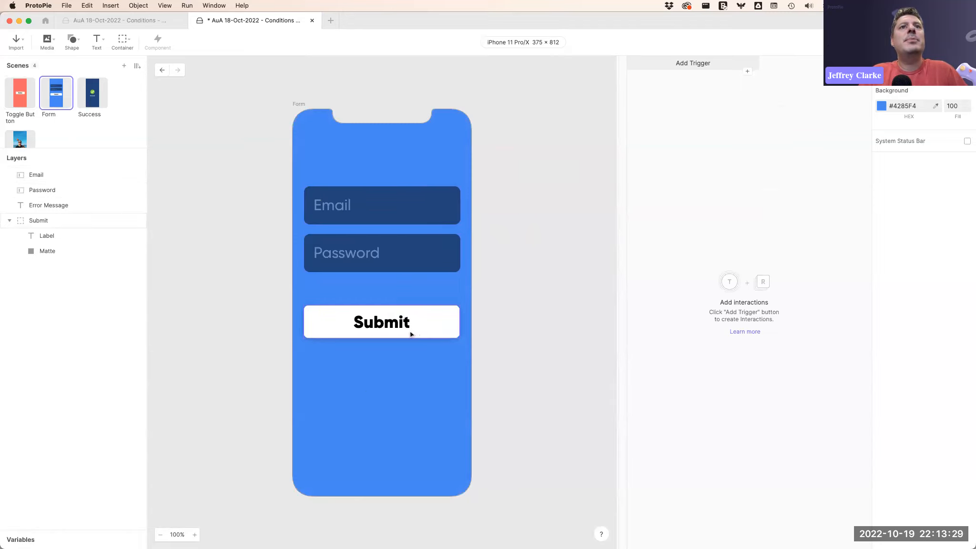
left_click(98, 98)
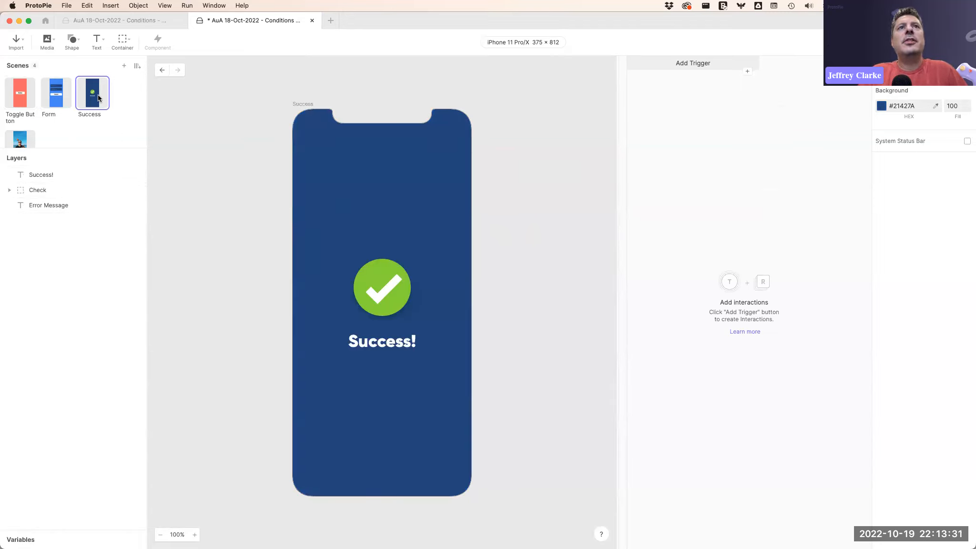
left_click(56, 98)
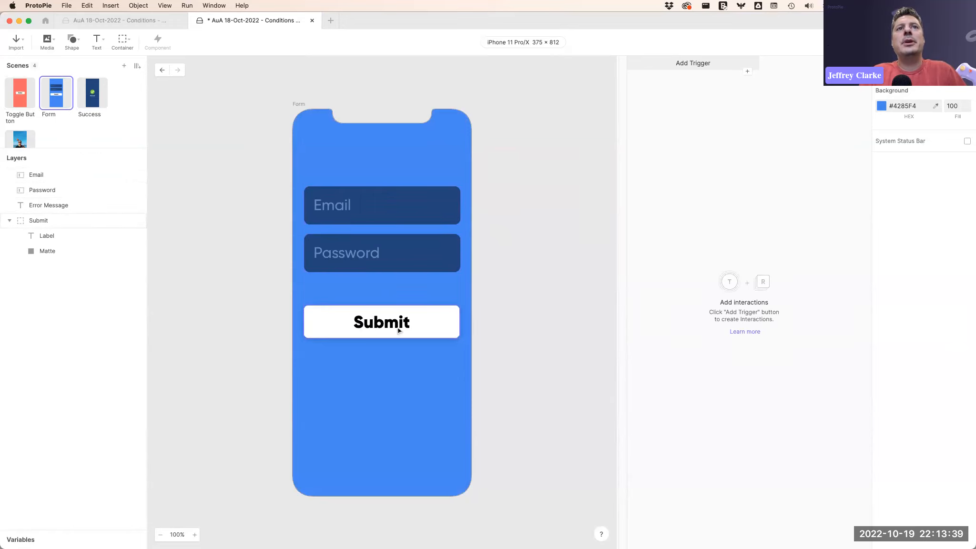
Temporarily raise the Error Message layer's opacity to 100, then return it to 0 and deselect.
scroll(398, 328, "up", 1)
left_click_drag(71, 146, 71, 196)
left_click(46, 251)
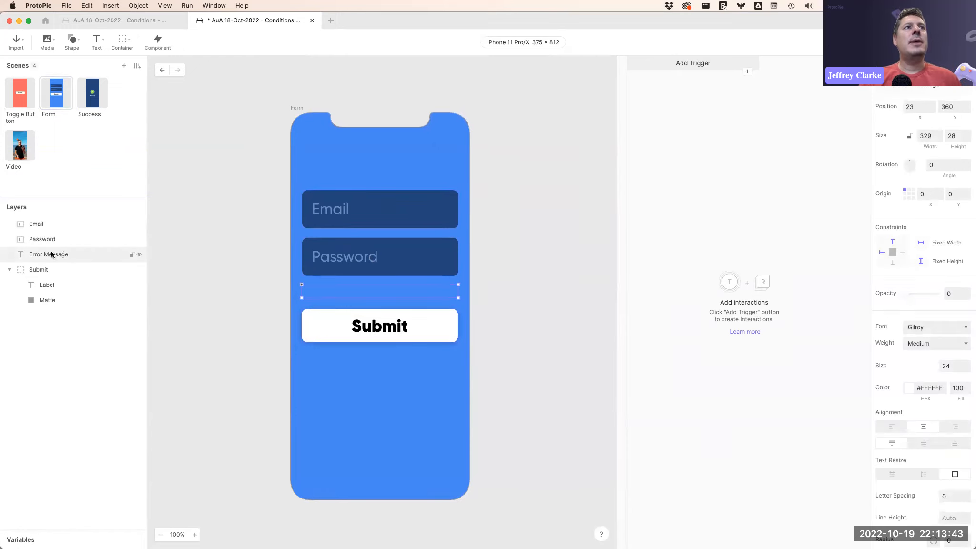
left_click_drag(904, 293, 950, 294)
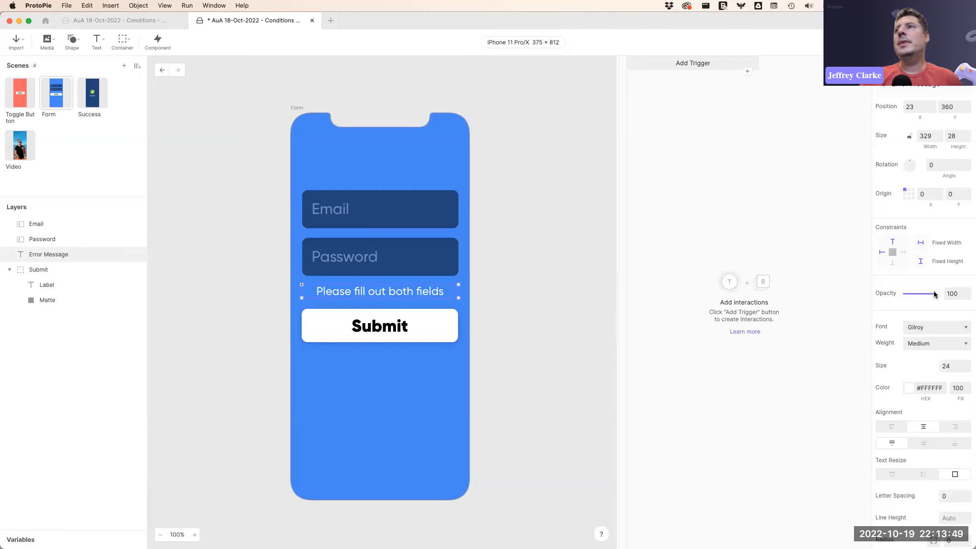
left_click_drag(933, 294, 891, 296)
left_click(669, 204)
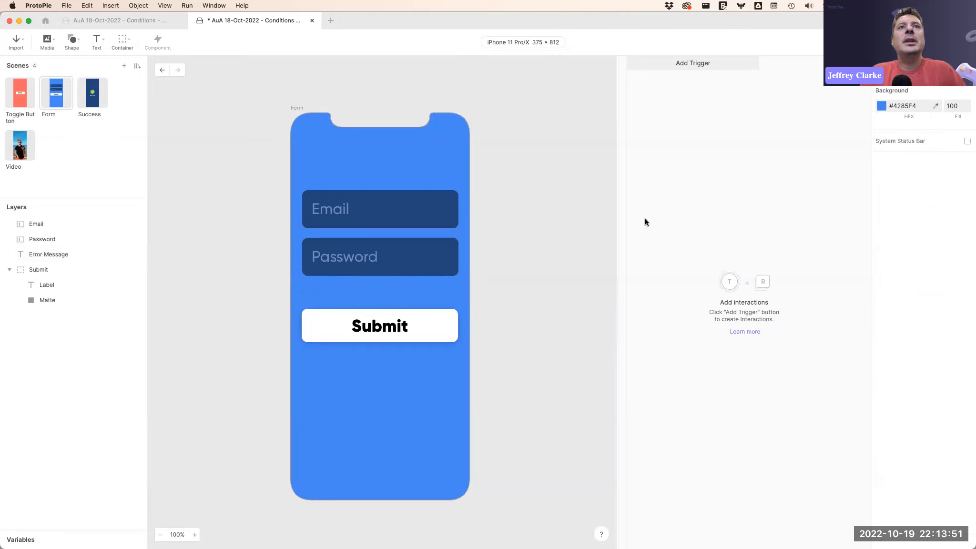
Add a Tap trigger to the Submit group.
left_click(411, 331)
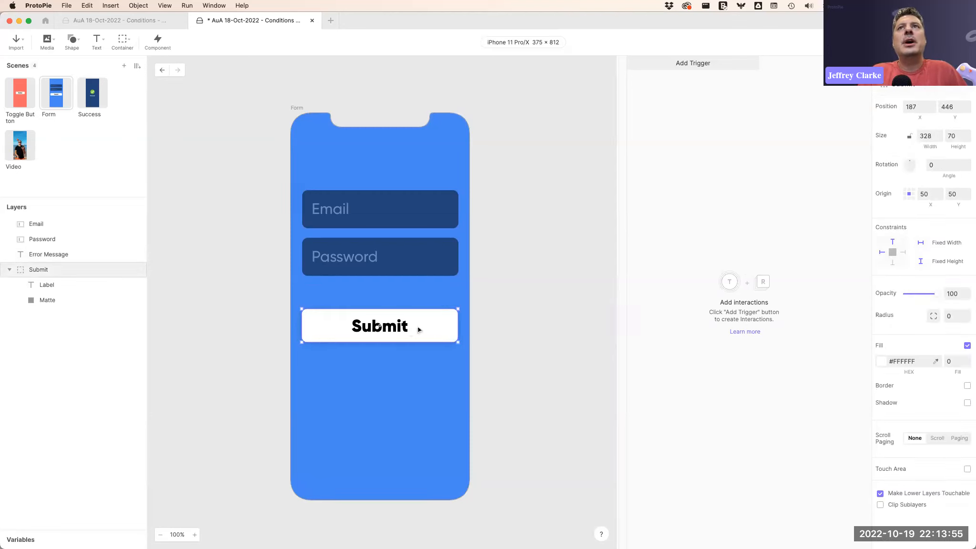
left_click(692, 64)
left_click(654, 90)
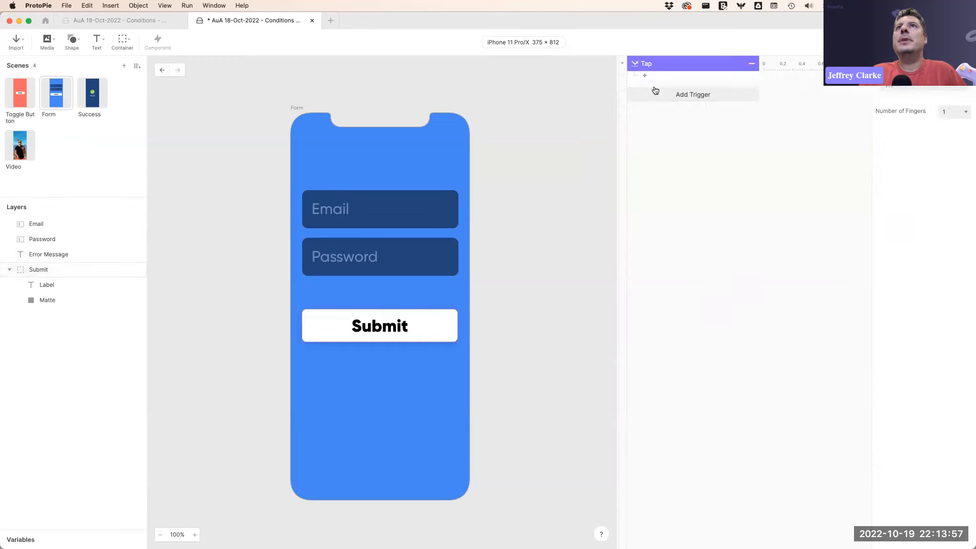
Add a Condition response under the Tap trigger.
left_click(671, 75)
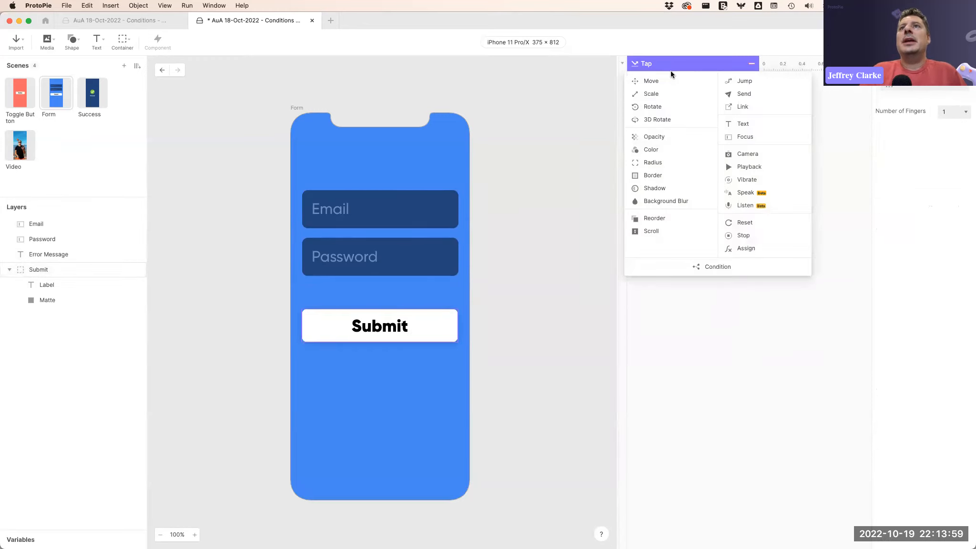
left_click(724, 268)
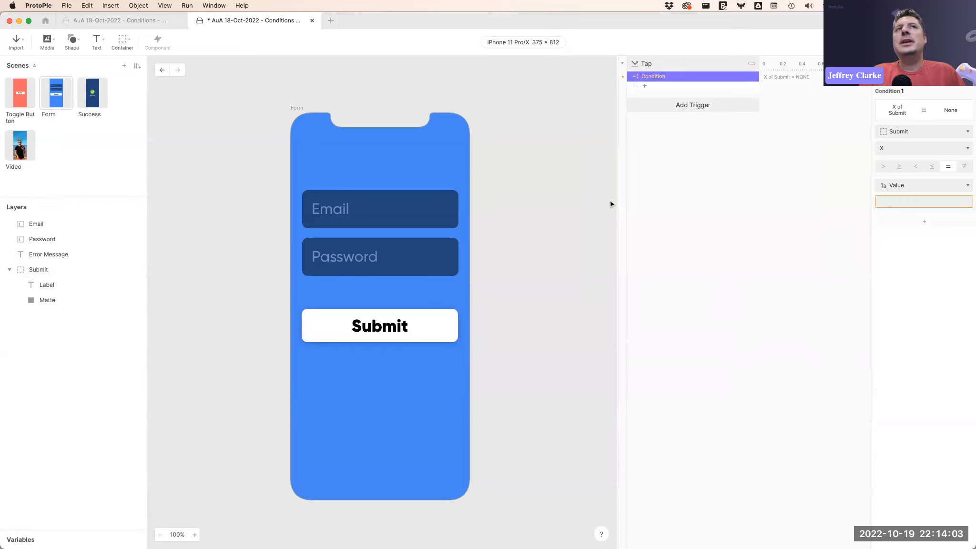
left_click(384, 221)
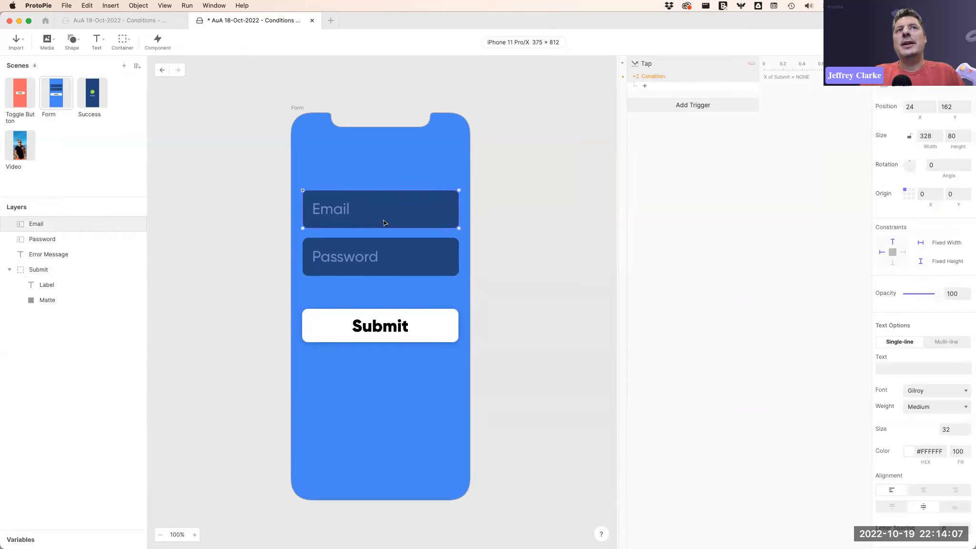
left_click(410, 260)
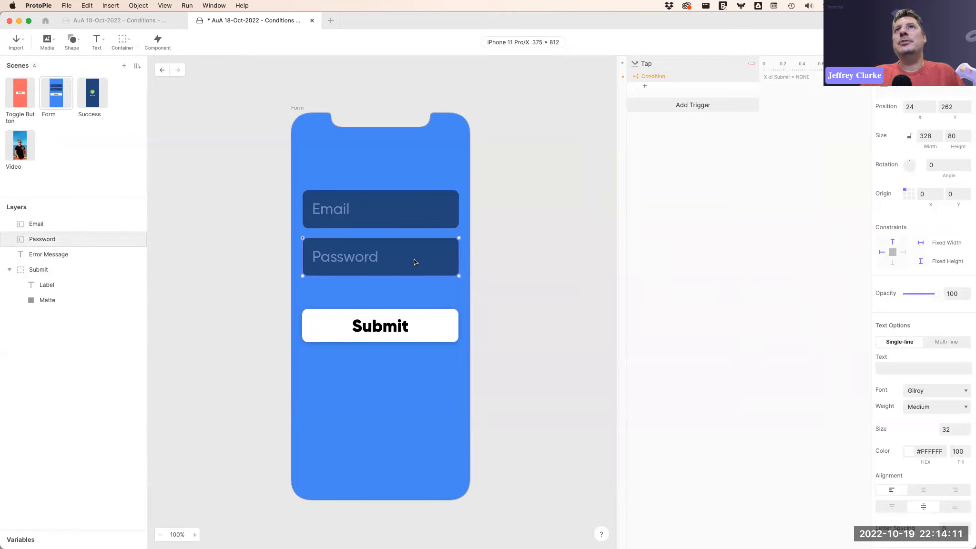
left_click(761, 184)
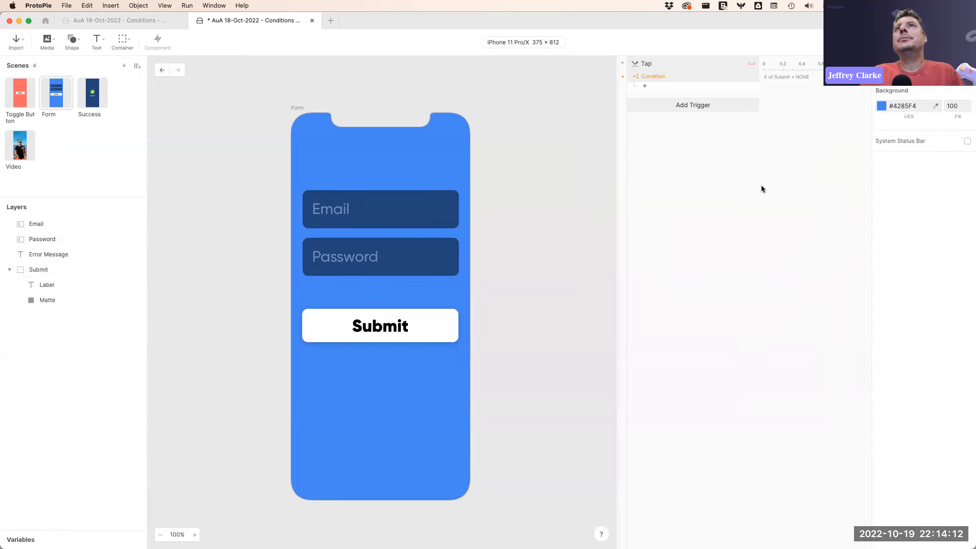
left_click(680, 76)
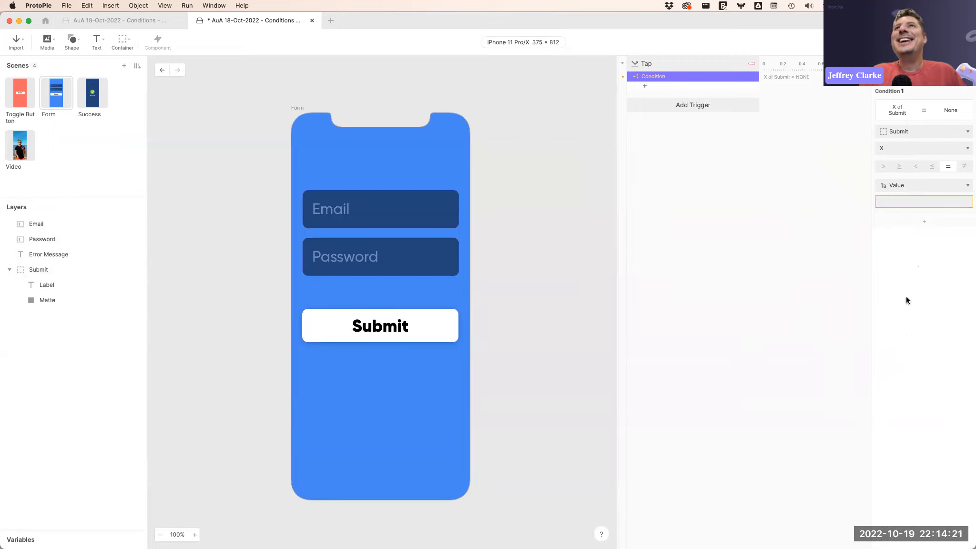
Set Condition 1 to check that the Email layer's Text is not equal to an empty value.
left_click(920, 133)
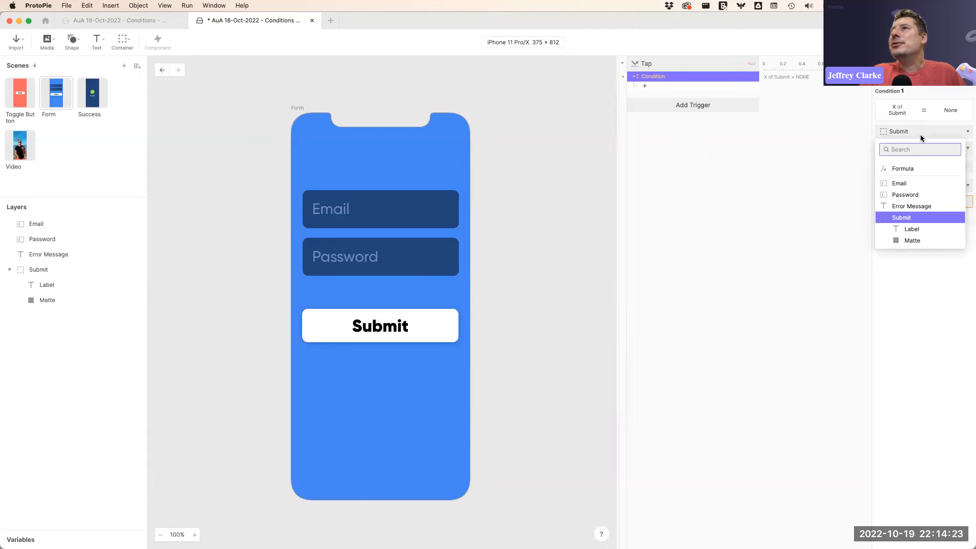
left_click(905, 183)
left_click(897, 146)
scroll(900, 224, "down", 5)
left_click(889, 308)
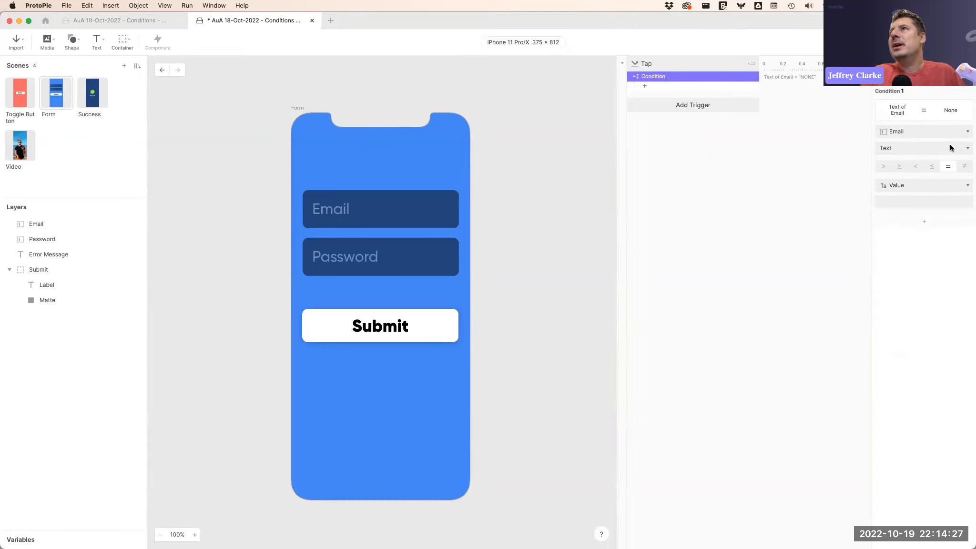
left_click(963, 166)
left_click(900, 205)
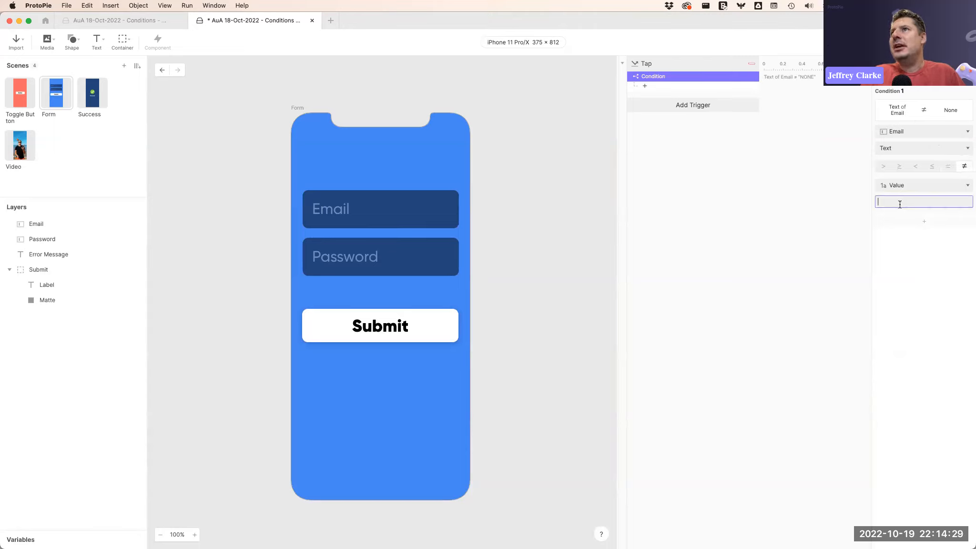
left_click(913, 238)
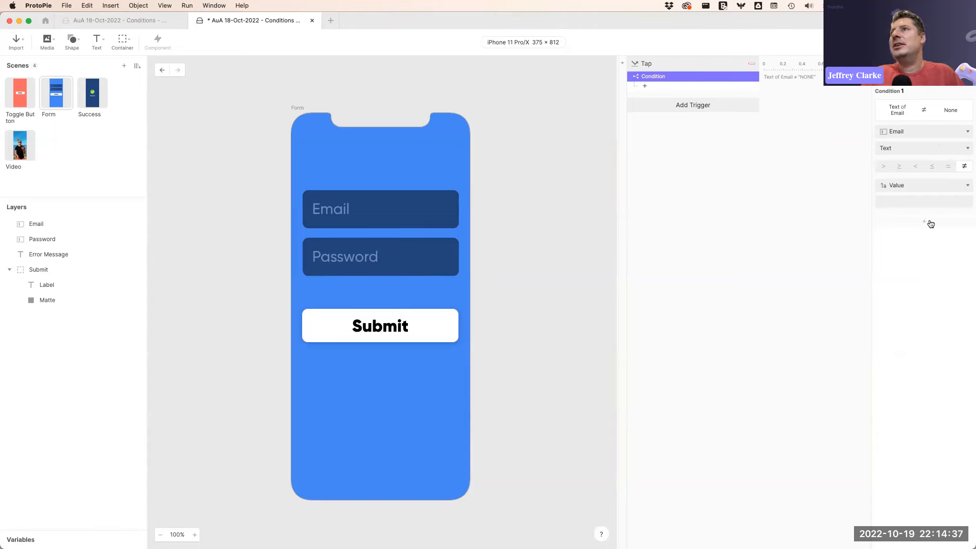
Add Condition 2 checking that the Password layer's Text is not equal to an empty value.
left_click(928, 222)
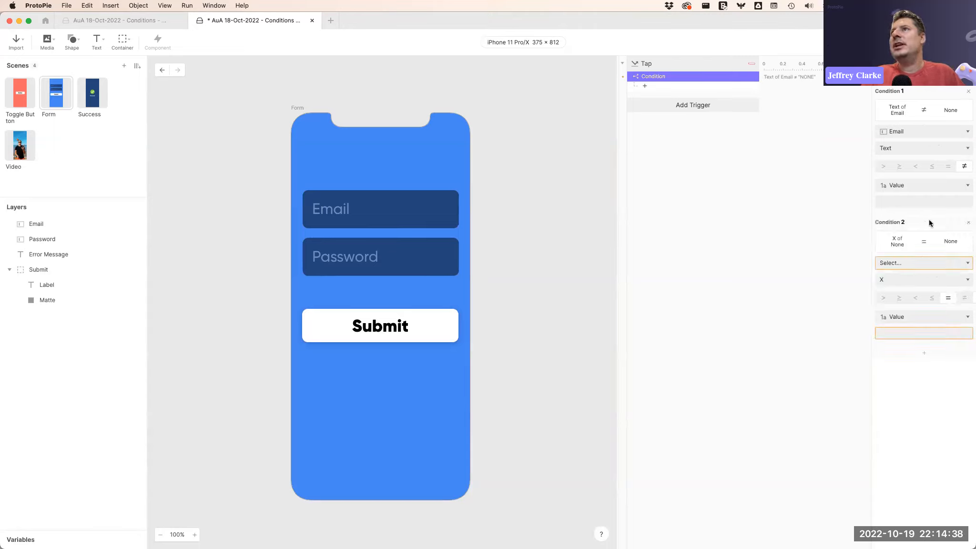
left_click(913, 259)
left_click(912, 326)
left_click(912, 275)
scroll(907, 381, "down", 10)
left_click(886, 437)
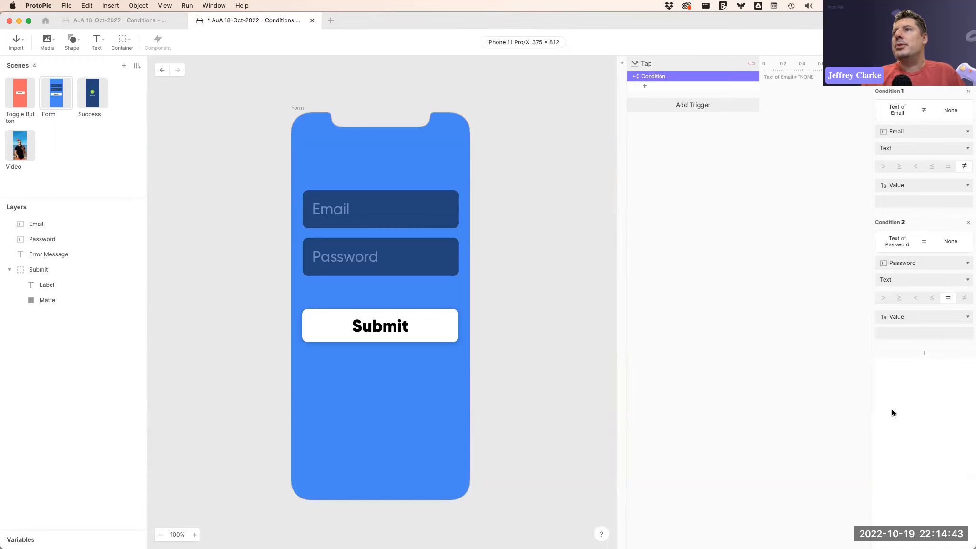
left_click(964, 297)
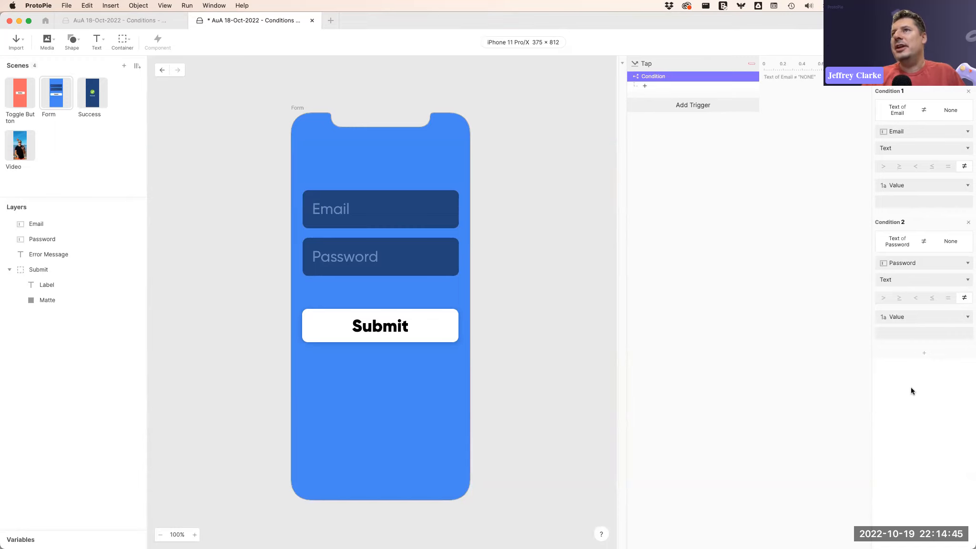
Add a Jump response inside the condition that goes to the Success scene with a Pop transition.
left_click(92, 97)
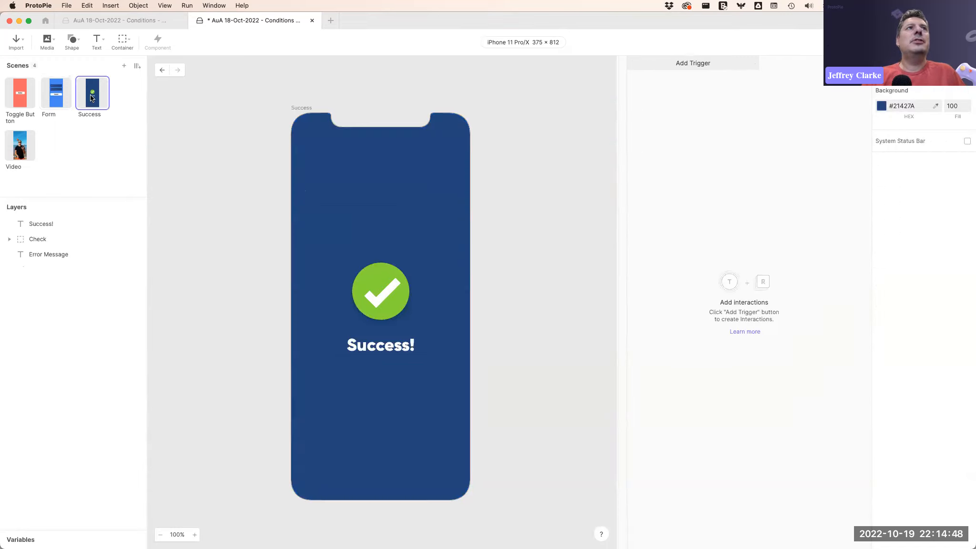
left_click(61, 97)
left_click(674, 86)
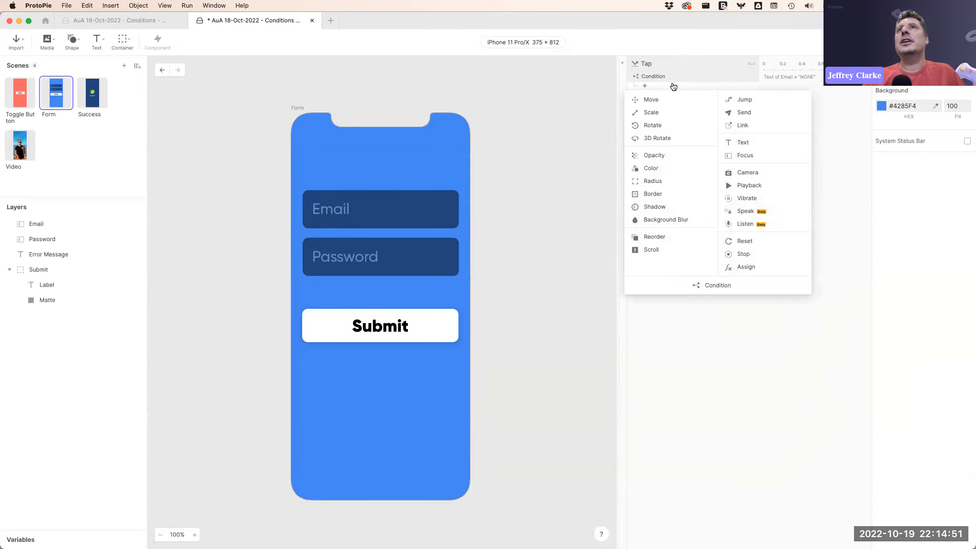
left_click(756, 98)
left_click(902, 90)
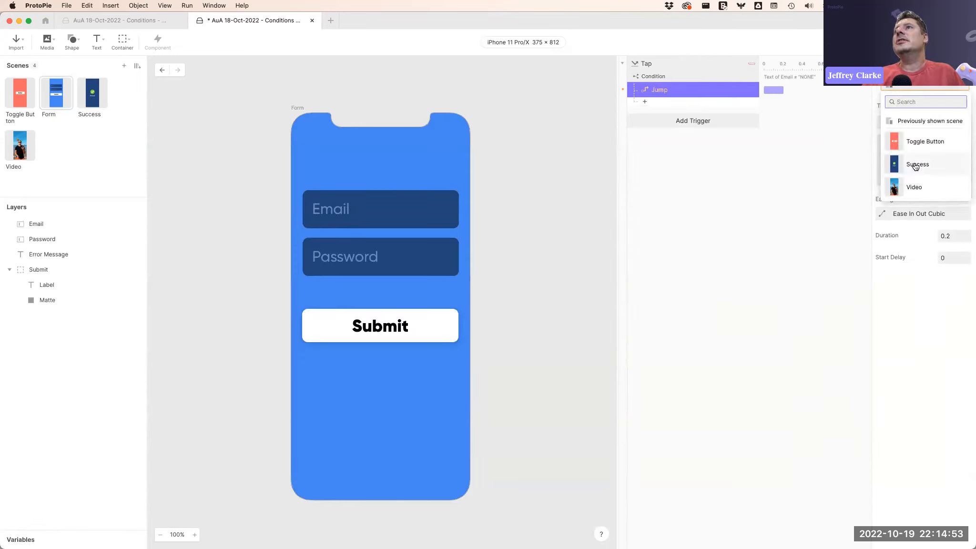
left_click(914, 165)
left_click(916, 121)
left_click(892, 143)
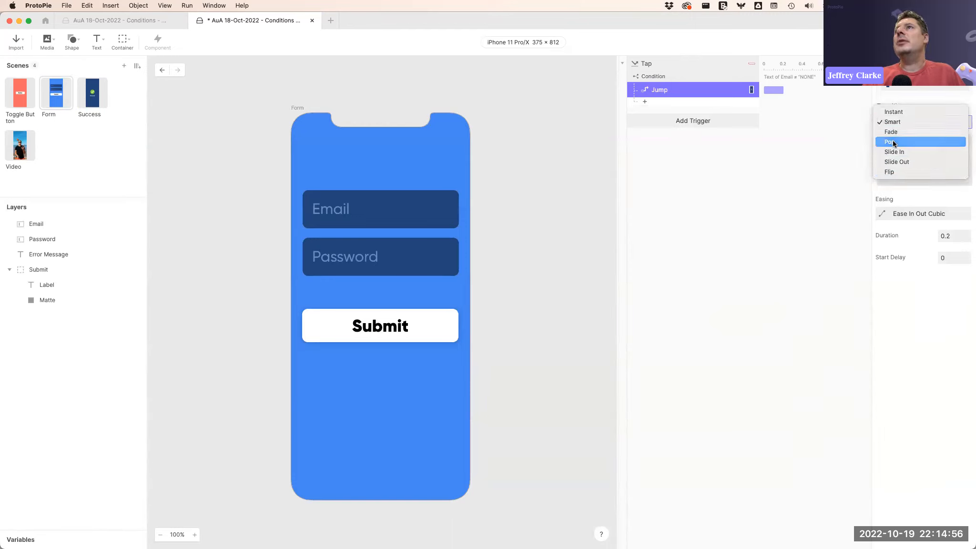
left_click(767, 173)
Open the preview, enter sdgsg in the Email field, and tap Submit.
key("super+p")
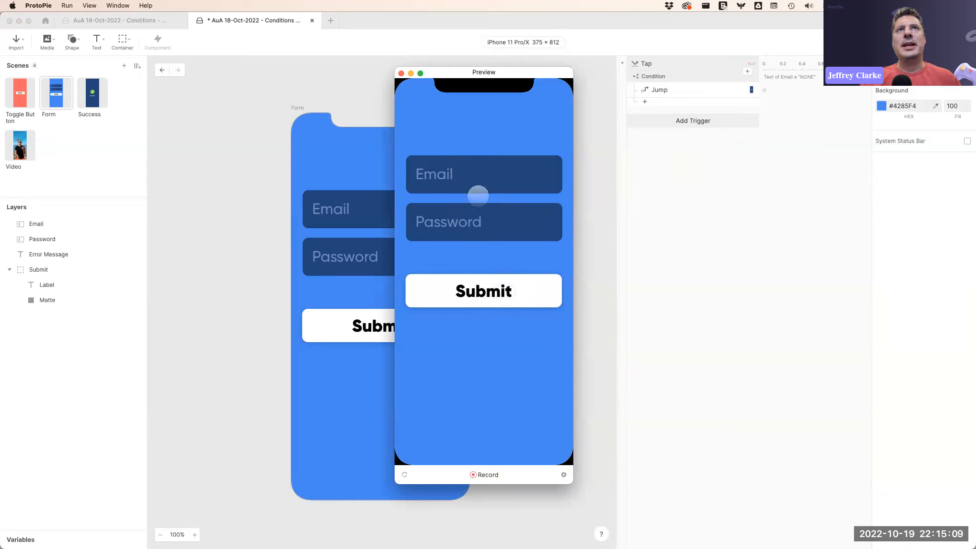
left_click(473, 180)
type("sdgsg")
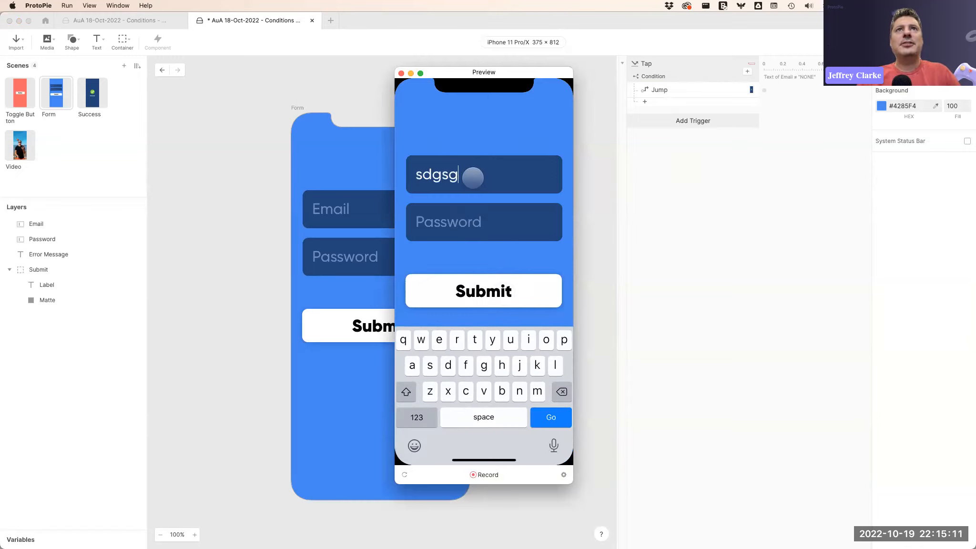
left_click(491, 288)
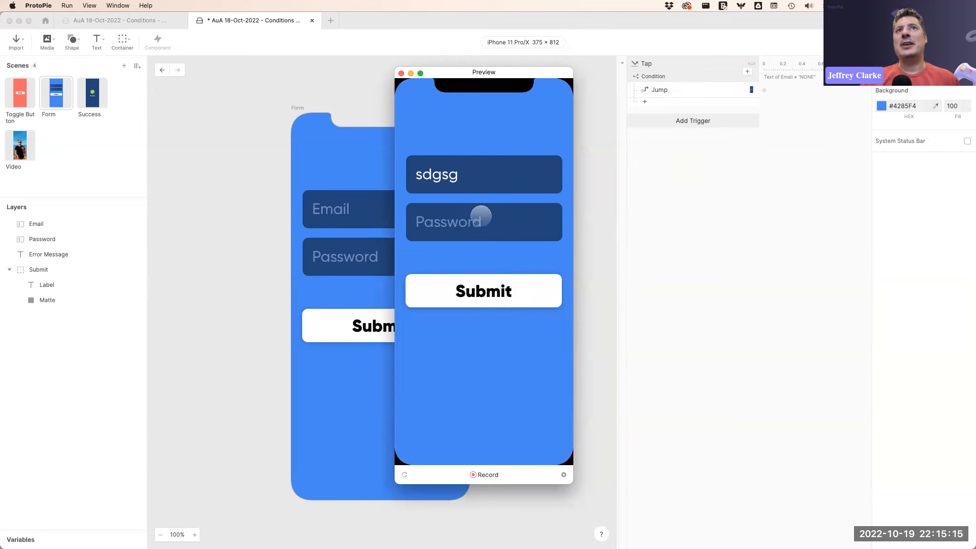
Clear the Email field, enter a test password in the Password field, and tap Submit.
left_click(478, 174)
key("BackSpace")
key("BackSpace")
key("BackSpace")
key("BackSpace")
key("BackSpace")
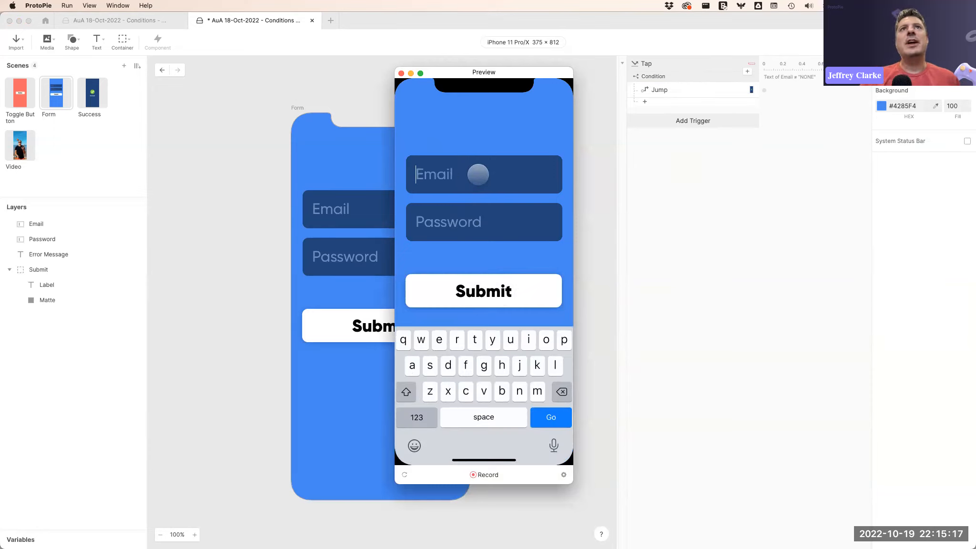
left_click(461, 224)
type("•••••••")
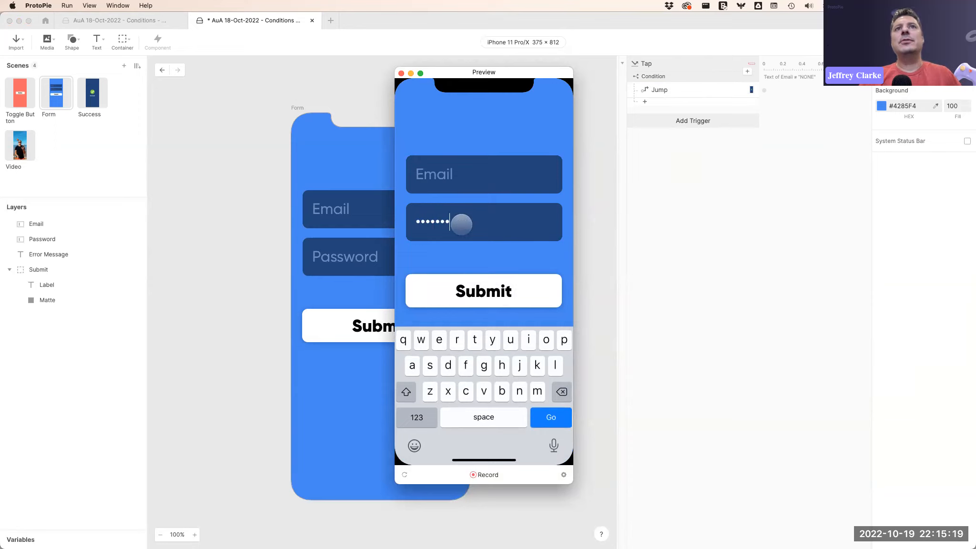
left_click(504, 293)
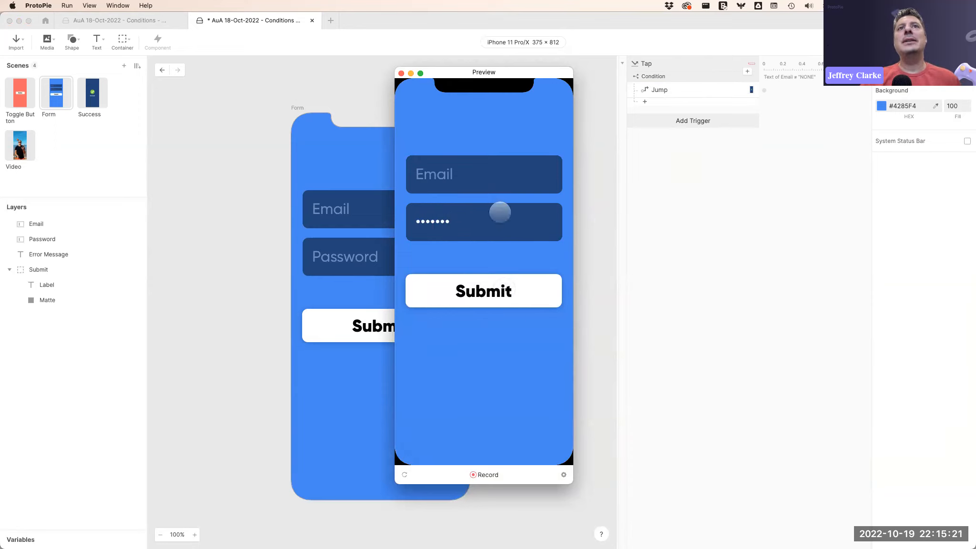
Enter fdgsdfg in the preview's Email field, tap Submit, and close the preview.
left_click(482, 179)
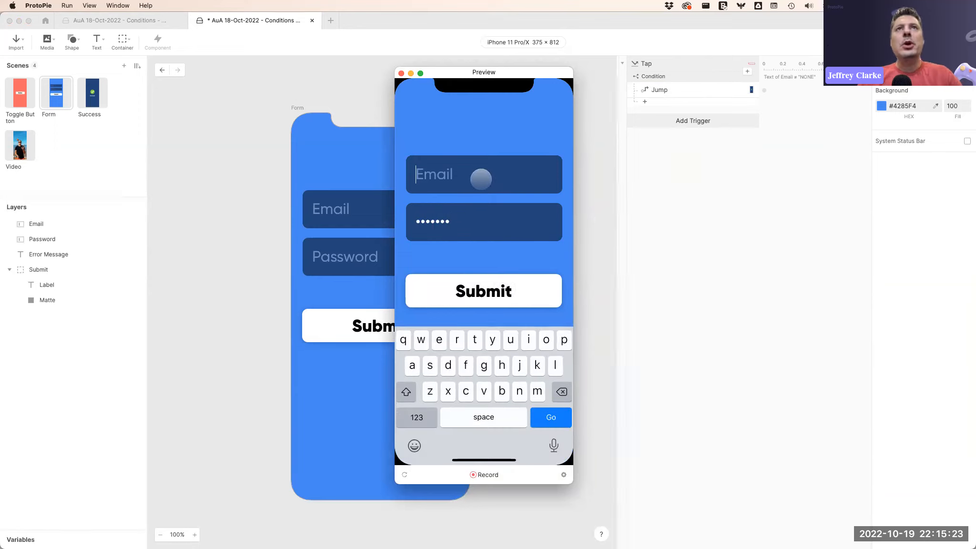
type("fdgsdfg")
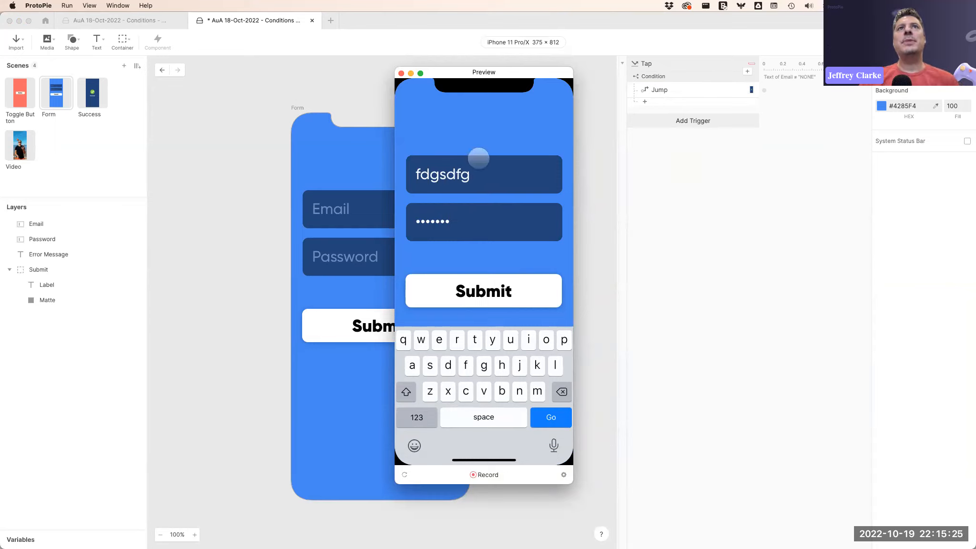
left_click(490, 291)
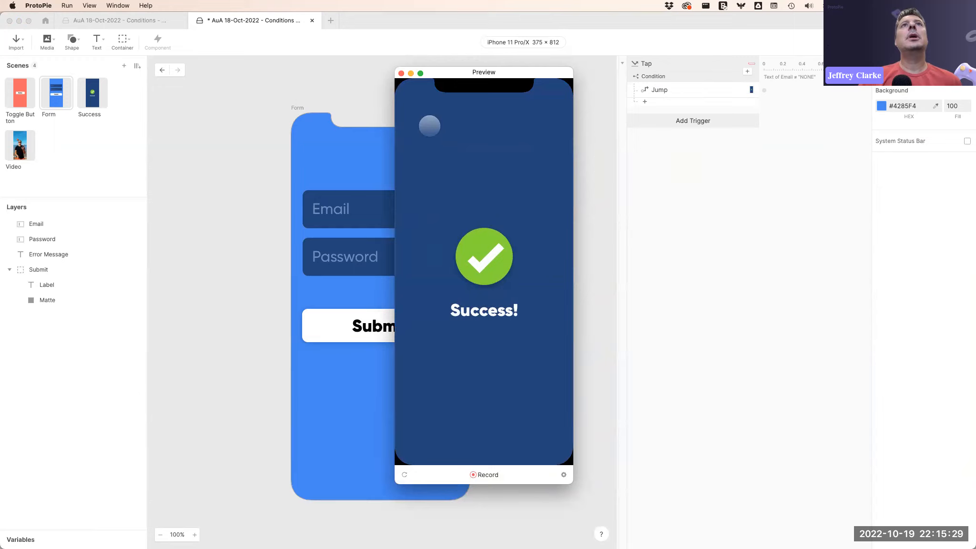
left_click(401, 73)
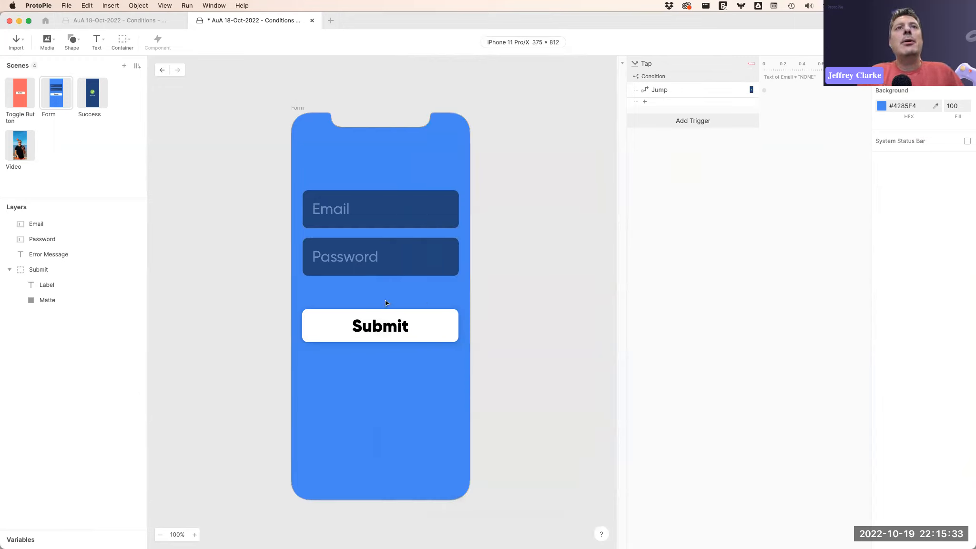
Add a second Condition checking whether the Email layer's Text equals an empty value.
left_click(657, 104)
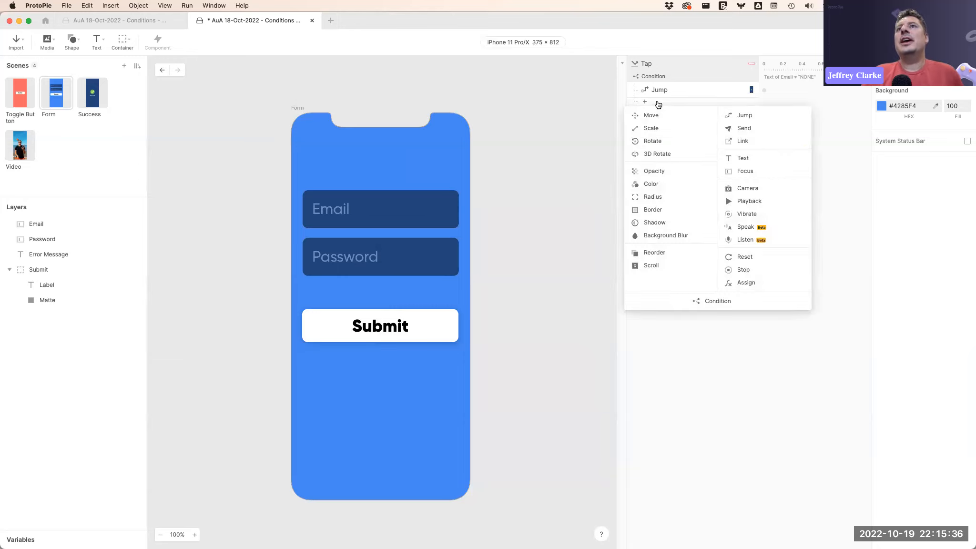
left_click(723, 307)
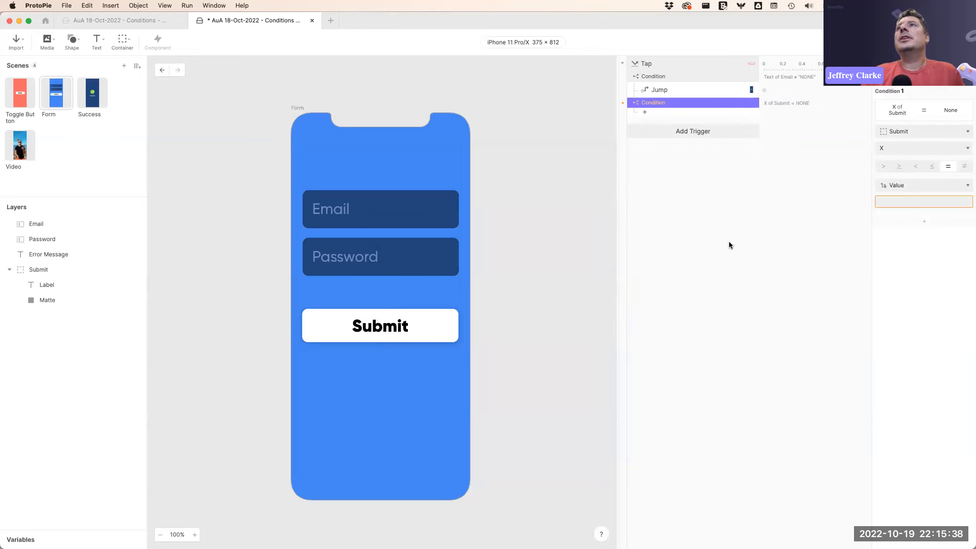
left_click(910, 131)
left_click(901, 182)
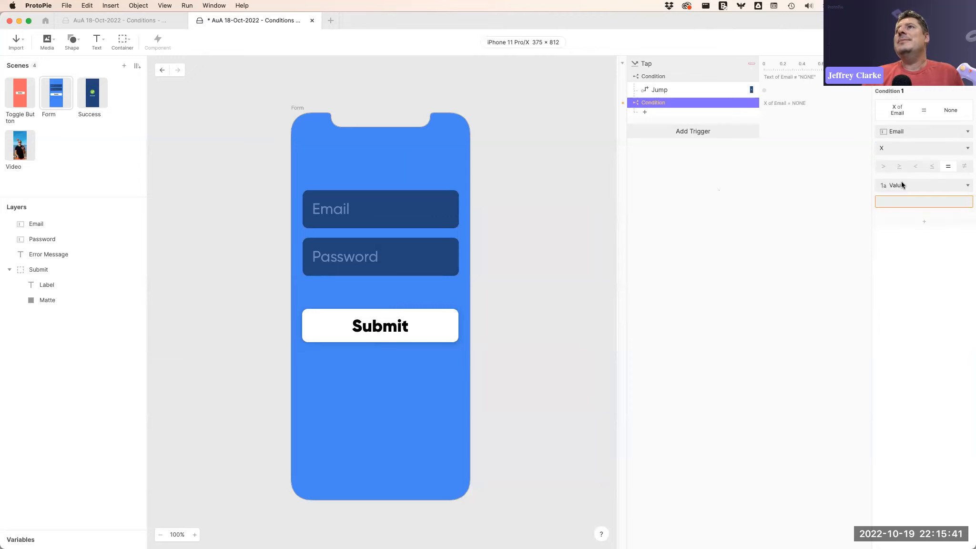
left_click(900, 149)
scroll(895, 248, "down", 5)
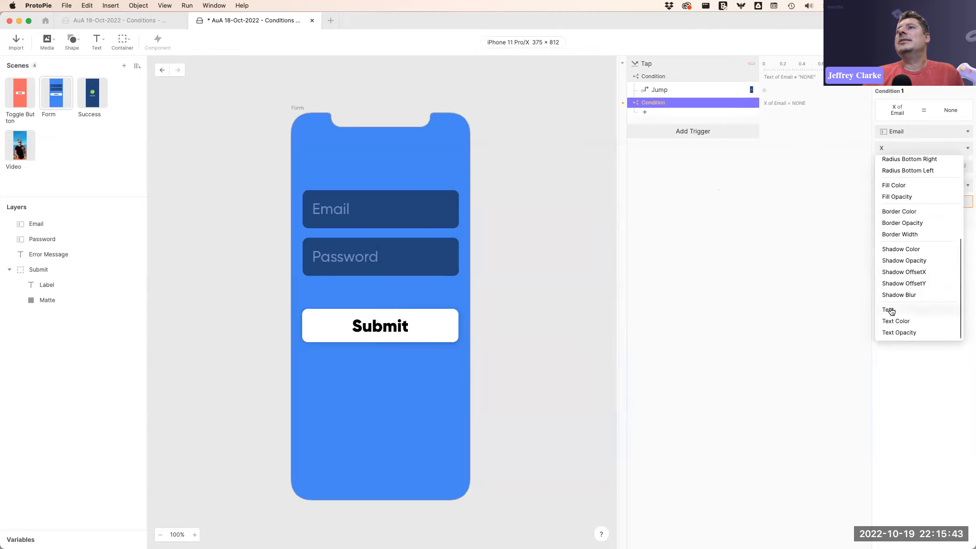
left_click(889, 309)
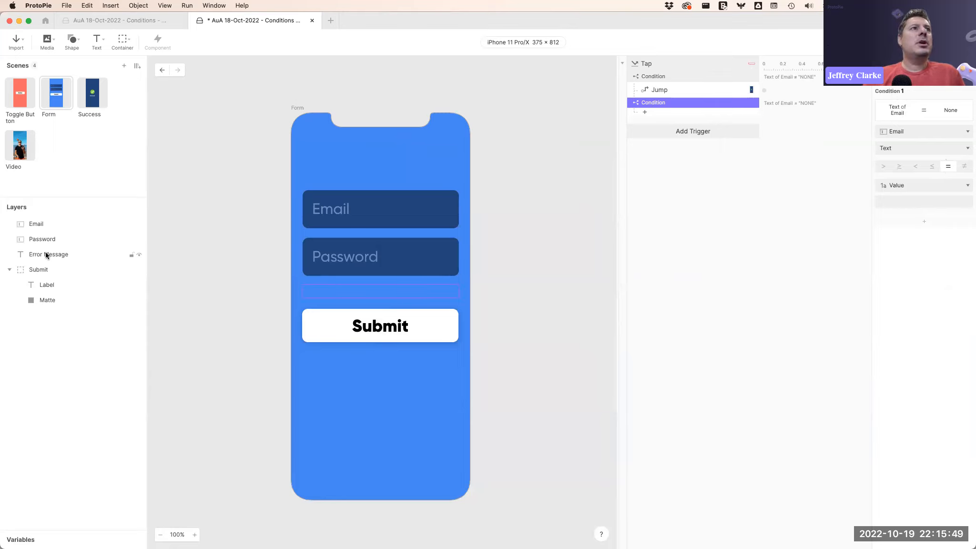
Add an Opacity response inside the new condition targeting the Error Message layer at opacity 100.
left_click(666, 114)
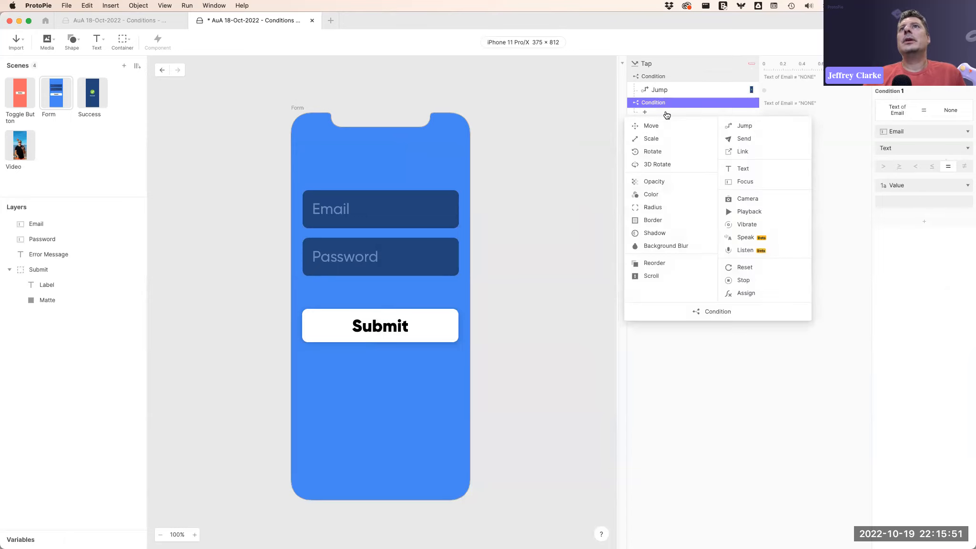
left_click(667, 181)
left_click(914, 87)
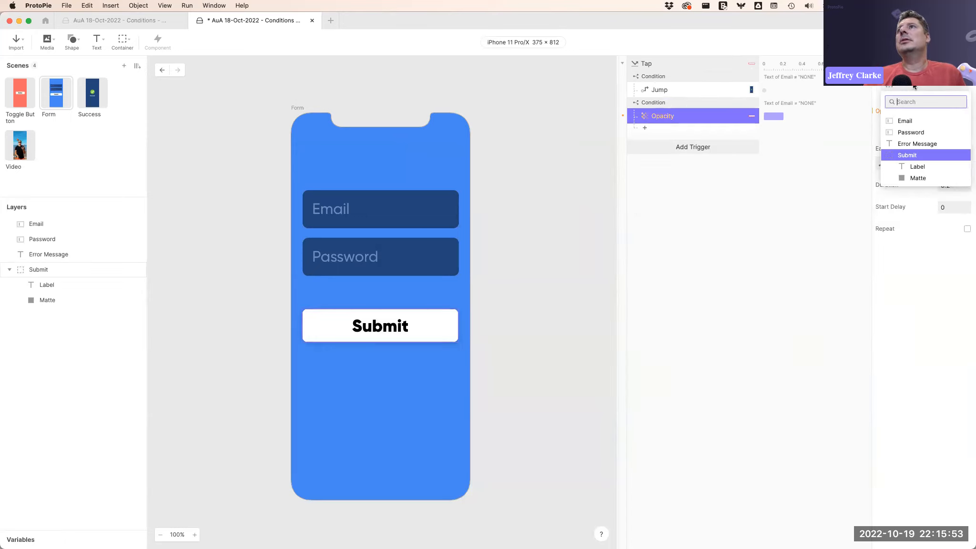
left_click(911, 144)
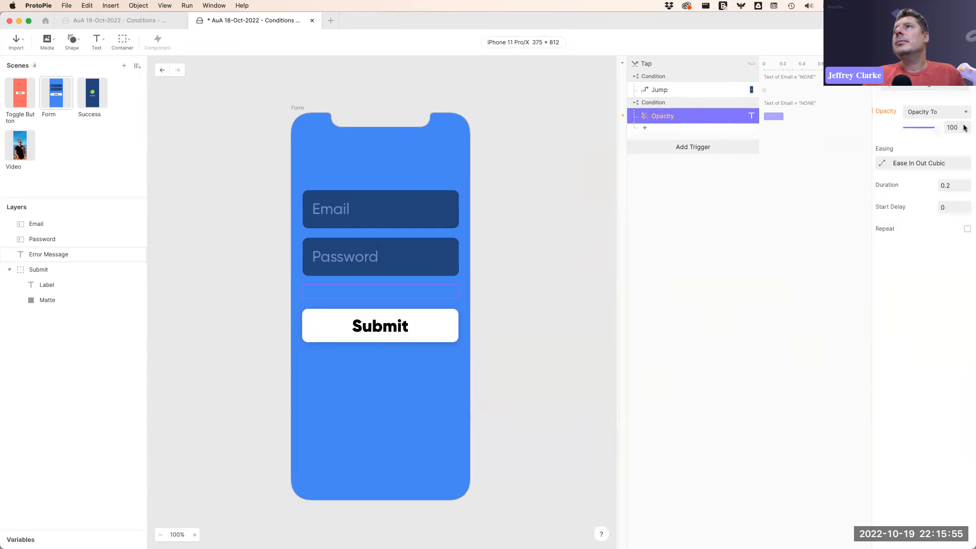
left_click(705, 235)
Add Condition 2 to the same condition, checking whether the Password layer's Text equals an empty value.
left_click(687, 102)
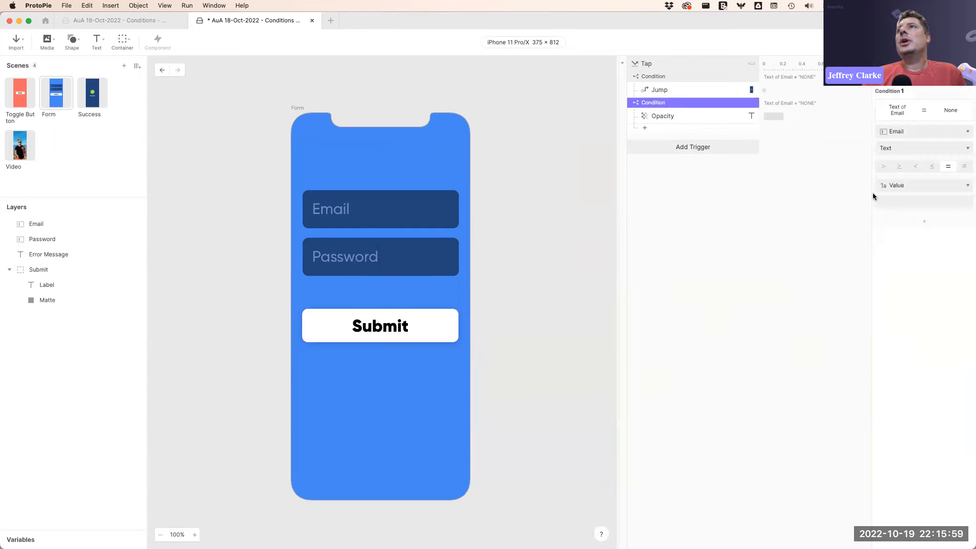
left_click(926, 219)
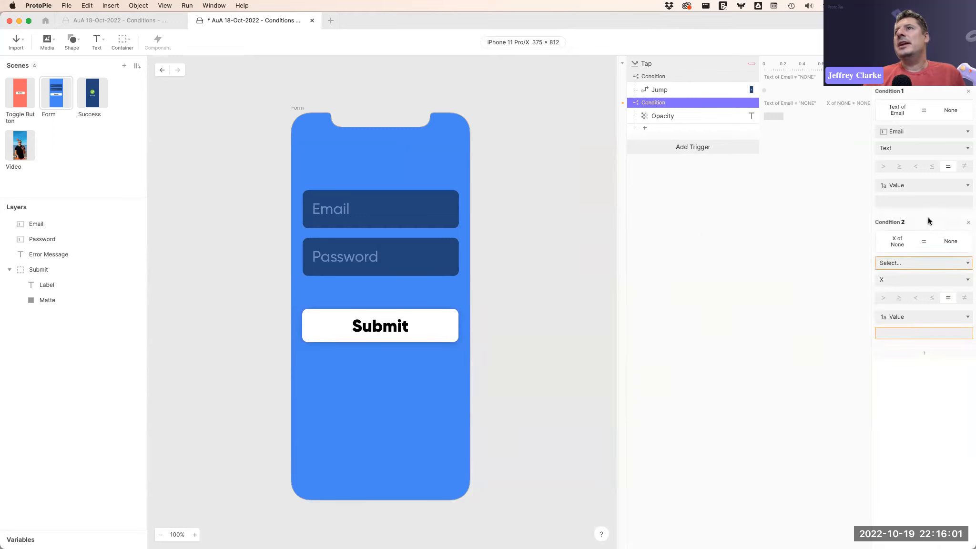
left_click(917, 260)
left_click(912, 326)
left_click(910, 276)
scroll(891, 352, "down", 10)
left_click(896, 411)
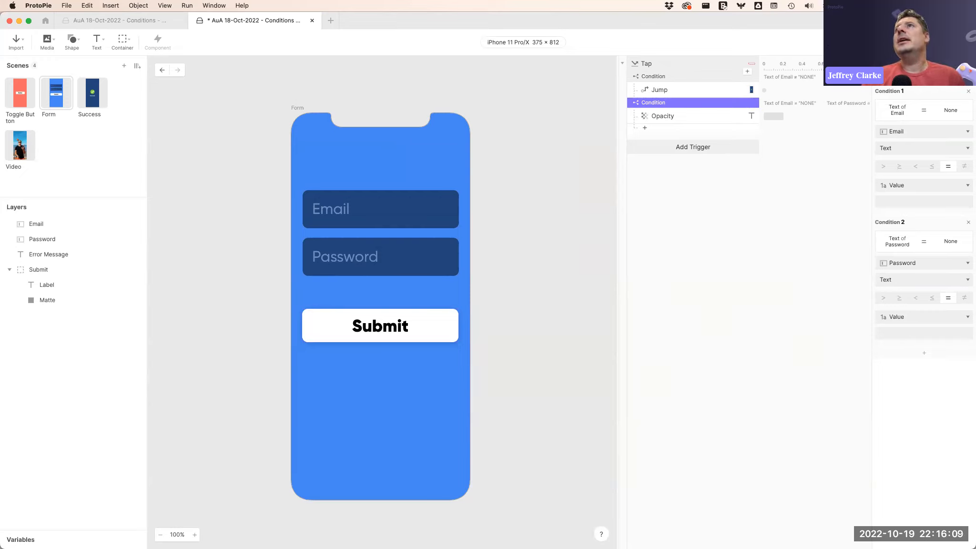
Open the preview and tap Submit with both fields left empty.
key("super+p")
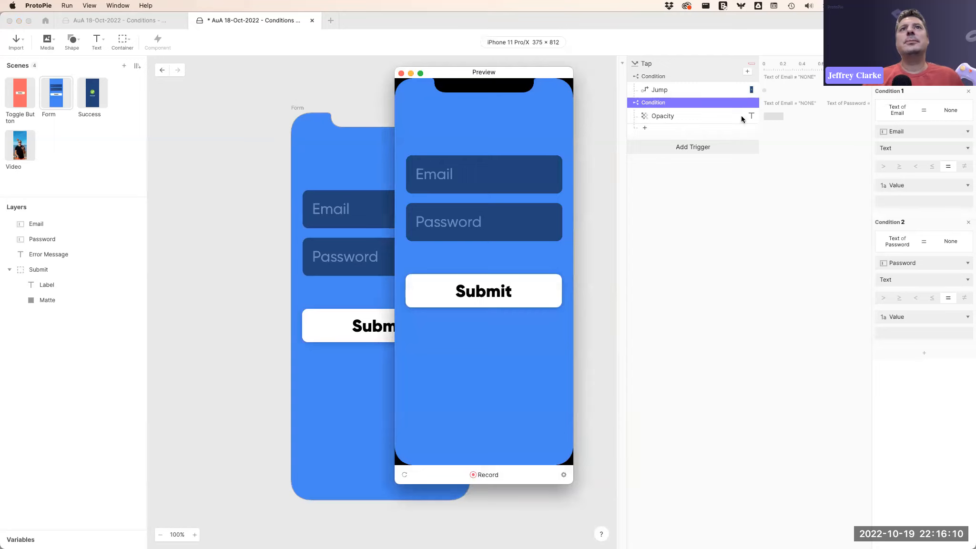
left_click(472, 172)
left_click(473, 125)
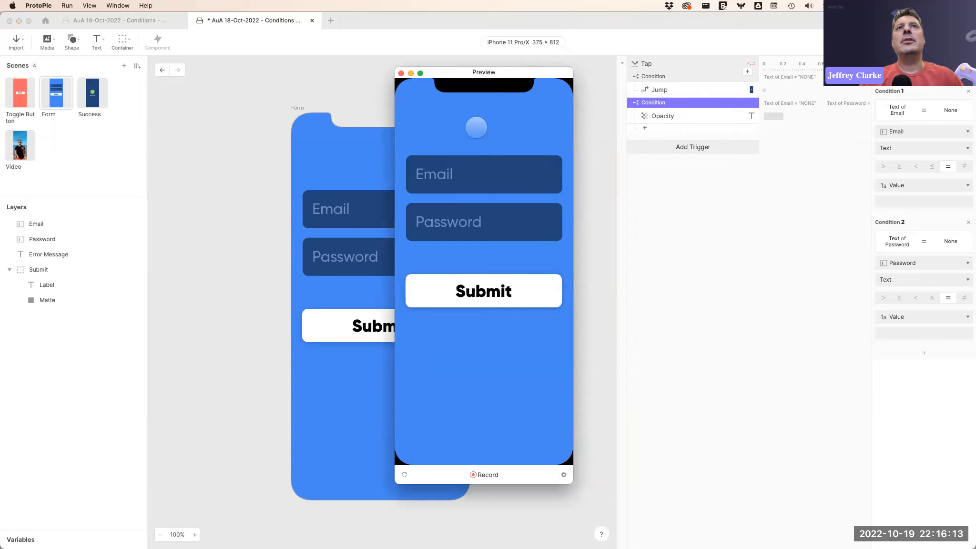
left_click(491, 293)
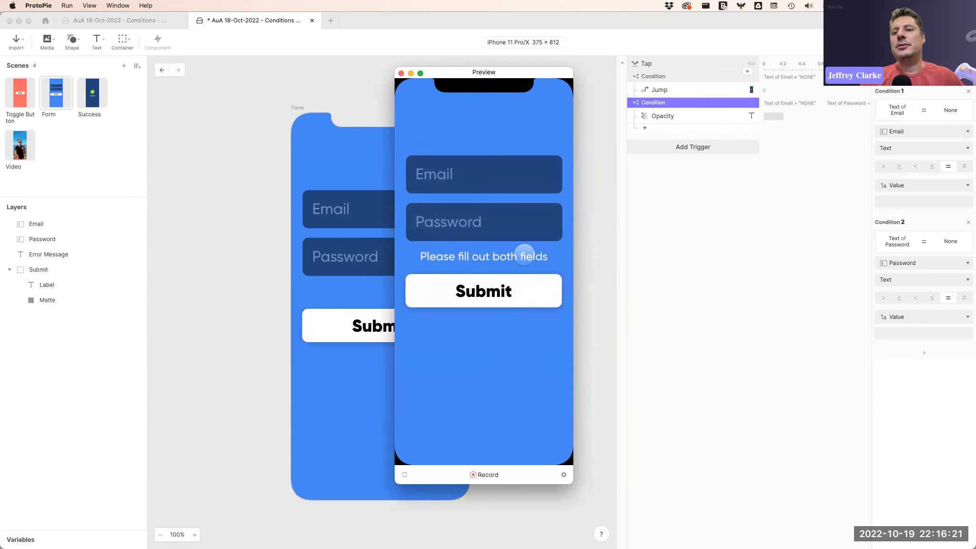
left_click(443, 168)
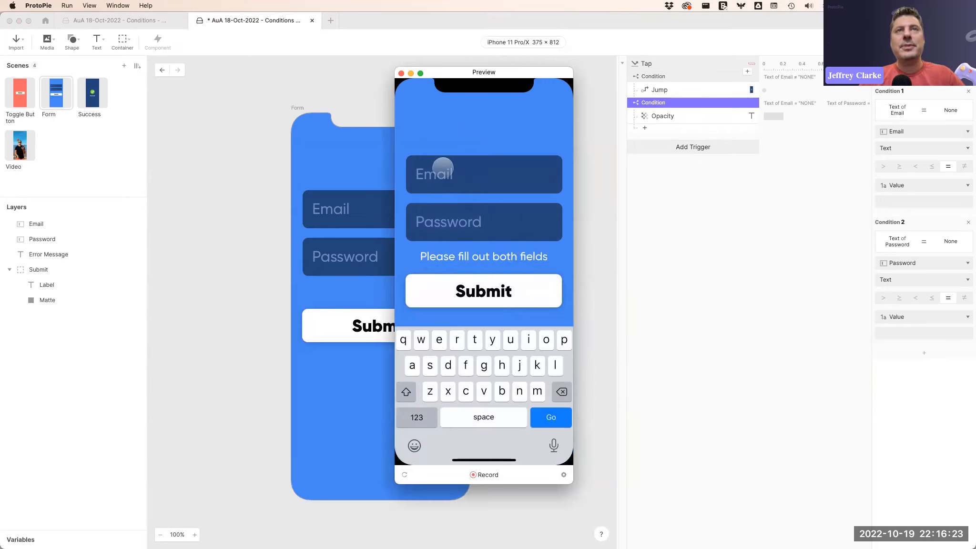
type("dsfgdfsg")
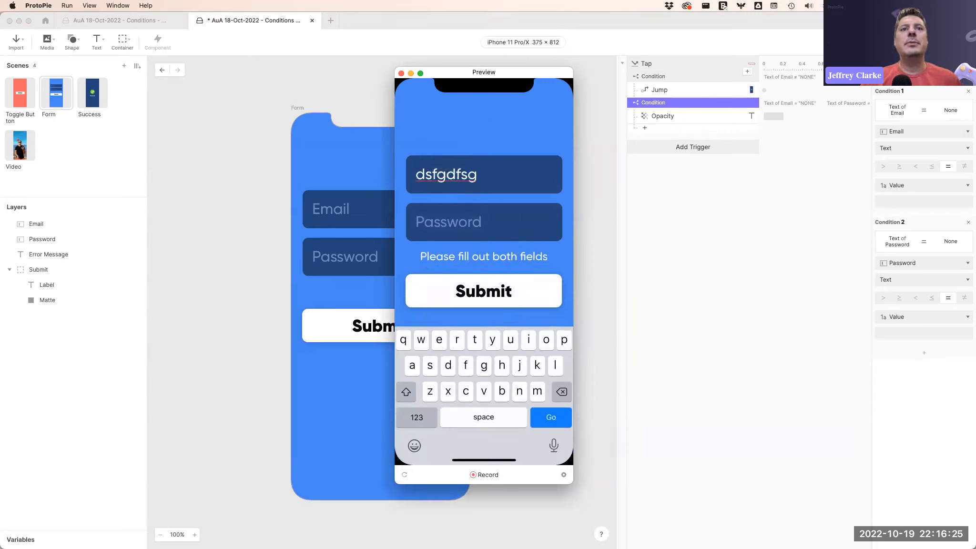
left_click(404, 475)
Enter adsgfdsfg in the Email field and tap Submit.
left_click(451, 173)
type("adsgfdsfg")
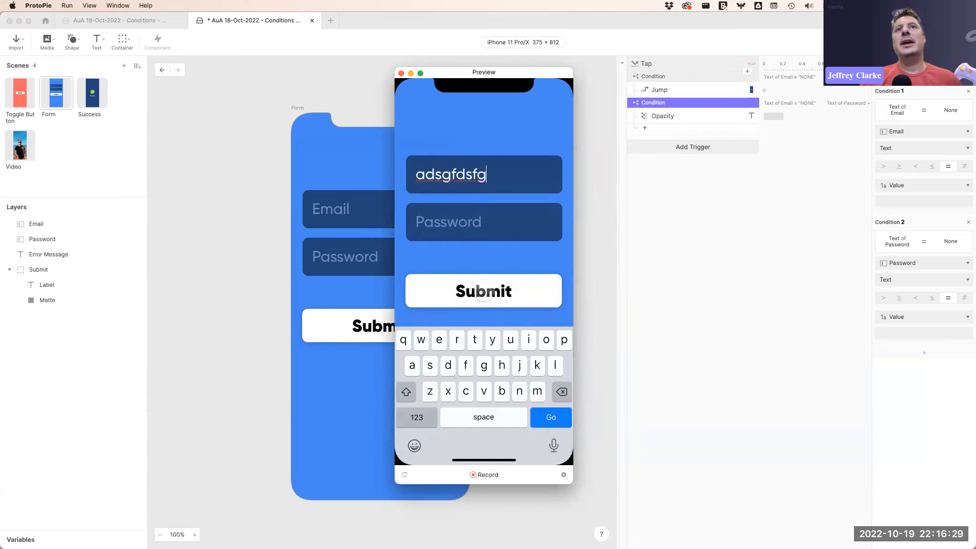
left_click(484, 292)
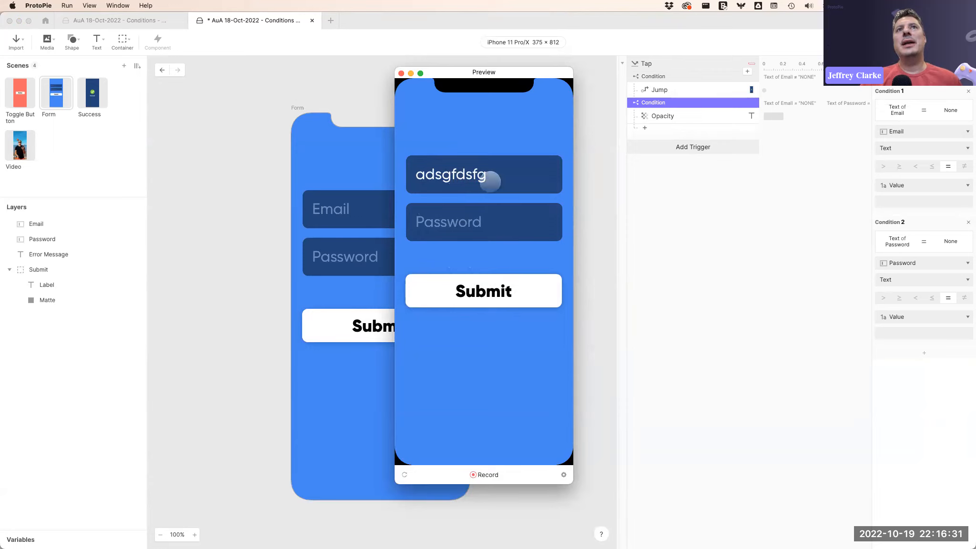
Clear the Email field, enter a test password in the Password field, tap Submit, and close the preview.
left_click(528, 172)
key("BackSpace")
key("BackSpace")
key("BackSpace")
key("BackSpace")
key("BackSpace")
key("BackSpace")
key("BackSpace")
key("BackSpace")
key("BackSpace")
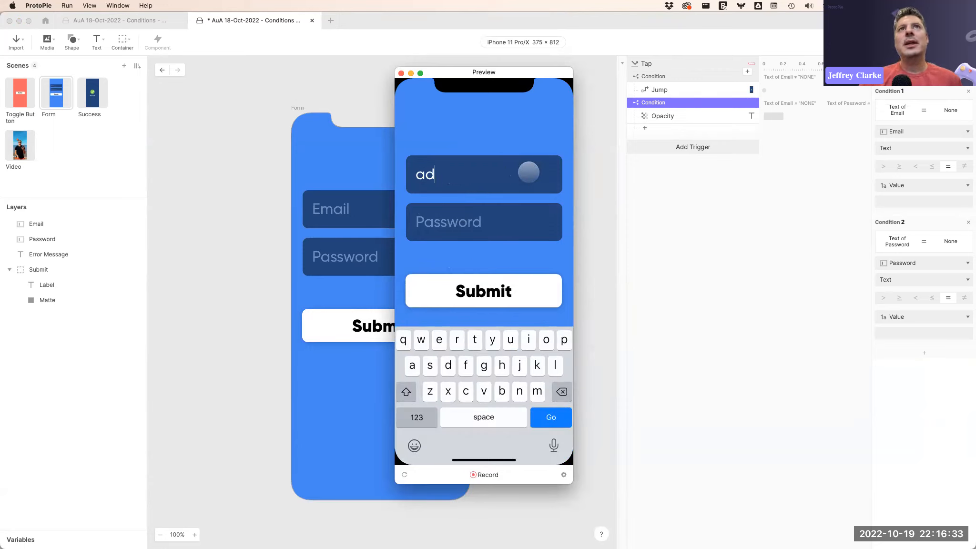
left_click(467, 218)
type("•••••••")
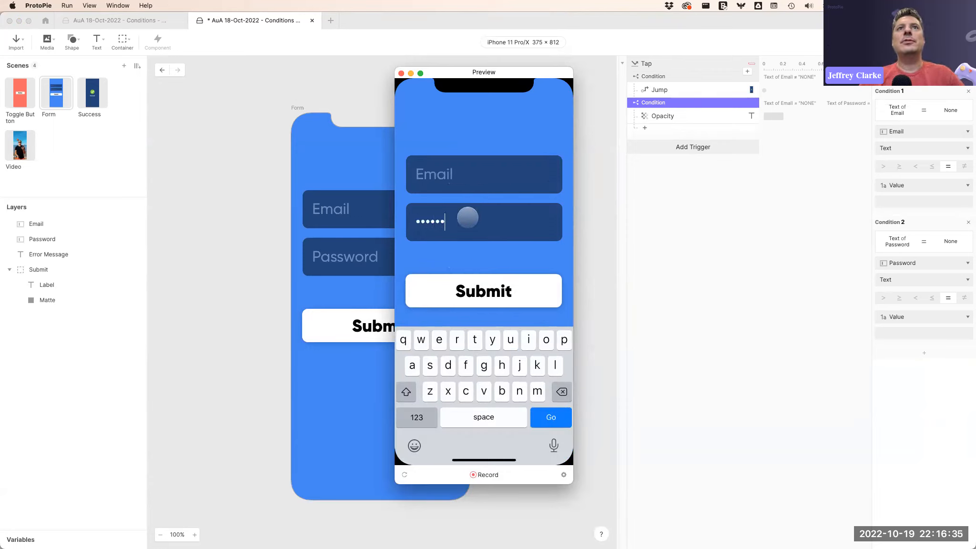
left_click(493, 294)
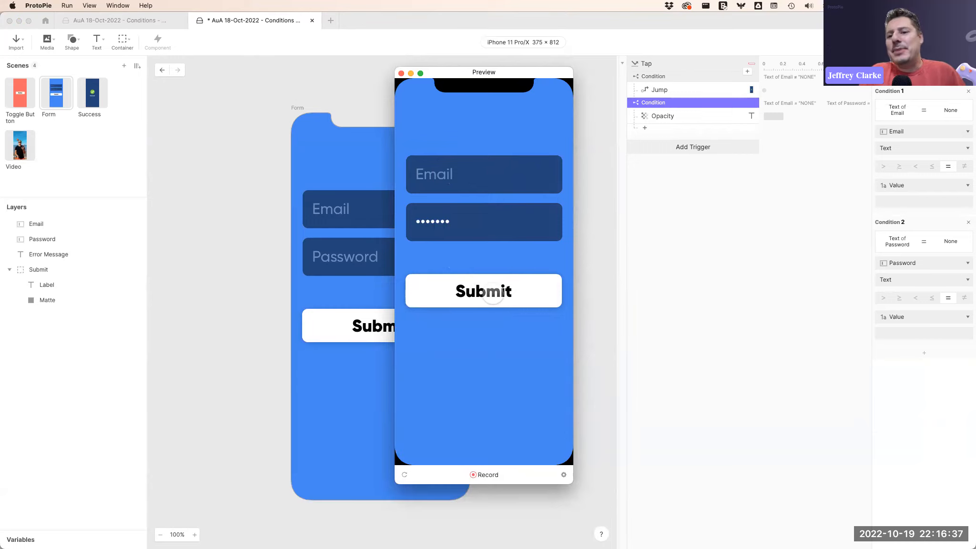
left_click(401, 73)
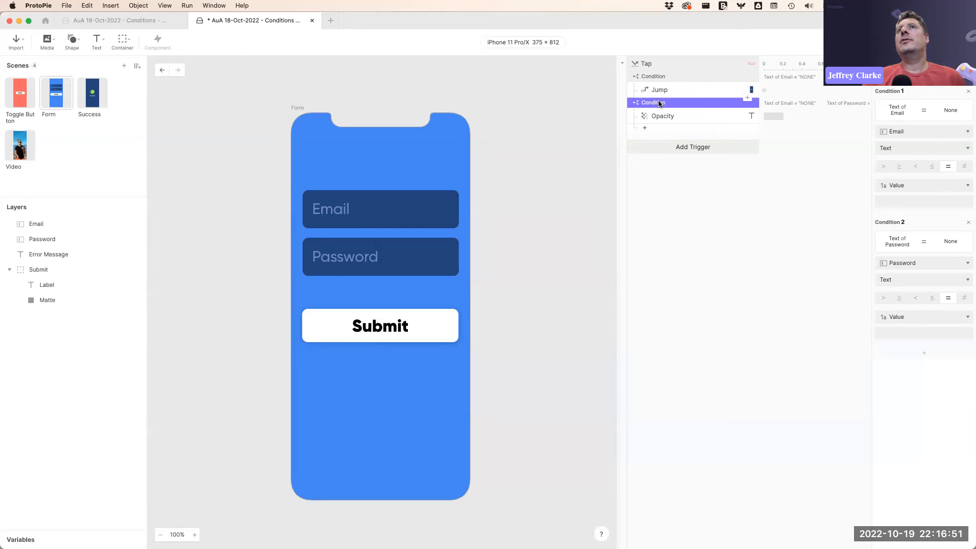
Review the Opacity response and the settings of its enclosing condition.
left_click(673, 116)
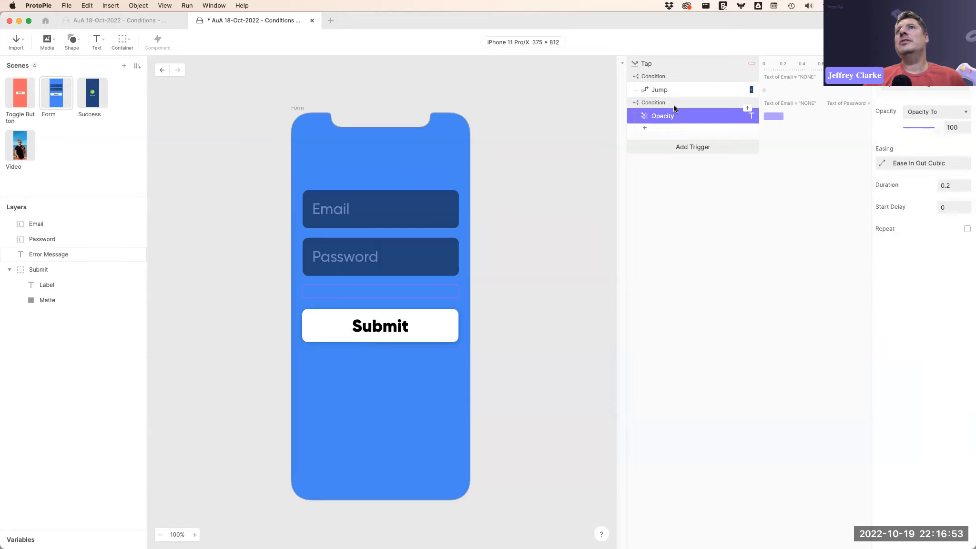
left_click(674, 101)
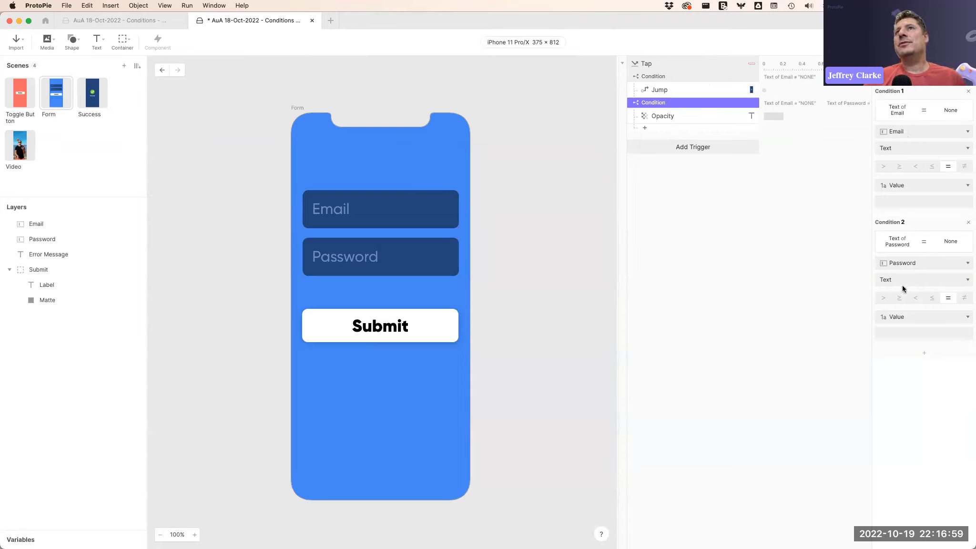
left_click(676, 115)
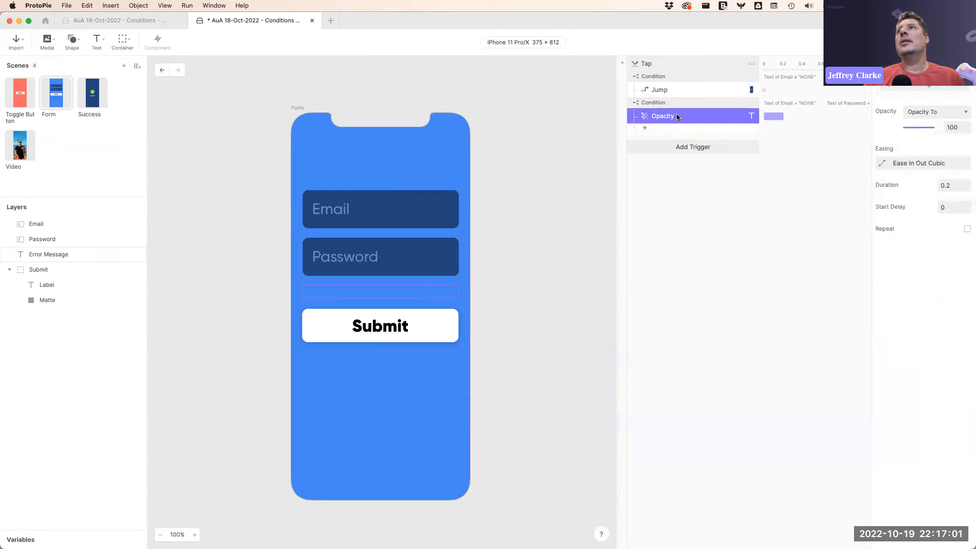
Open the preview, tap Submit with both fields empty, and reset the preview.
left_click(885, 42)
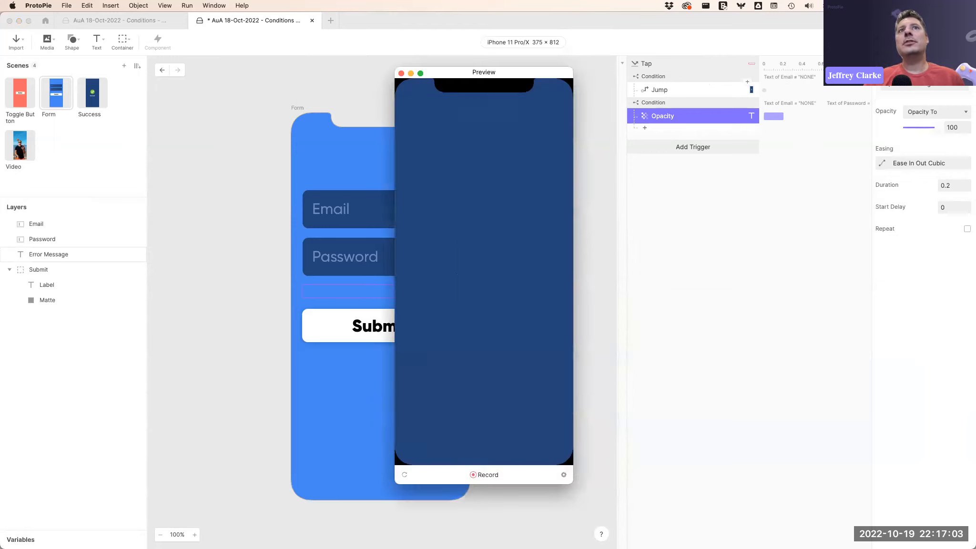
left_click(495, 287)
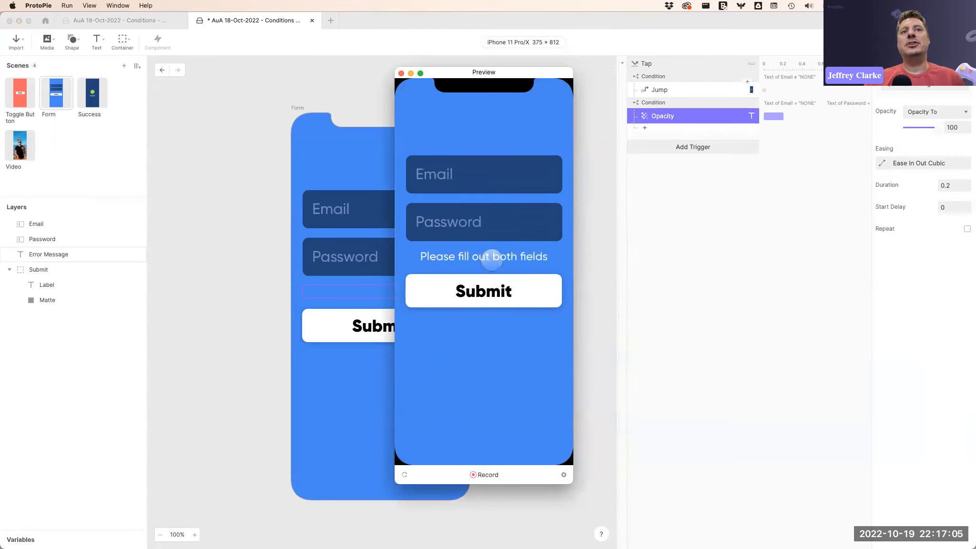
left_click(404, 475)
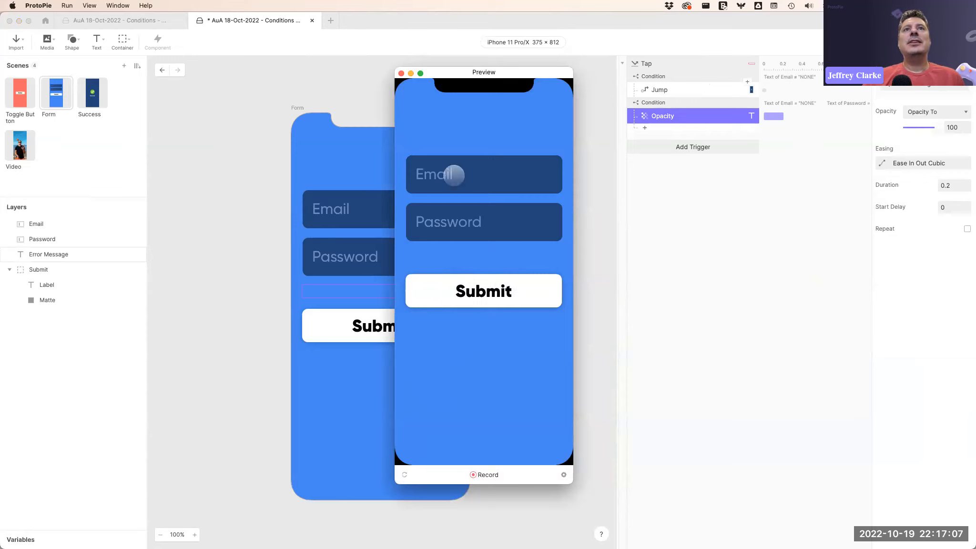
Enter argehsd in the Email field, close the preview, and review the second condition's settings.
left_click(463, 174)
type("argehsd")
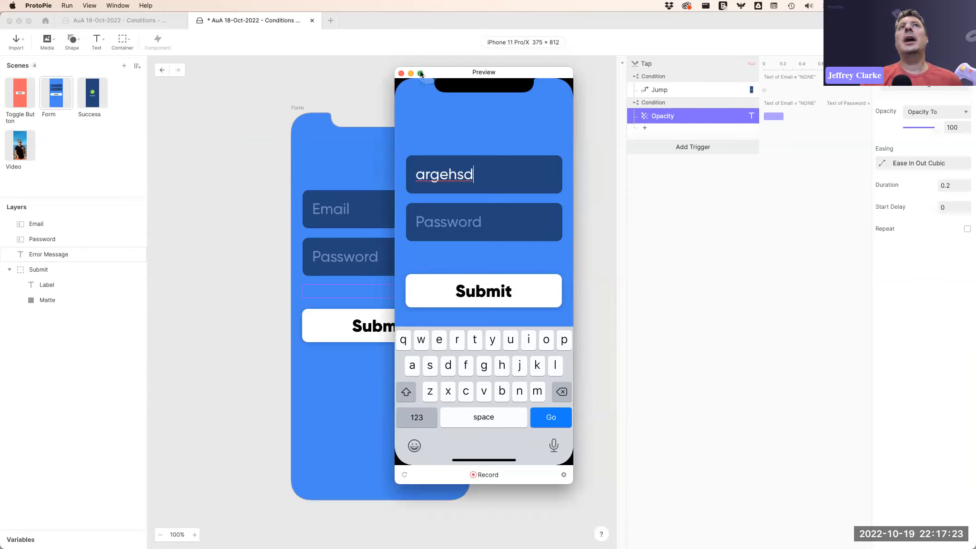
left_click(400, 73)
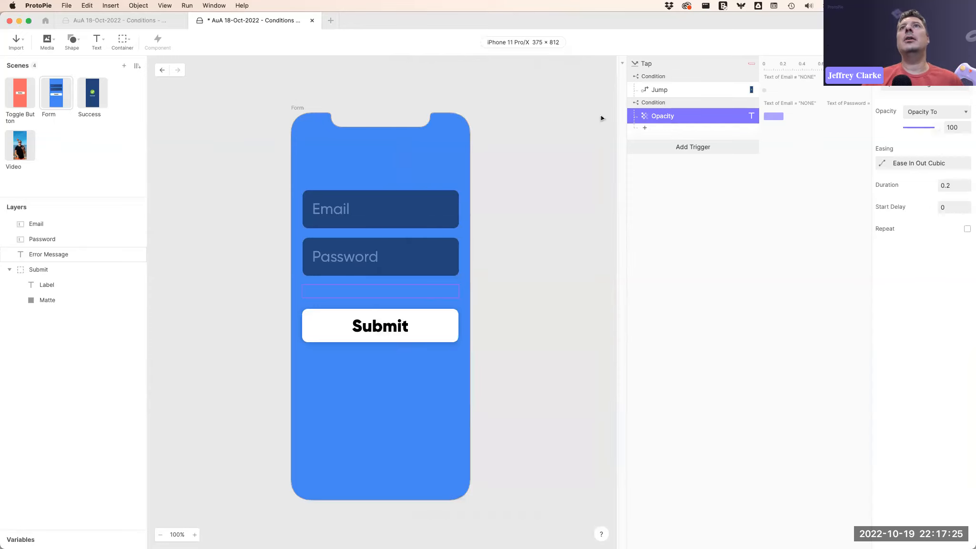
left_click(681, 102)
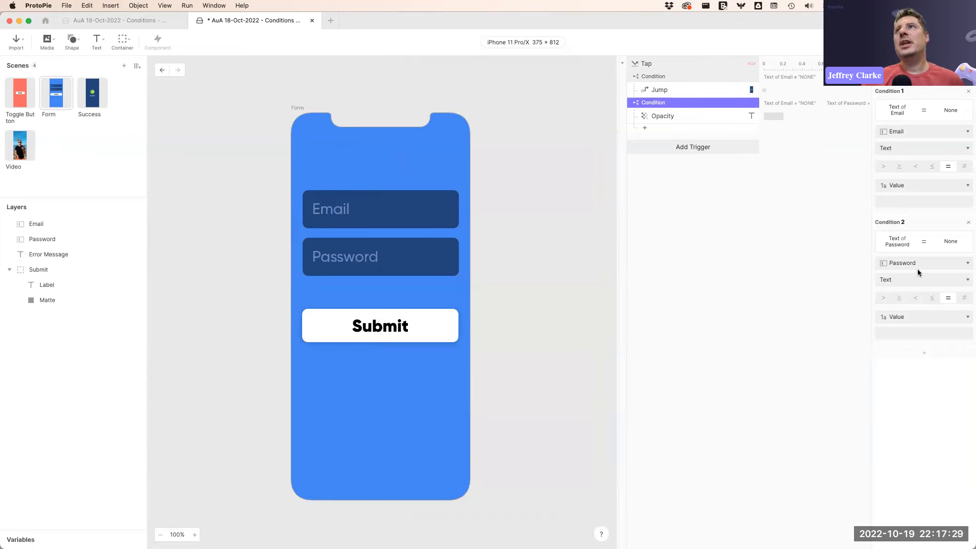
Select the second condition block and remove its Password sub-condition, leaving only the Email check.
left_click(707, 118)
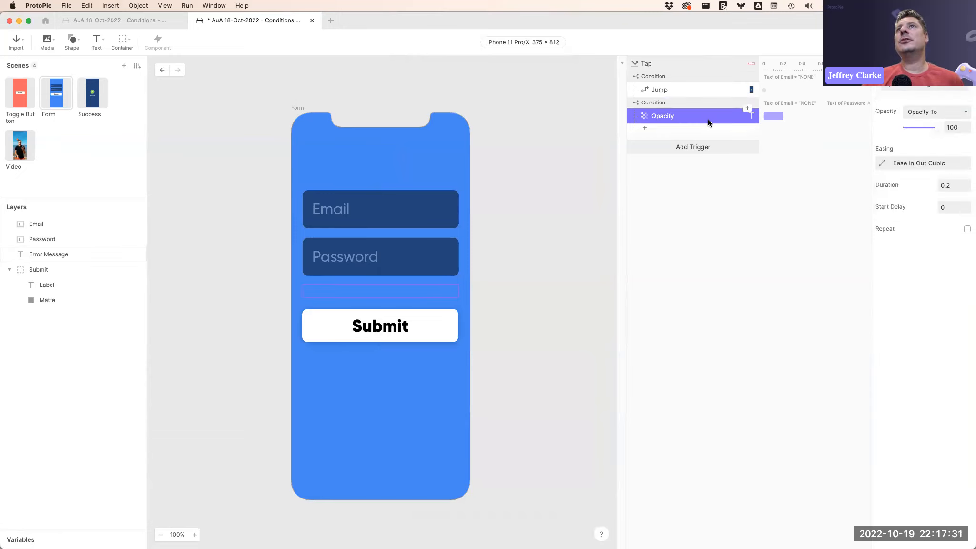
left_click(692, 104)
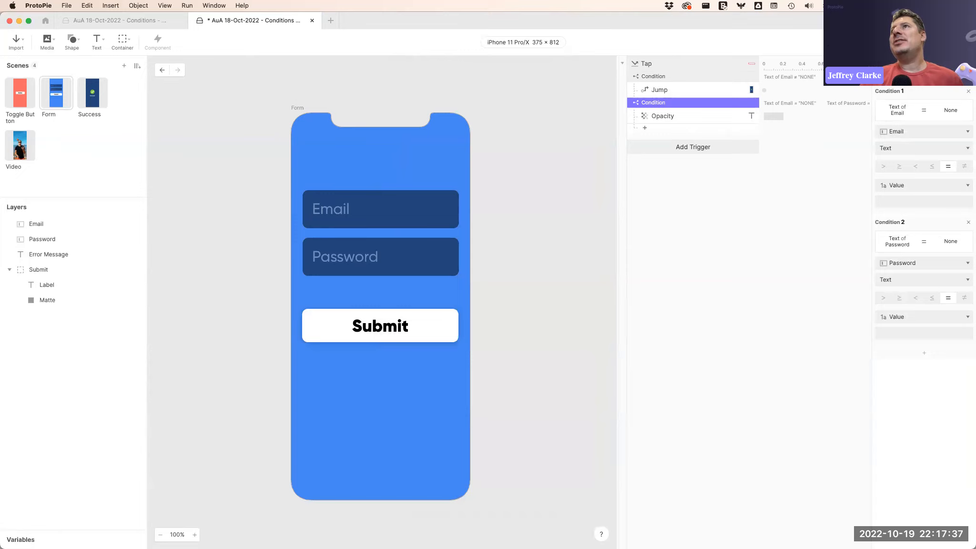
left_click(968, 224)
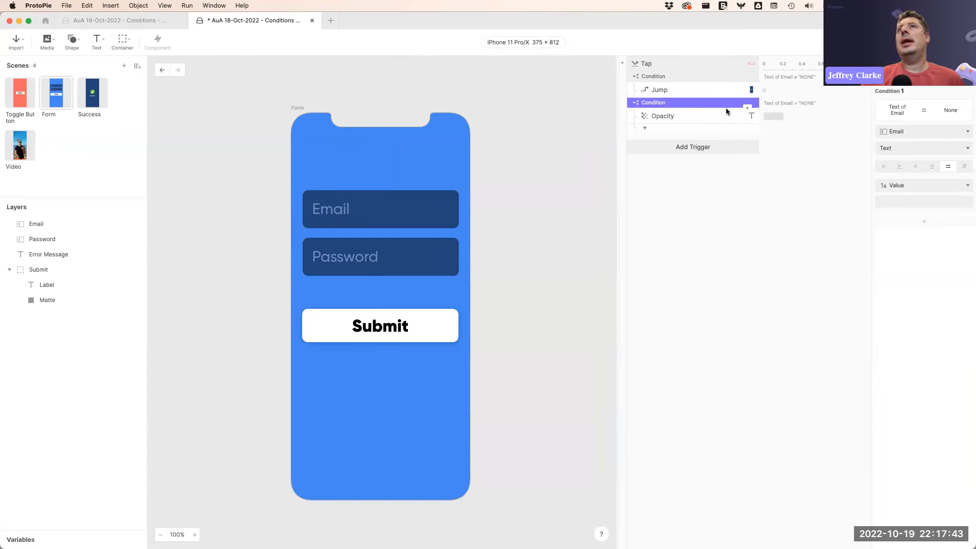
Duplicate the Email condition block with its Opacity response and switch the copy's condition layer to Password.
left_click(700, 115)
left_click(687, 103)
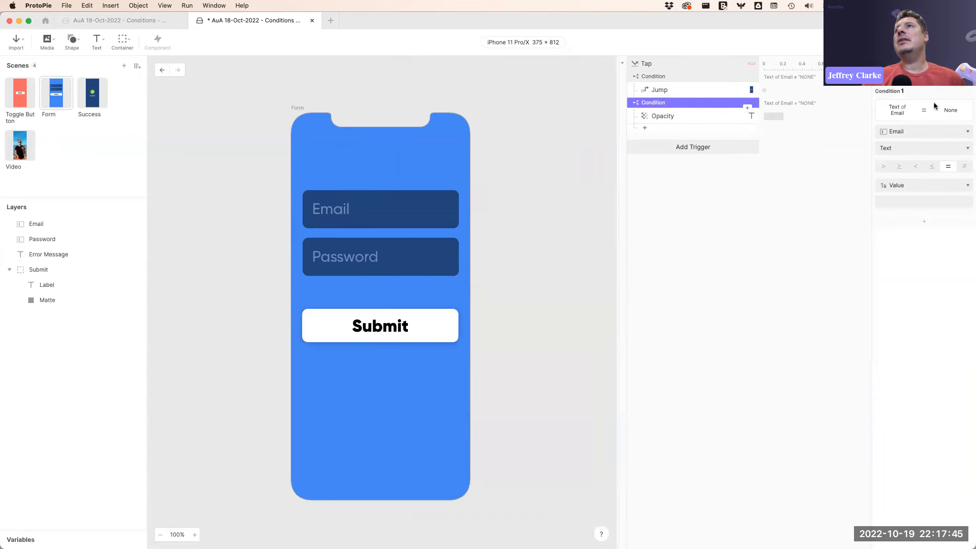
left_click(675, 116)
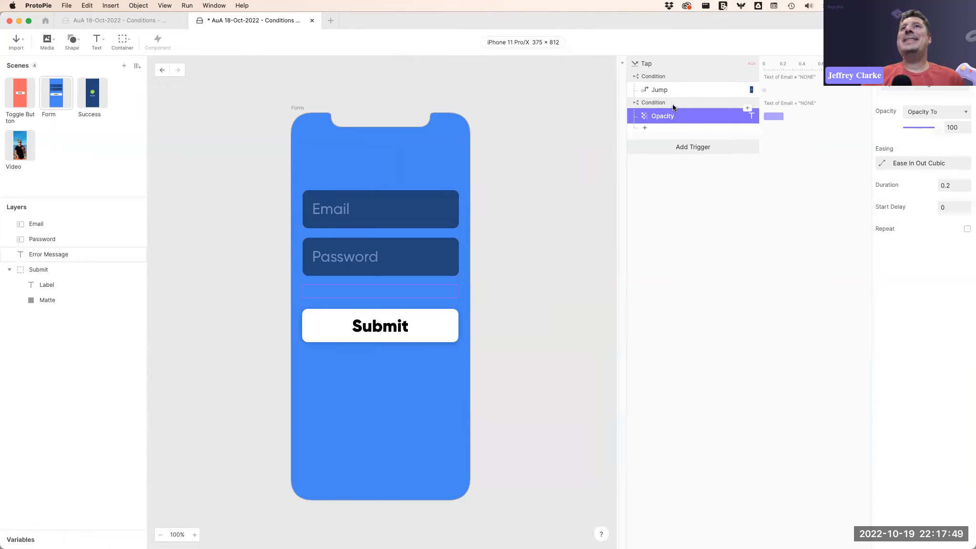
left_click(672, 103)
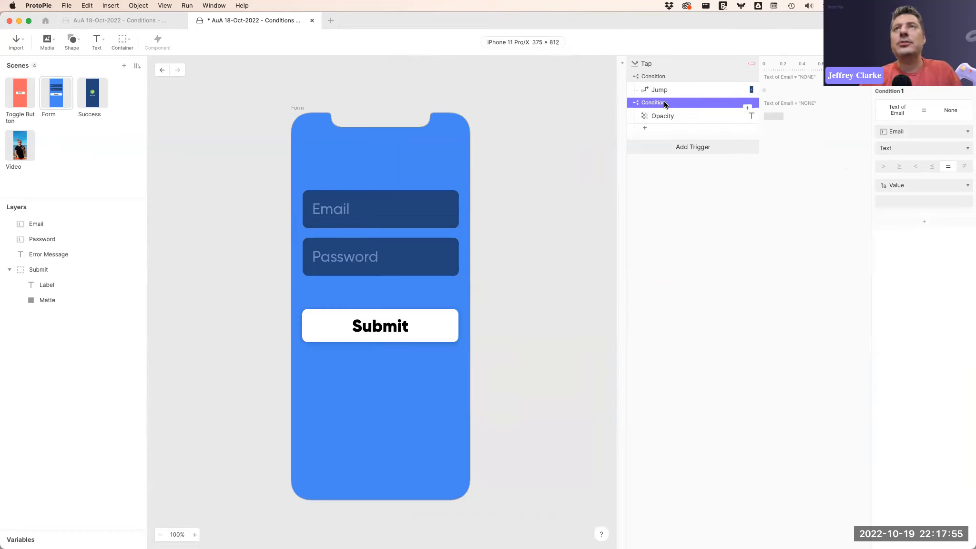
key("super+d")
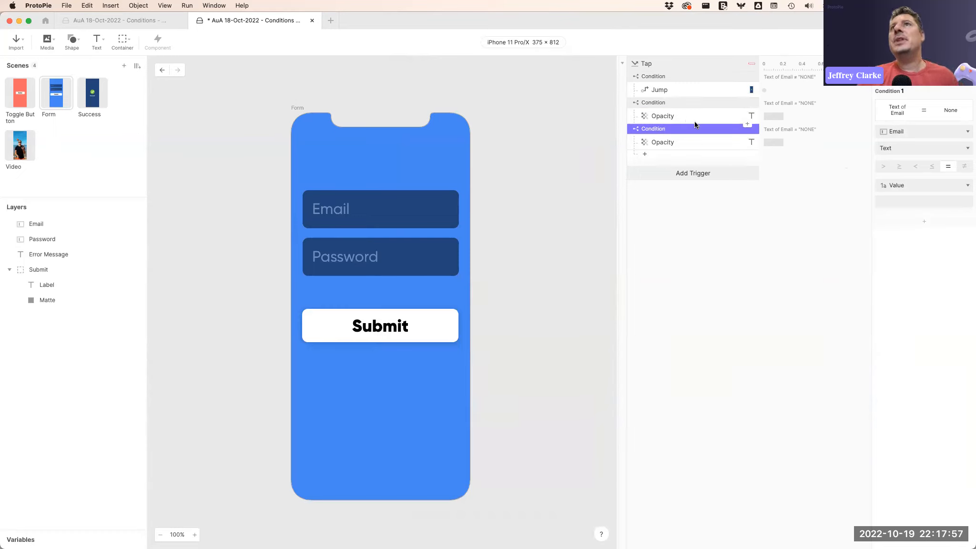
left_click(687, 141)
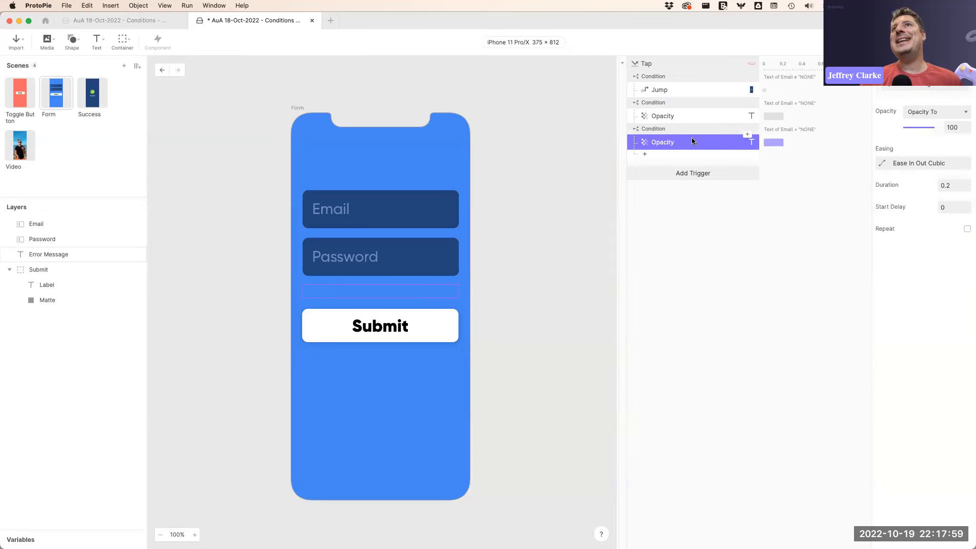
left_click(677, 129)
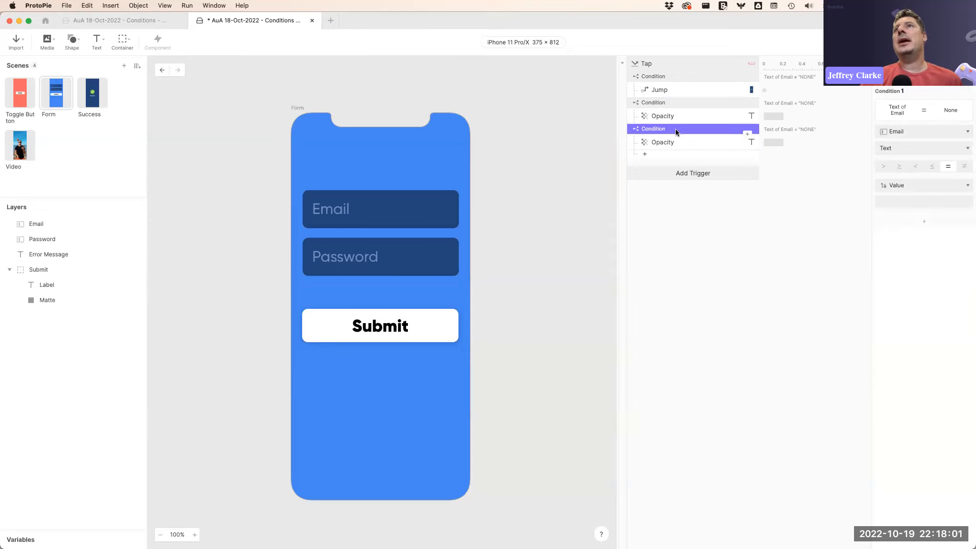
left_click(897, 131)
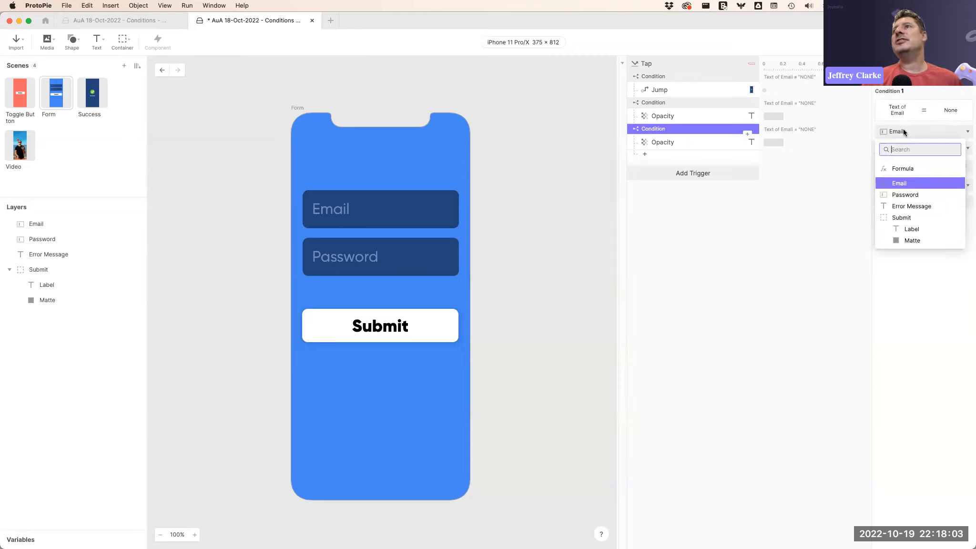
left_click(904, 194)
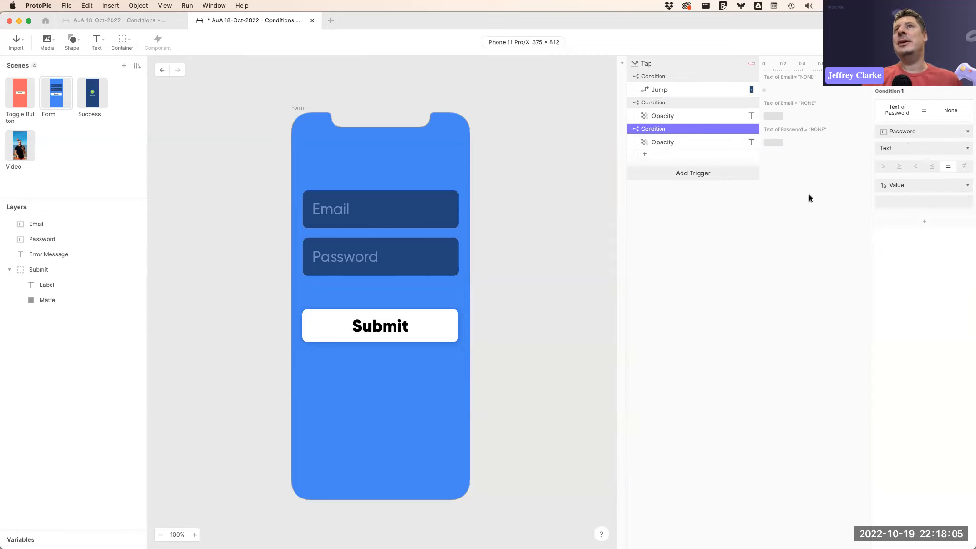
Review the Jump, both Opacity responses and the settings of each condition block.
left_click(686, 115)
left_click(688, 102)
left_click(685, 76)
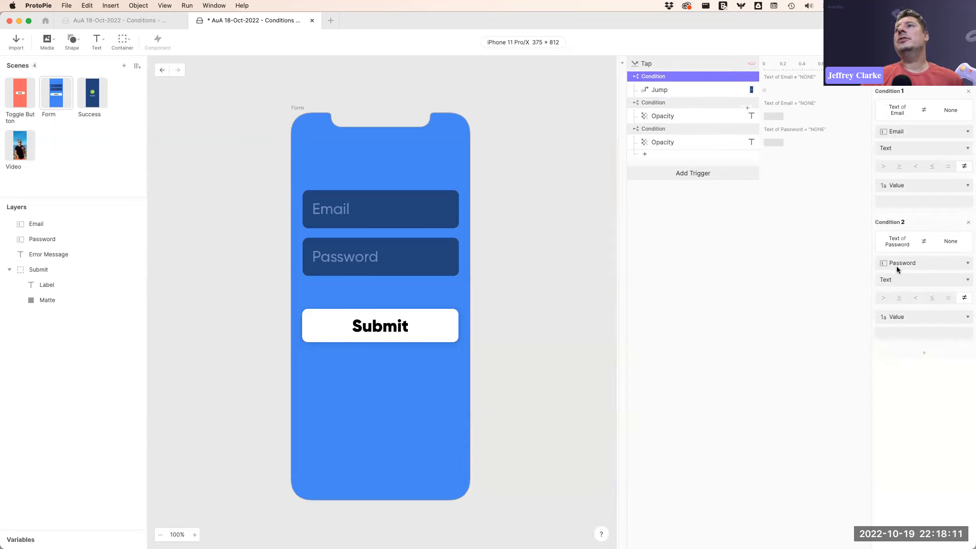
left_click(663, 89)
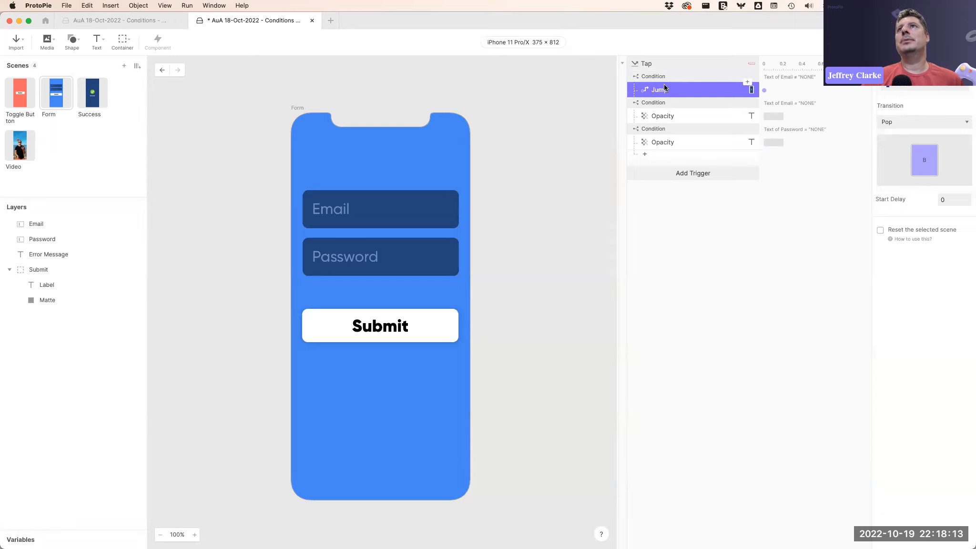
left_click(691, 103)
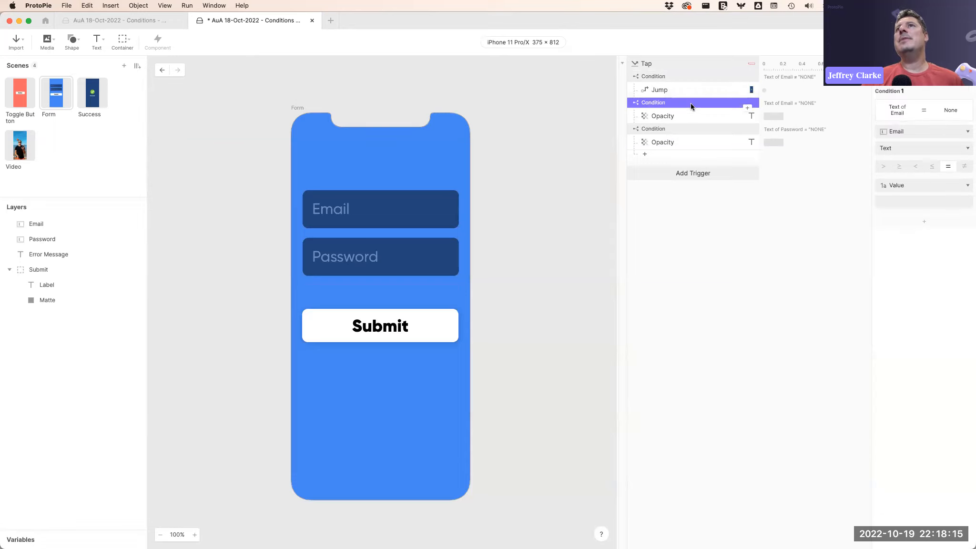
left_click(685, 118)
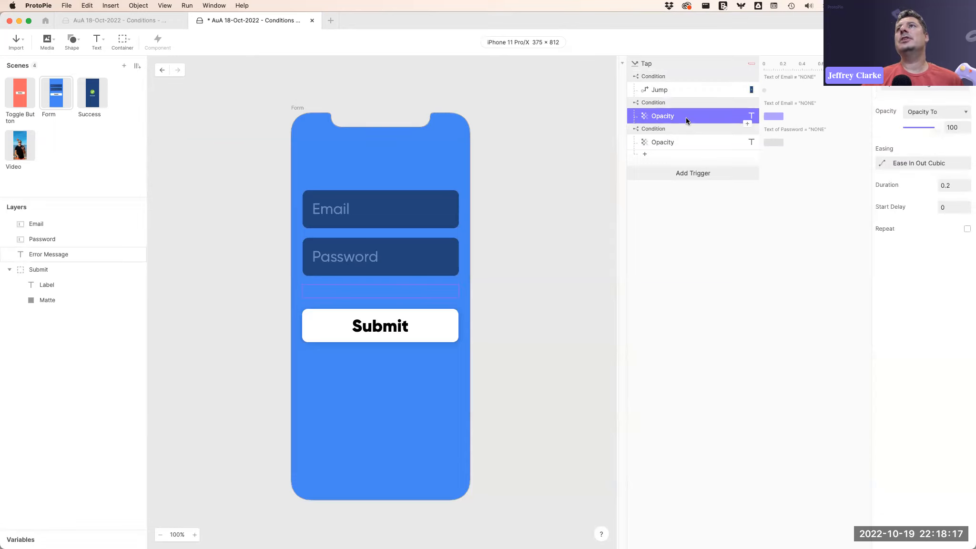
left_click(693, 127)
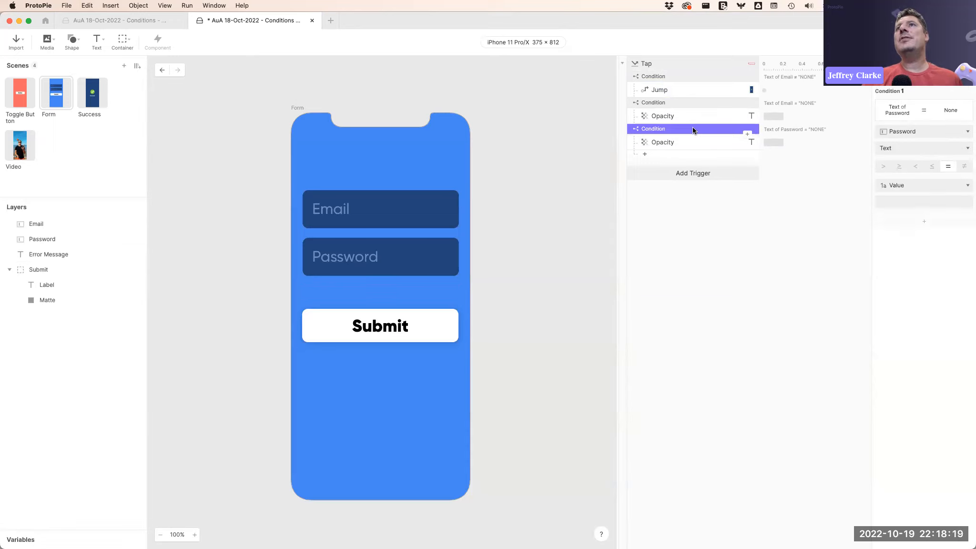
left_click(675, 139)
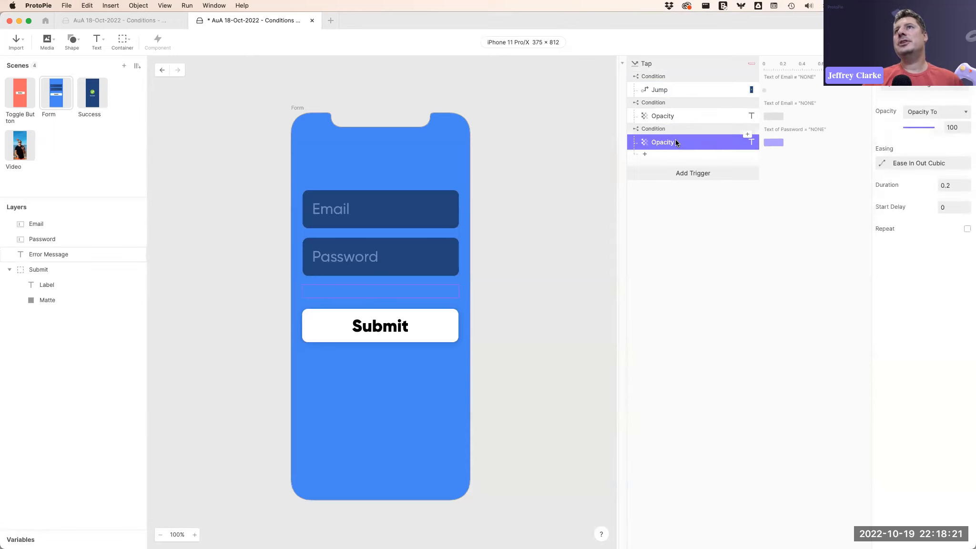
left_click(676, 129)
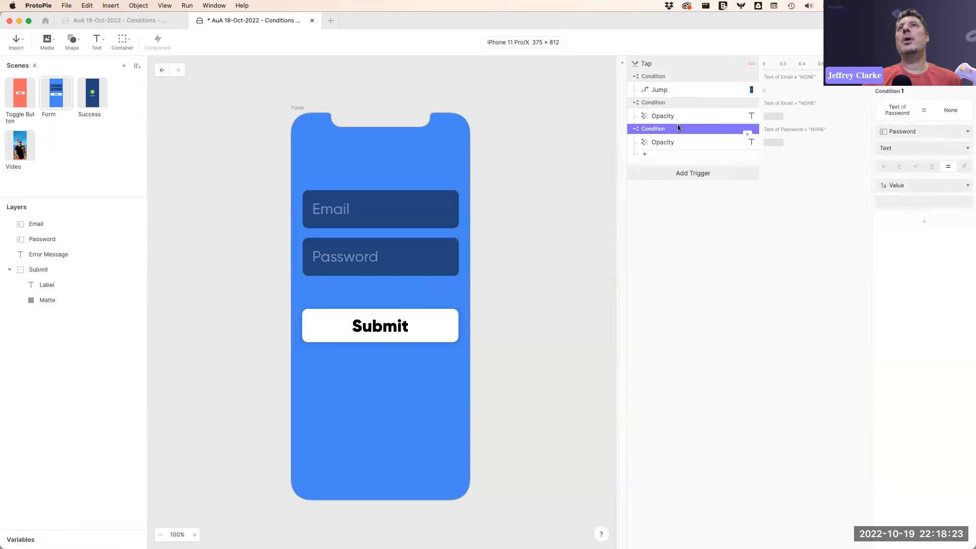
left_click(678, 103)
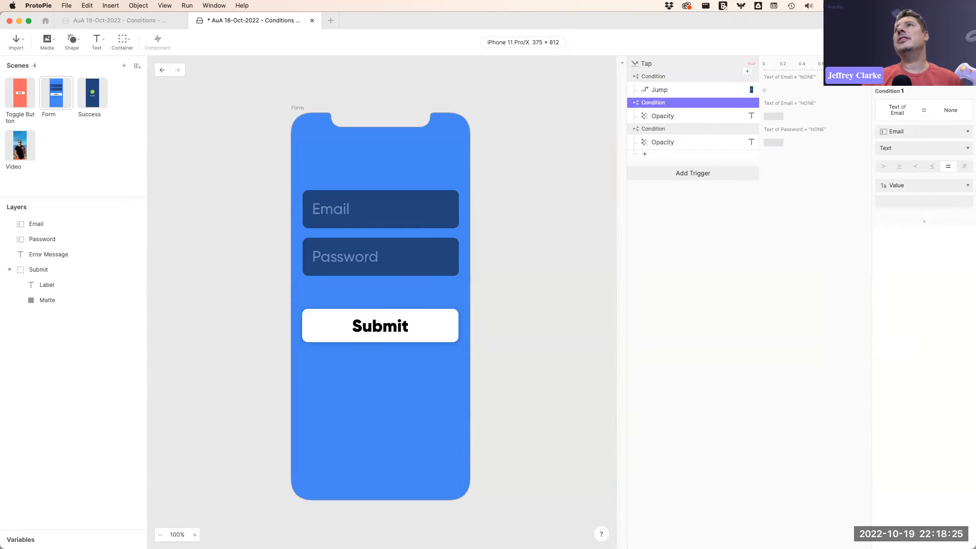
Open the preview, enter adfds in the Email field, and close the preview.
key("super+p")
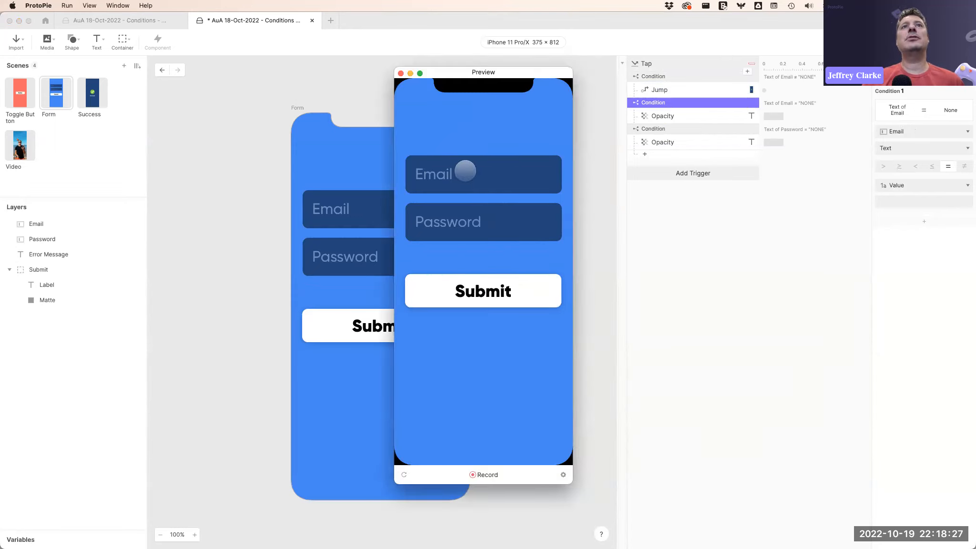
left_click(469, 174)
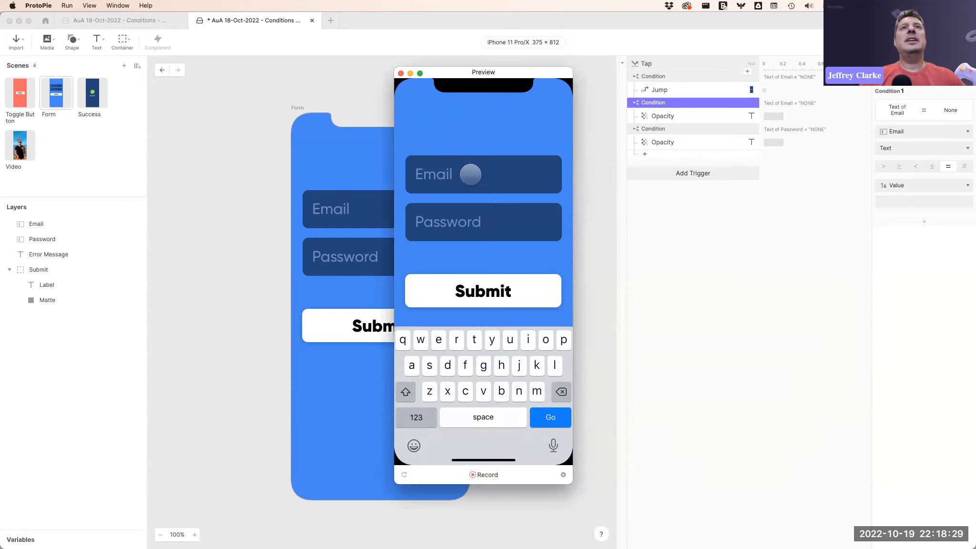
type("adfds")
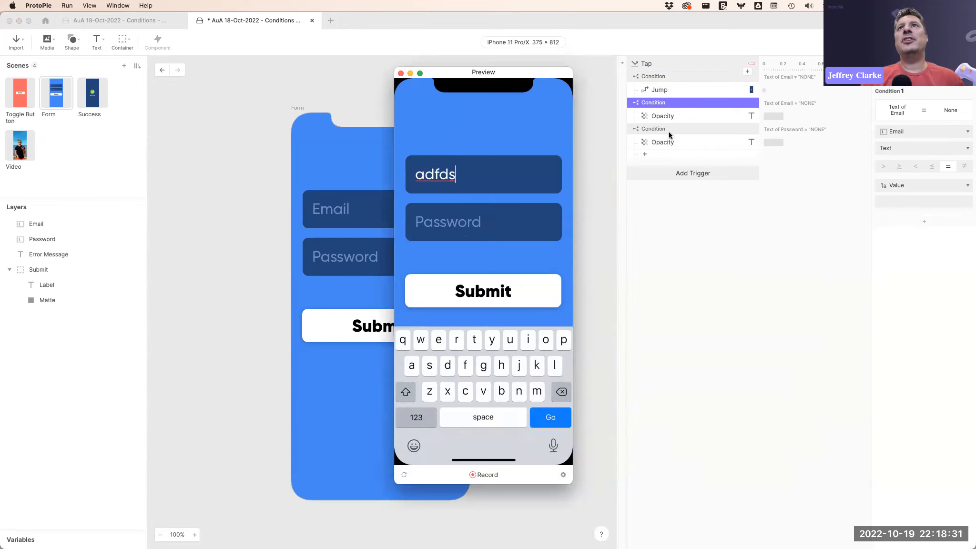
left_click(685, 128)
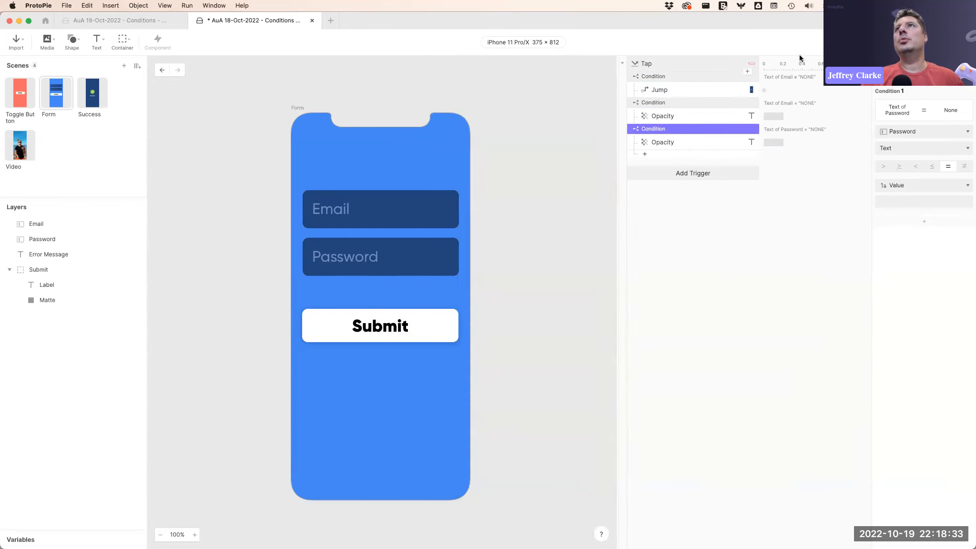
Reopen the preview, clear the Email field, enter a test password in the Password field, and close the preview.
left_click(909, 42)
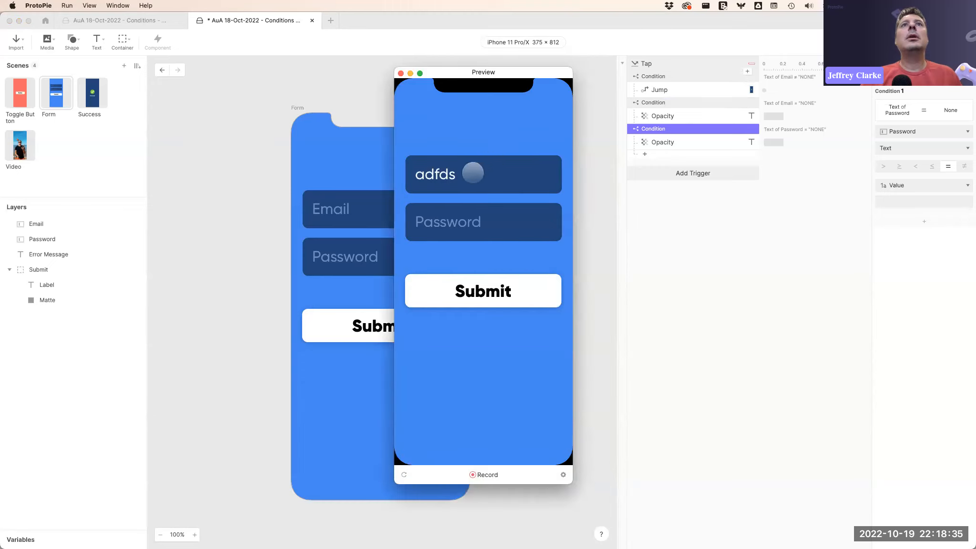
left_click(473, 173)
key("BackSpace")
key("BackSpace")
key("BackSpace")
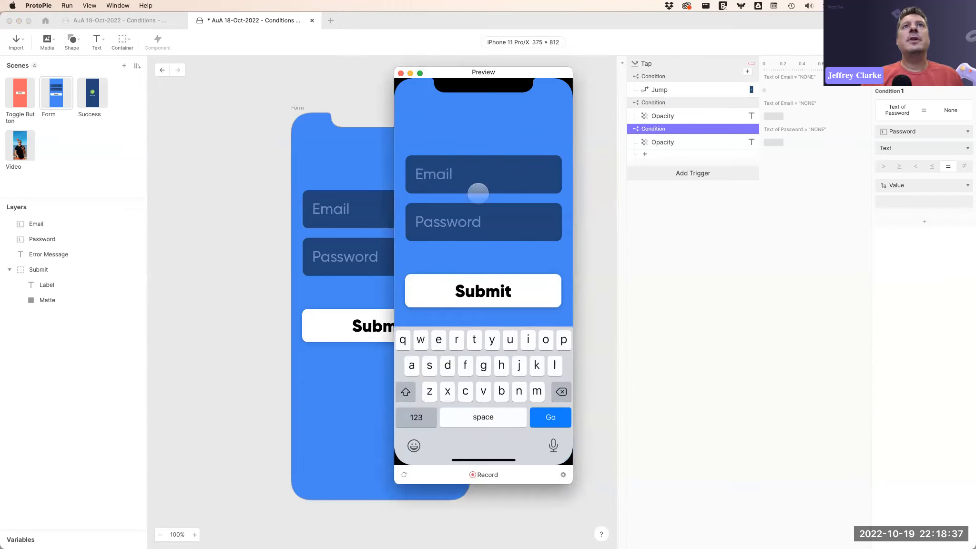
left_click(448, 223)
type("••••")
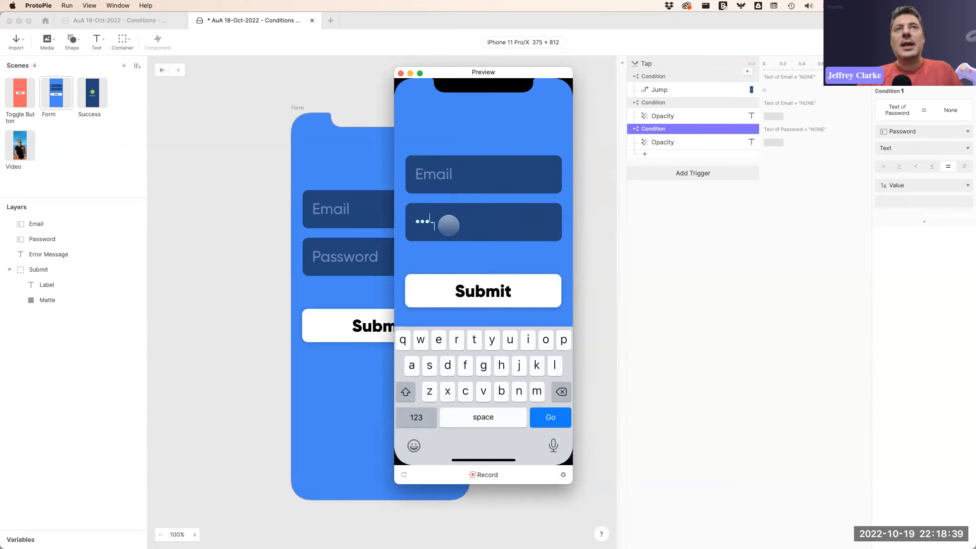
left_click(669, 103)
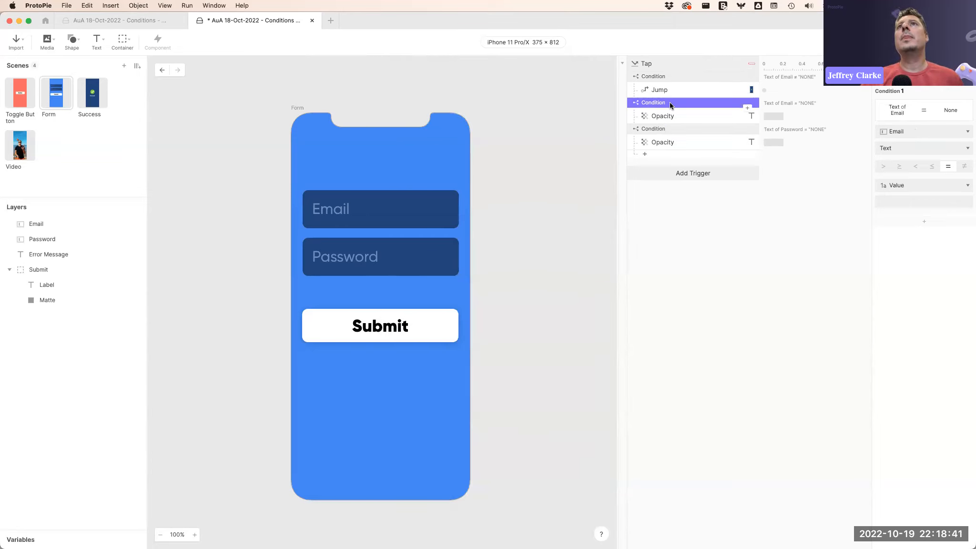
Open the preview, clear the Password field, and close the preview.
left_click(894, 42)
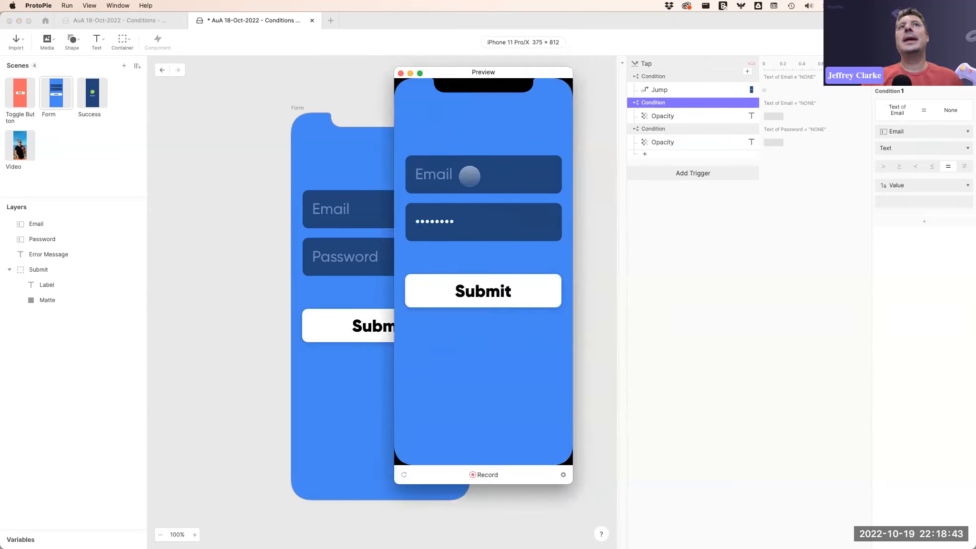
left_click(467, 222)
key("BackSpace")
key("BackSpace")
key("BackSpace")
key("BackSpace")
key("BackSpace")
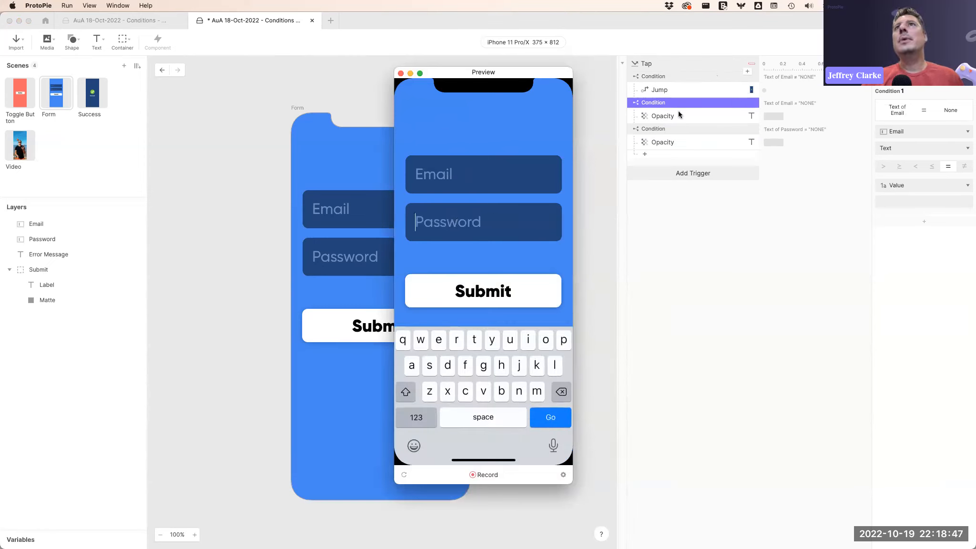
left_click(683, 127)
Try moving the Email condition's Opacity response into the Password condition block, then move it back.
left_click(683, 99, "shift")
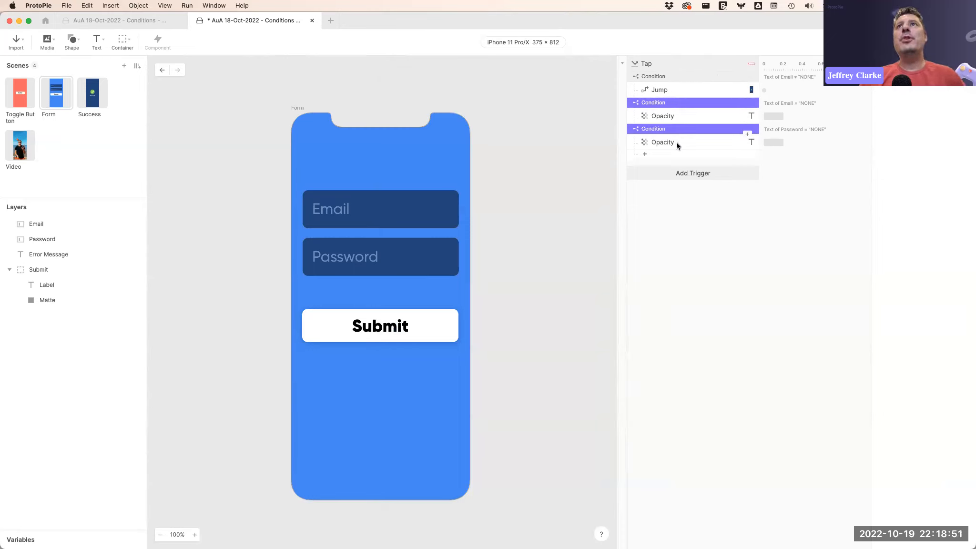
left_click(689, 118)
left_click(684, 141, "shift")
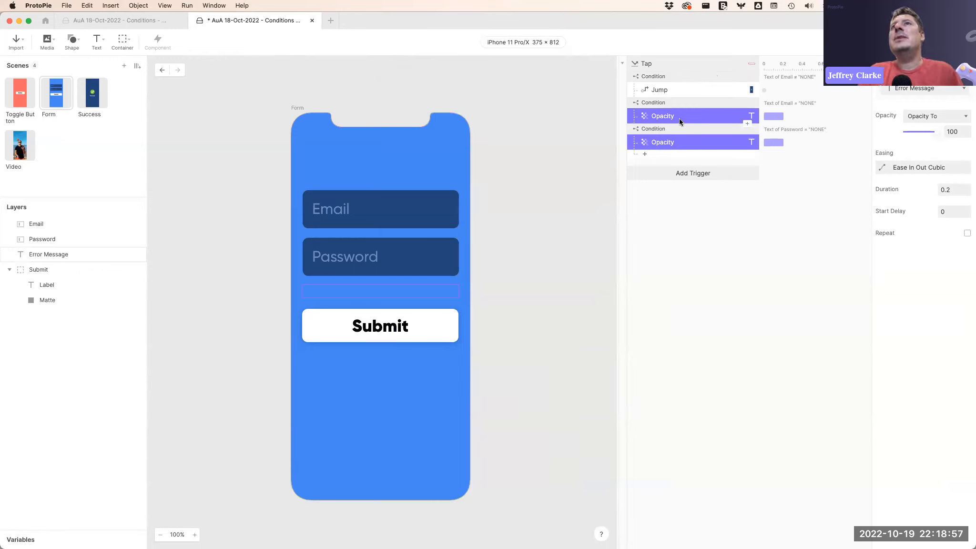
left_click_drag(677, 118, 704, 139)
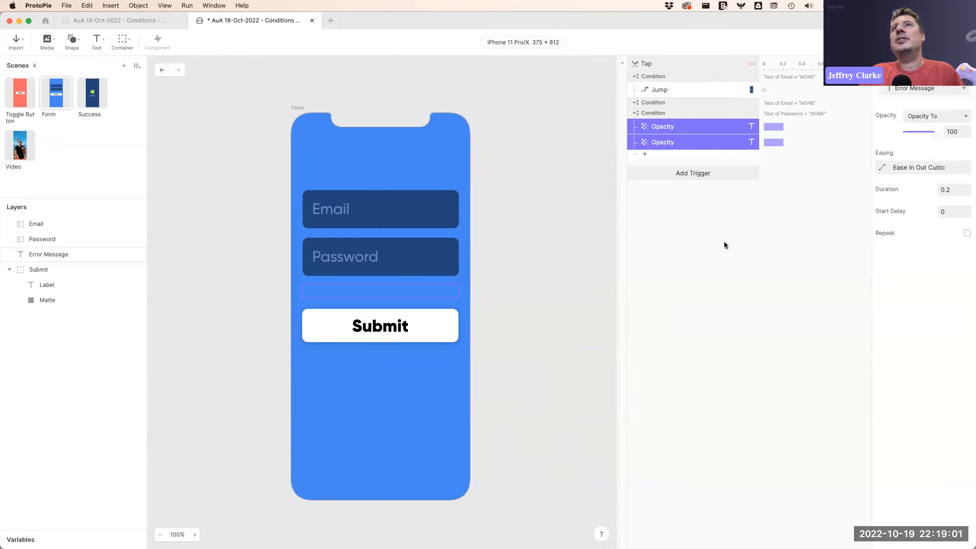
left_click(715, 219)
left_click_drag(684, 123, 686, 111)
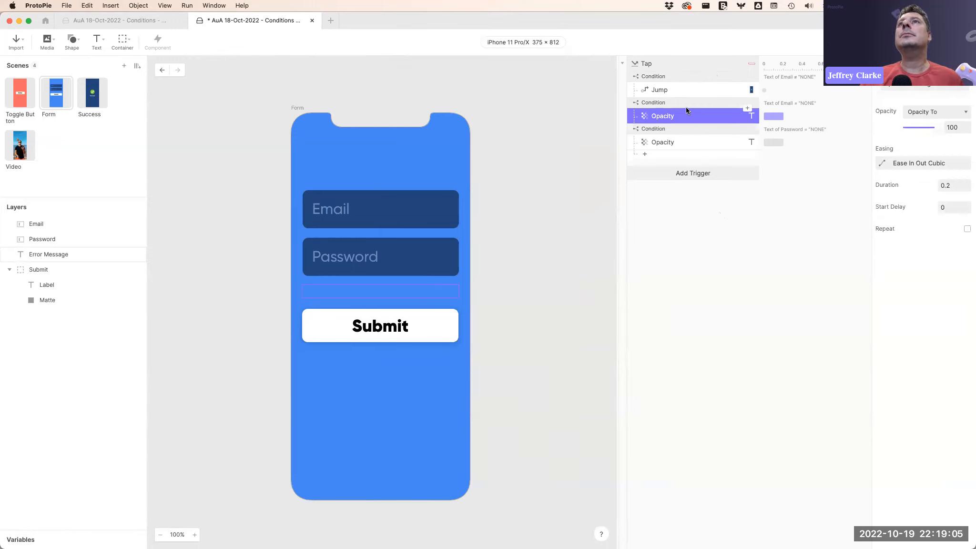
Review the second Opacity response and both Email and Password condition blocks.
left_click(690, 141)
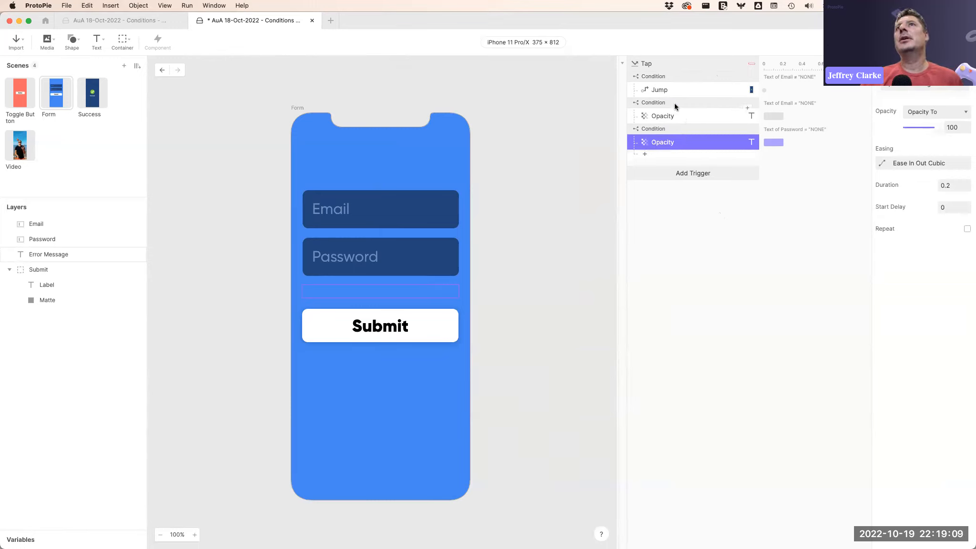
left_click(674, 103)
left_click(672, 126)
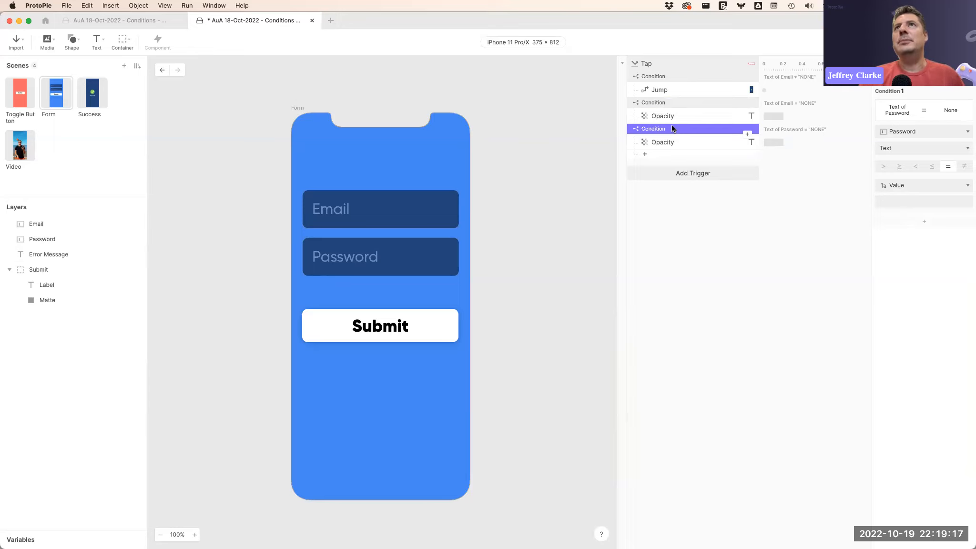
Open the preview, enter ";OIHJZSDV" in the Email field, and submit the form.
key("super+p")
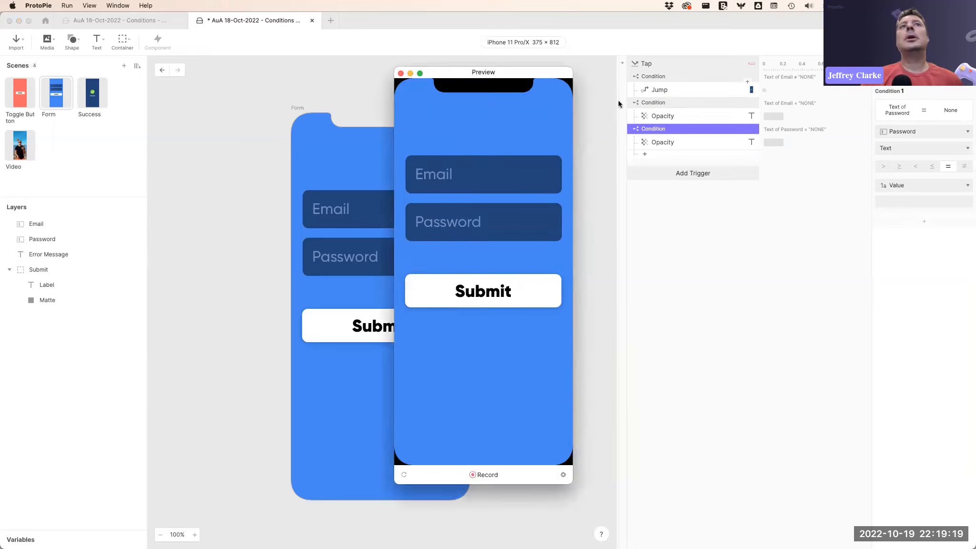
left_click(474, 172)
type(";OIHJZSDV")
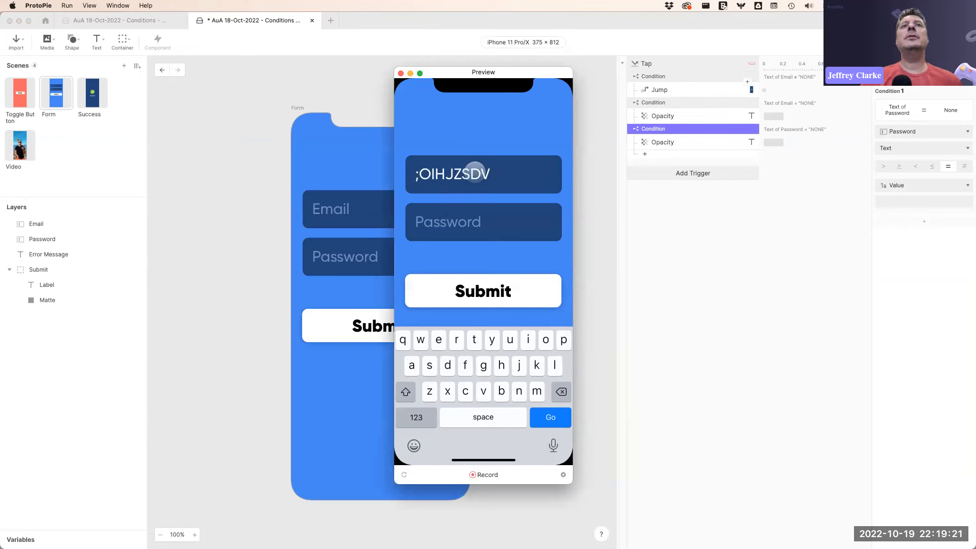
left_click(506, 293)
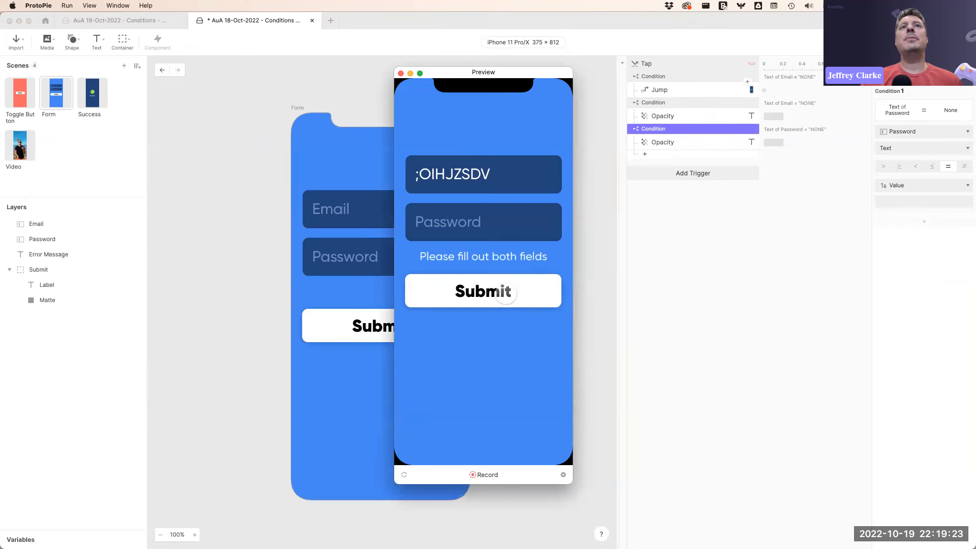
Clear the Email field, submit the form again, and close the preview.
left_click(507, 175)
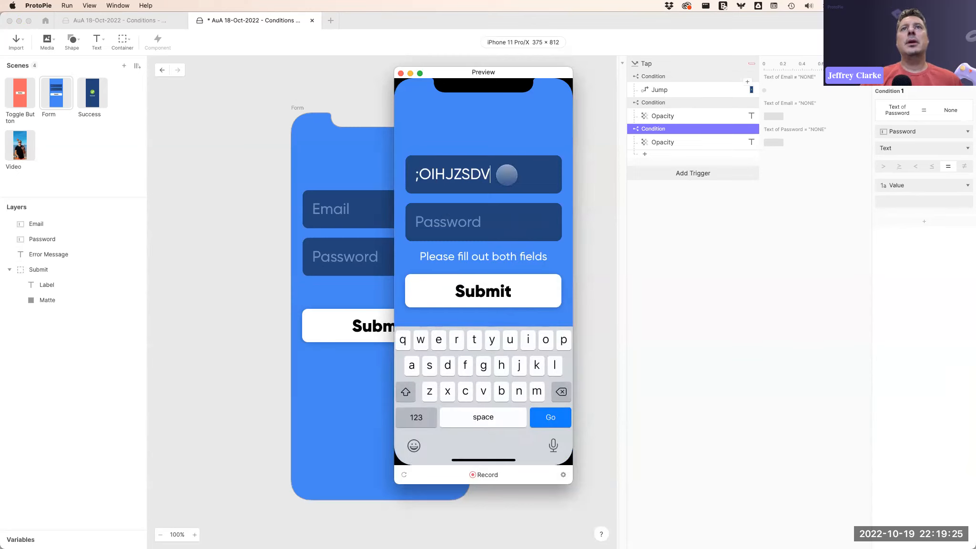
key("BackSpace")
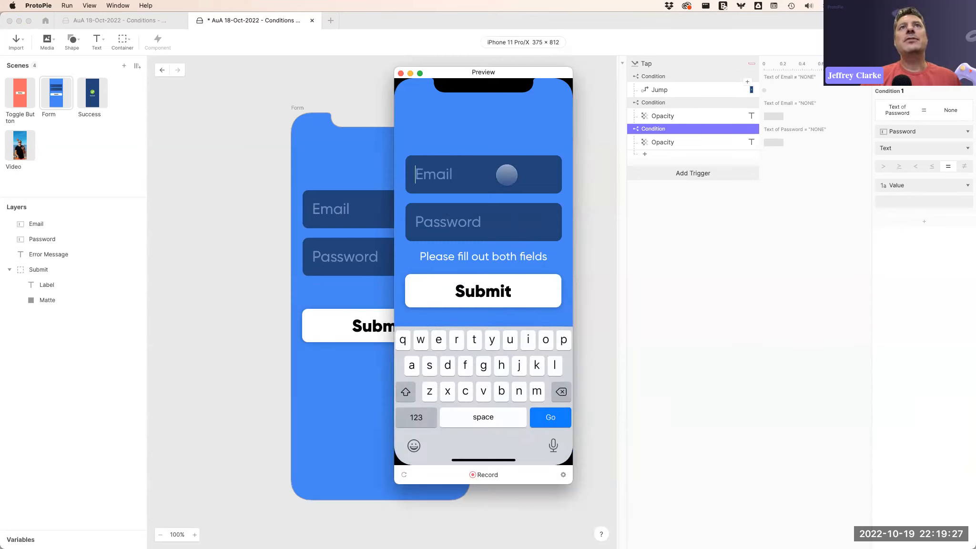
left_click(473, 217)
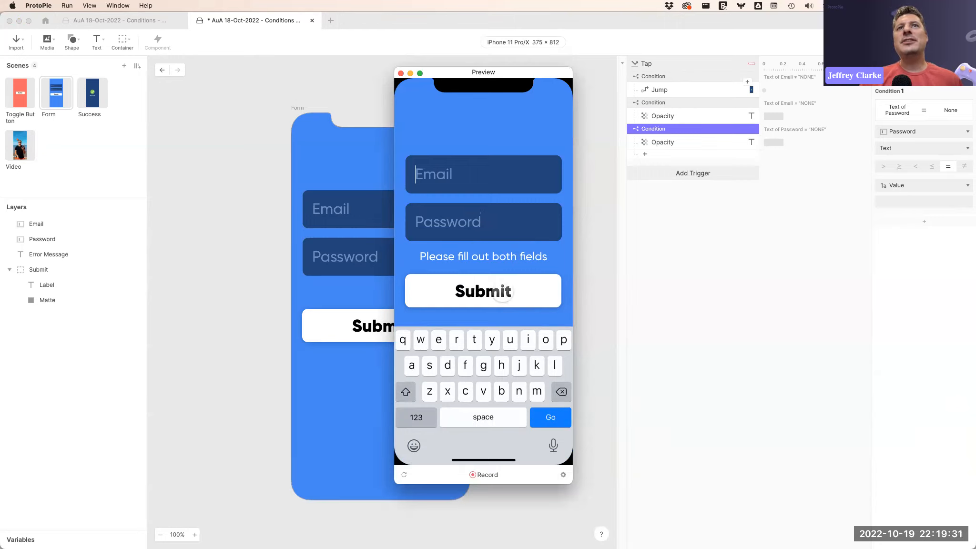
left_click(443, 261)
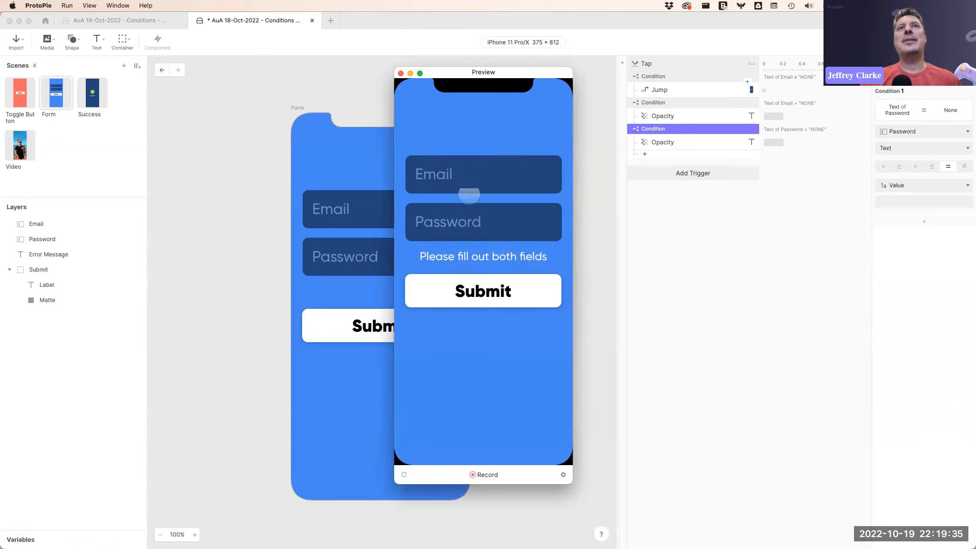
left_click(401, 73)
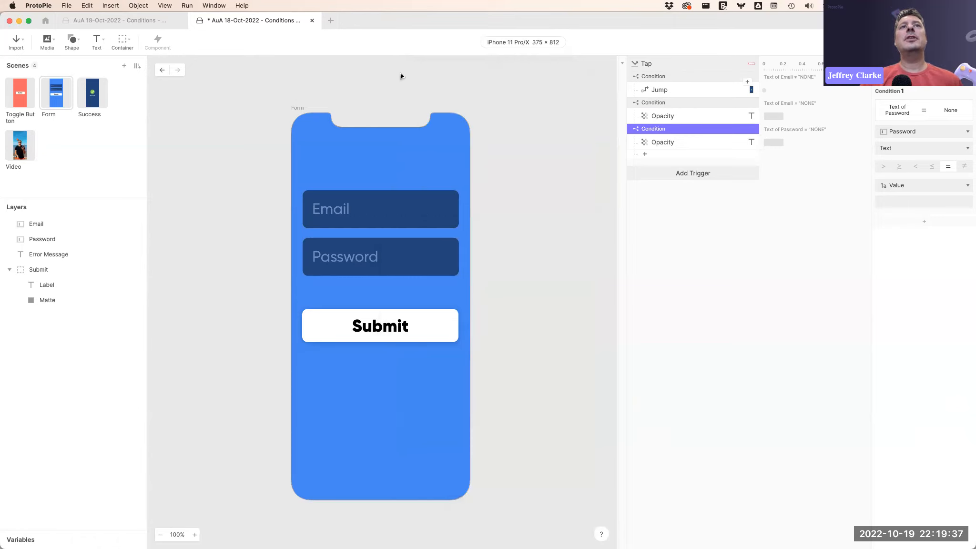
Add a Focus trigger for the Email layer with an Opacity response.
left_click(388, 211)
left_click(379, 253)
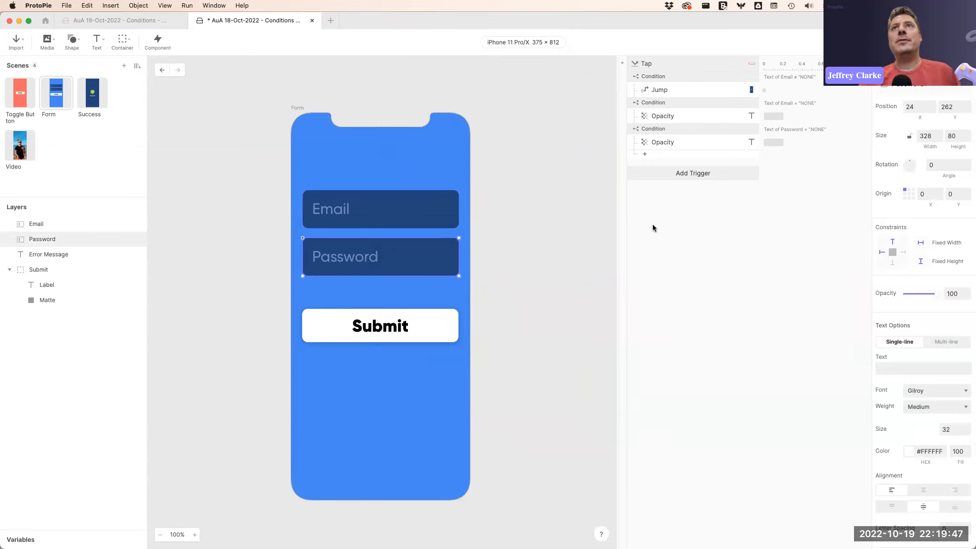
left_click(678, 191)
left_click(680, 173)
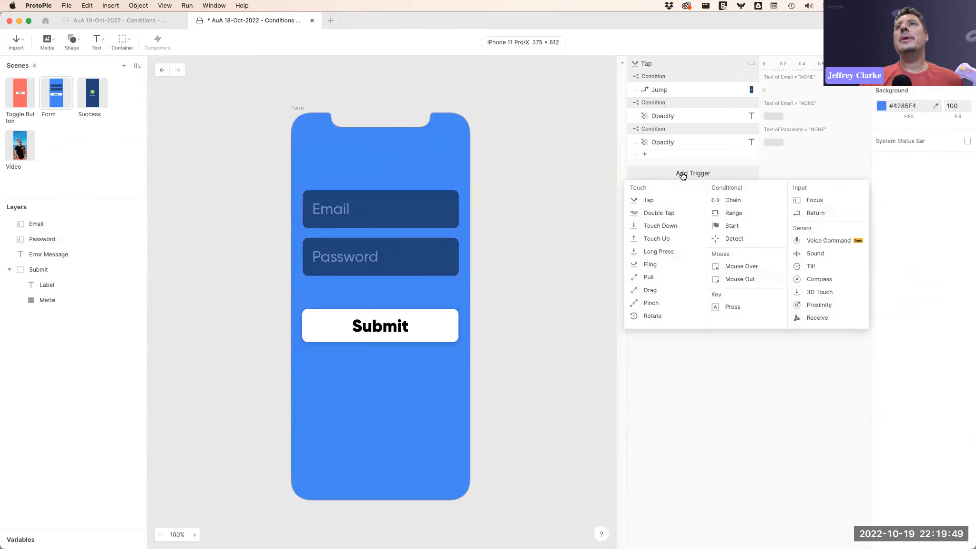
left_click(821, 200)
left_click(907, 89)
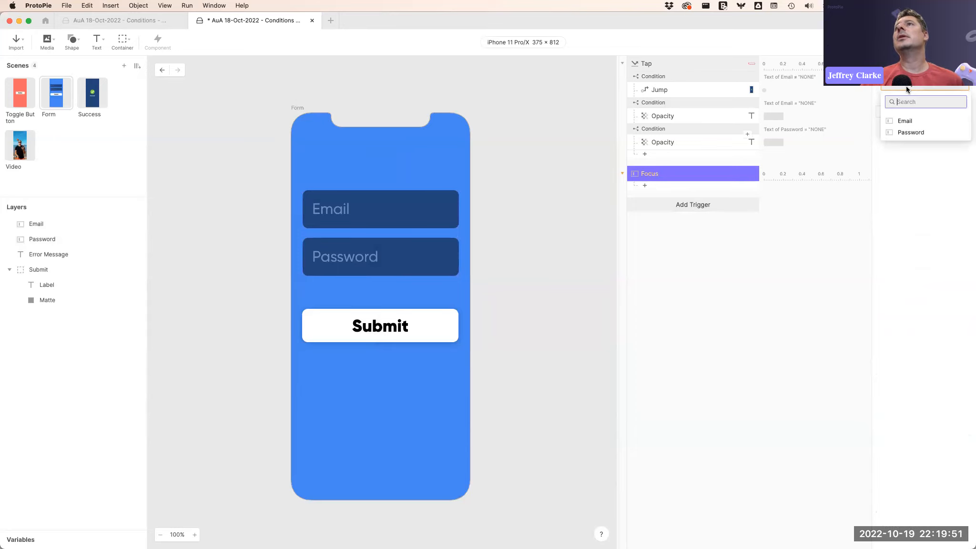
left_click(905, 122)
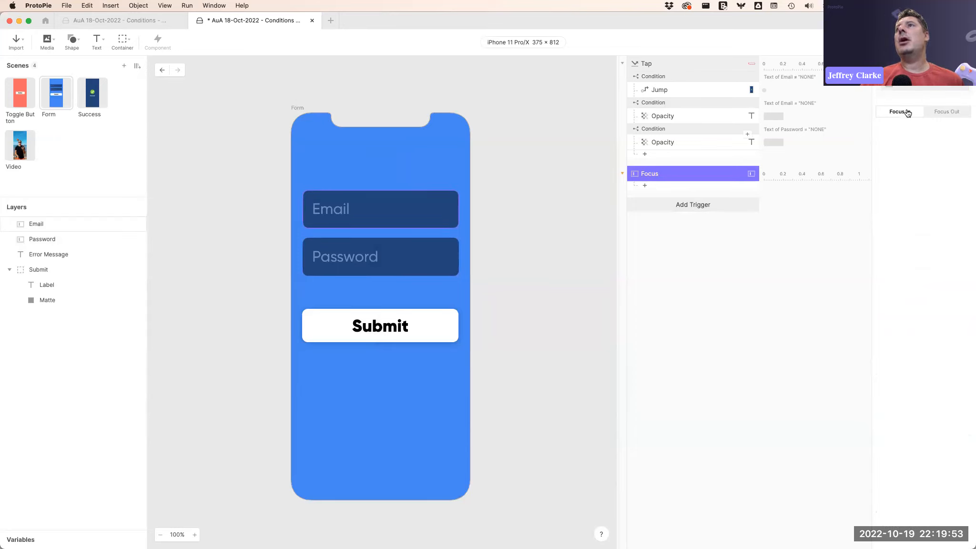
left_click(669, 187)
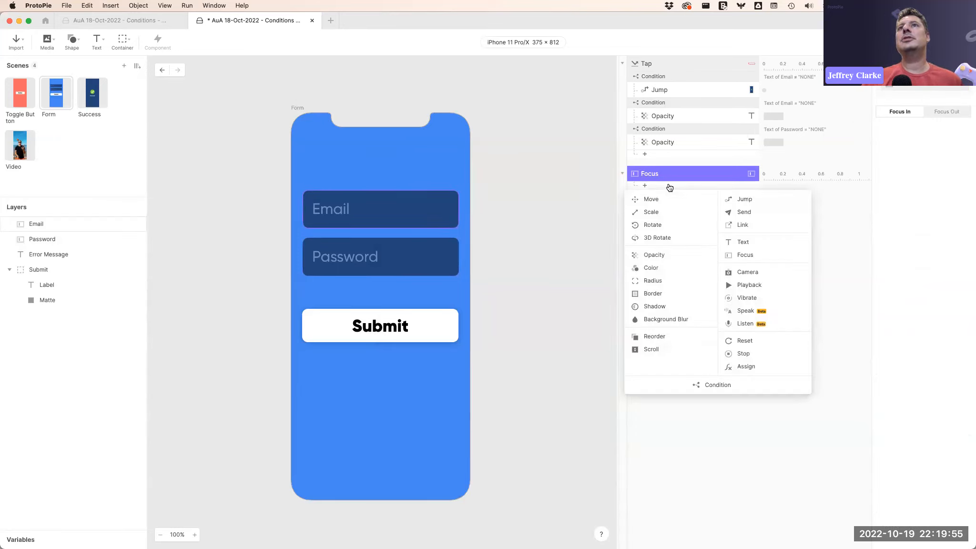
left_click(659, 255)
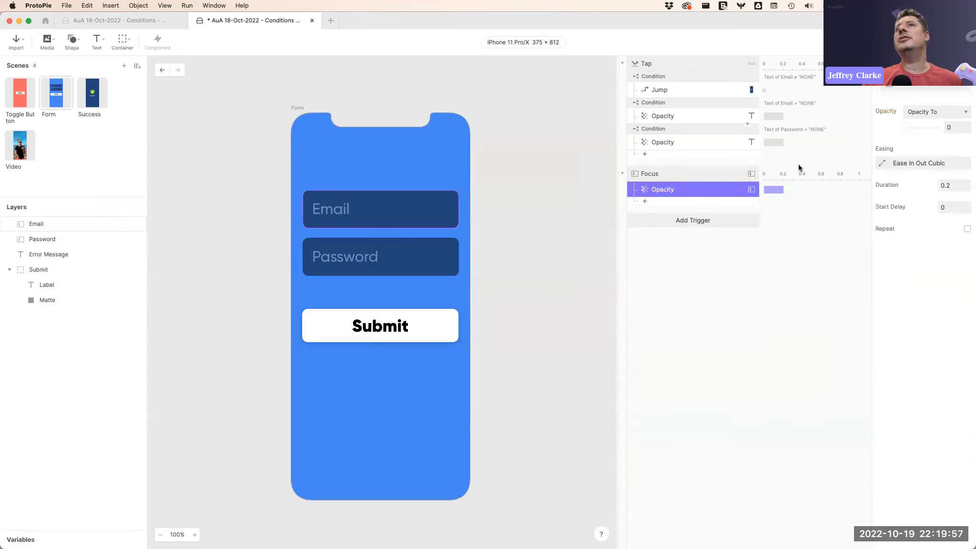
Duplicate the Focus trigger and set the copy's layer to Password.
left_click(665, 174)
key("super+d")
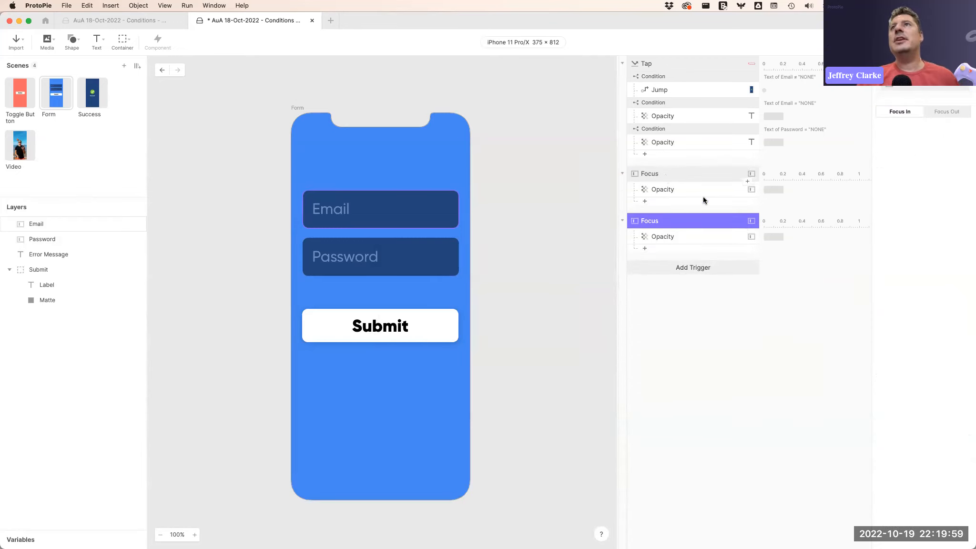
left_click(923, 97)
left_click(923, 132)
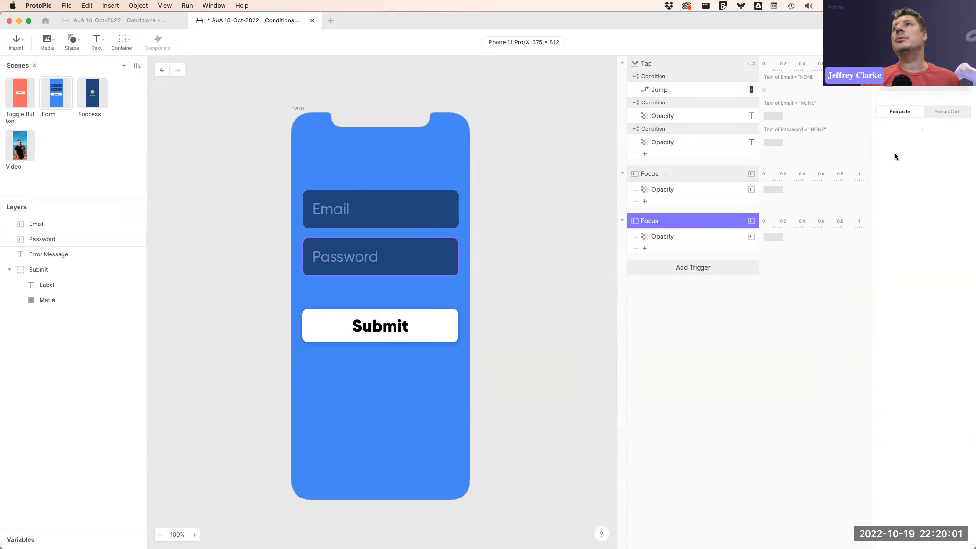
Preview the form, focus the Email field, and close the preview.
key("super+Return")
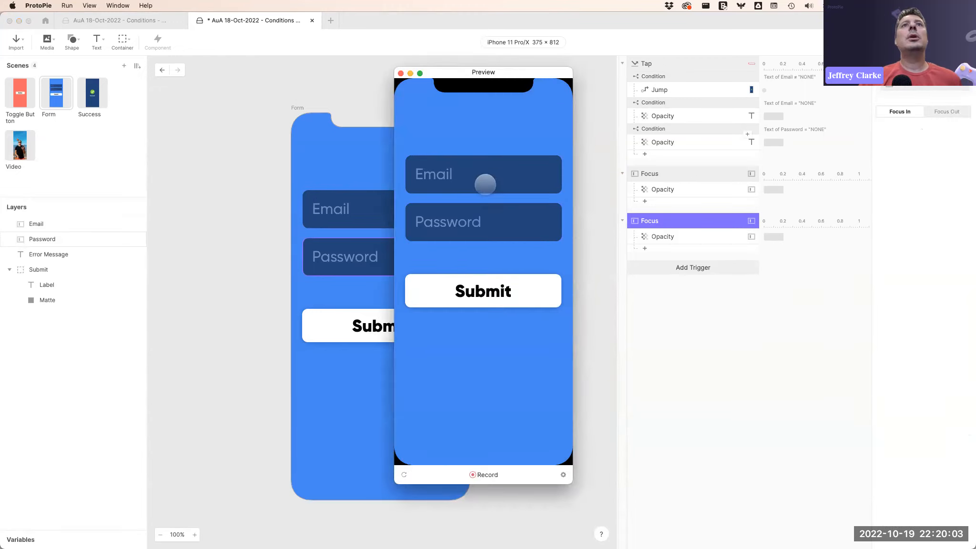
left_click(486, 177)
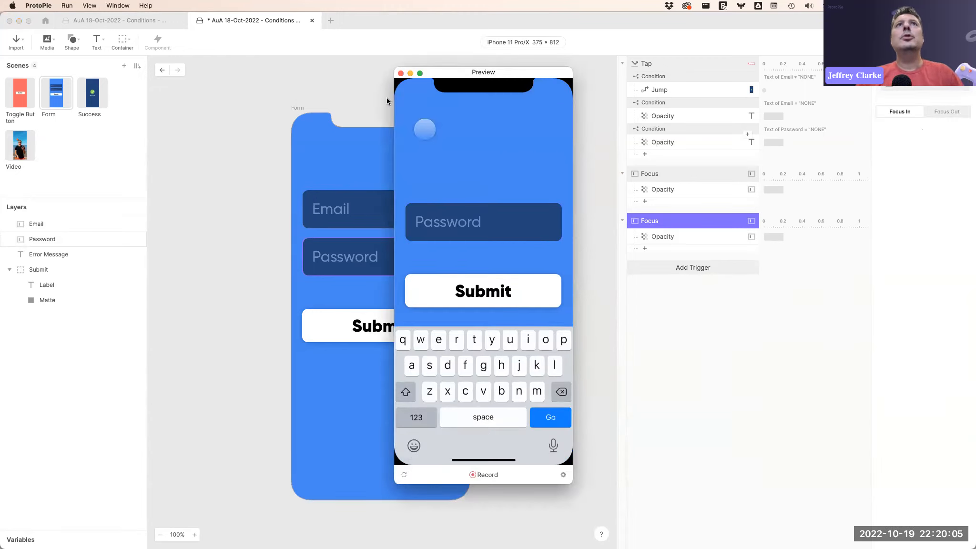
left_click(400, 73)
Select both Focus Opacity responses and retarget them to the Error Message layer.
left_click(700, 191)
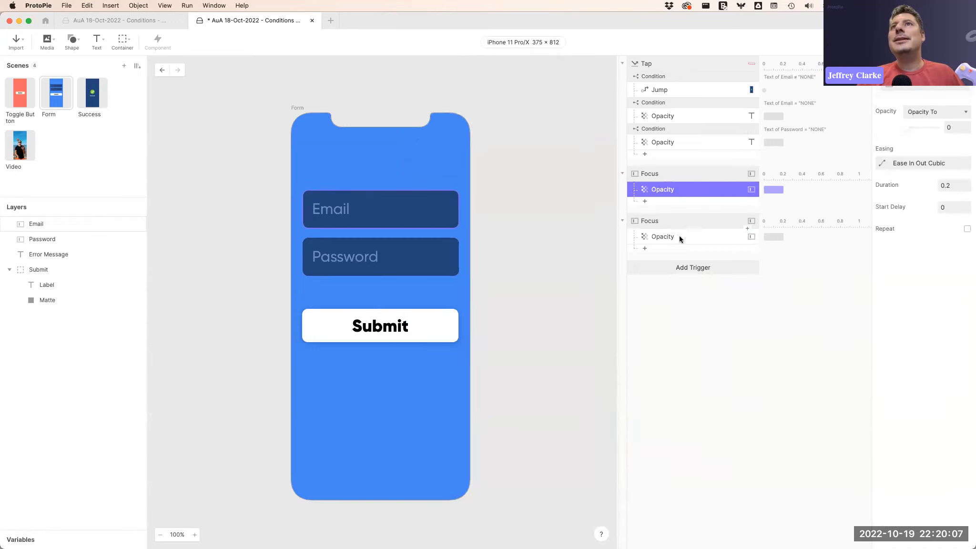
left_click(679, 235)
left_click(704, 190, "shift")
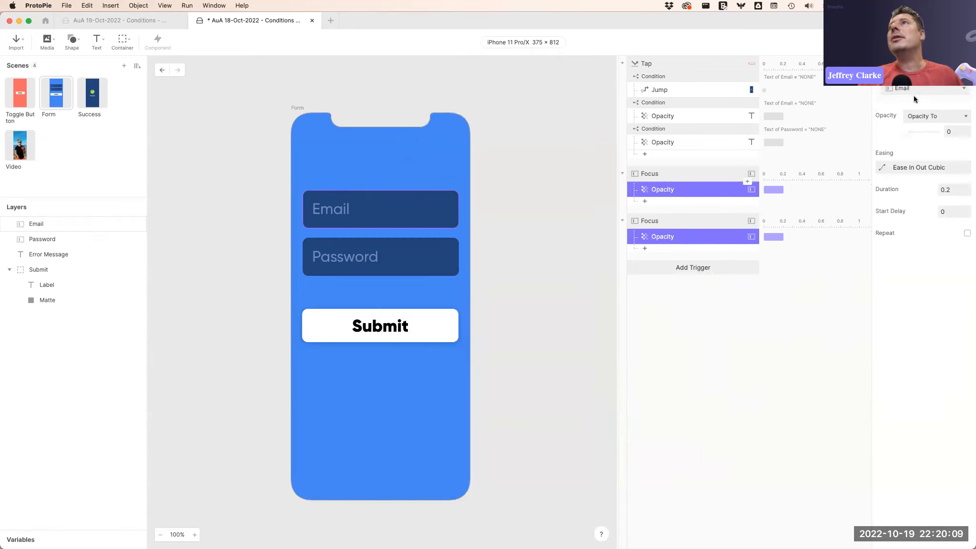
left_click(927, 89)
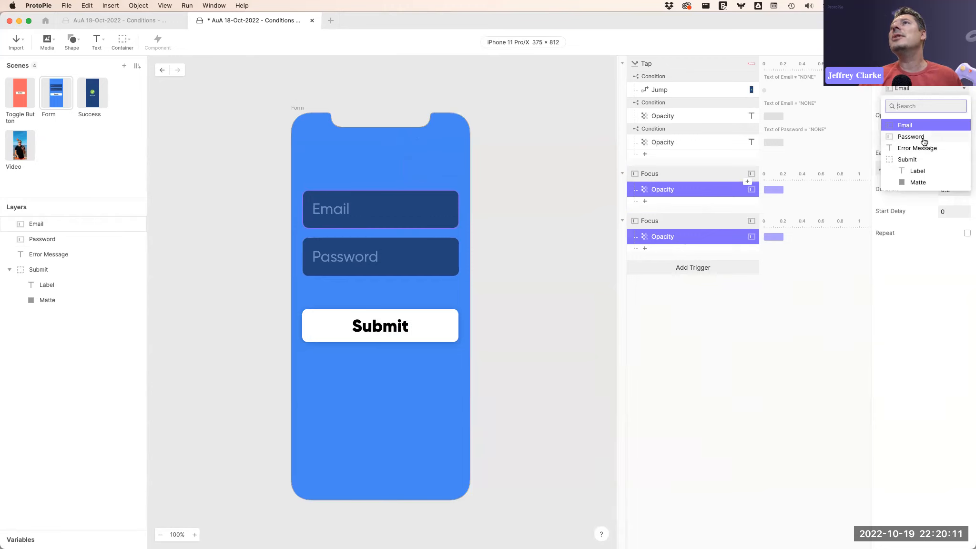
left_click(926, 152)
left_click(805, 342)
Preview the form, enter "ADFSDAGF" as Email, submit, focus the Password field, and submit again.
key("super+Return")
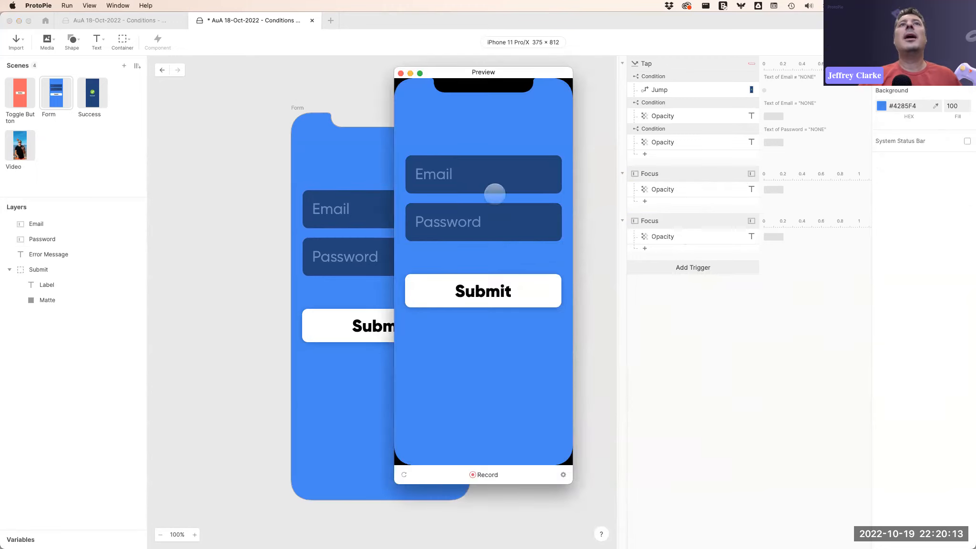
type("ADFSDAGF")
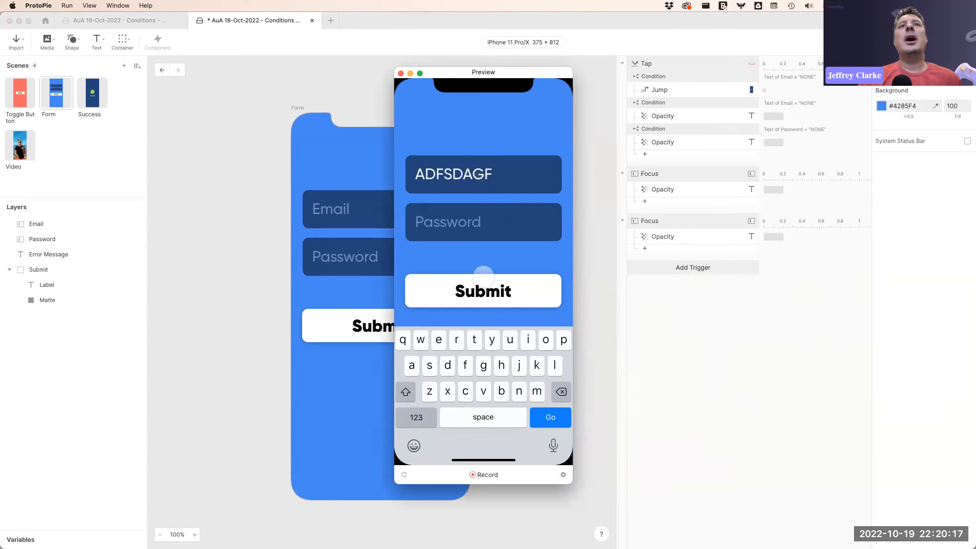
left_click(483, 291)
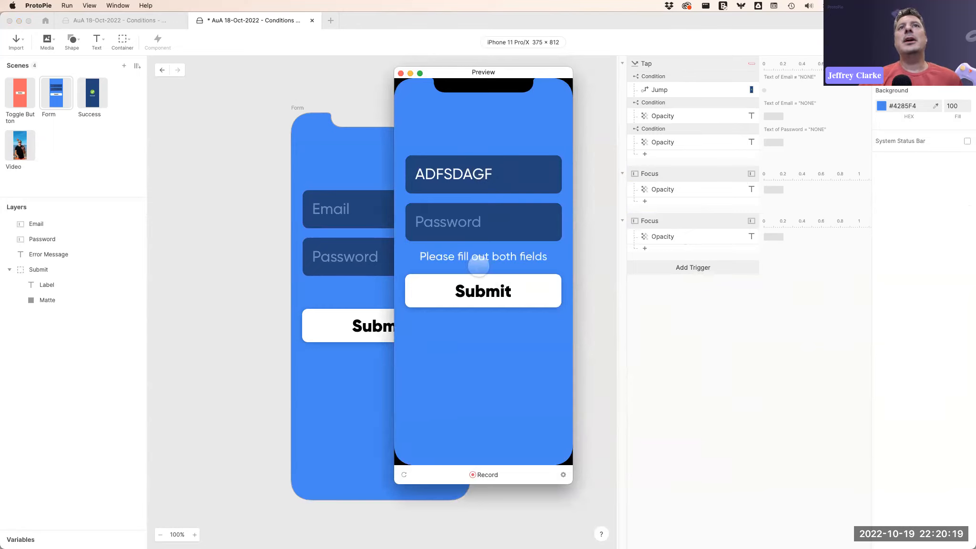
left_click(493, 222)
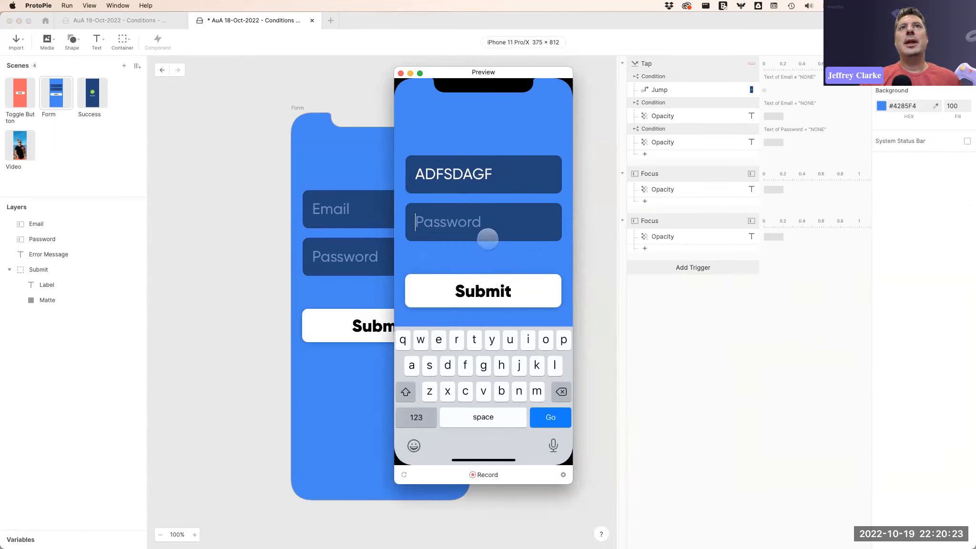
left_click(480, 296)
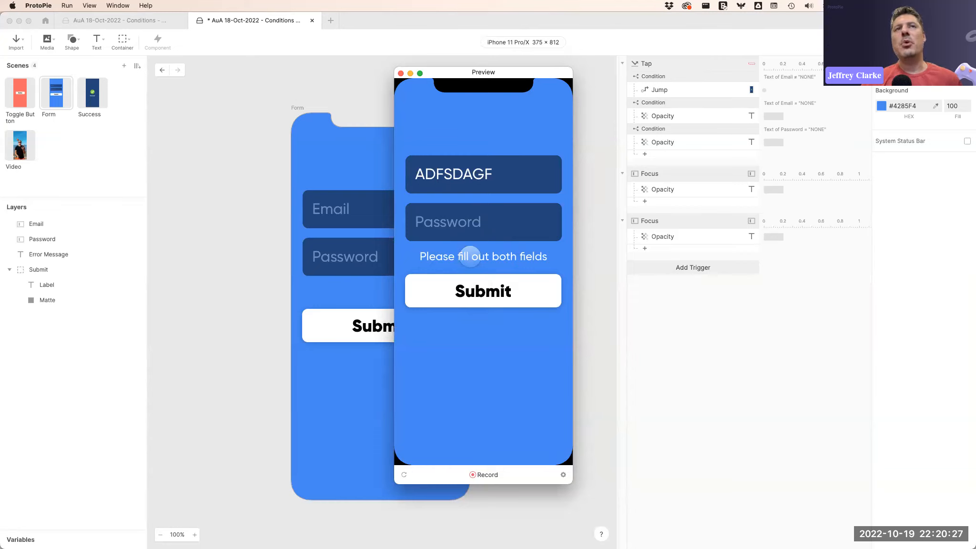
Enter a test password, submit the form, reset the preview, and close it.
left_click(484, 220)
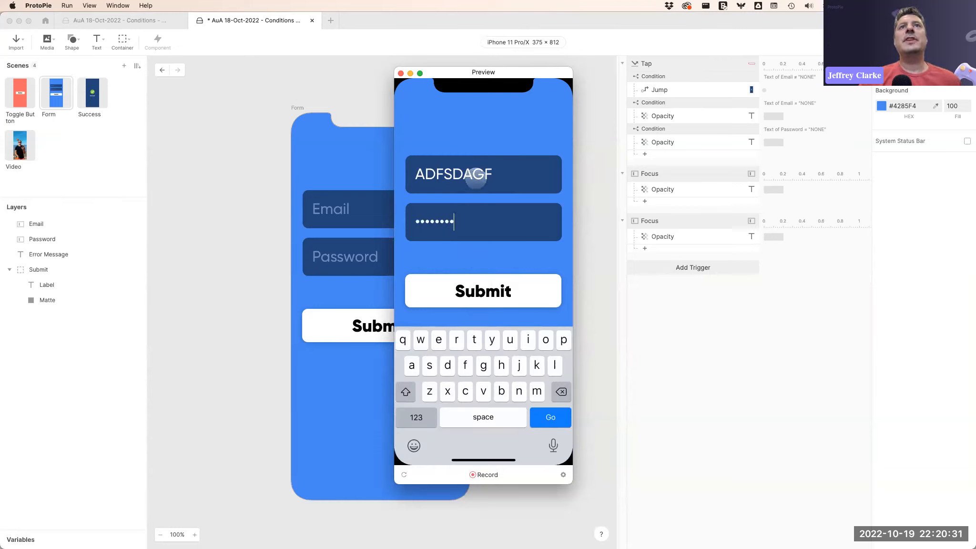
left_click(490, 292)
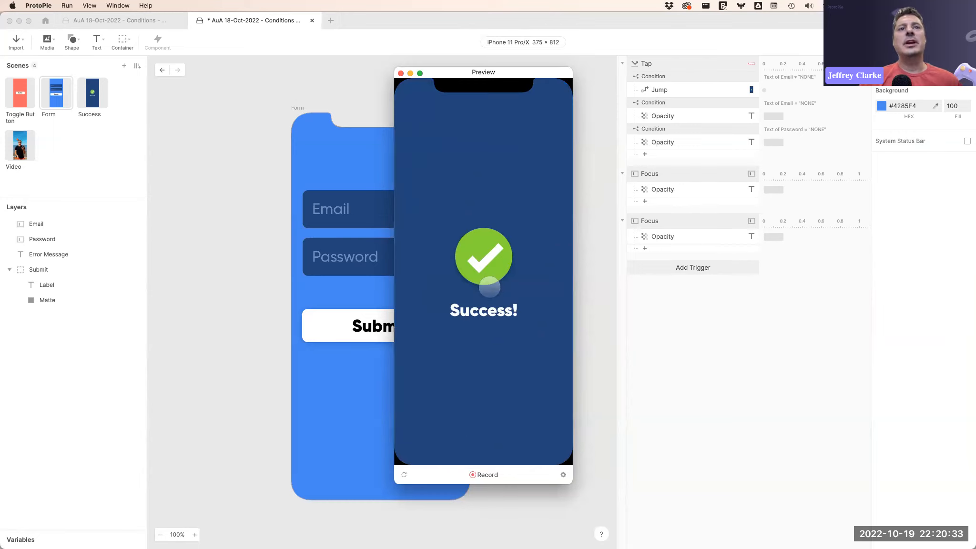
left_click(403, 474)
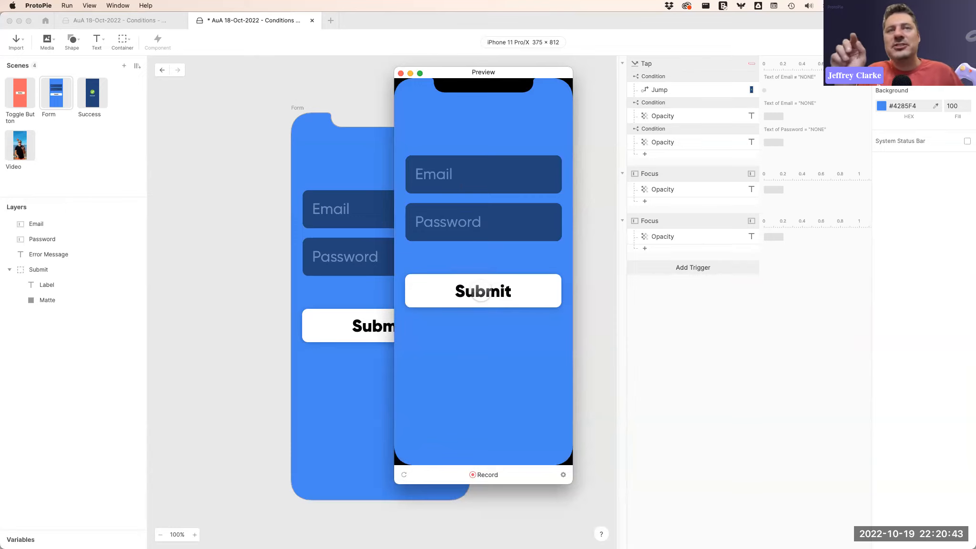
left_click(401, 72)
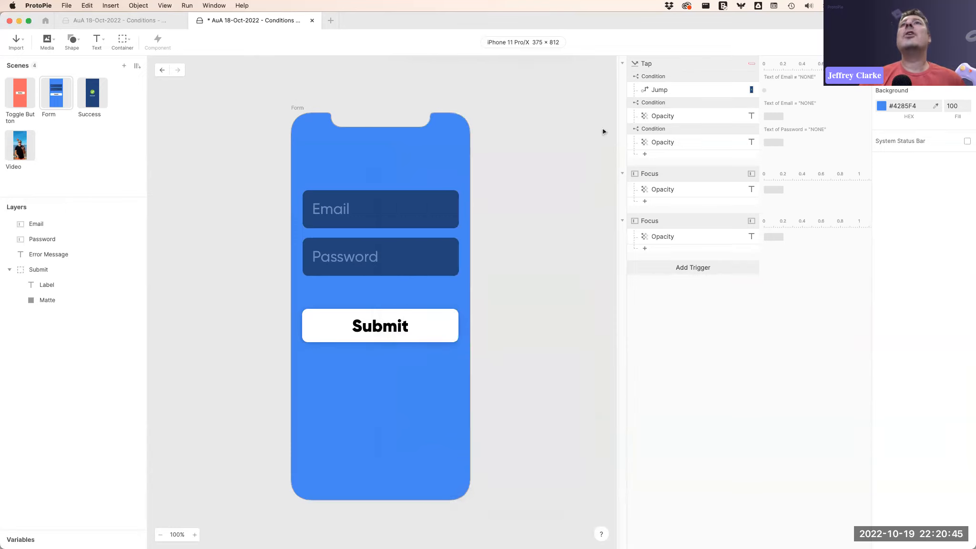
Add a Move response for the Error Message layer to the Email condition with X set to -10.
left_click(751, 125)
left_click(715, 102)
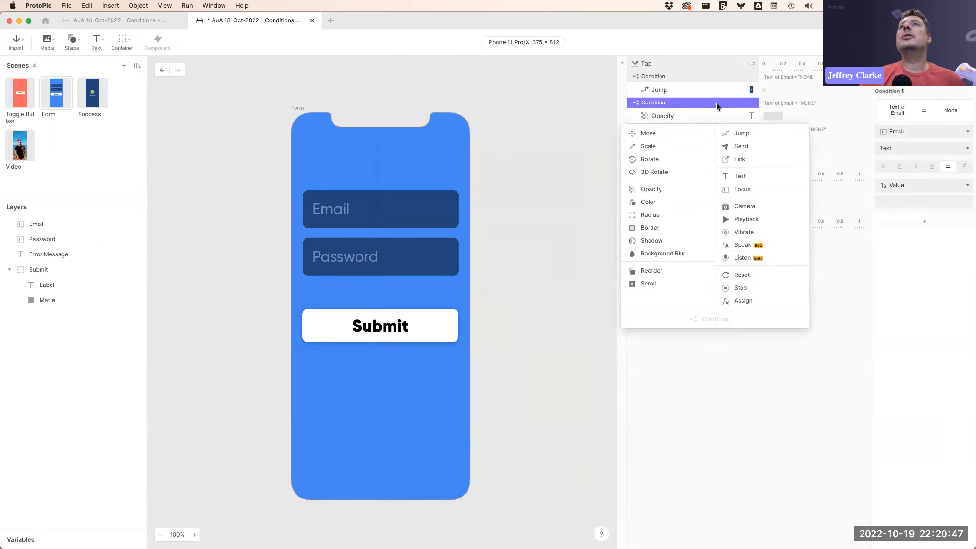
left_click(747, 126)
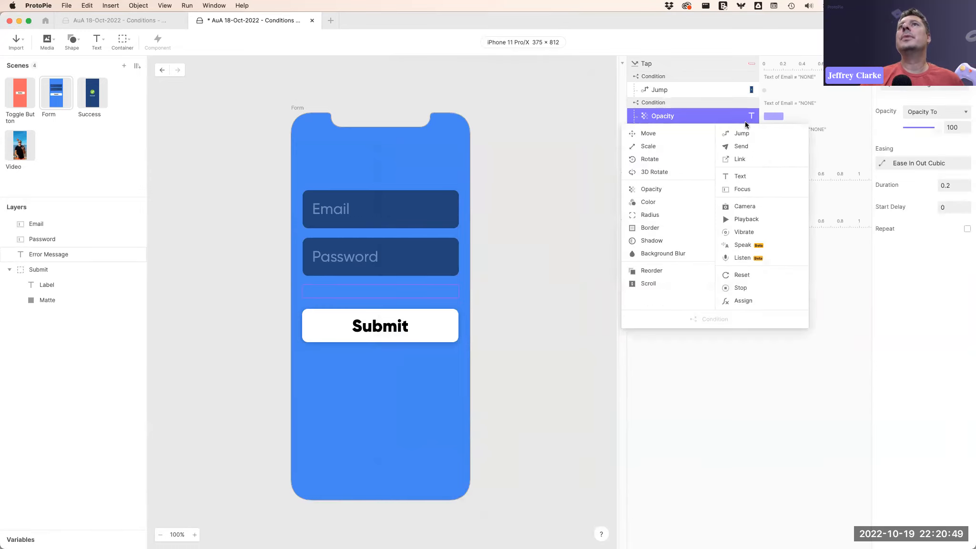
left_click(650, 132)
left_click(918, 86)
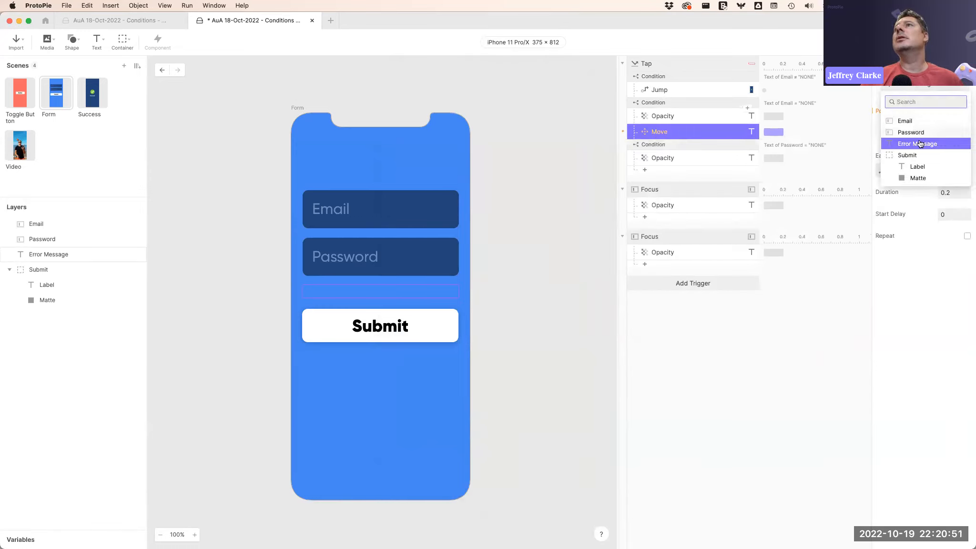
left_click(907, 155)
left_click(917, 127)
type("-10")
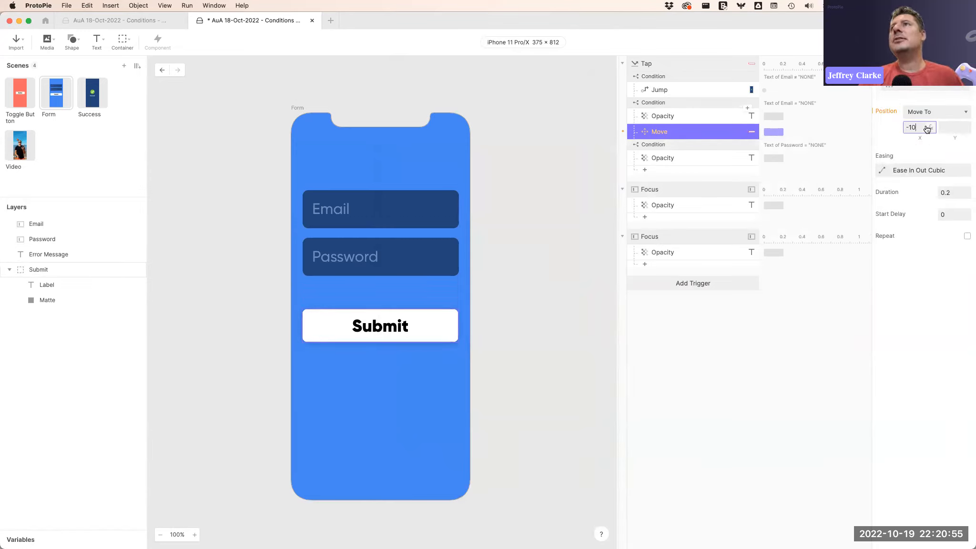
left_click(935, 144)
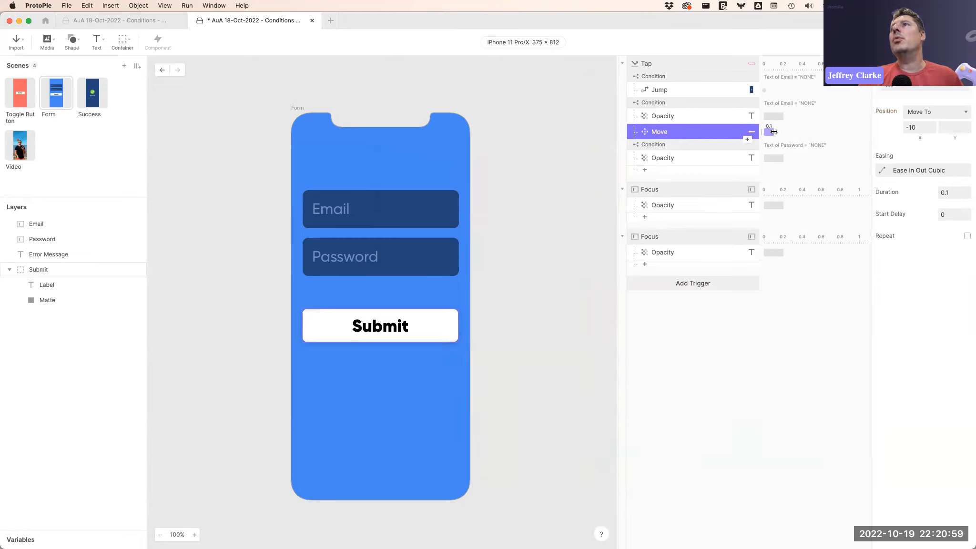
Duplicate the Move response, delay it to 0.1 s and set its X to 20.
key("super+d")
left_click_drag(768, 150, 779, 148)
left_click_drag(924, 127, 877, 125)
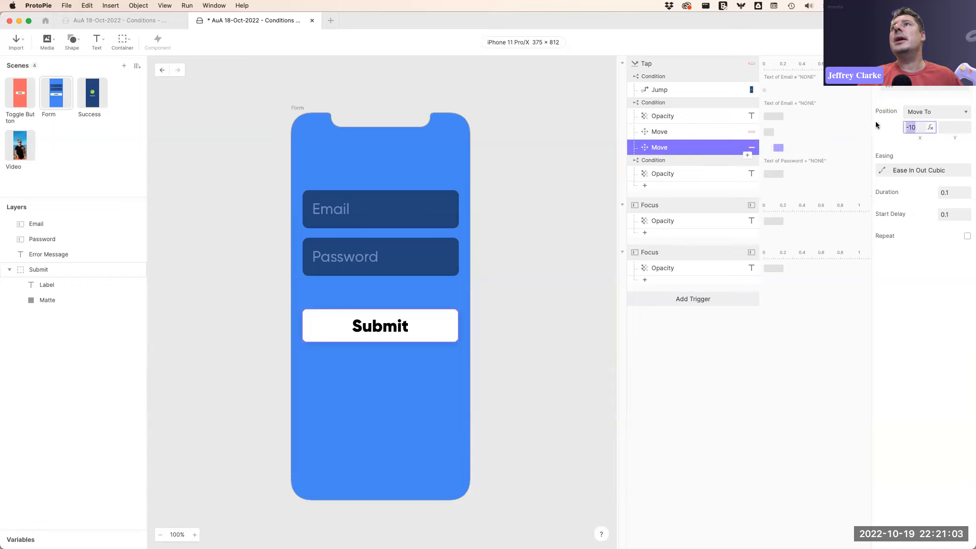
type("20")
key("Return")
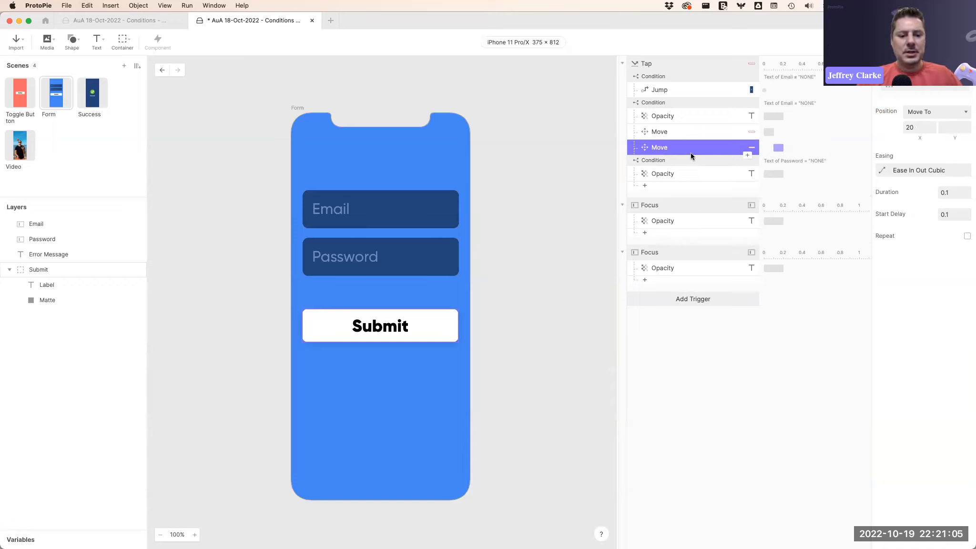
Duplicate the Move response again, at 0.2 s delay, and set its X to -20.
key("super+d")
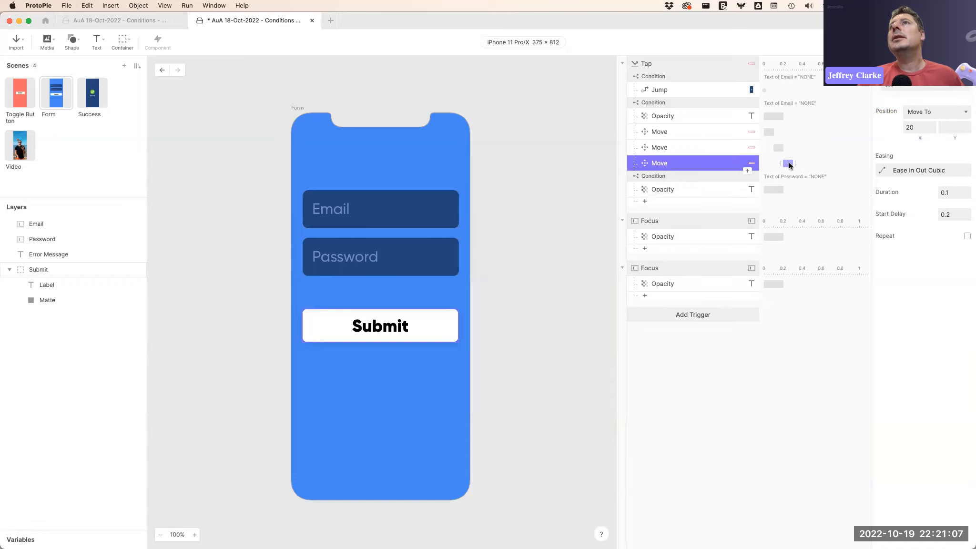
left_click(907, 128)
type("-")
key("Return")
Add another duplicate Move at 0.3 s delay with X set to 20.
key("super+d")
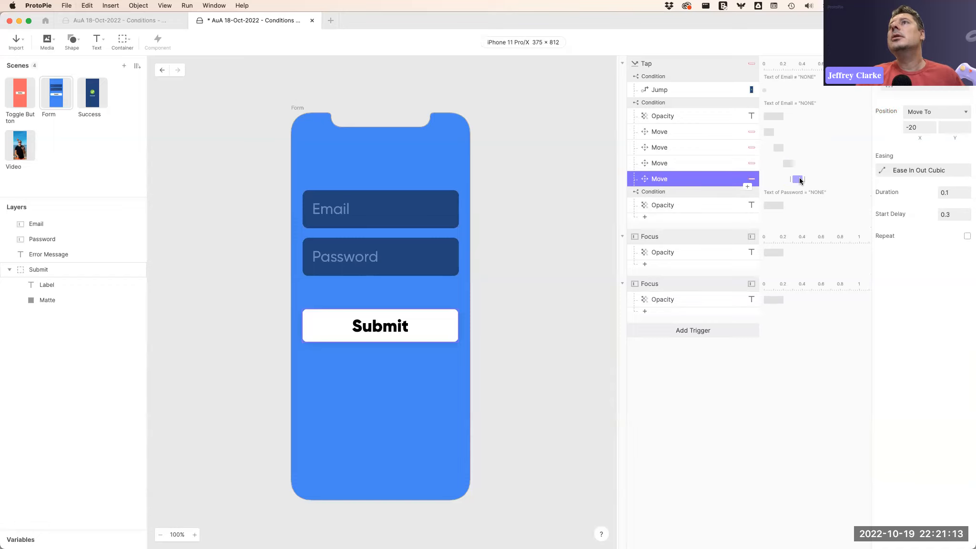
left_click(915, 130)
key("BackSpace")
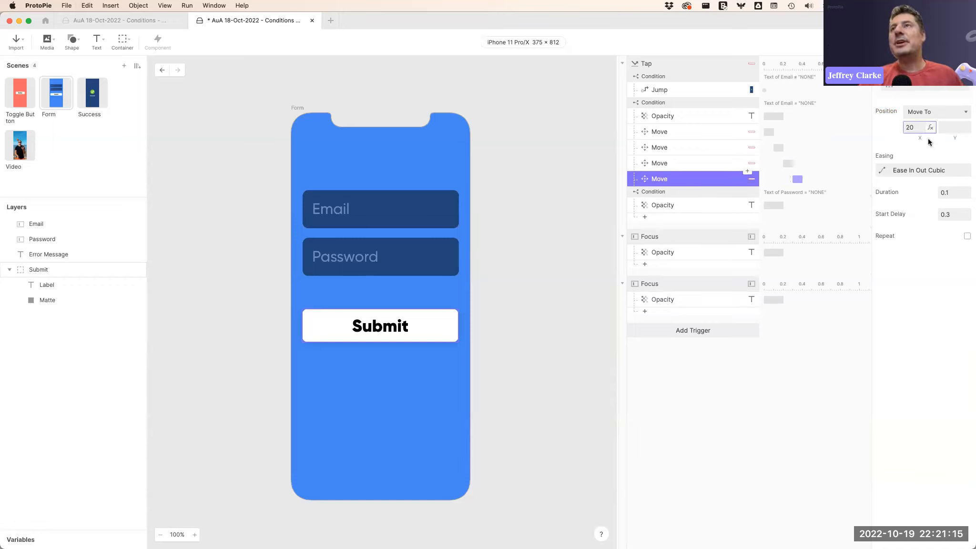
Add a fifth Move response at 0.4 s delay with X set to -10.
left_click(711, 179)
key("super+d")
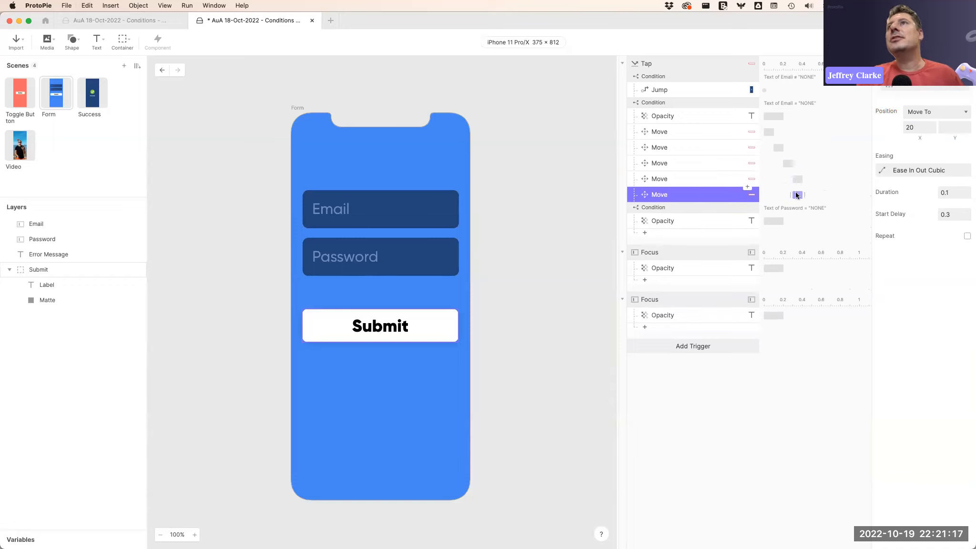
double_click(916, 127)
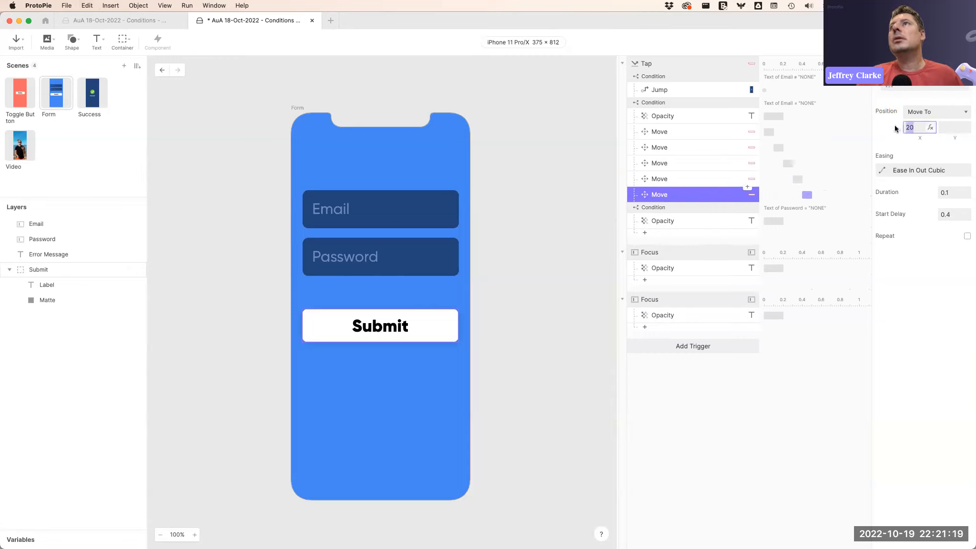
type("-10")
key("Return")
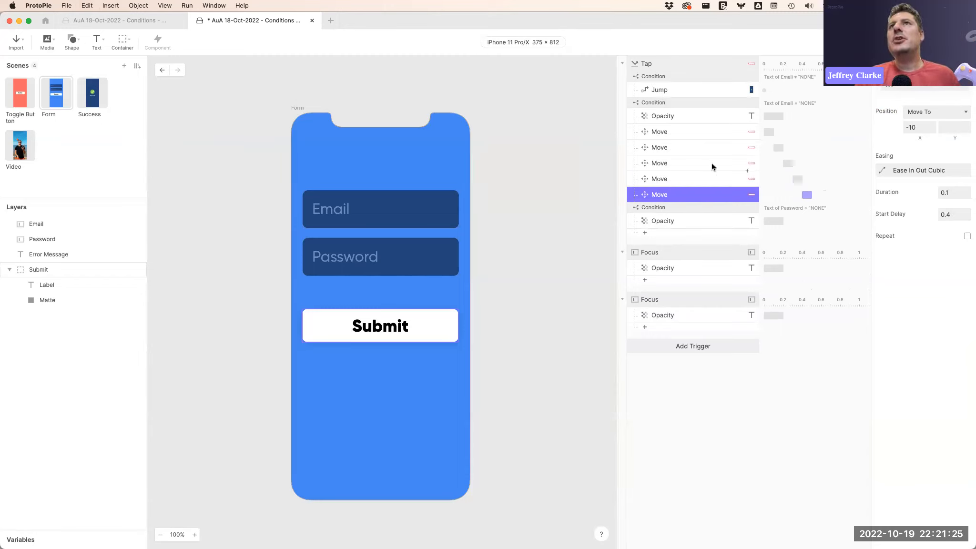
Preview the form, submit it empty to test the error shake, and close the preview.
key("super+r")
left_click(485, 290)
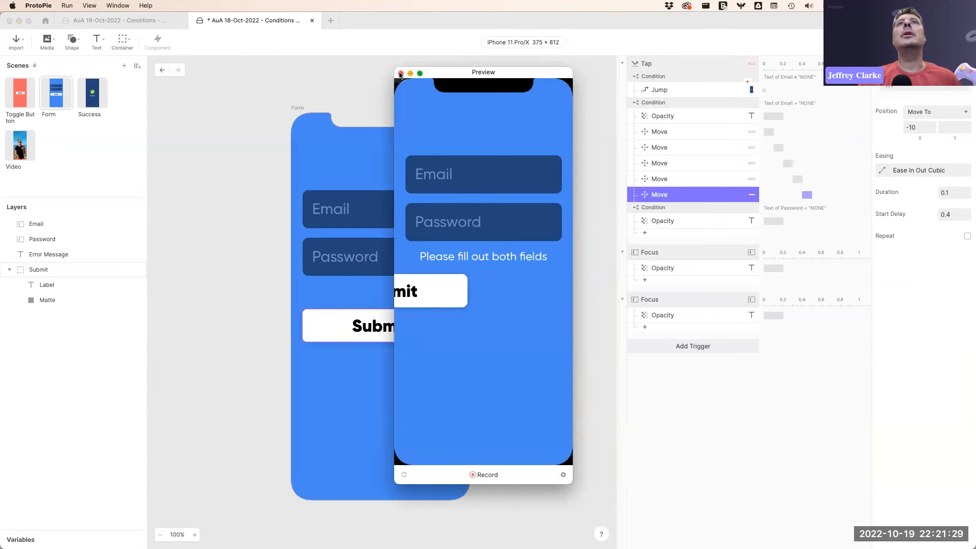
left_click(401, 74)
Select all five Move responses and switch their position mode to Move By.
left_click(697, 131)
left_click(700, 149)
left_click(703, 134)
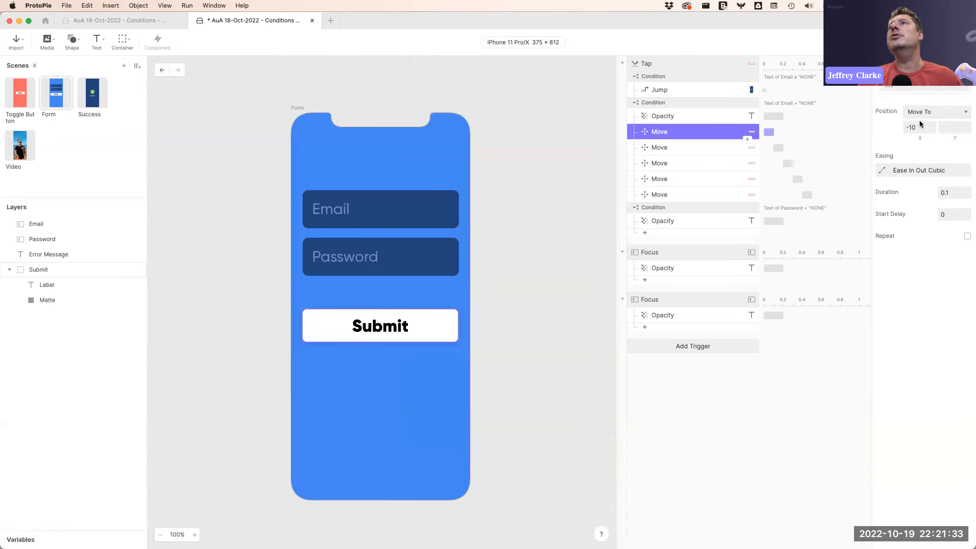
left_click(710, 195, "shift")
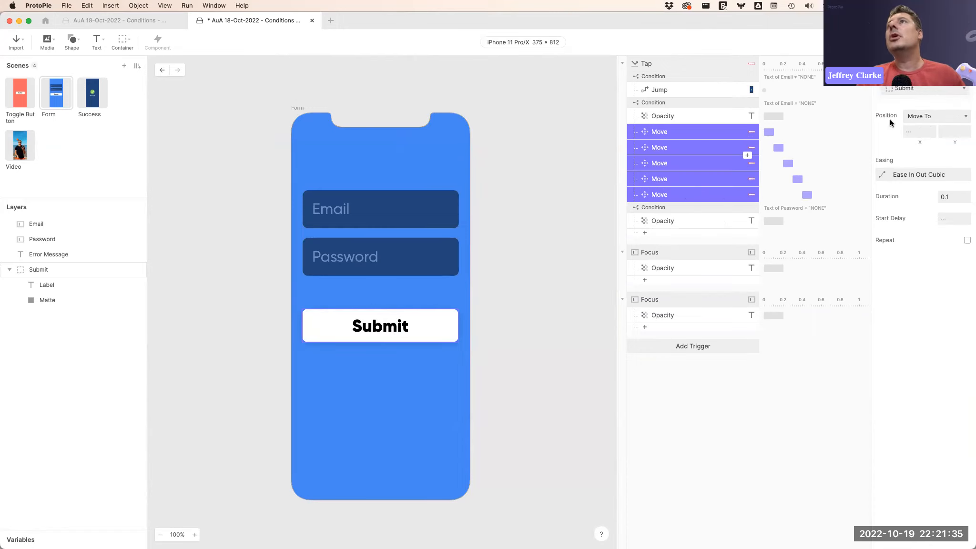
left_click(934, 114)
left_click(927, 106)
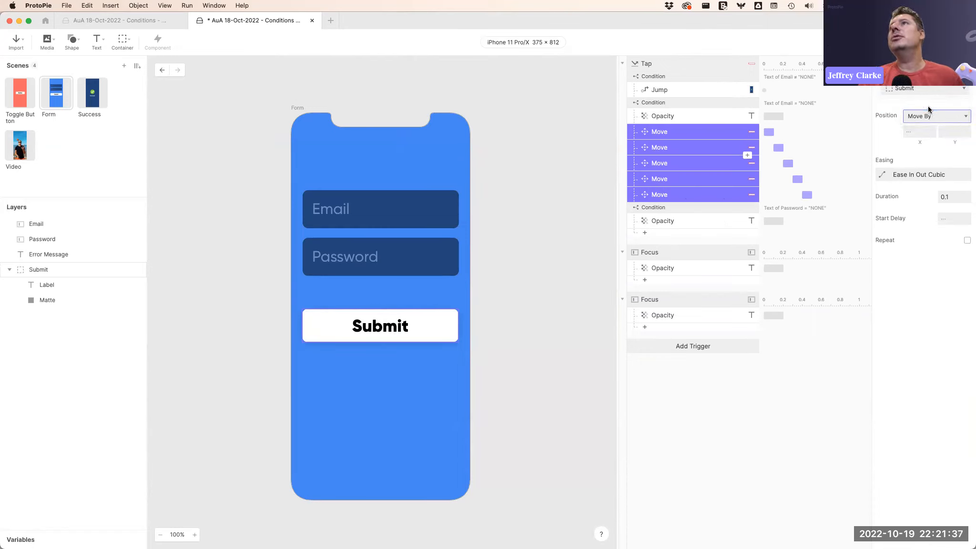
Check each Move response, then preview the form and submit it empty to test the shake.
left_click(713, 138)
left_click(716, 147)
left_click(718, 163)
left_click(719, 179)
left_click(719, 195)
key("super+p")
left_click(505, 290)
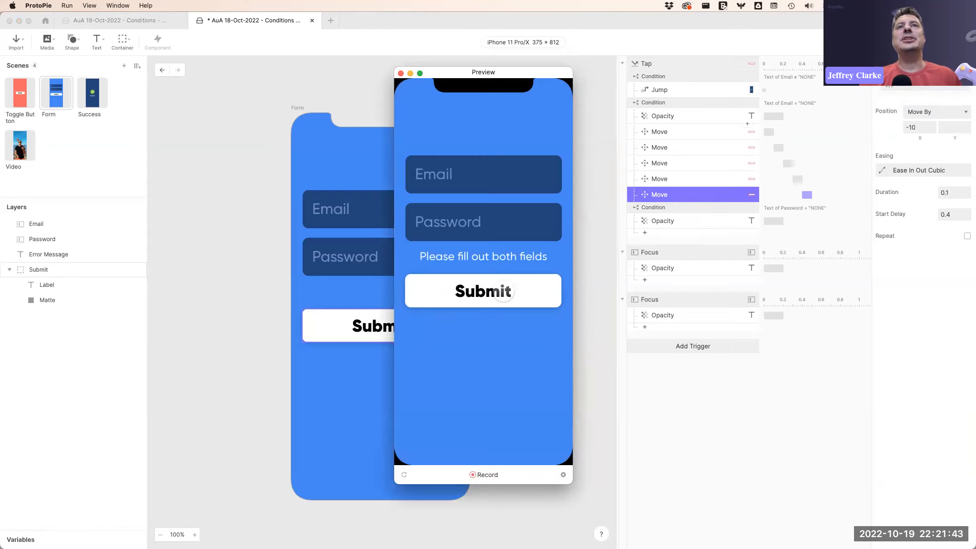
left_click(400, 74)
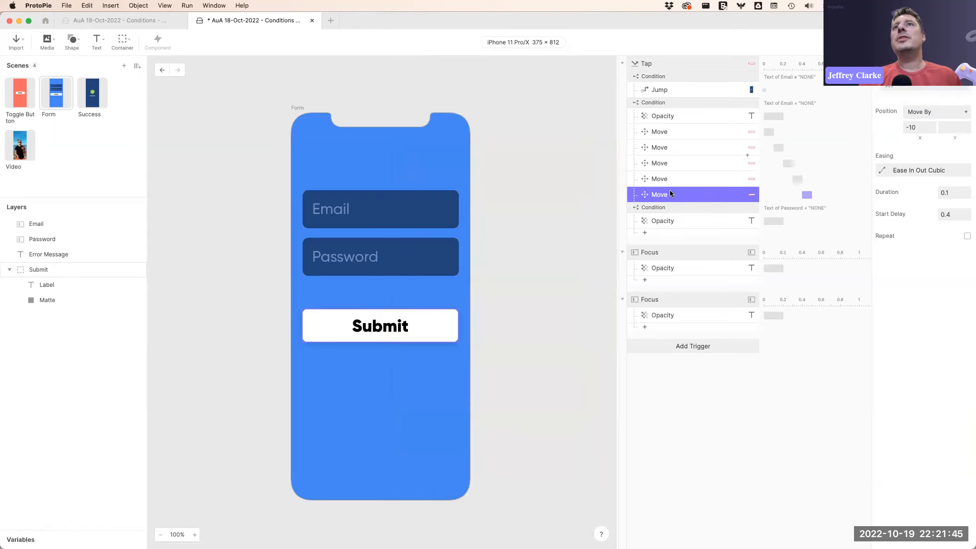
Copy the five Move responses into the Password condition below its Opacity response.
left_click(684, 131)
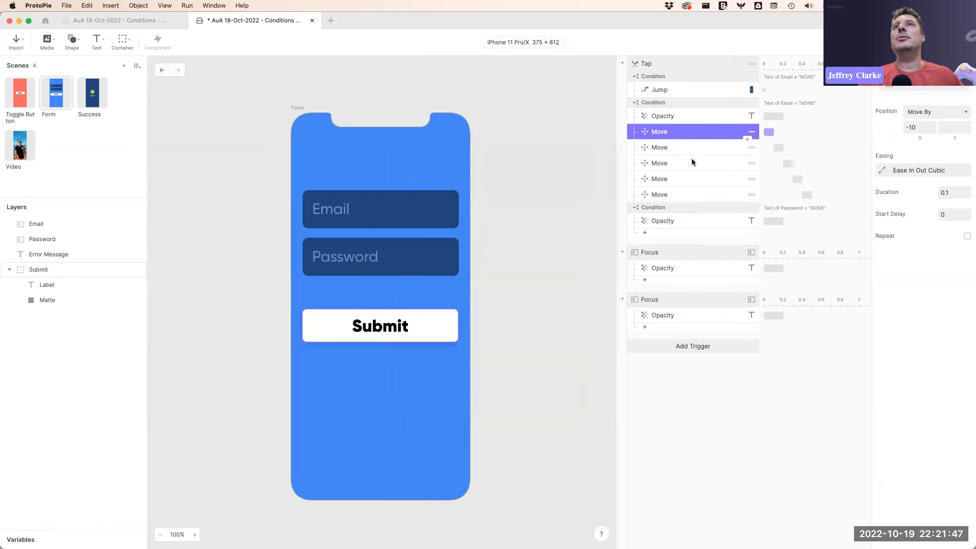
left_click(683, 194, "shift")
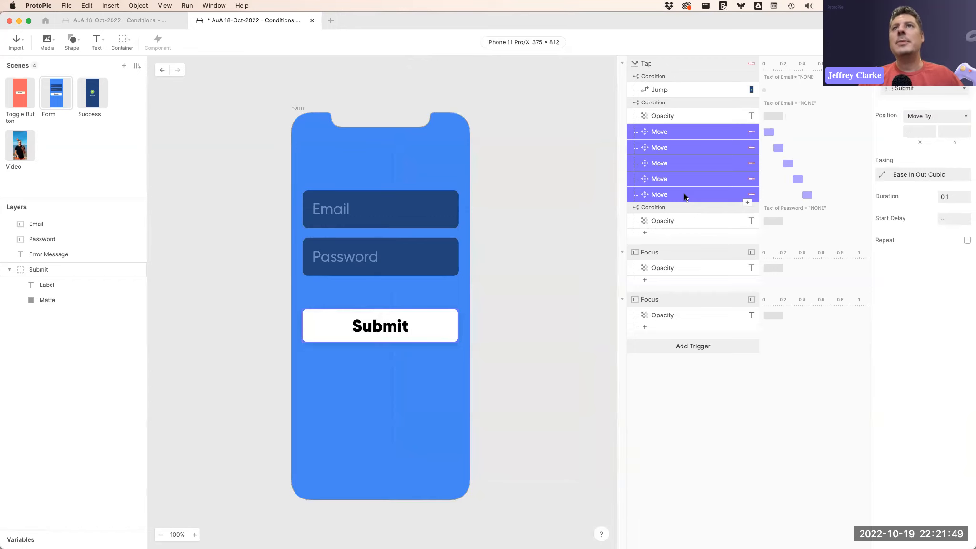
left_click(685, 219)
key("super+v")
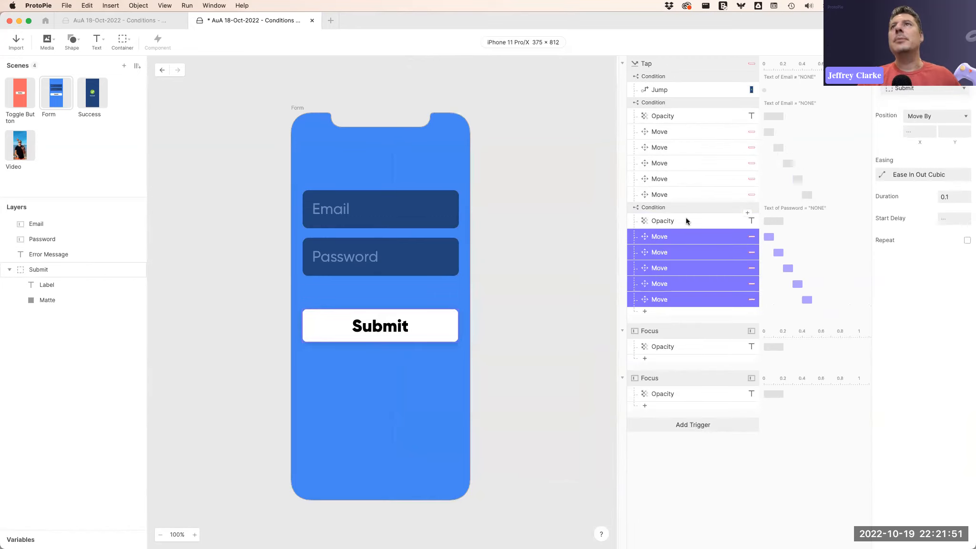
Preview the form: submit empty, enter an e-mail, submit, enter the password, submit again, and close.
key("super+p")
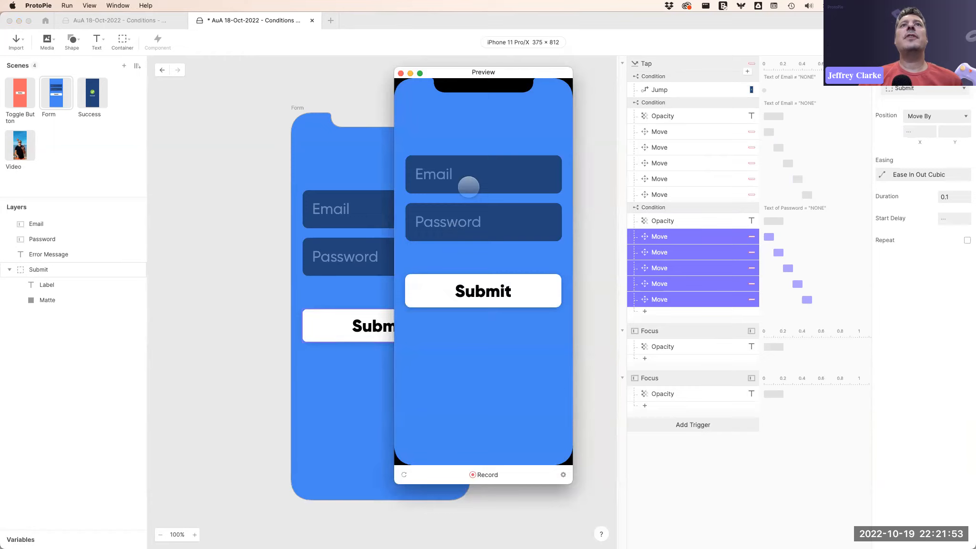
left_click(497, 291)
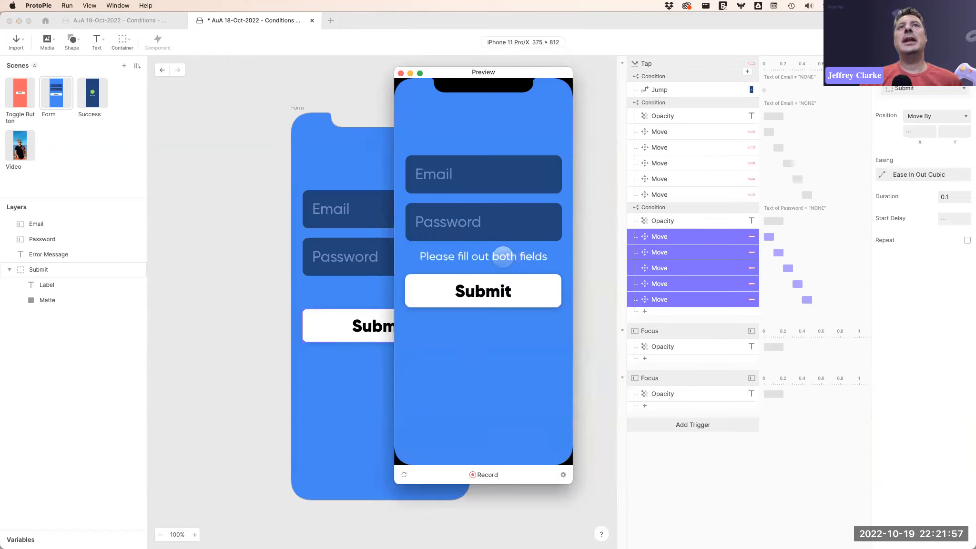
left_click(464, 181)
type("KJHALDKFSH")
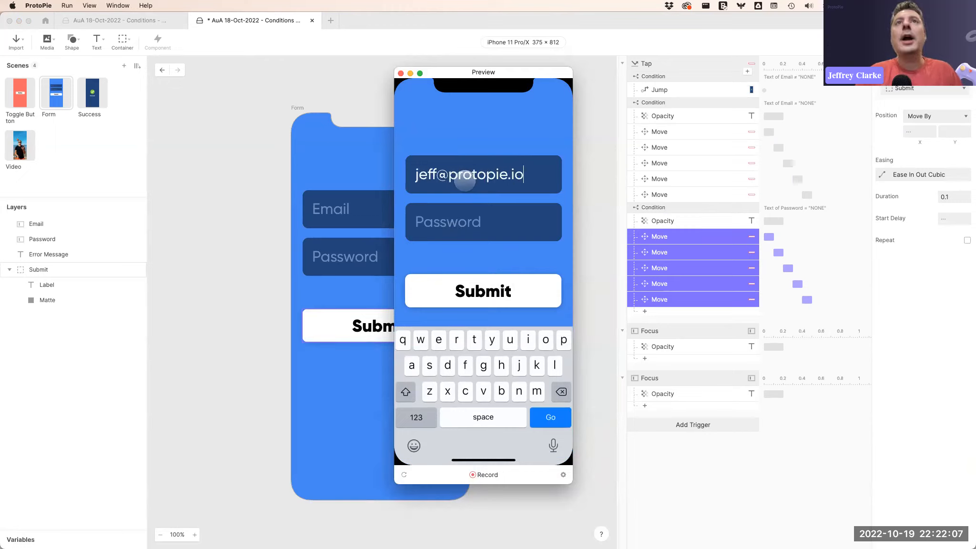
left_click(483, 289)
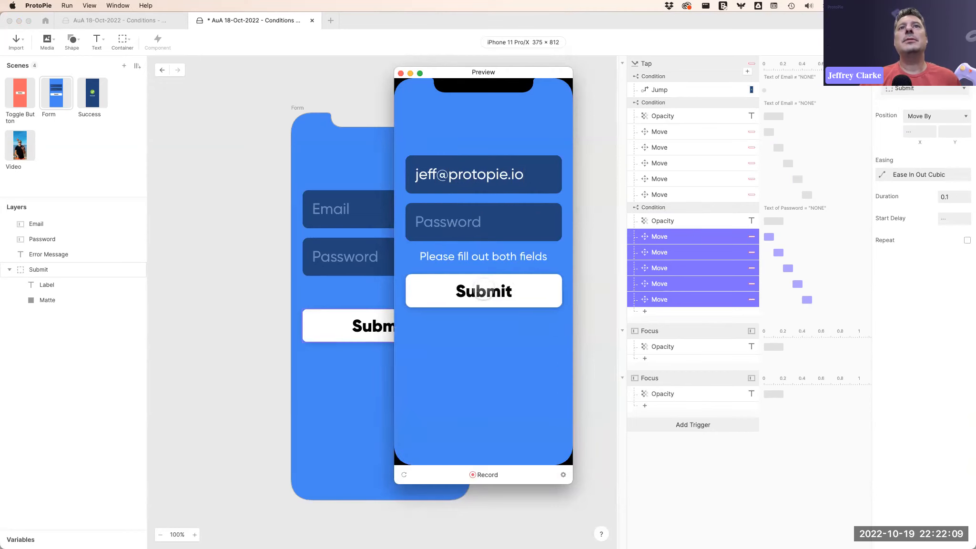
left_click(486, 222)
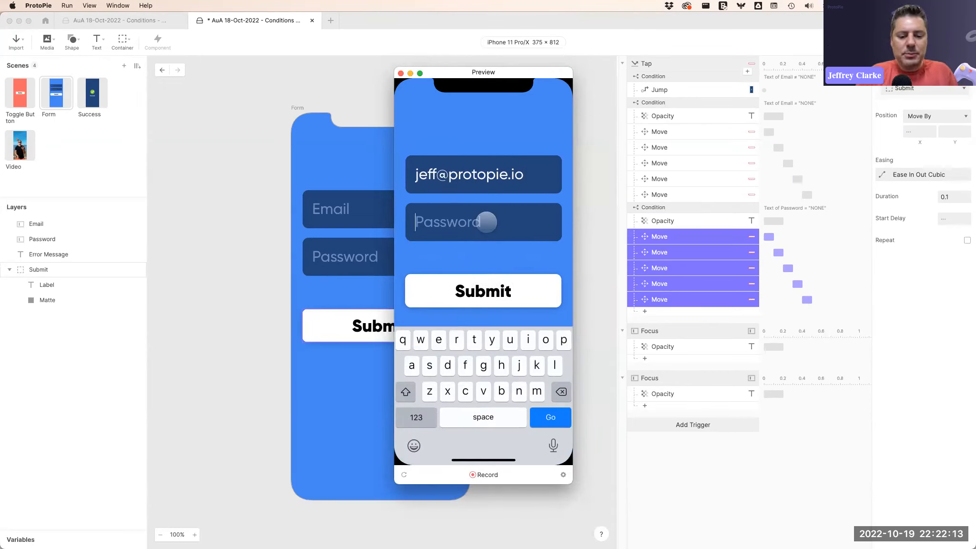
type("••")
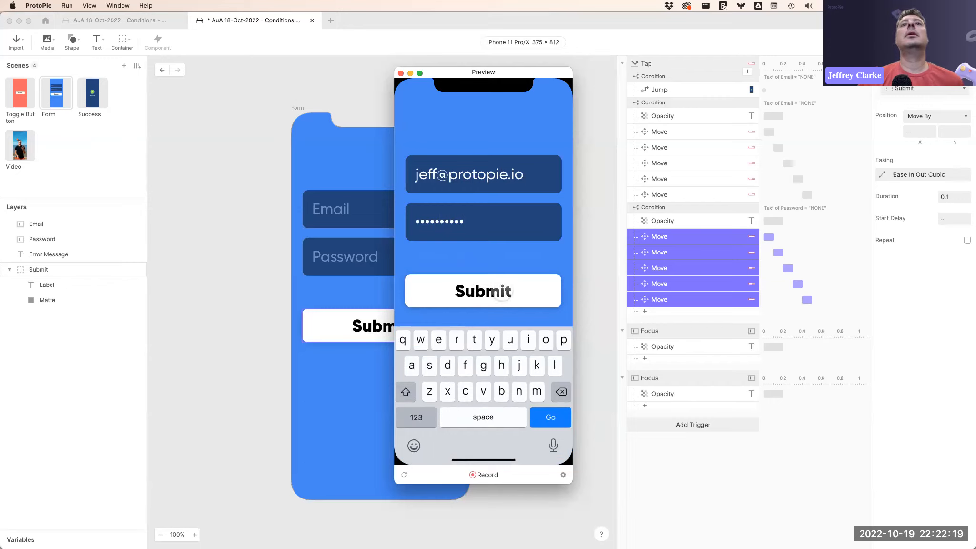
left_click(499, 289)
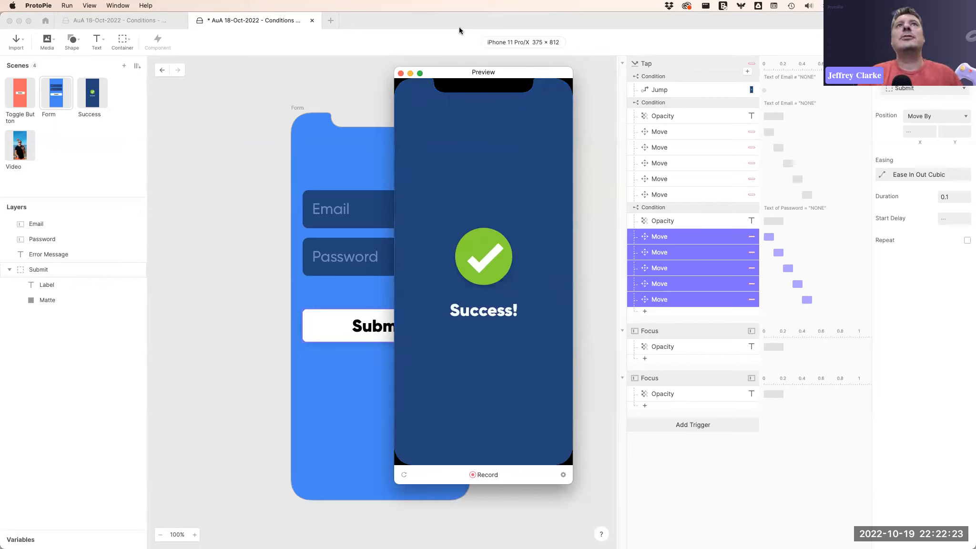
left_click(400, 73)
Inspect the Submit tap's conditions, then open the Video scene and preview it.
left_click(669, 64)
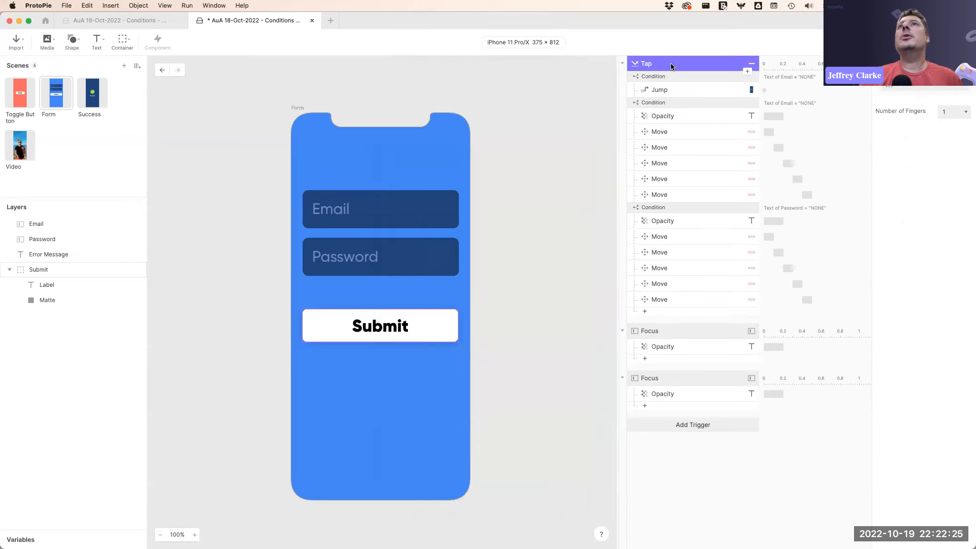
left_click(670, 77)
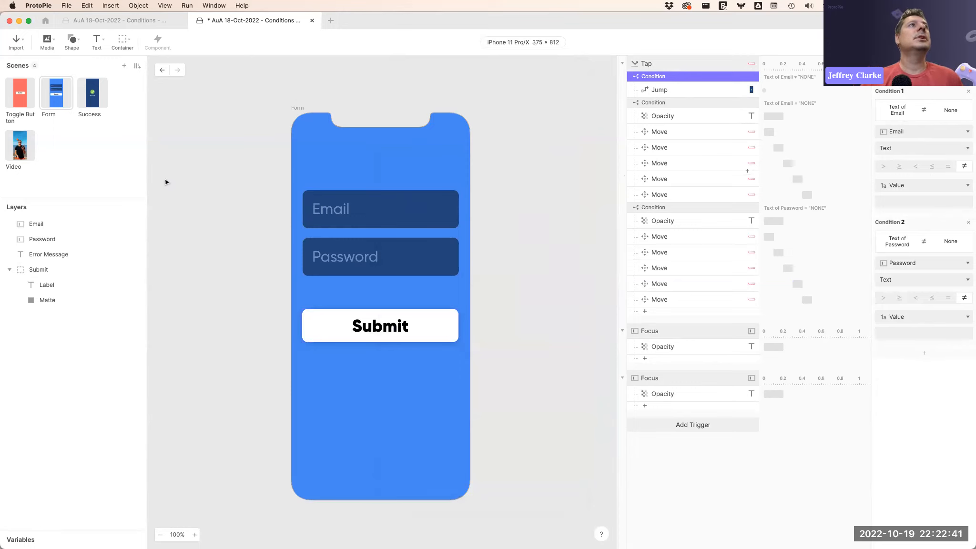
left_click(17, 148)
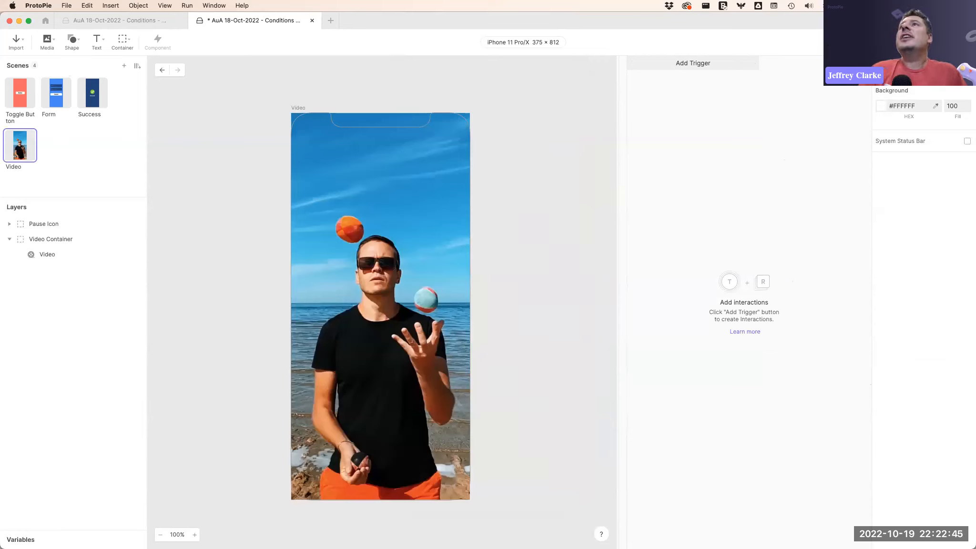
key("super+p")
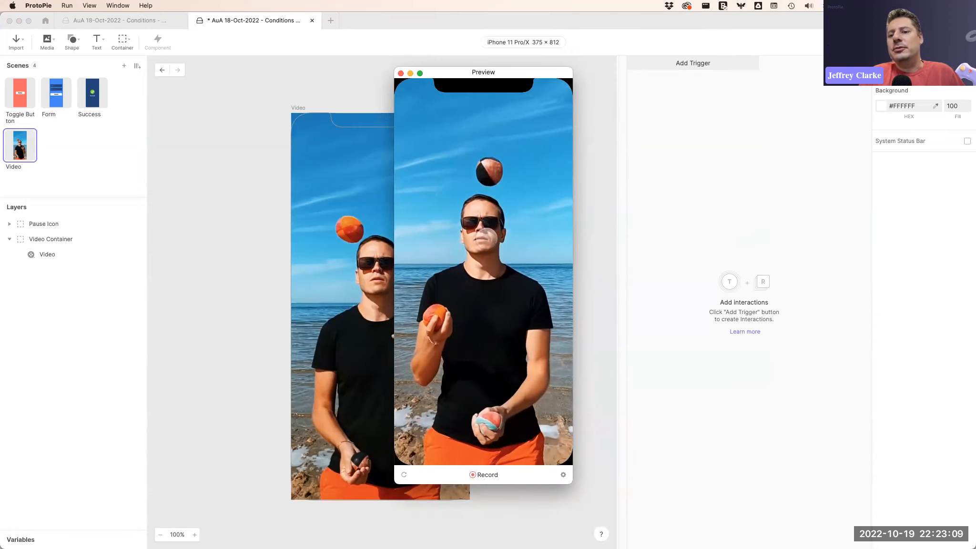
left_click(400, 73)
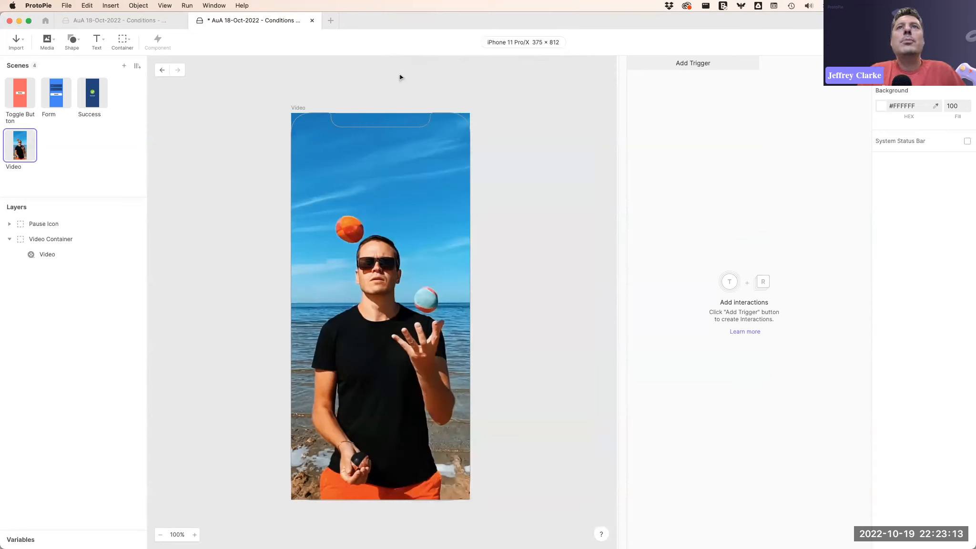
Add a Tap trigger on the Video Container layer.
left_click(692, 63)
left_click(646, 91)
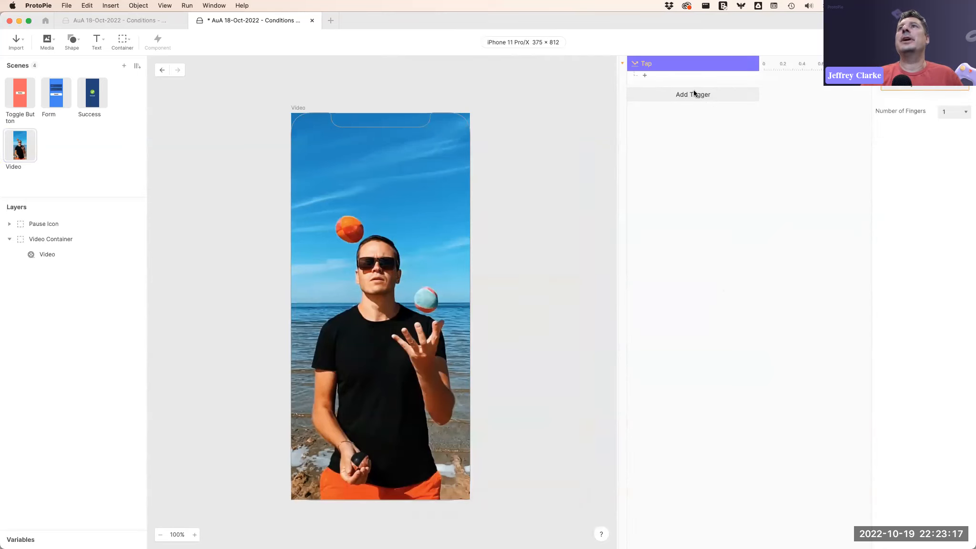
left_click(920, 86)
left_click(924, 169)
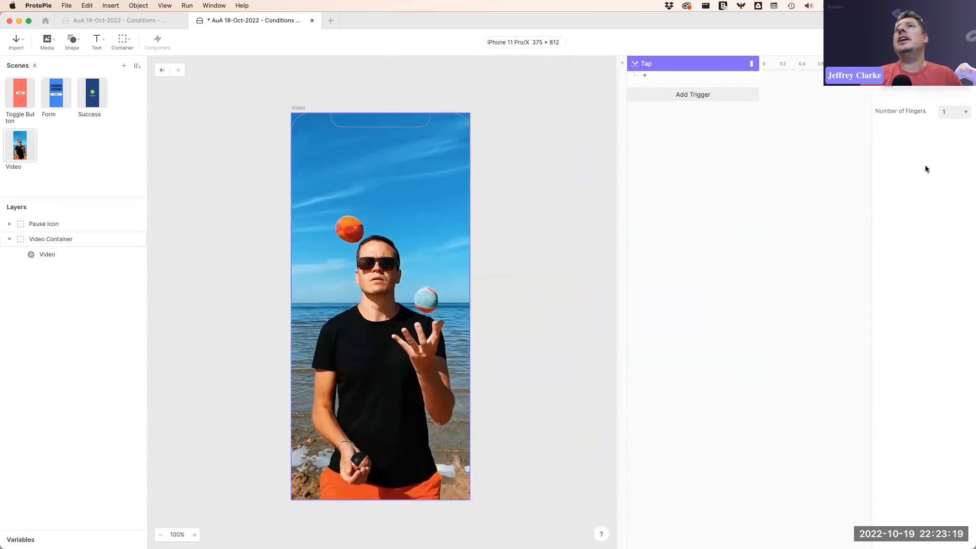
Add a condition to the Tap trigger and set its layer to Video.
left_click(665, 77)
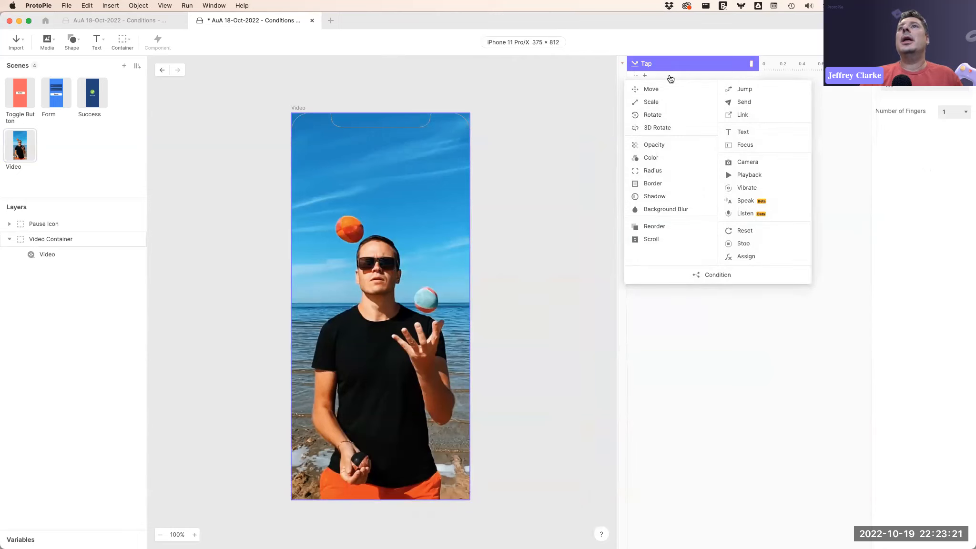
left_click(719, 276)
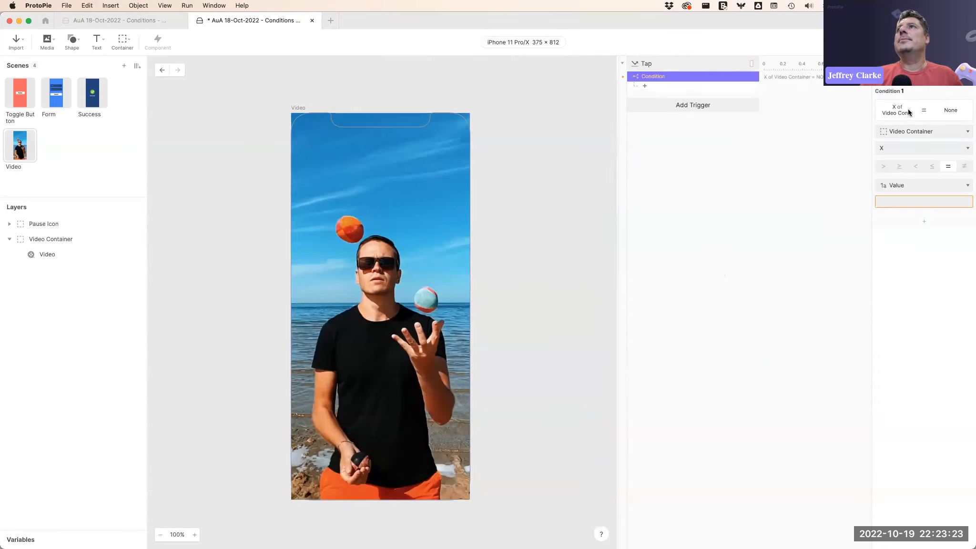
left_click(911, 132)
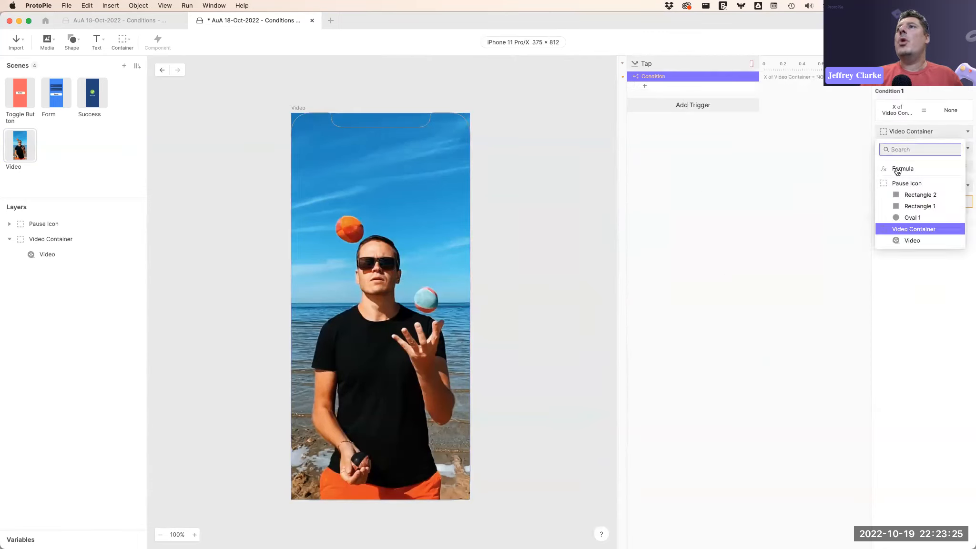
left_click(911, 241)
left_click(917, 146)
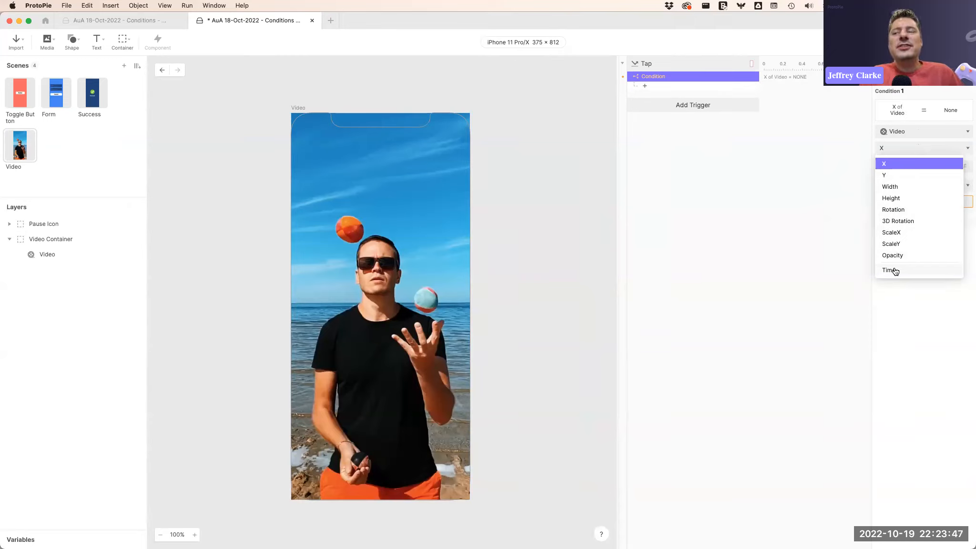
left_click(774, 175)
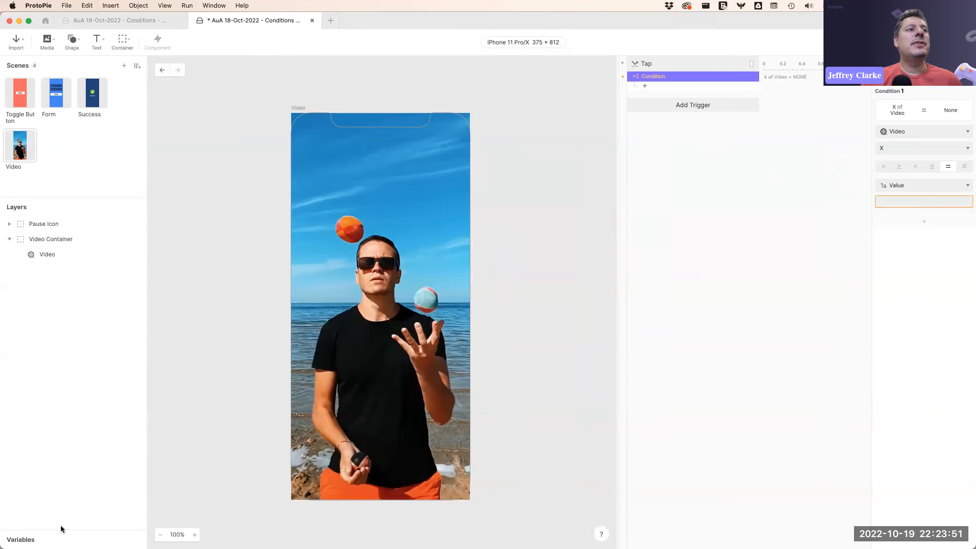
Create a scene variable named isVideoPlaying.
left_click(37, 538)
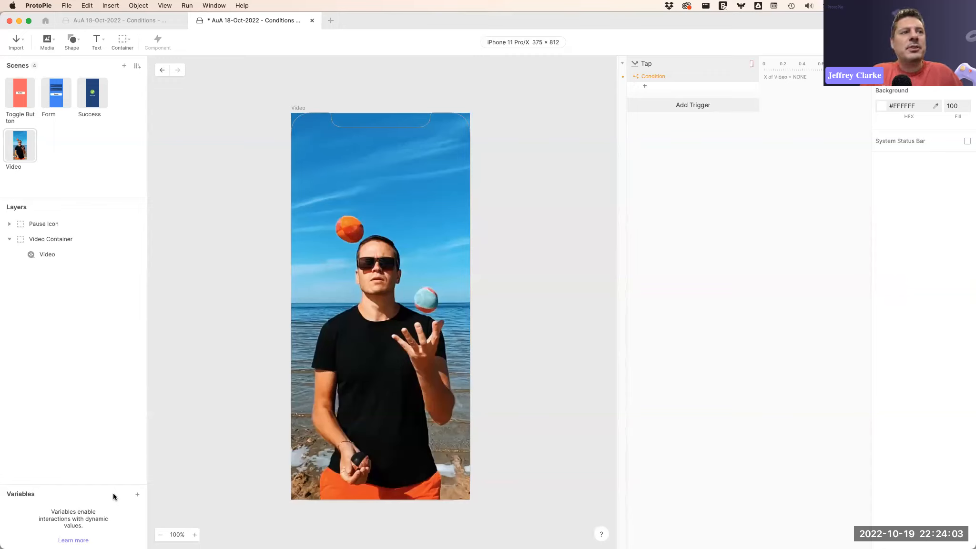
left_click(138, 494)
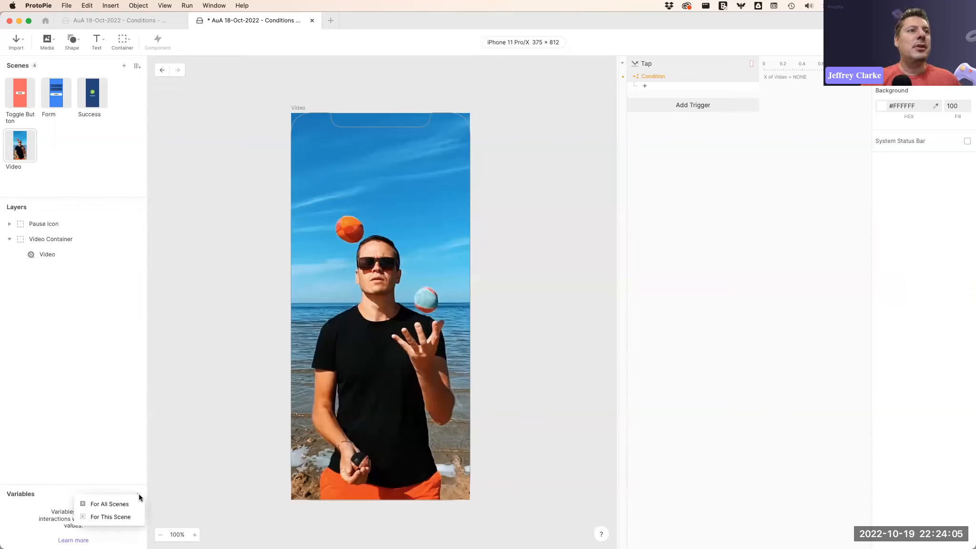
left_click(109, 516)
double_click(29, 509)
type("isVid")
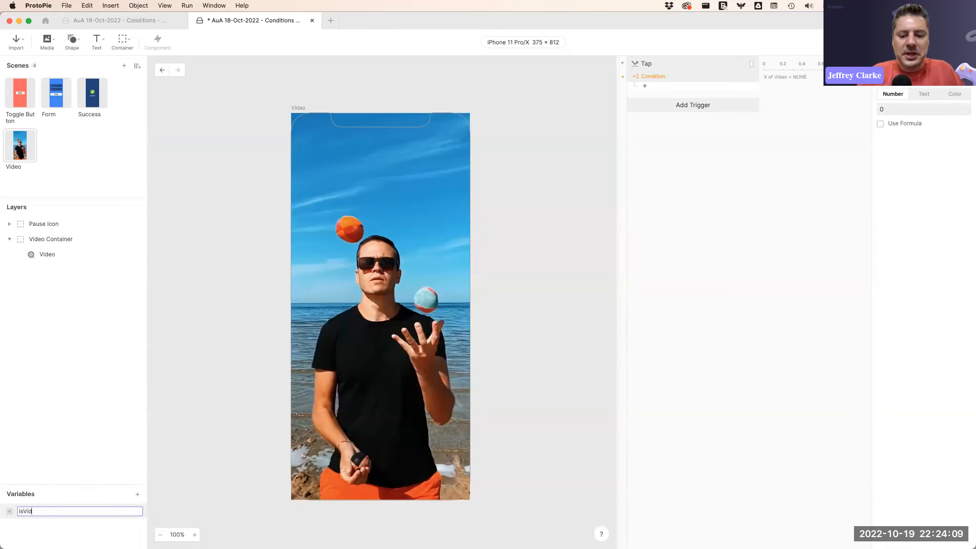
type("eoPlaying")
key("Return")
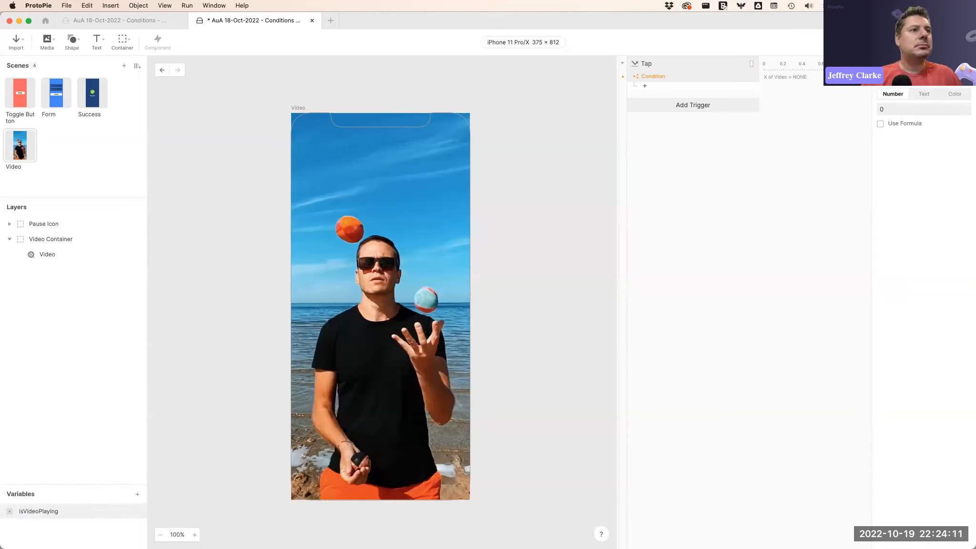
Set the isVideoPlaying variable's default value to 1.
left_click(879, 109)
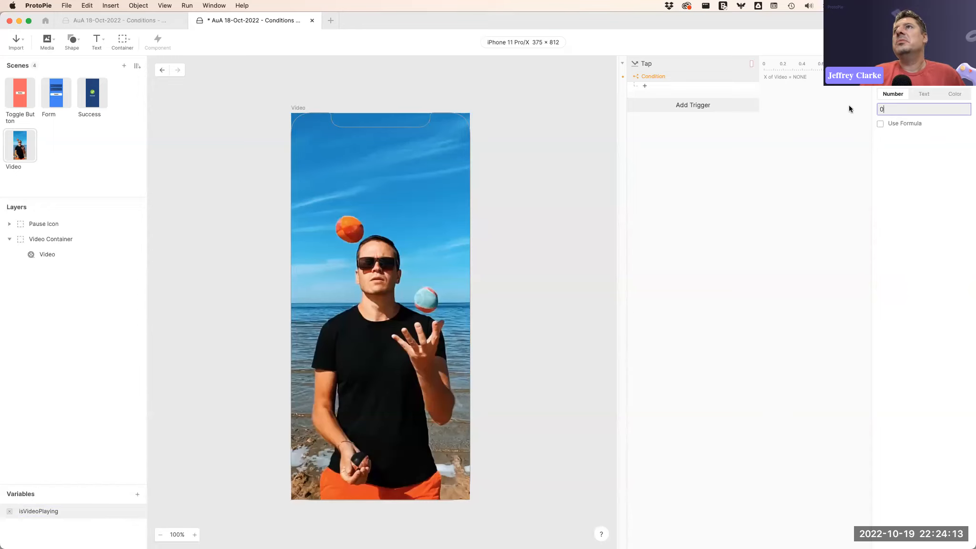
key("super+p")
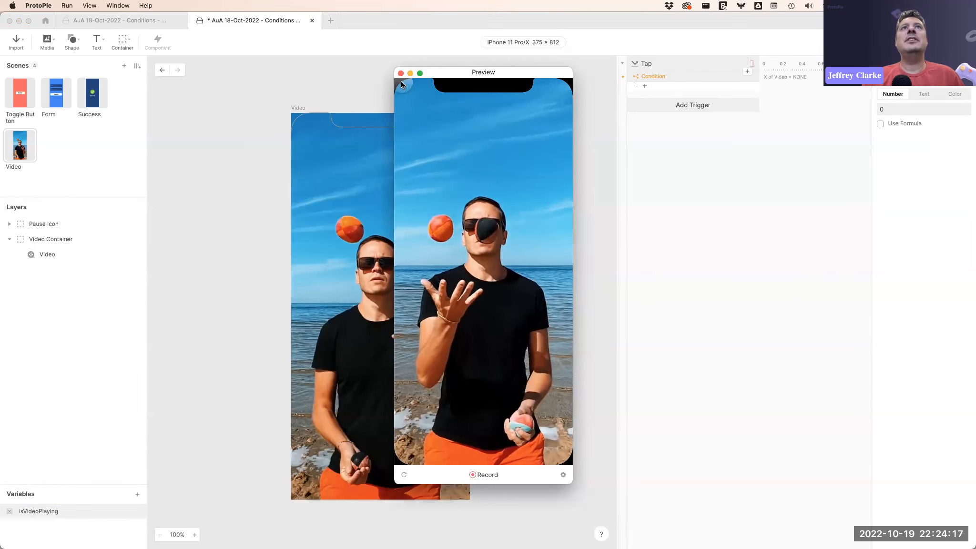
key("super+w")
left_click(881, 109)
type("1")
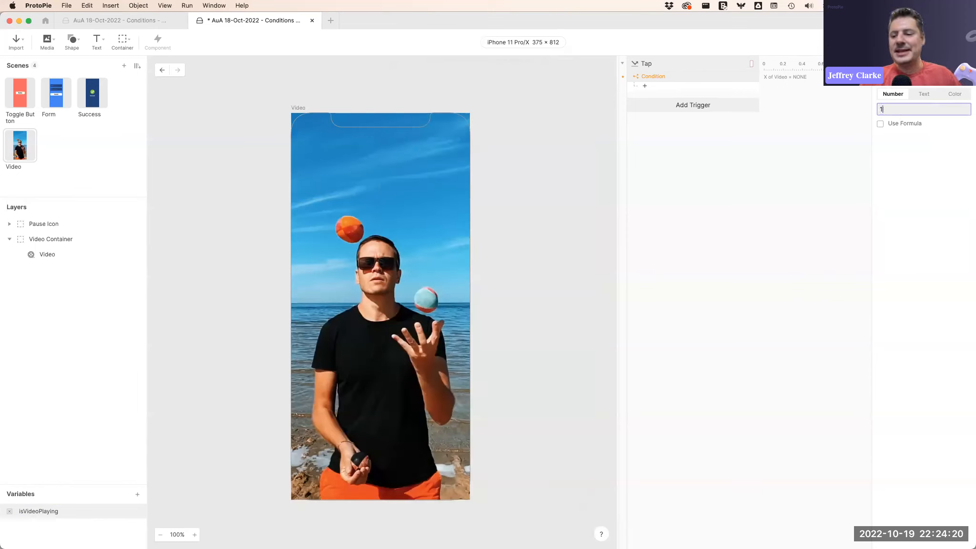
key("Return")
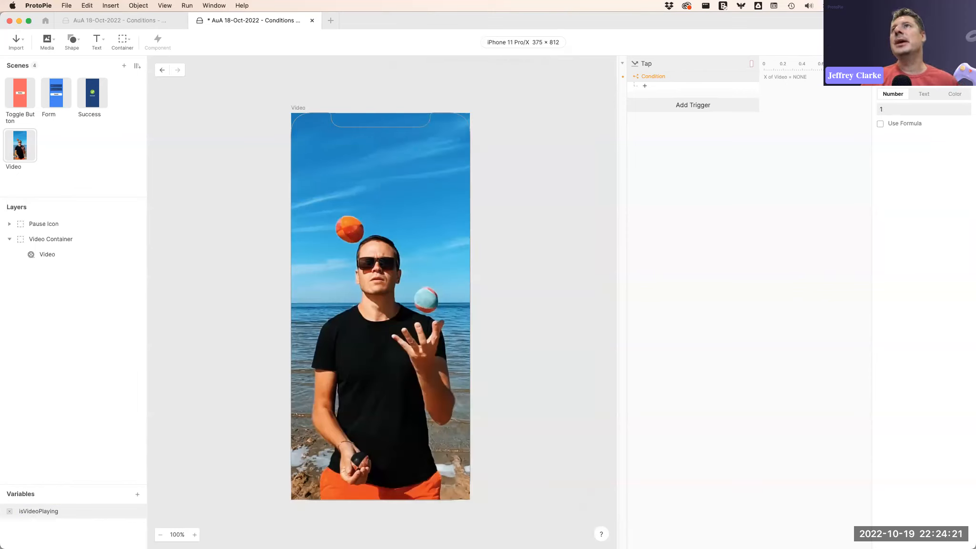
left_click(899, 108)
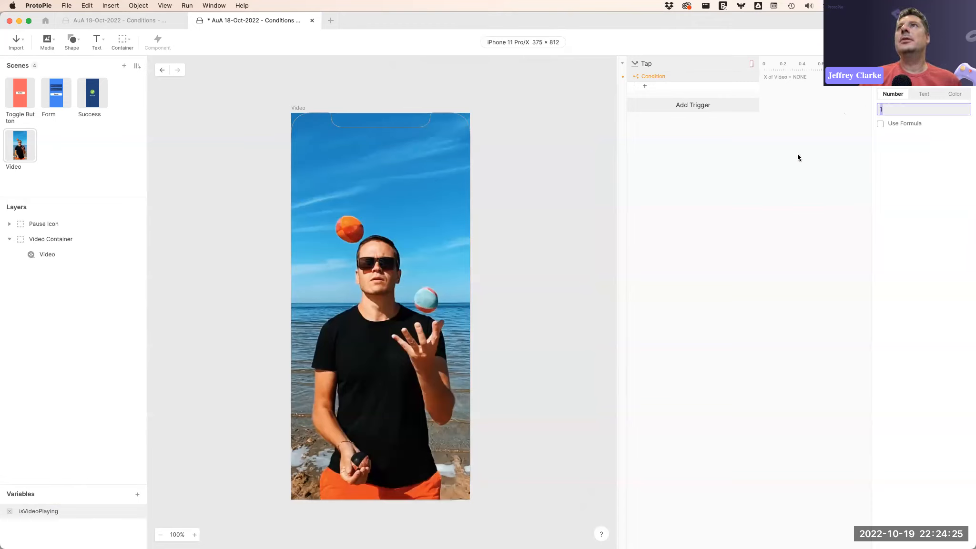
left_click(764, 198)
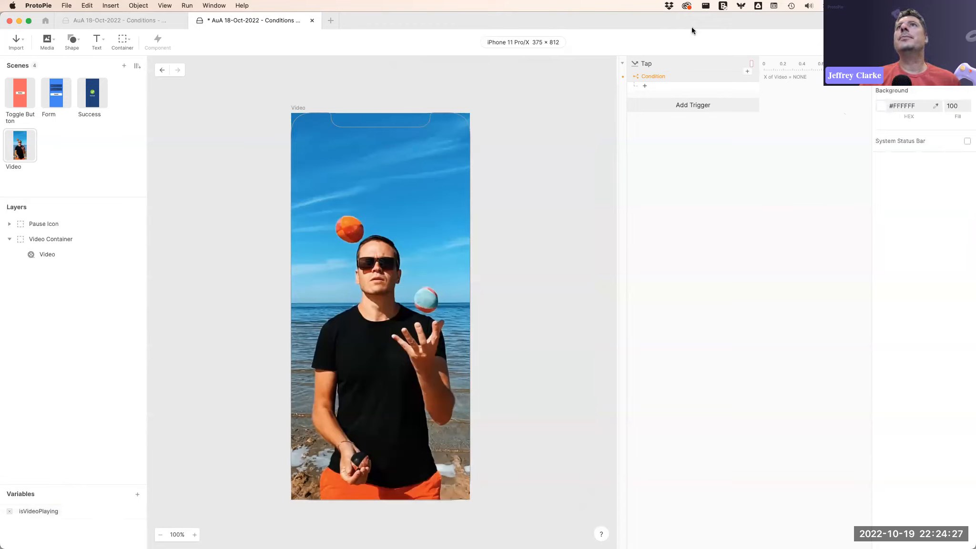
Change the condition to check whether isVideoPlaying equals 1.
left_click(664, 76)
left_click(906, 130)
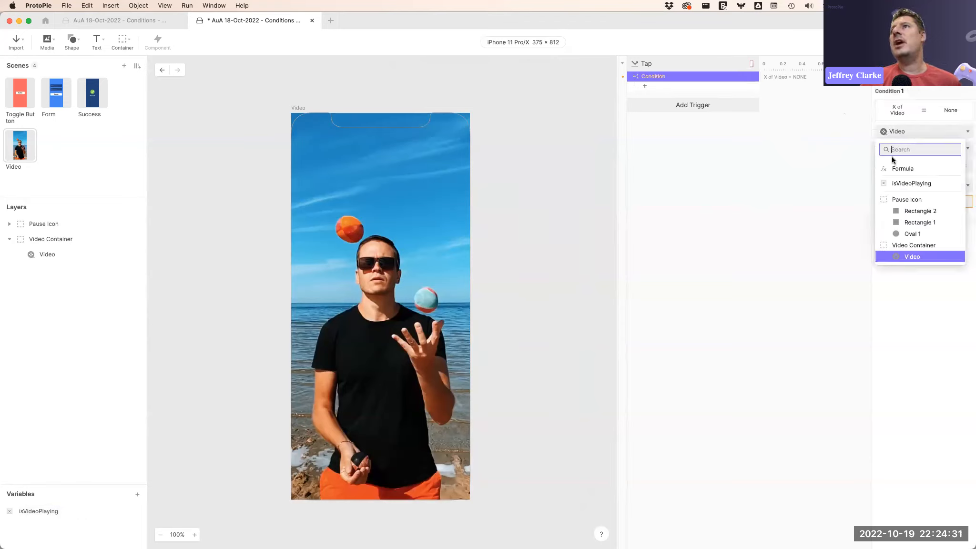
left_click(916, 184)
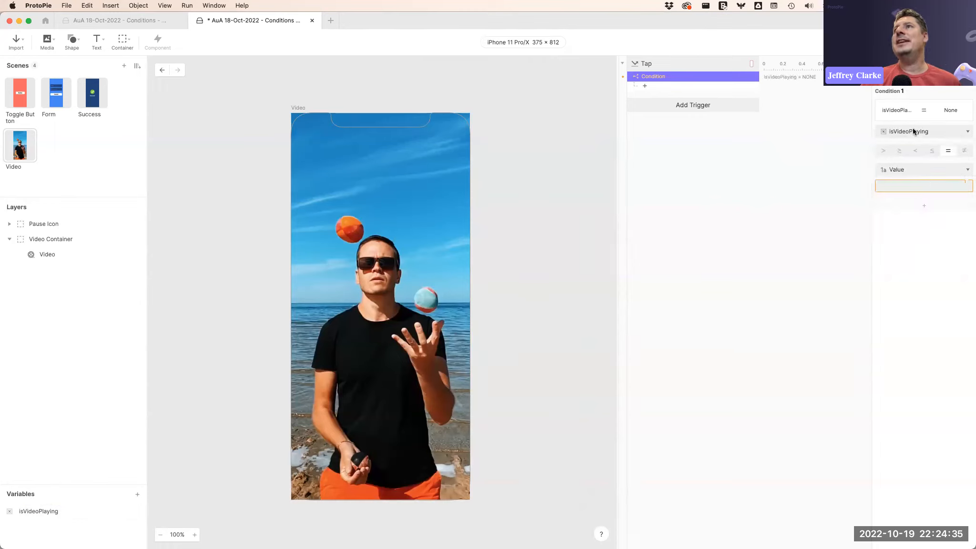
type("1")
key("Return")
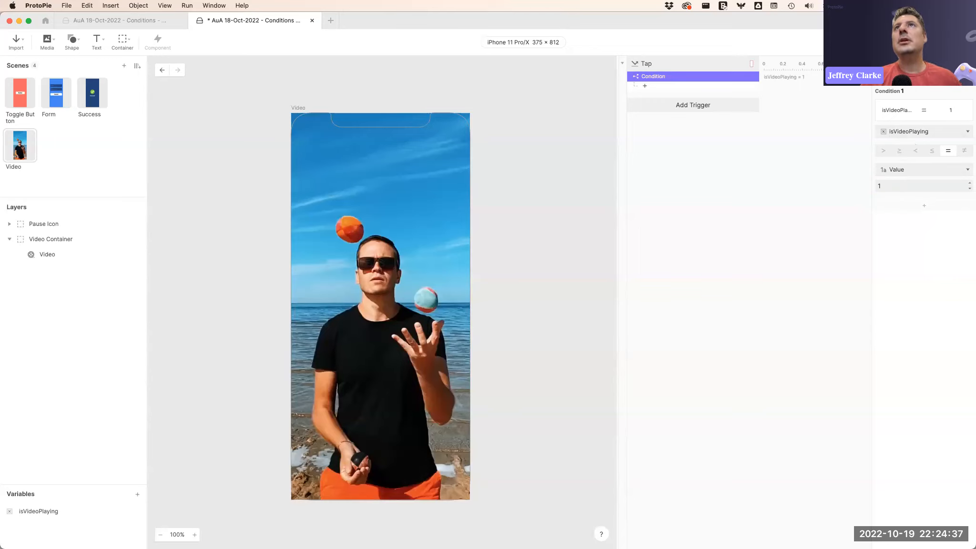
Rename the condition to "PLAYING?".
double_click(662, 77)
type("PLAYIMNG?")
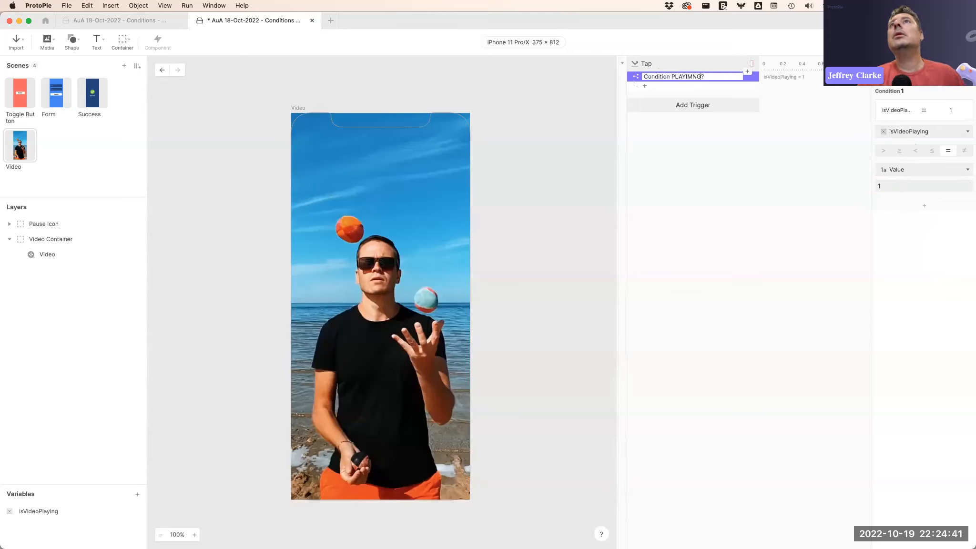
key("Left")
key("Left")
key("BackSpace")
left_click(692, 143)
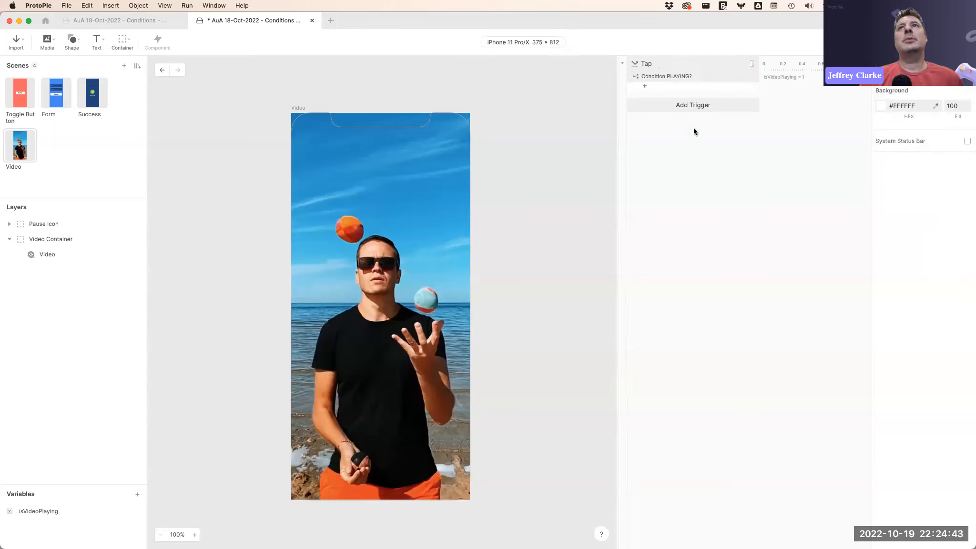
Add a Playback response to the PLAYING? condition that pauses the Video layer.
left_click(659, 86)
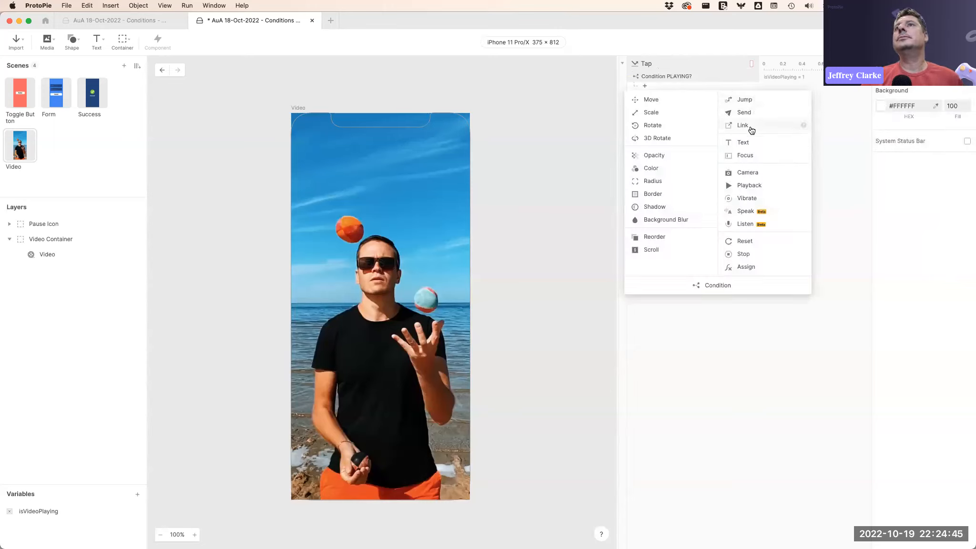
left_click(749, 185)
left_click(910, 87)
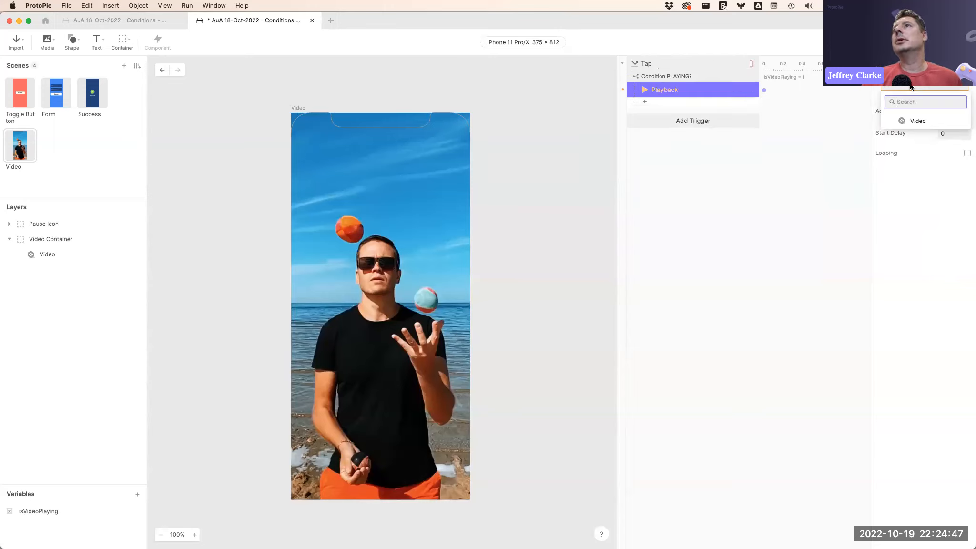
left_click(912, 120)
left_click(937, 122)
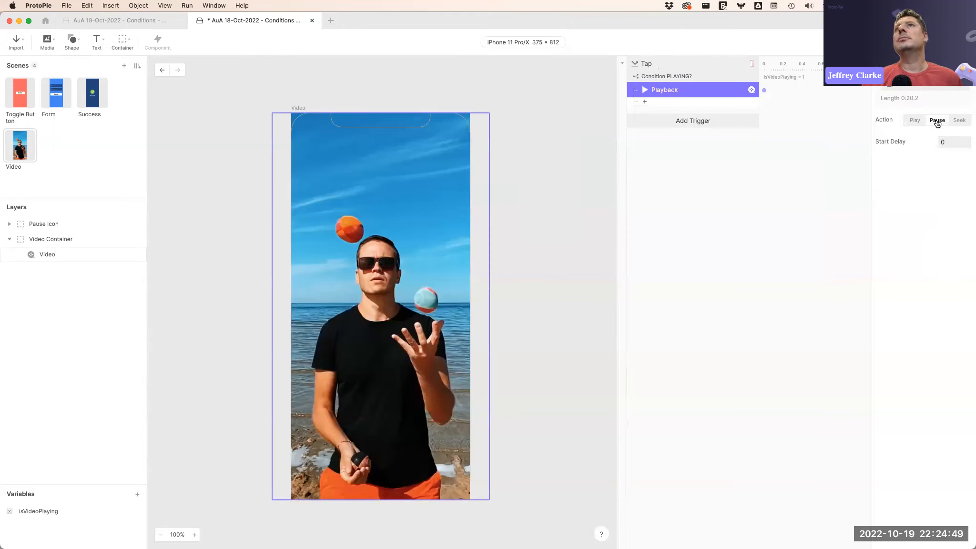
left_click(747, 159)
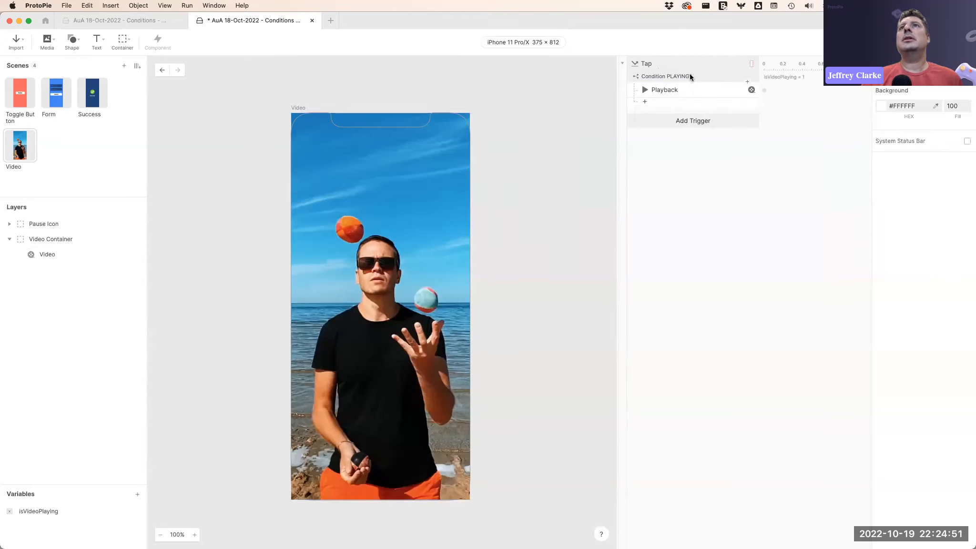
Duplicate the PLAYING? condition and set the copy to check isVideoPlaying equals 0.
left_click(690, 77)
key("super+d")
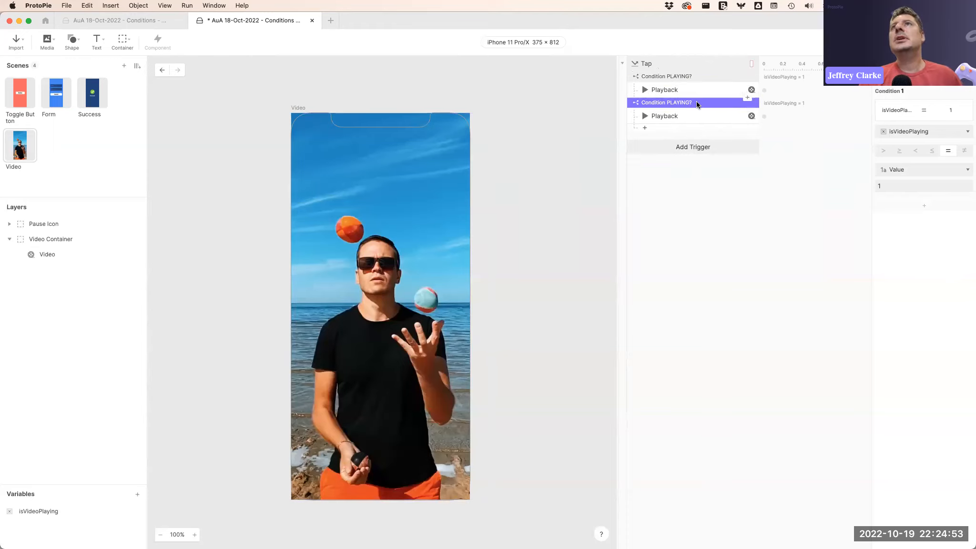
left_click(889, 186)
type("0")
key("Return")
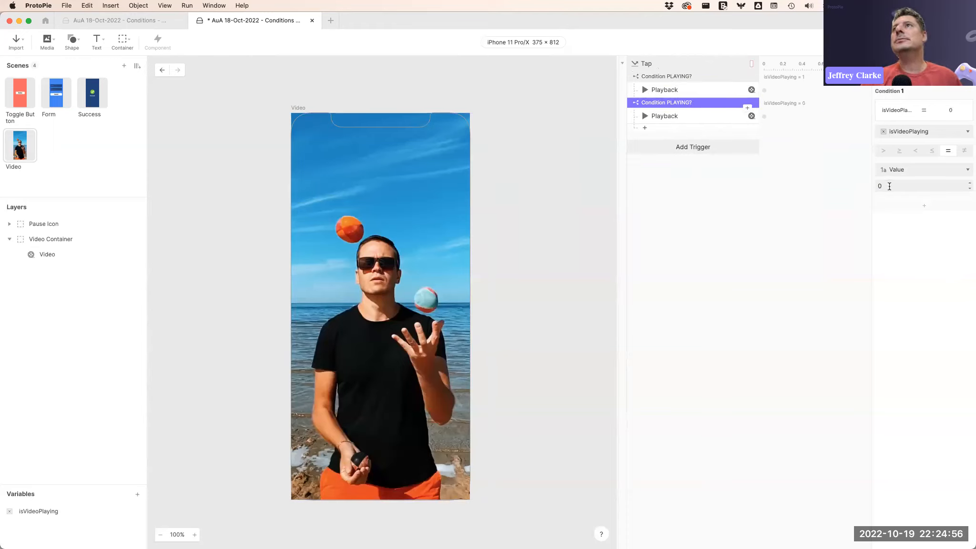
Change the action of the Playback response under the second condition.
left_click(687, 115)
left_click(967, 161)
left_click(759, 183)
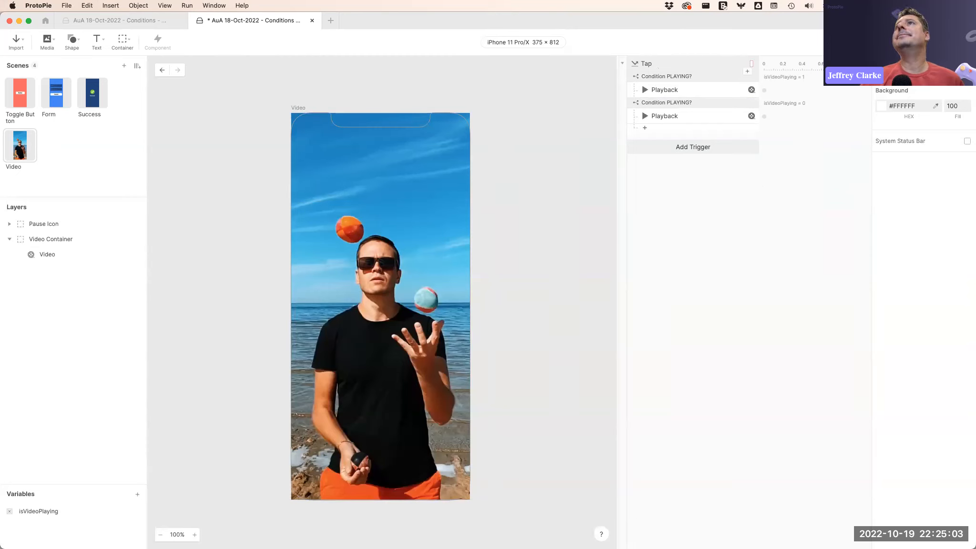
Preview the Video scene, then review the first condition's settings.
key("super+p")
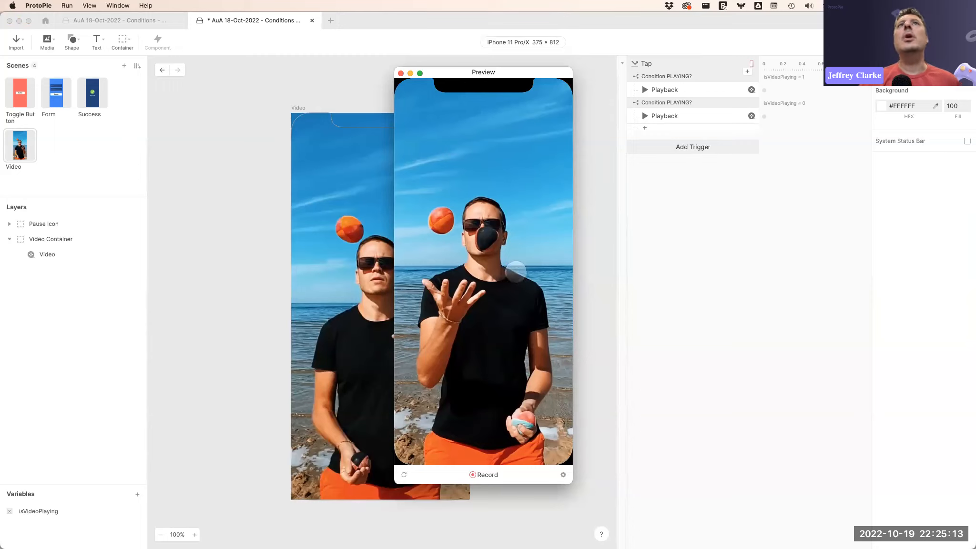
left_click(400, 73)
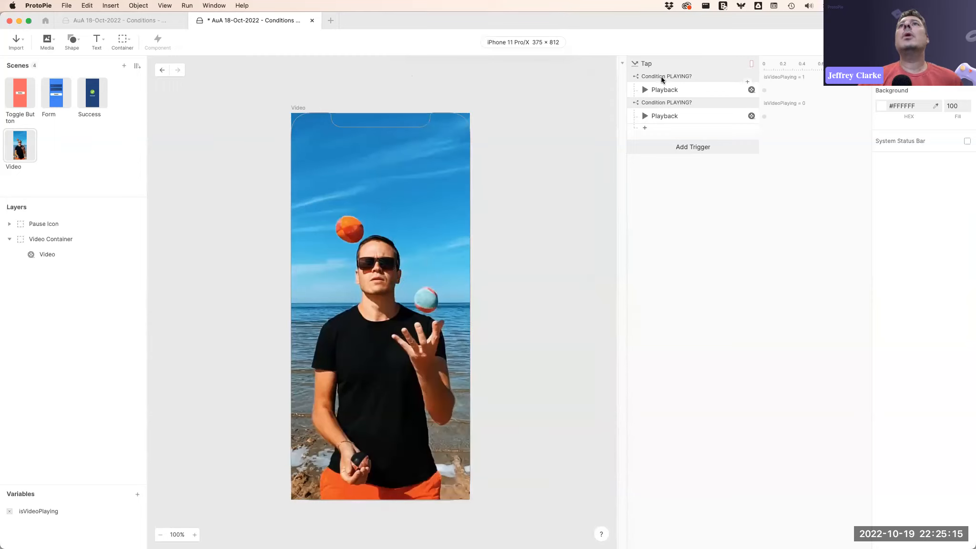
left_click(682, 77)
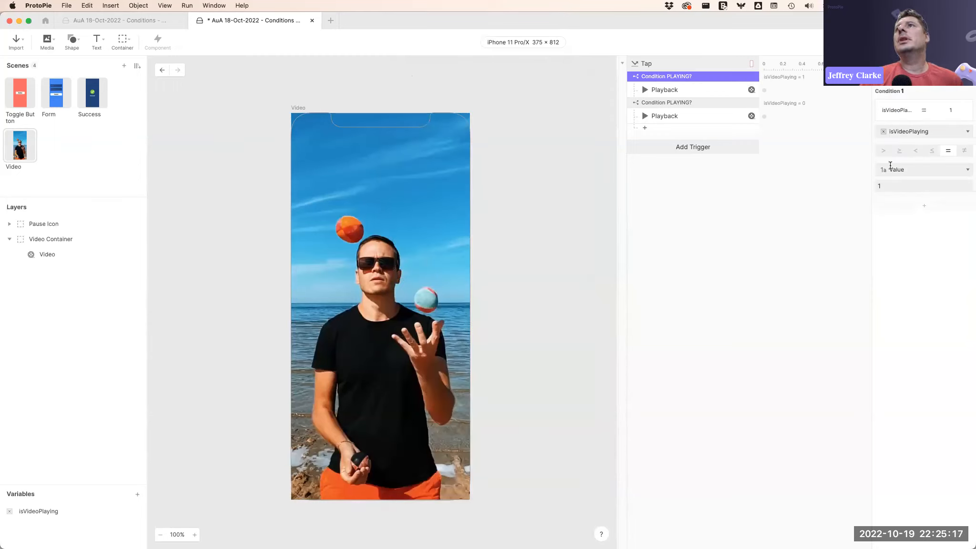
left_click(887, 185)
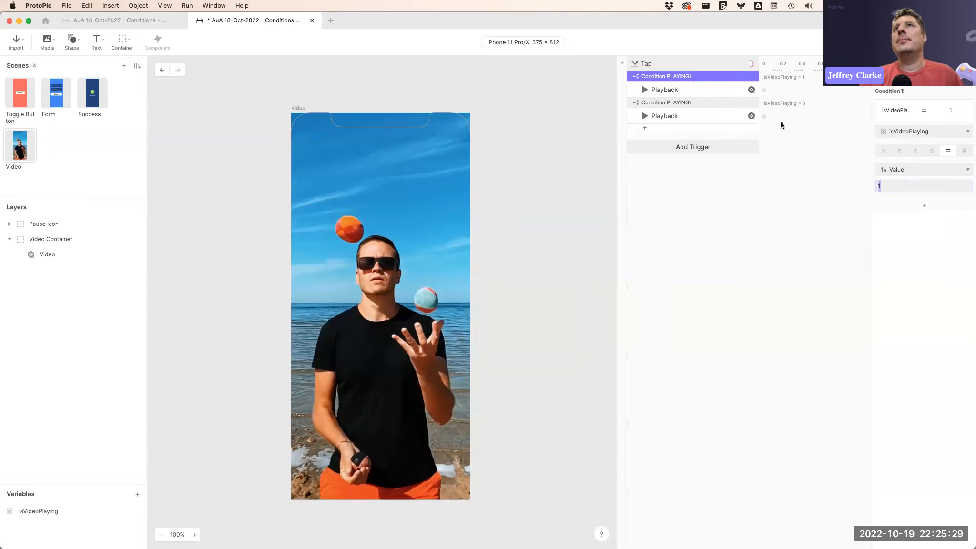
left_click(696, 75)
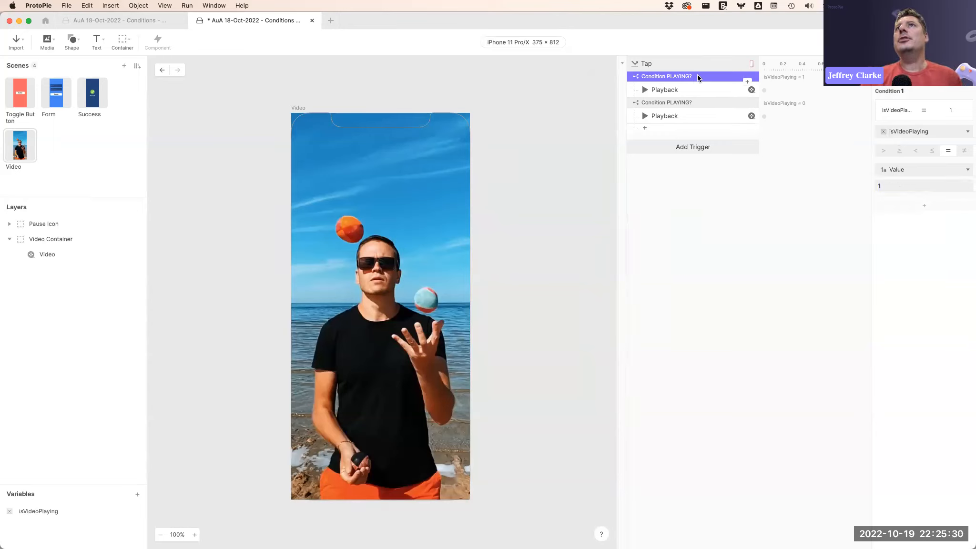
Rename the second condition to "NOT PLAYING?".
double_click(672, 103)
type("NOT")
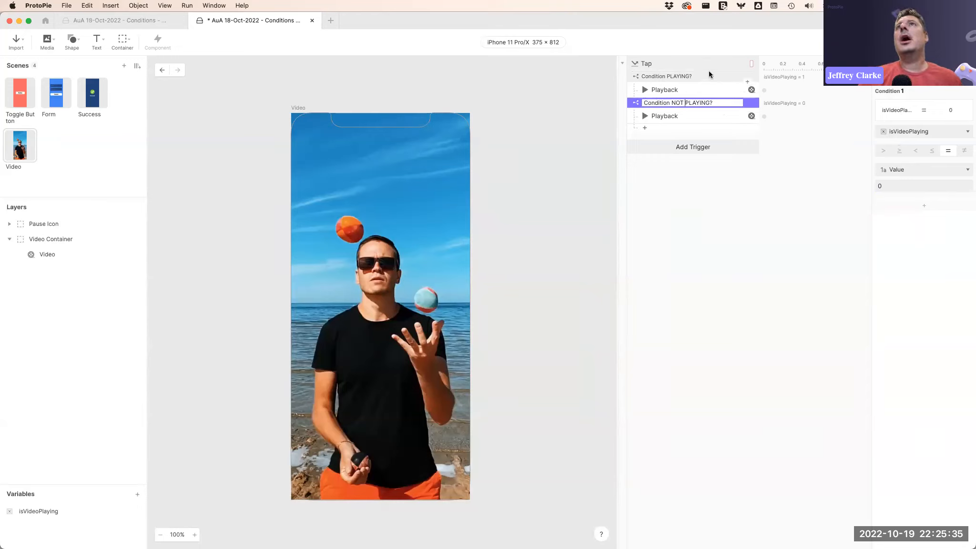
left_click(709, 74)
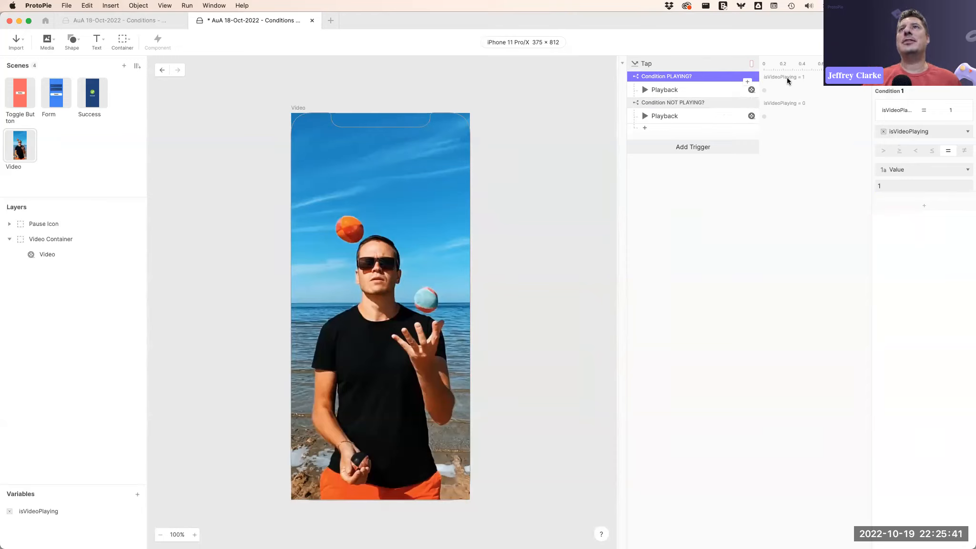
Add an Assign response under the PLAYING? condition that sets isVideoPlaying to 0.
left_click(745, 83)
left_click(752, 256)
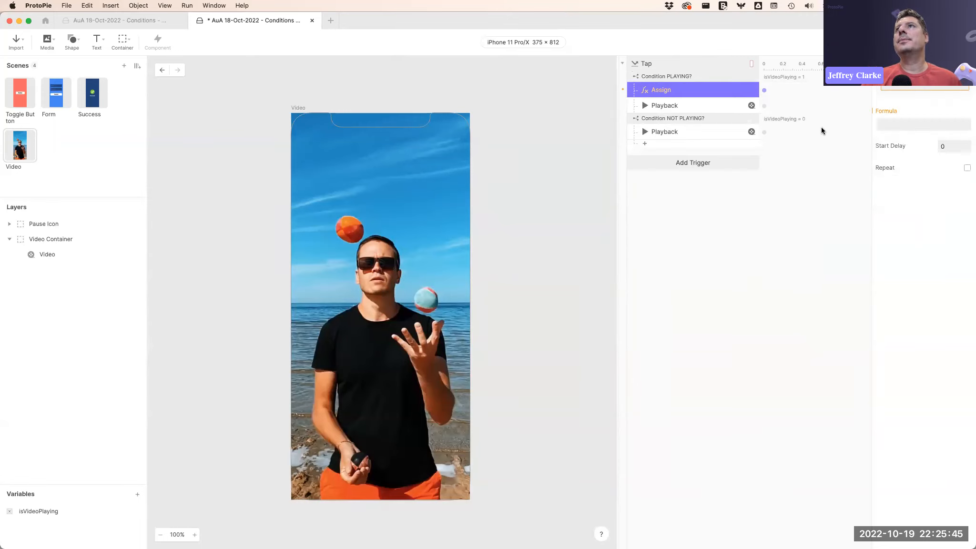
left_click(911, 88)
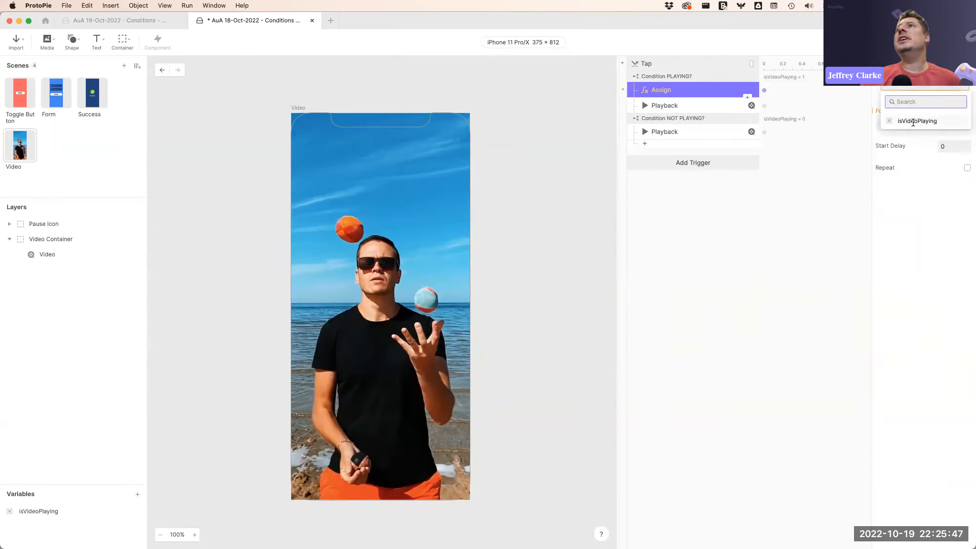
left_click(911, 120)
left_click(906, 124)
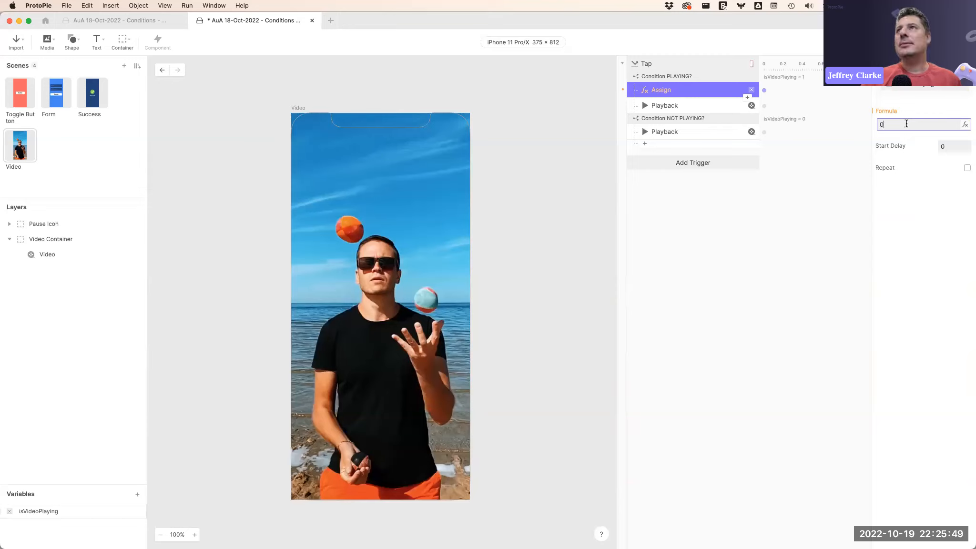
type("0")
key("Return")
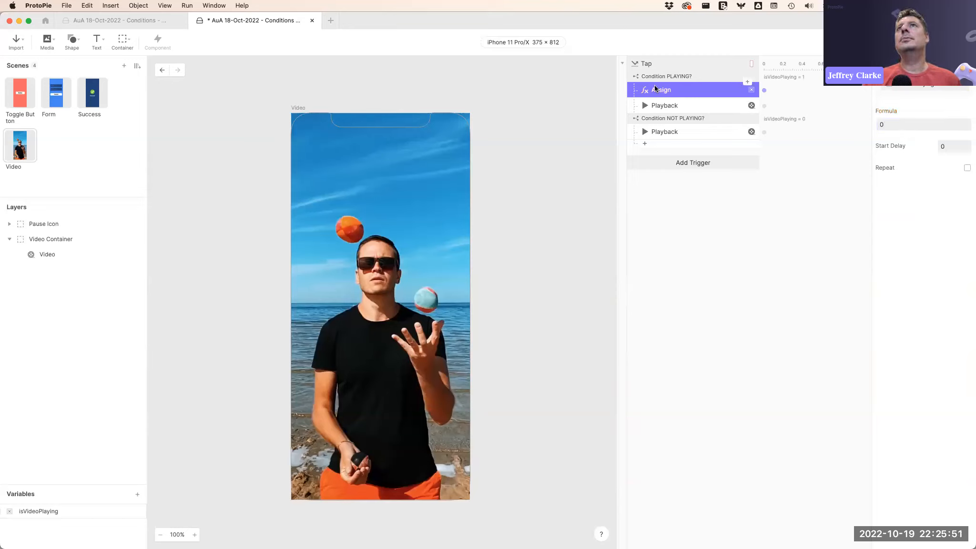
Rename the new Assign response to "Assign isVideoPlaying = 0".
double_click(681, 90)
left_click(681, 89)
type("isVideoPlaying = 0")
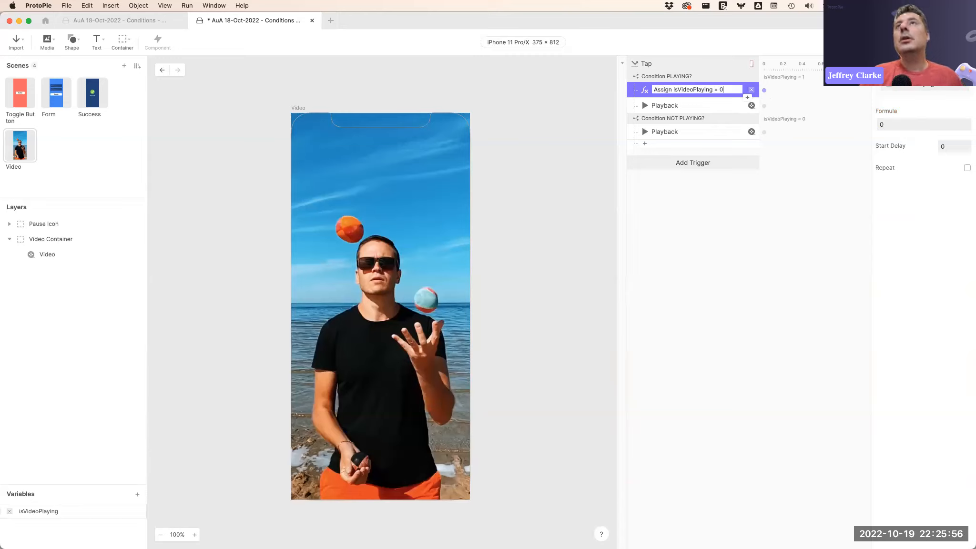
key("Return")
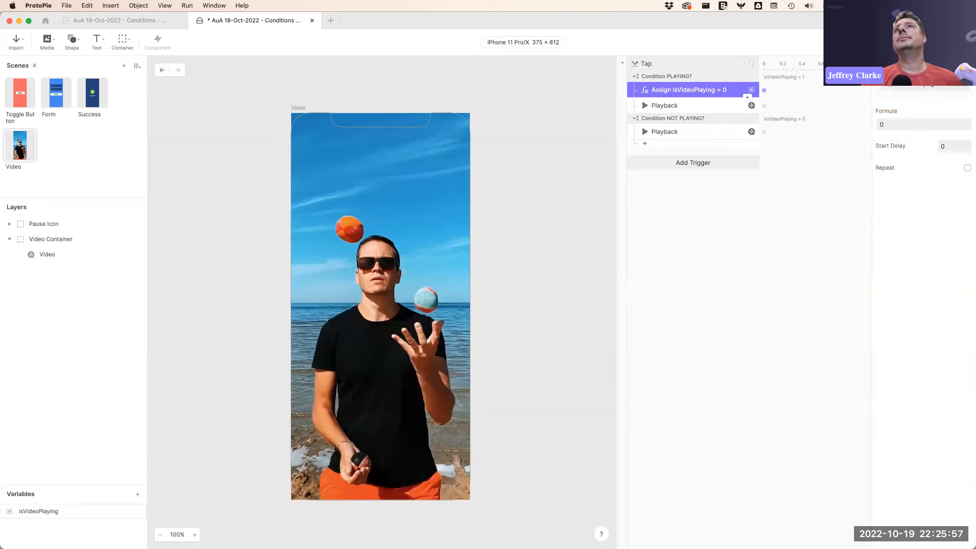
Paste a copy of the Assign response under the NOT PLAYING? condition and set its formula to 1.
left_click(704, 119)
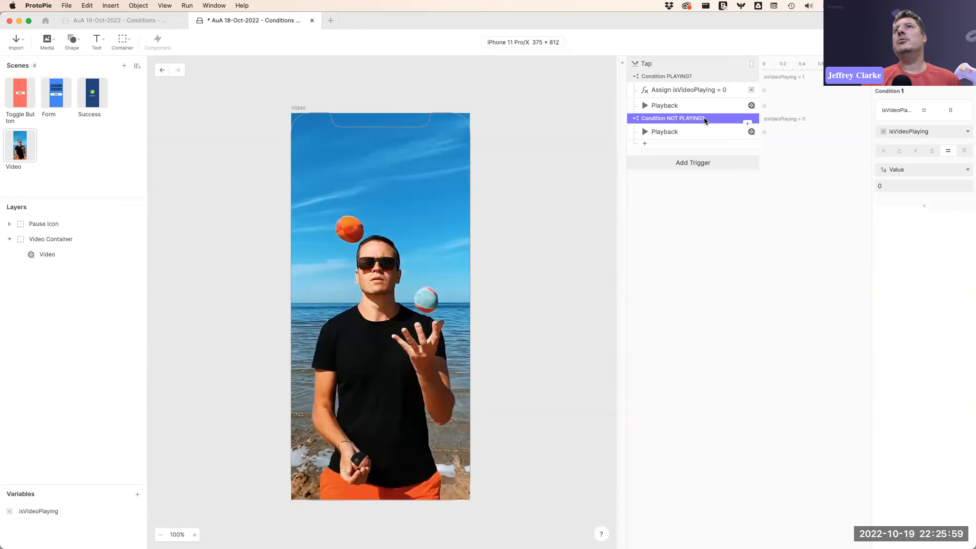
left_click(699, 127)
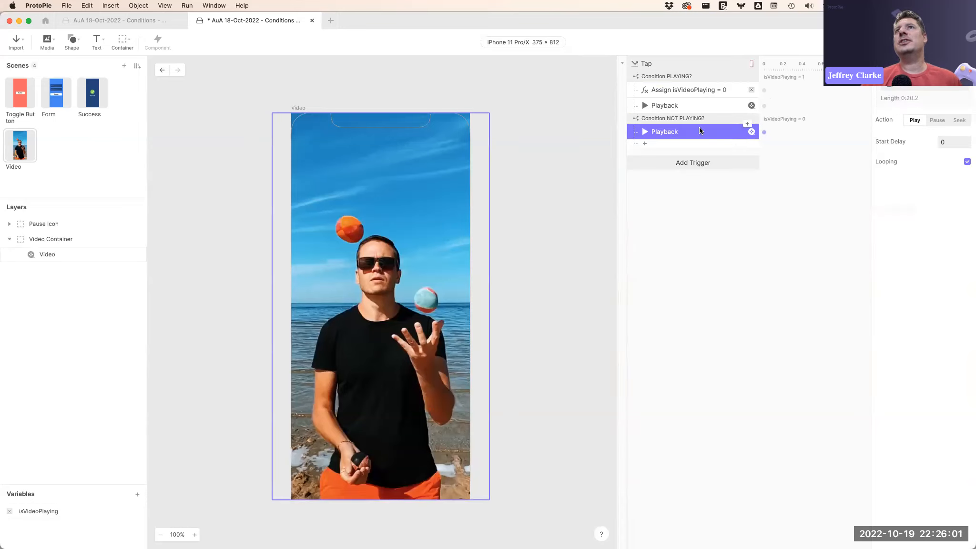
left_click(711, 89)
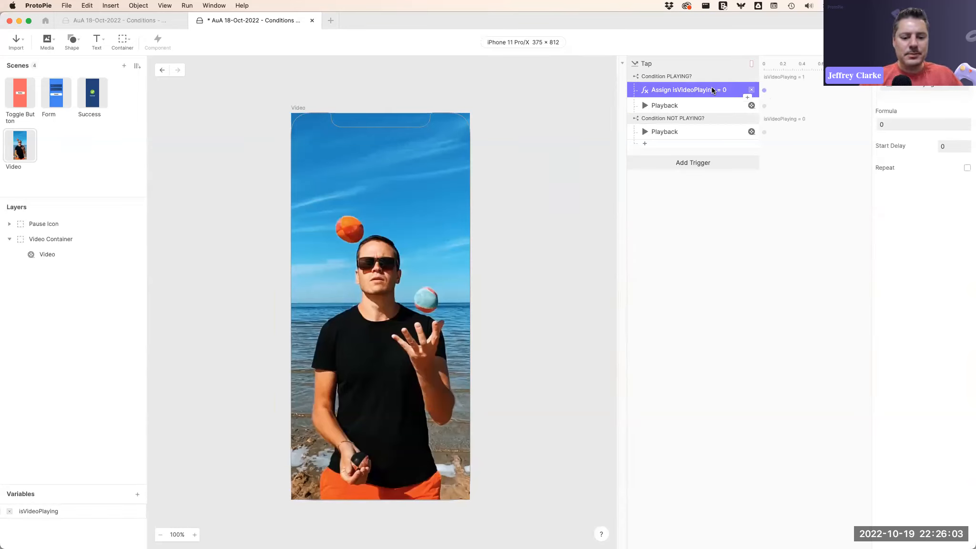
left_click(683, 134)
key("super+v")
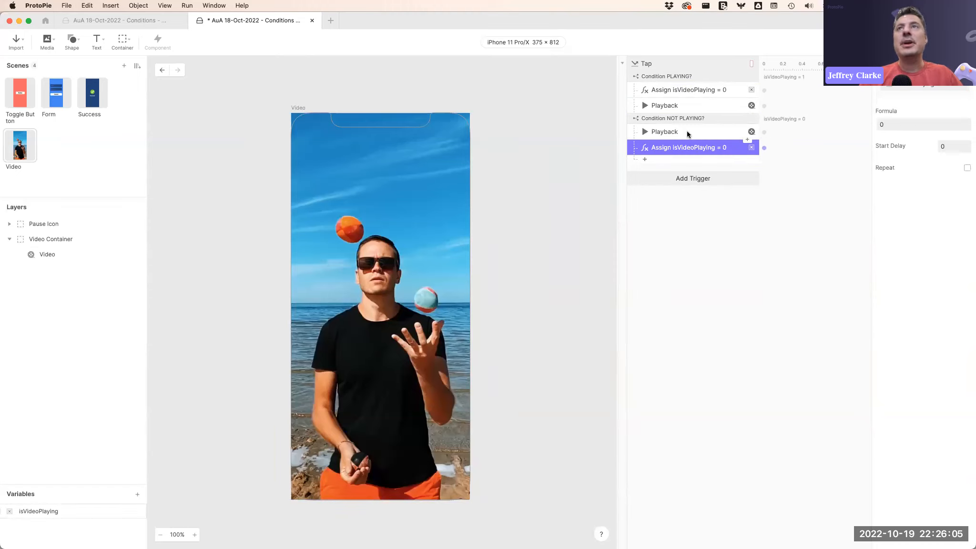
left_click(900, 120)
key("BackSpace")
type("1")
key("Return")
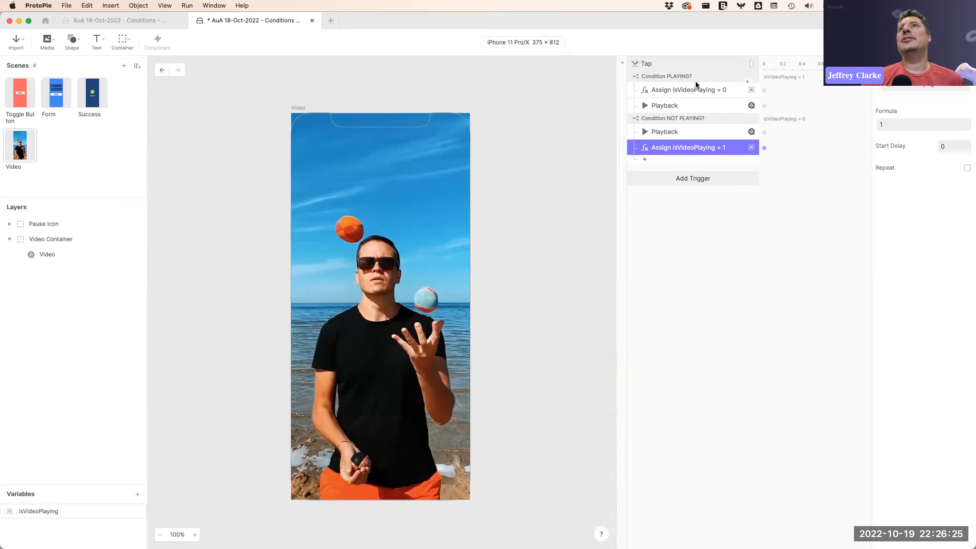
Rename the Playback response under PLAYING? to "Pause Video".
double_click(661, 106)
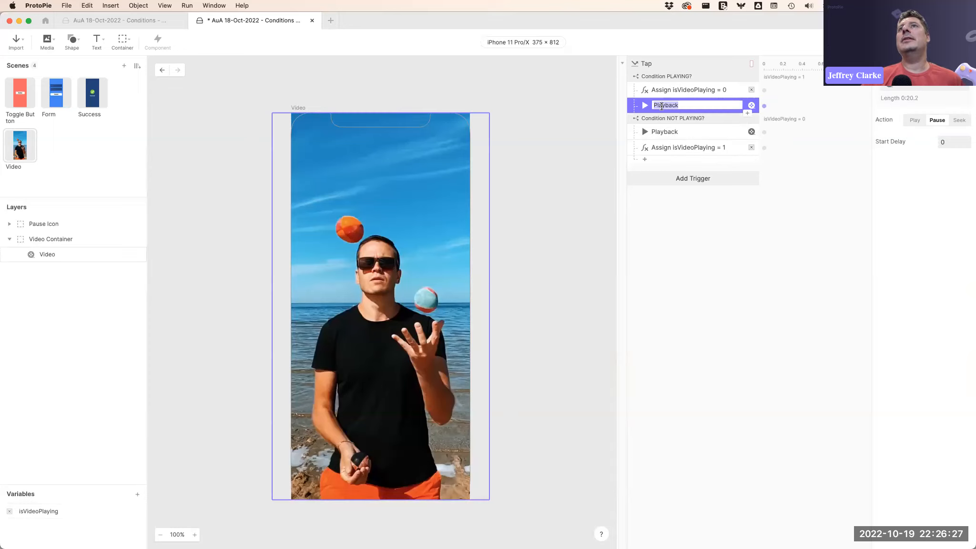
type("POause")
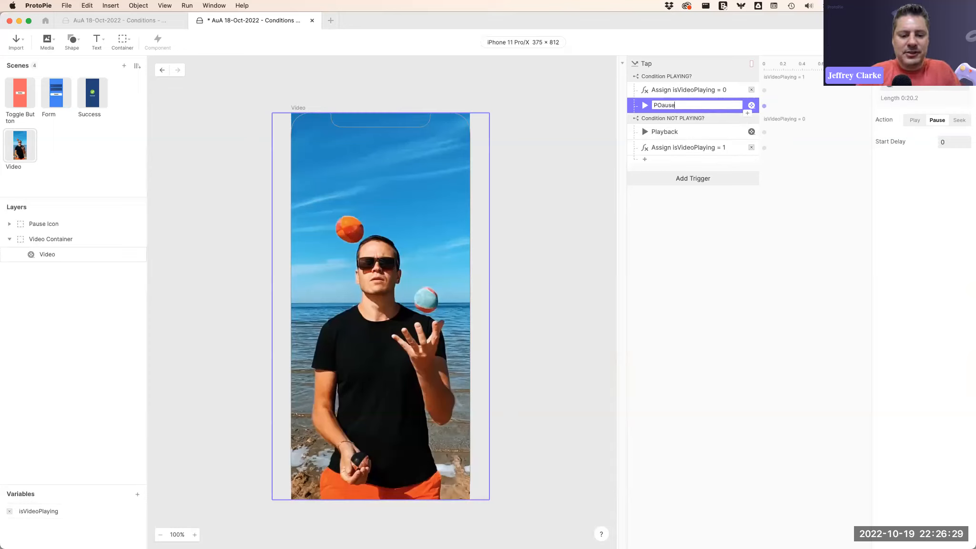
type(" Video")
left_click(660, 105)
key("BackSpace")
Rename the Playback response under NOT PLAYING? to "Resume Video".
left_click(666, 131)
double_click(672, 131)
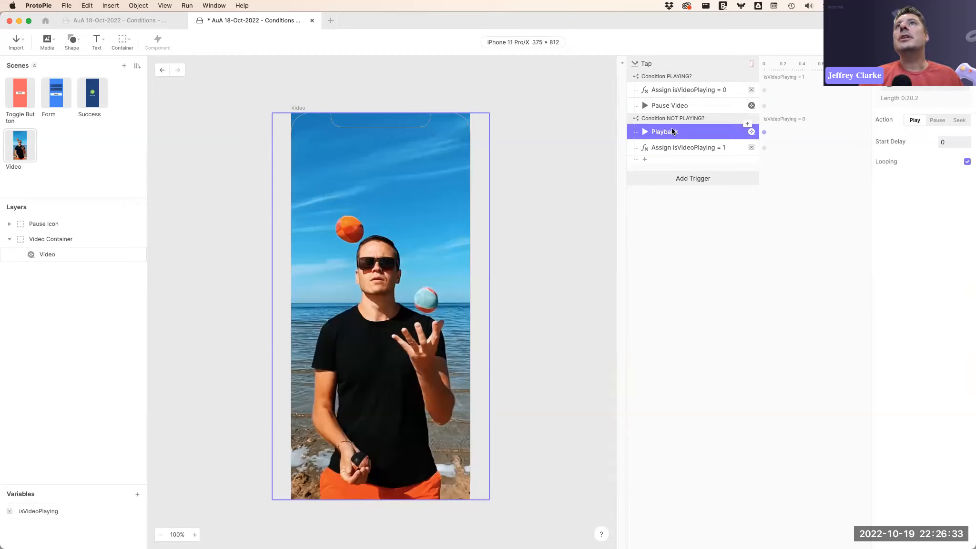
type("Resume Video")
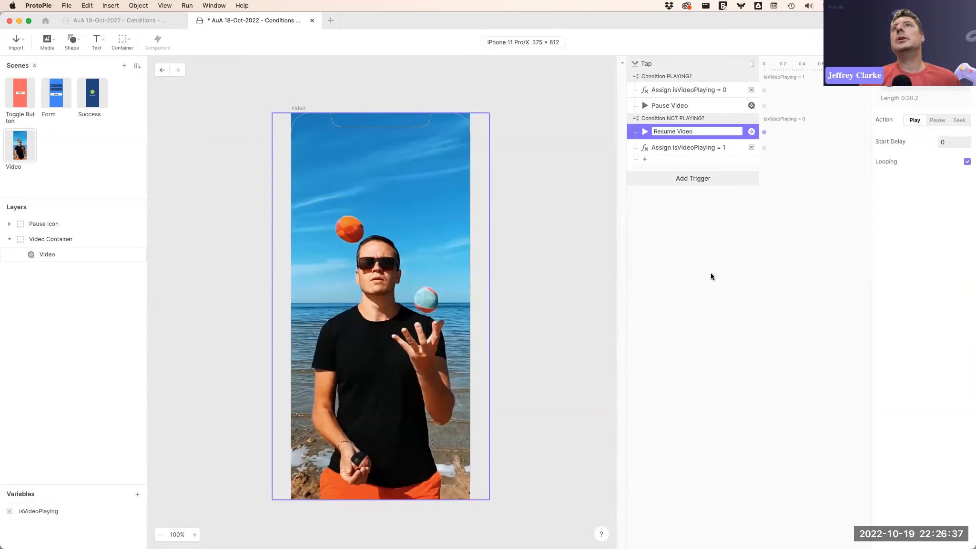
left_click(710, 273)
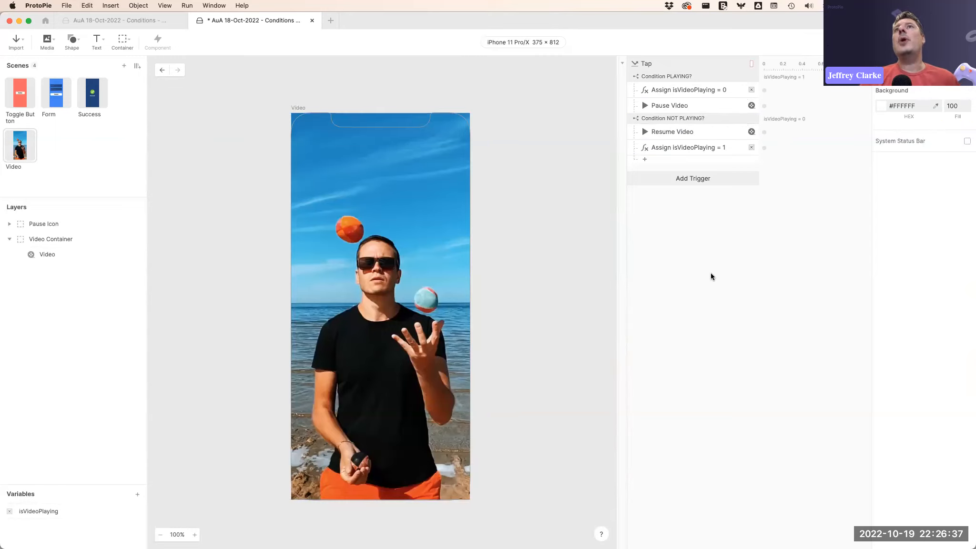
Rename the Tap trigger to "Tap Video Container".
left_click(648, 62)
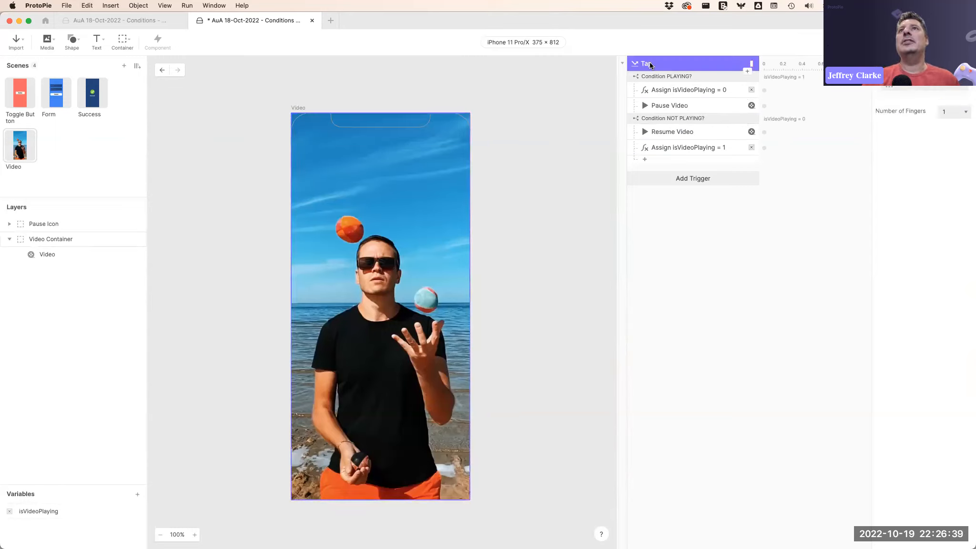
left_click(648, 63)
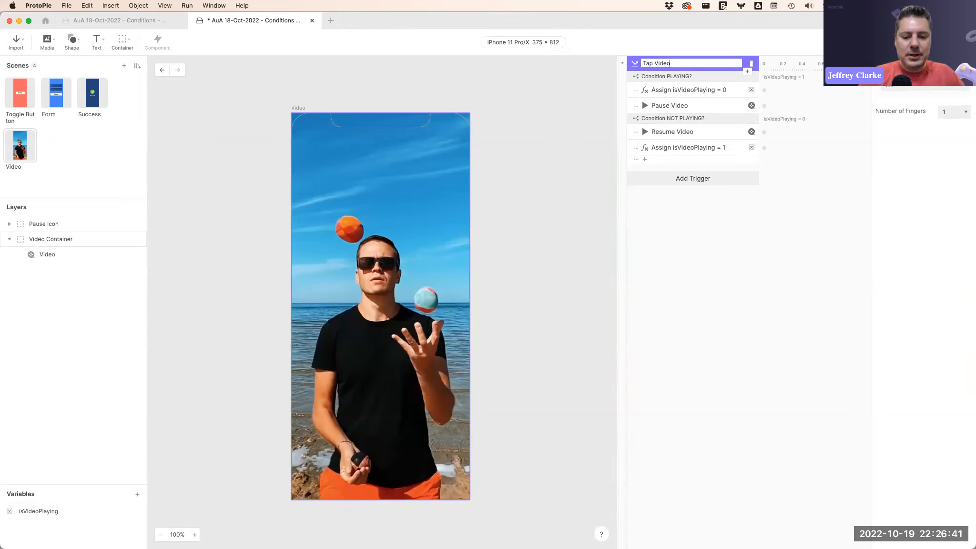
left_click(721, 189)
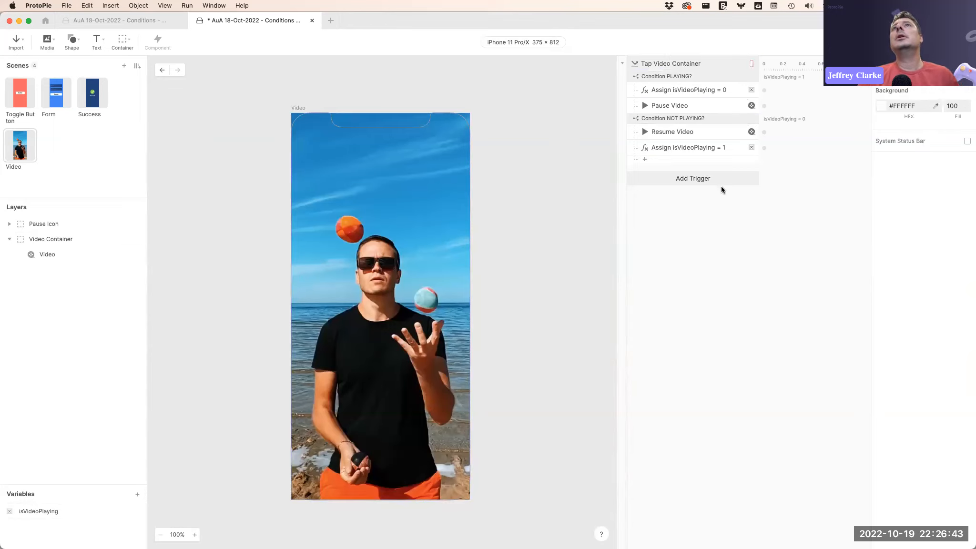
Review the Tap trigger's conditions and responses, then preview the Video scene.
left_click(703, 64)
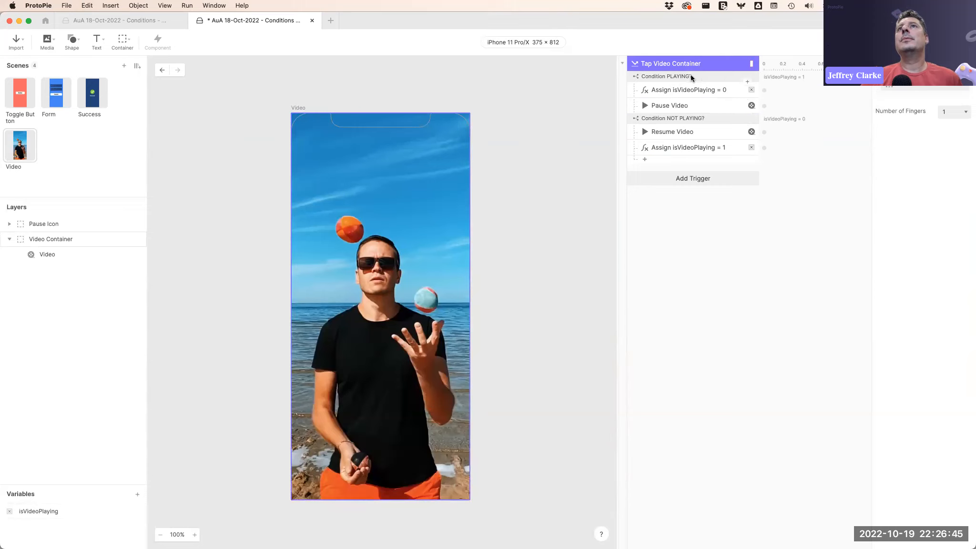
left_click(689, 76)
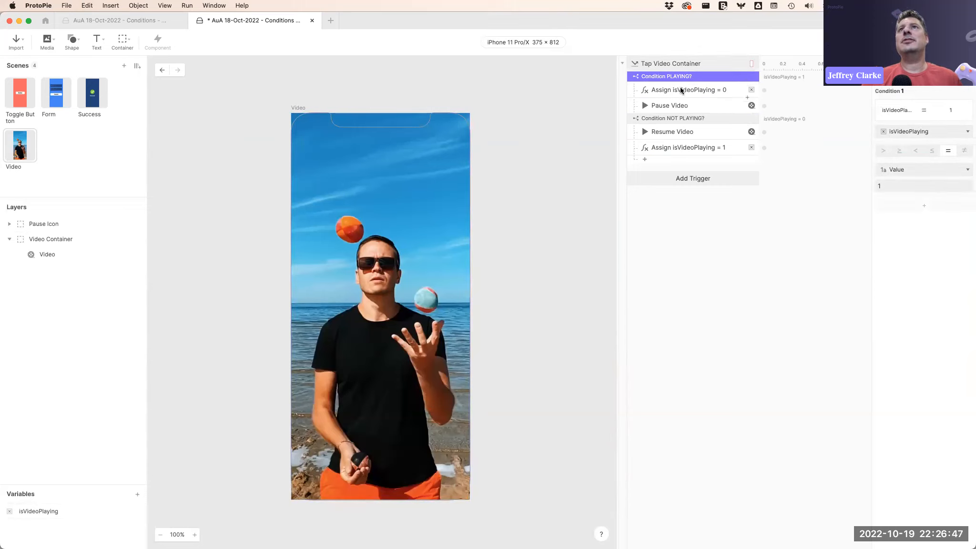
left_click(679, 107)
left_click(698, 91)
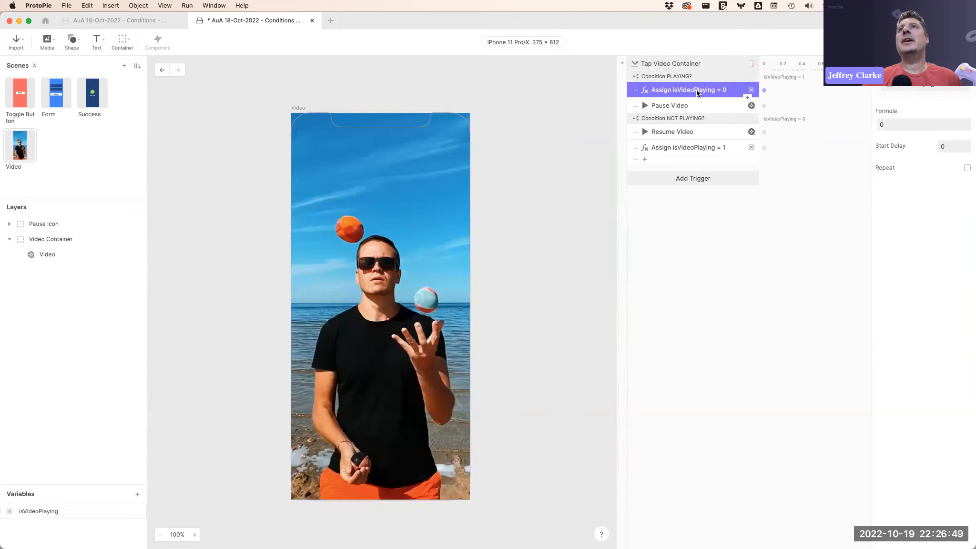
left_click(706, 117)
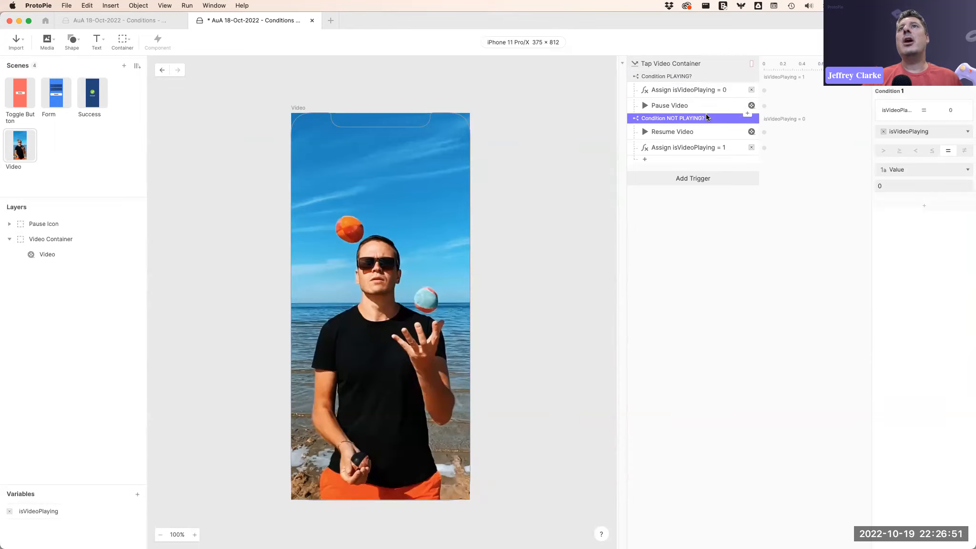
left_click(693, 130)
left_click(708, 148)
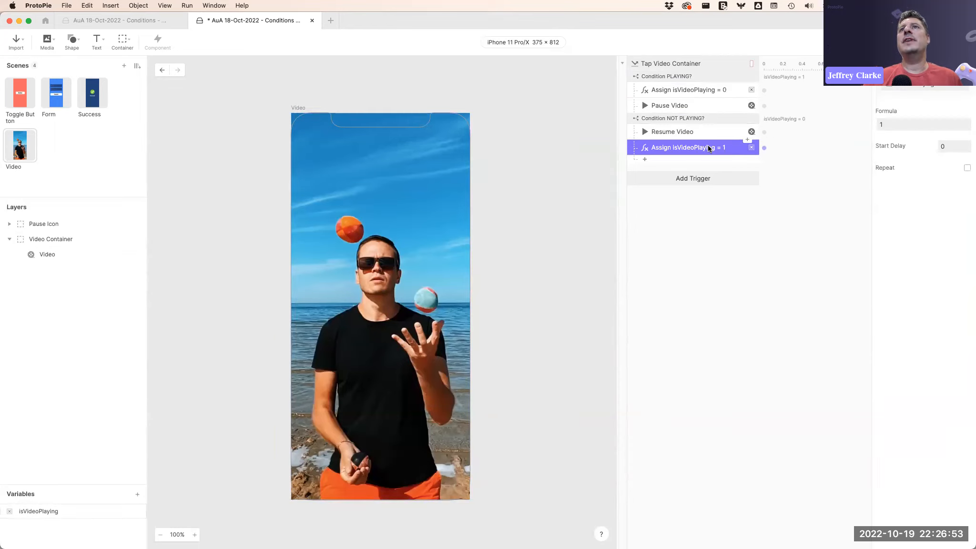
left_click(701, 209)
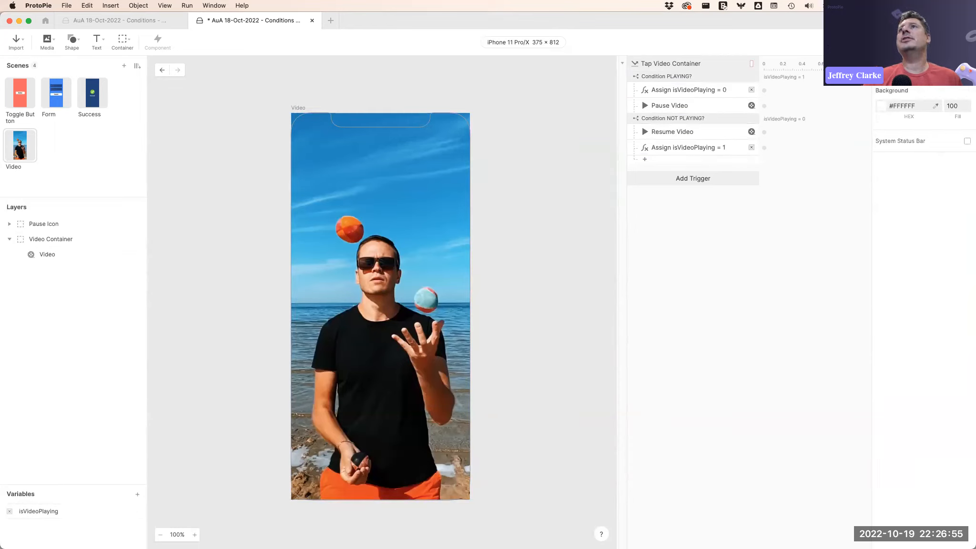
key("super+p")
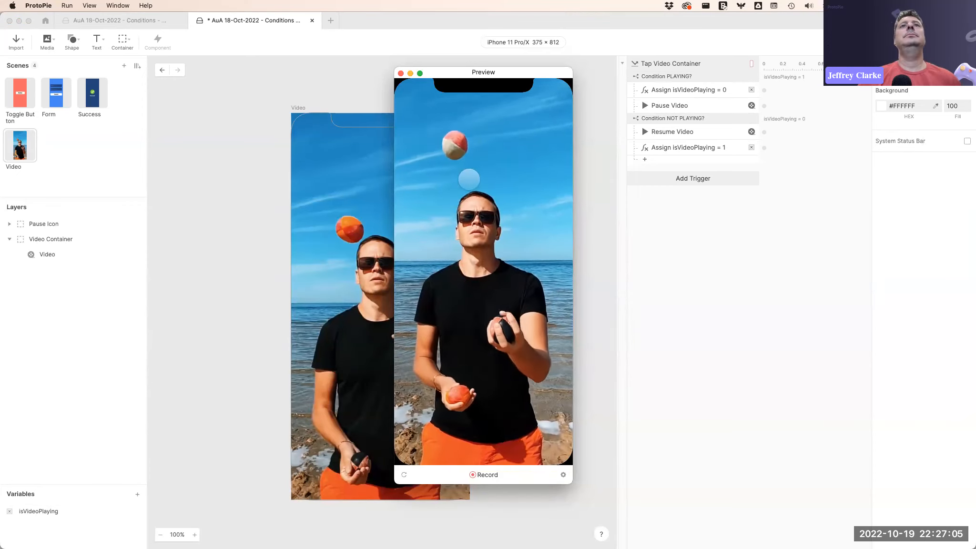
key("super+w")
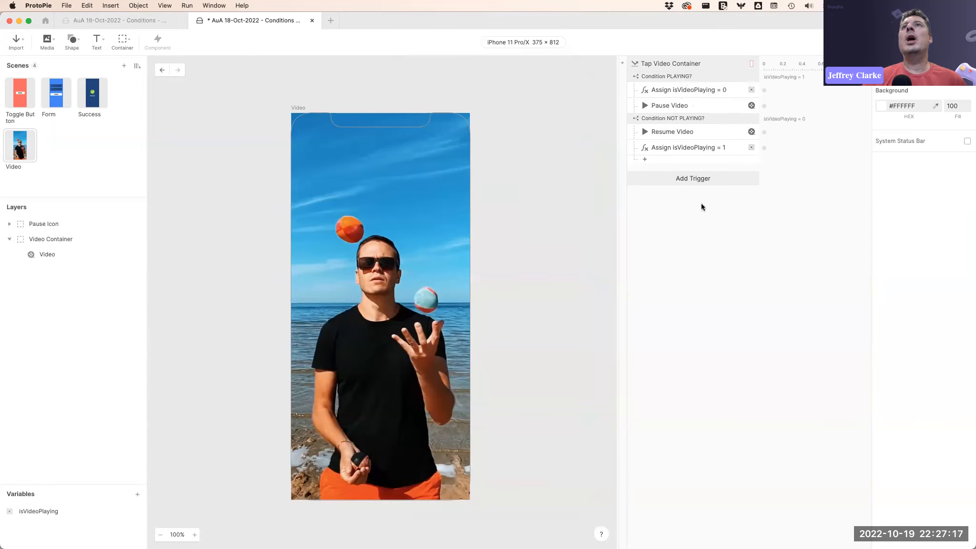
Add a Detect trigger that watches the isVideoPlaying variable.
left_click(701, 148)
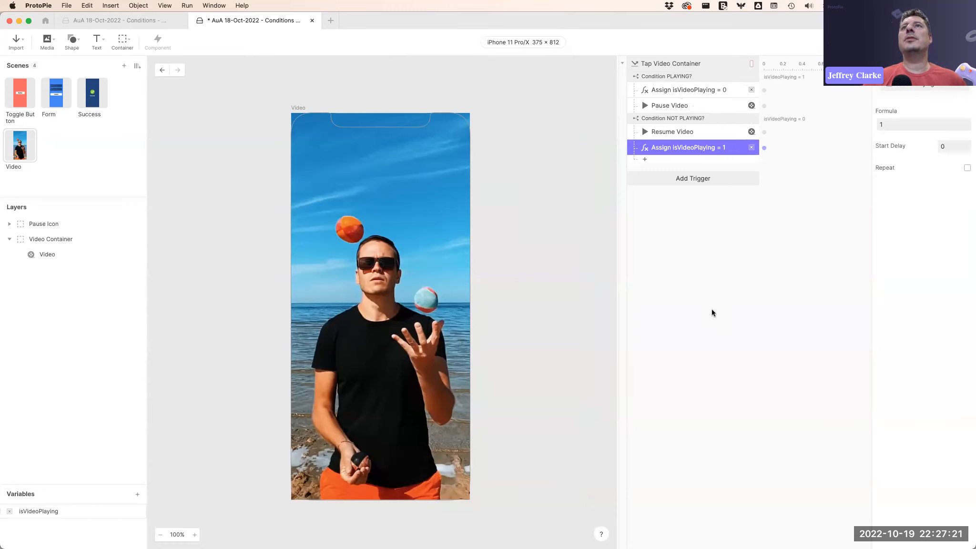
left_click(685, 206)
left_click(685, 180)
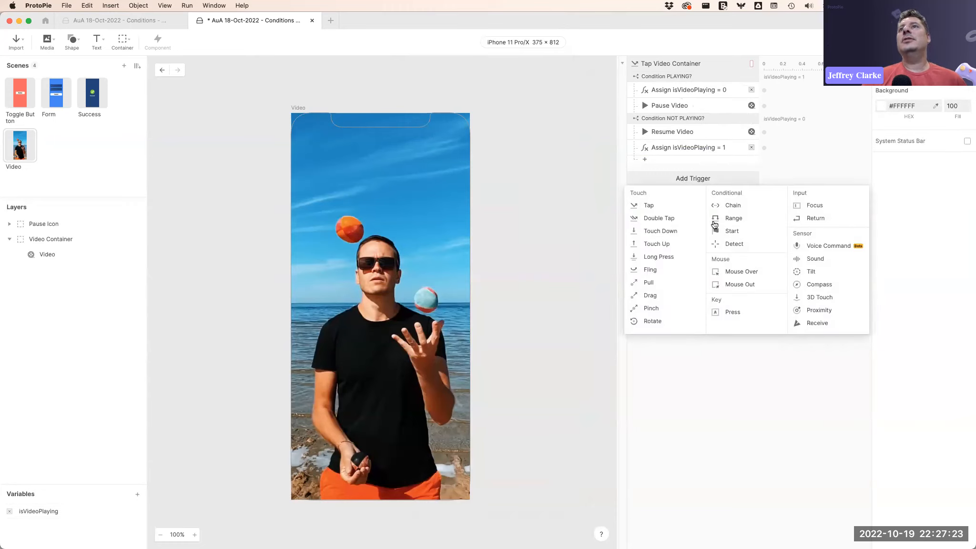
left_click(730, 233)
left_click(924, 88)
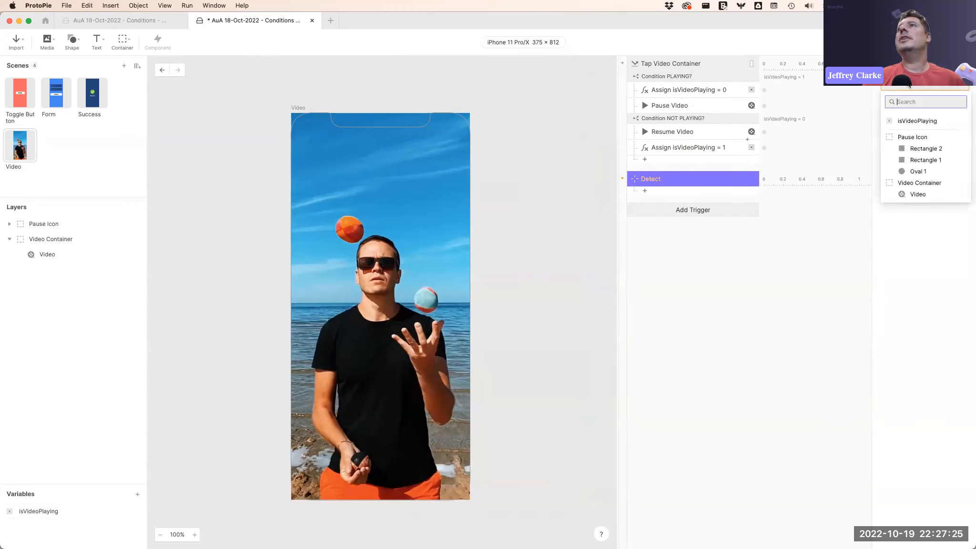
left_click(925, 121)
left_click(749, 255)
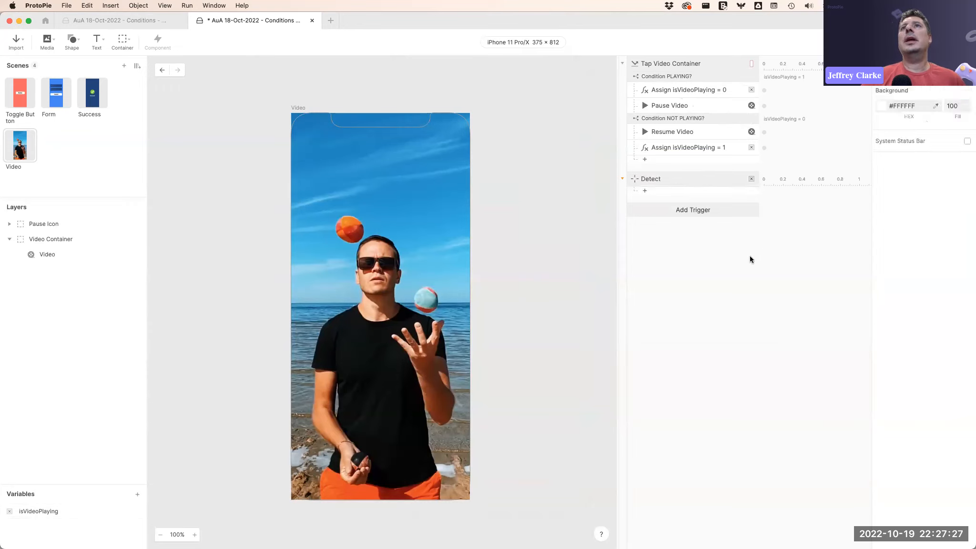
Add a condition under the Detect trigger checking that isVideoPlaying equals 1.
left_click(703, 76)
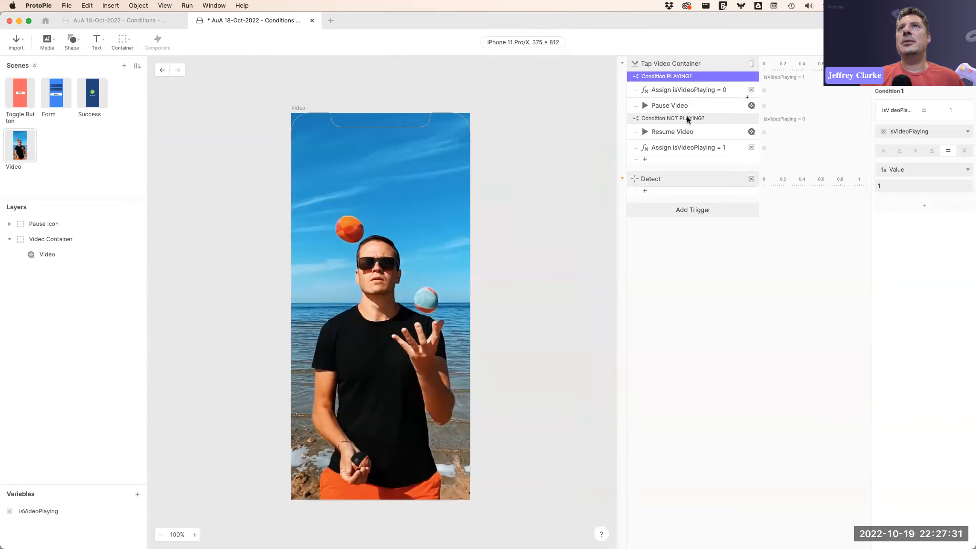
left_click(681, 192)
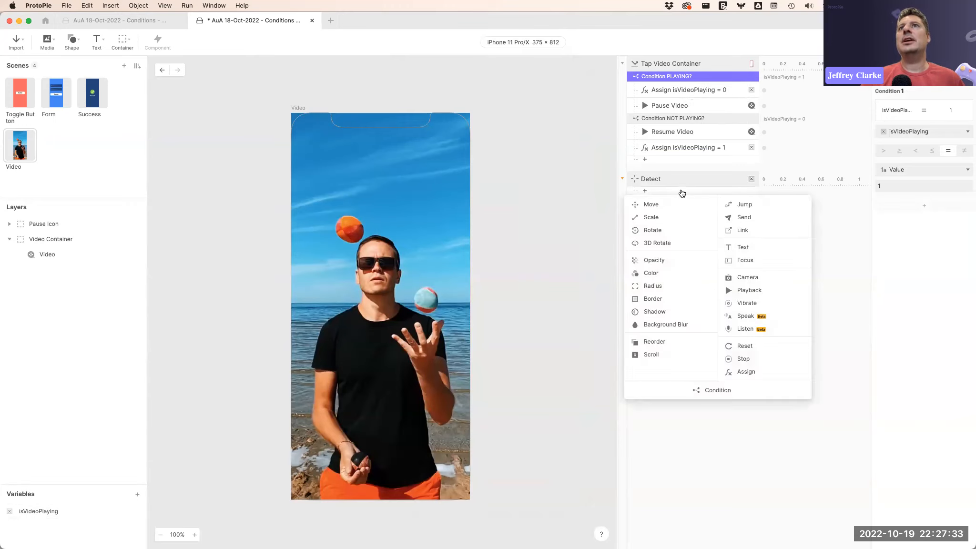
left_click(714, 387)
left_click(914, 130)
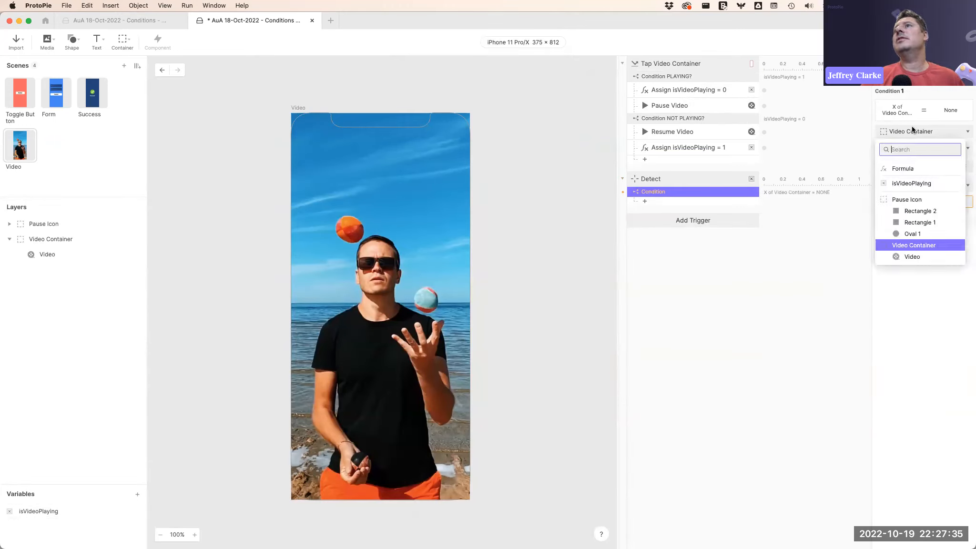
left_click(907, 183)
left_click(899, 186)
type("1")
key("Return")
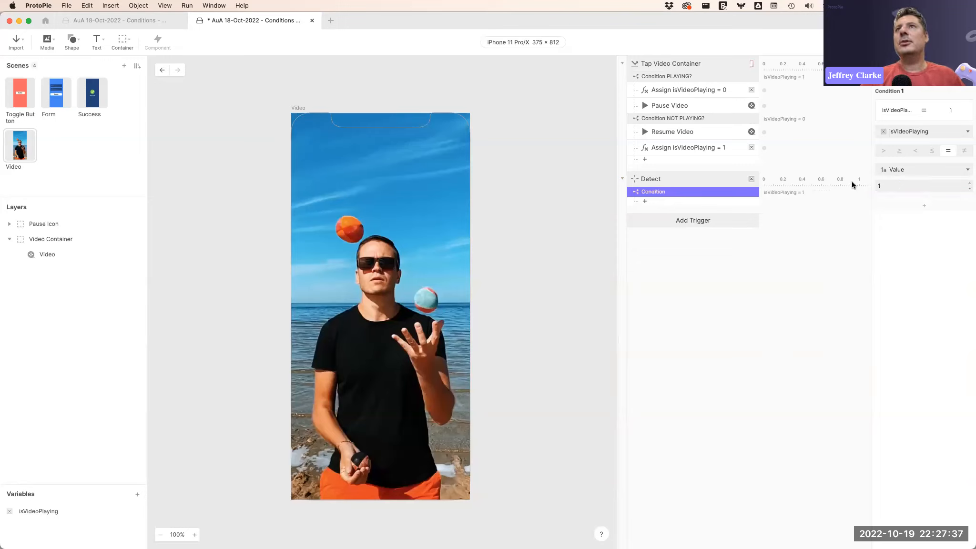
Rename the Detect trigger's condition to "PLAYING".
double_click(653, 192)
key("Right")
type("PLAYING")
key("Return")
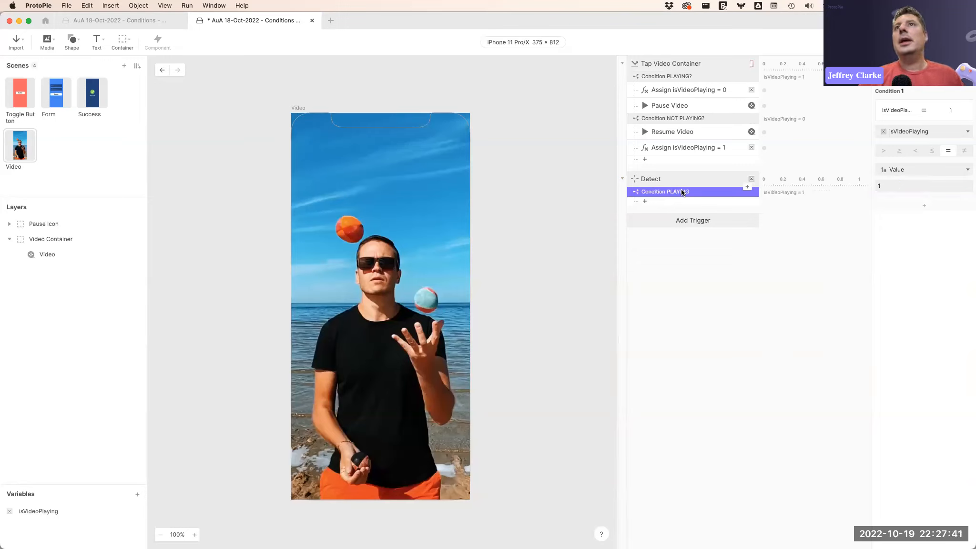
Add a second condition under the Detect trigger checking that isVideoPlaying equals 0.
left_click(674, 201)
left_click(718, 402)
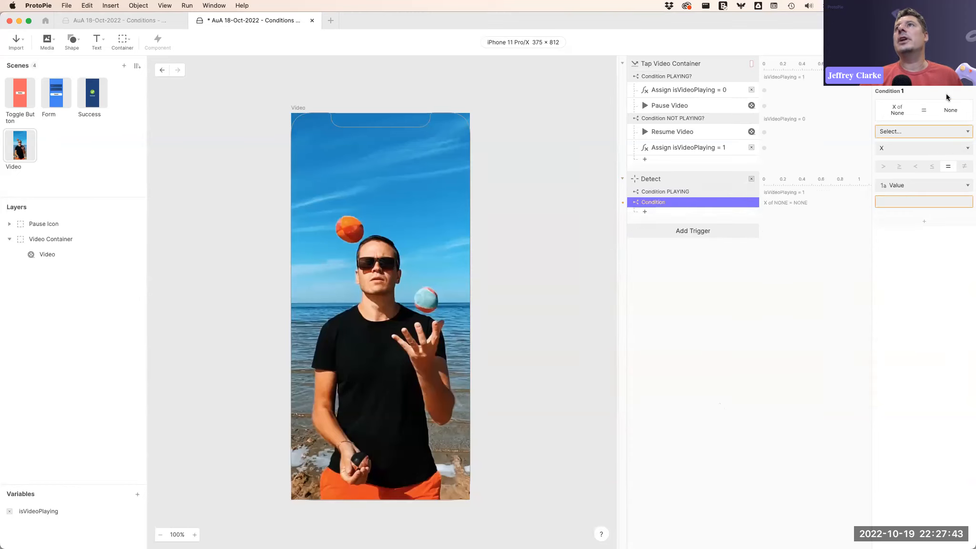
left_click(908, 130)
left_click(910, 183)
left_click(897, 186)
type("0")
key("Return")
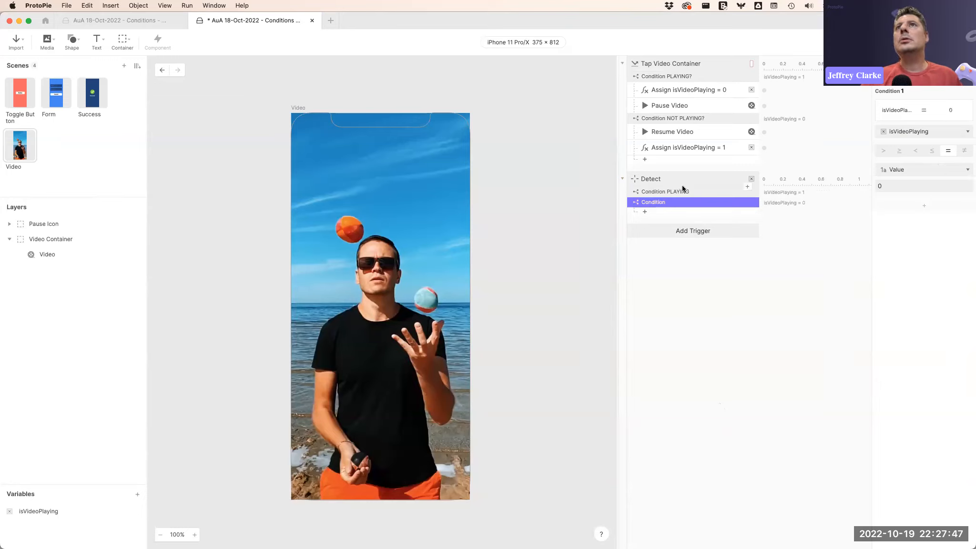
Rename the new Detect condition to "NOT PLAYING".
double_click(679, 202)
type("NOT PLAYING")
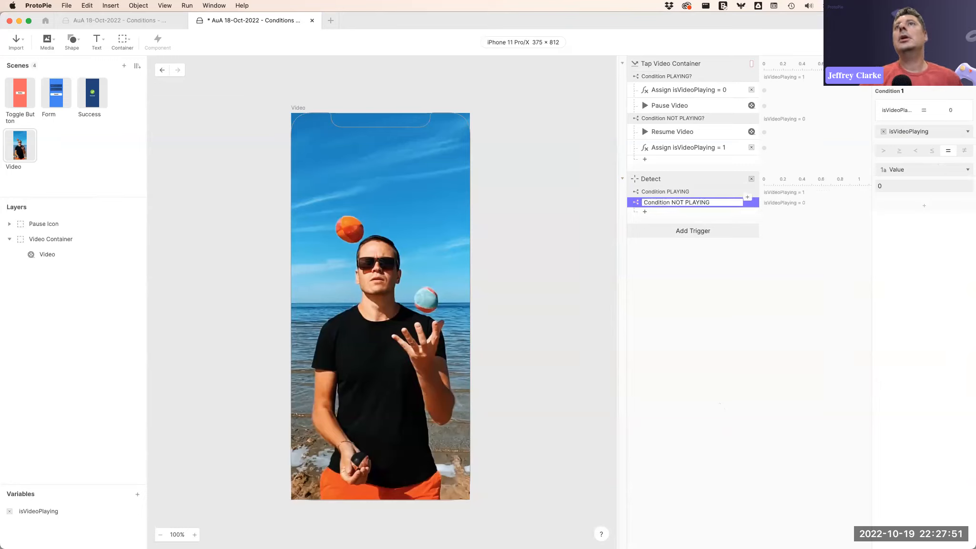
left_click(736, 300)
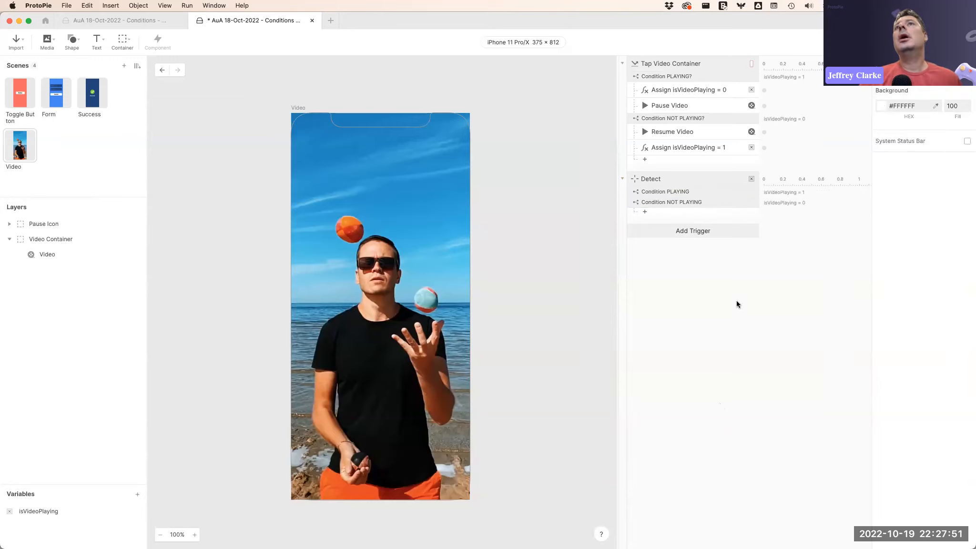
Under the NOT PLAYING condition, add an Opacity response that sets the Pause Icon's opacity to 100.
left_click(15, 225)
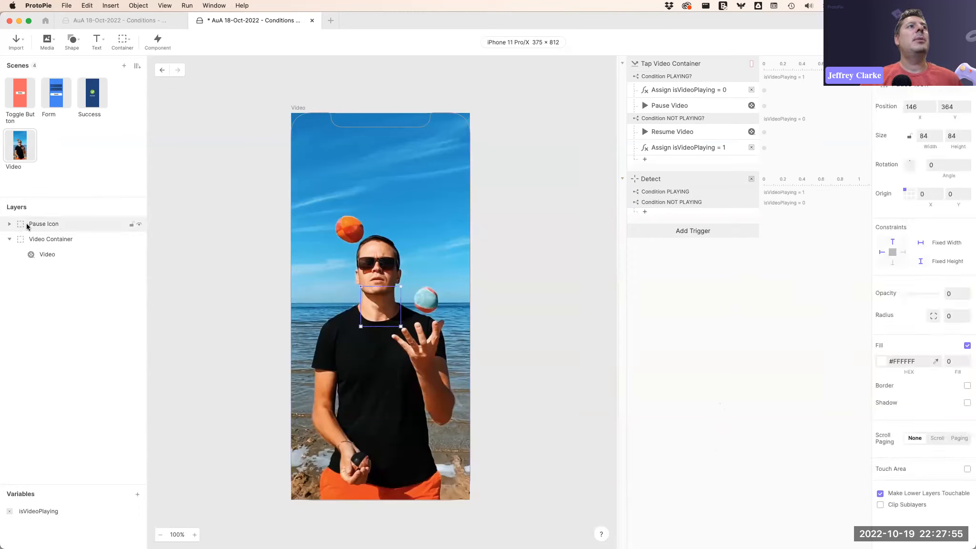
left_click_drag(904, 291, 842, 290)
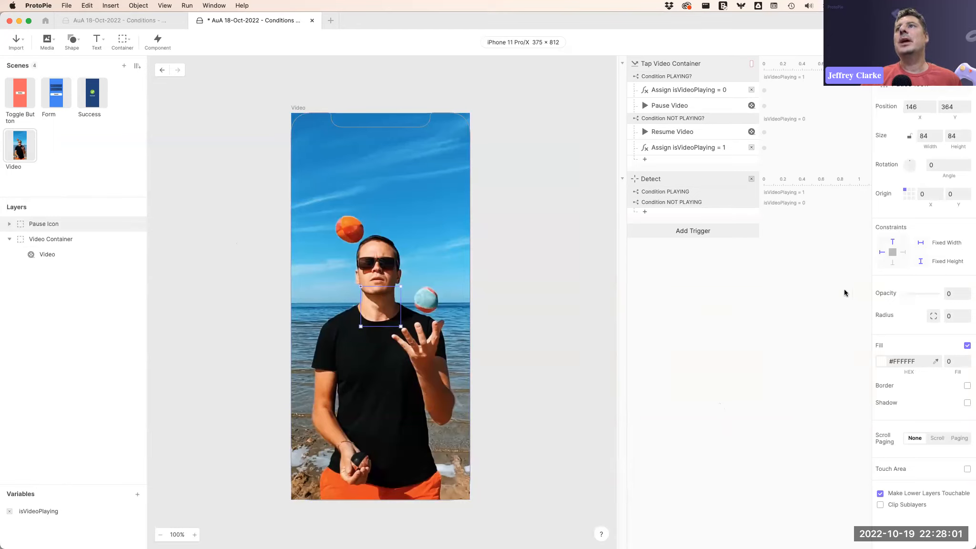
left_click(691, 289)
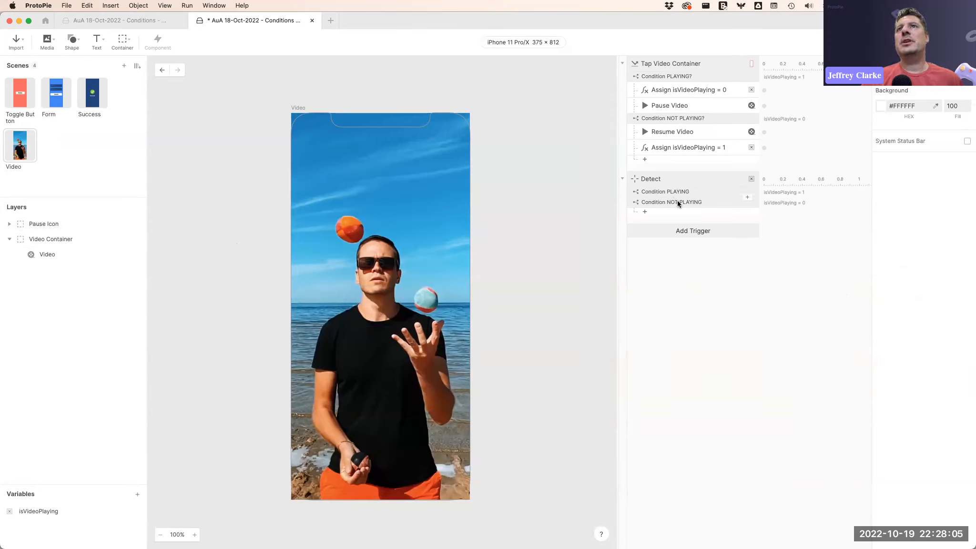
left_click(668, 213)
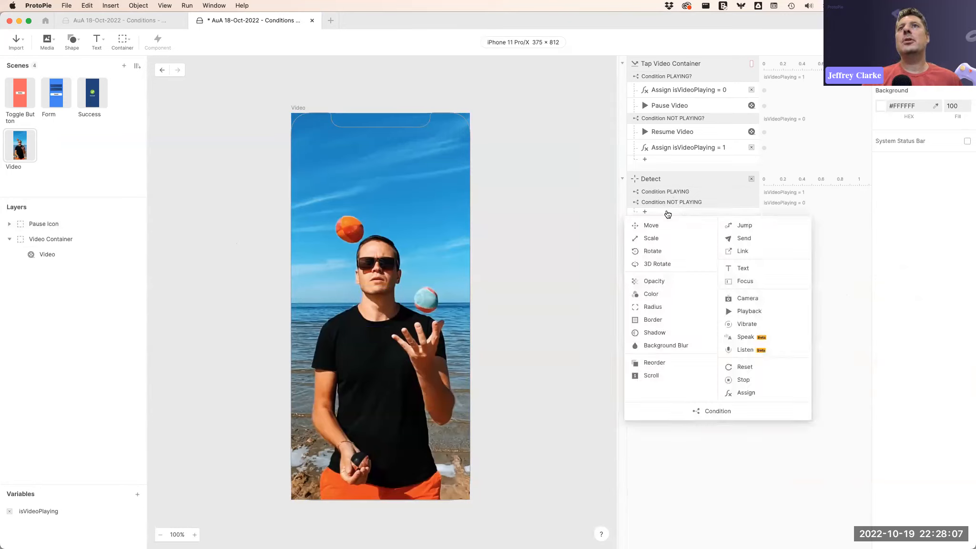
left_click(661, 281)
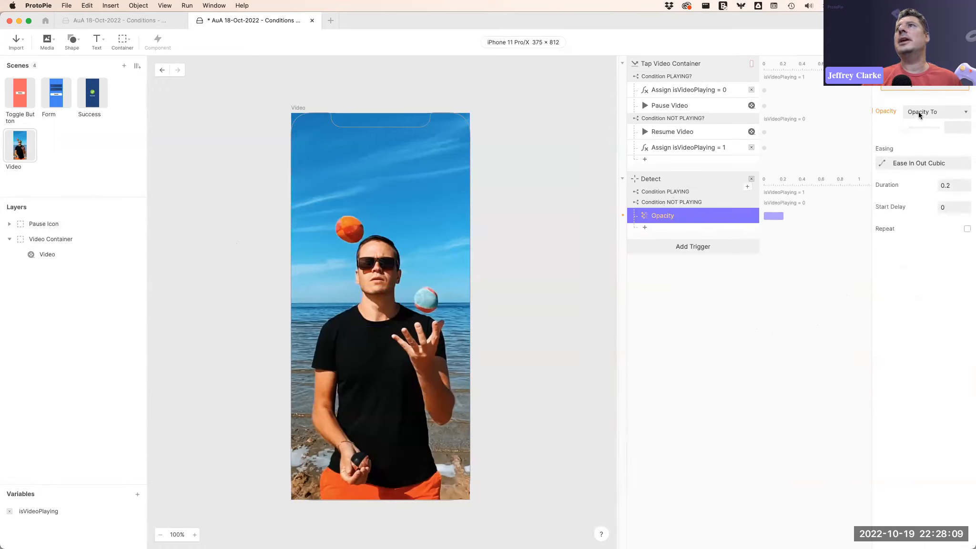
left_click(907, 88)
left_click(910, 119)
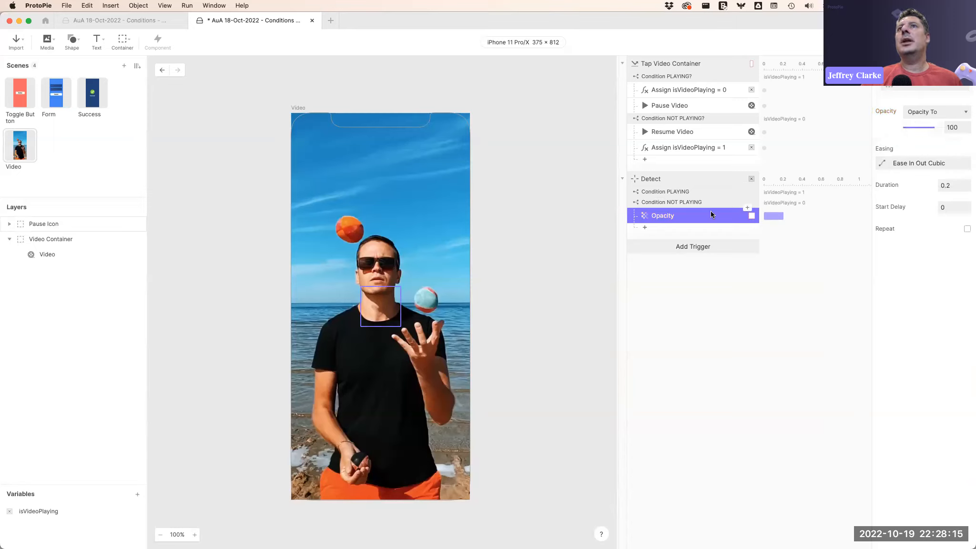
Under the PLAYING condition, add an Opacity response that sets the Pause Icon's opacity to 0.
left_click(748, 197)
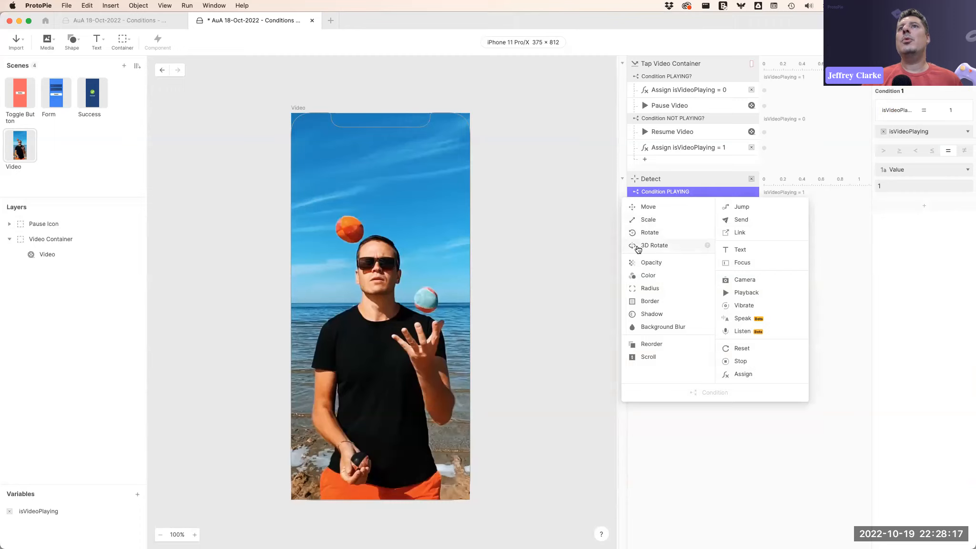
left_click(662, 263)
left_click(915, 84)
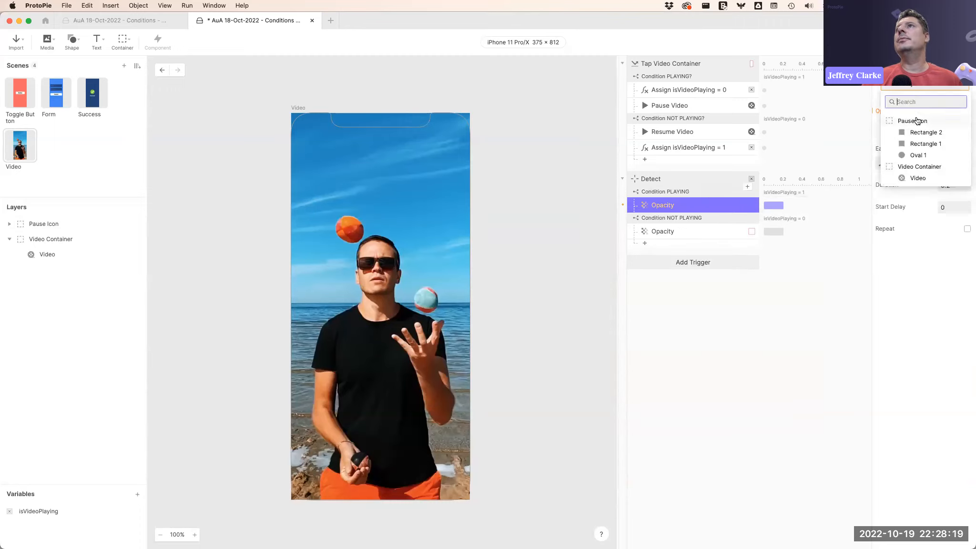
left_click(917, 120)
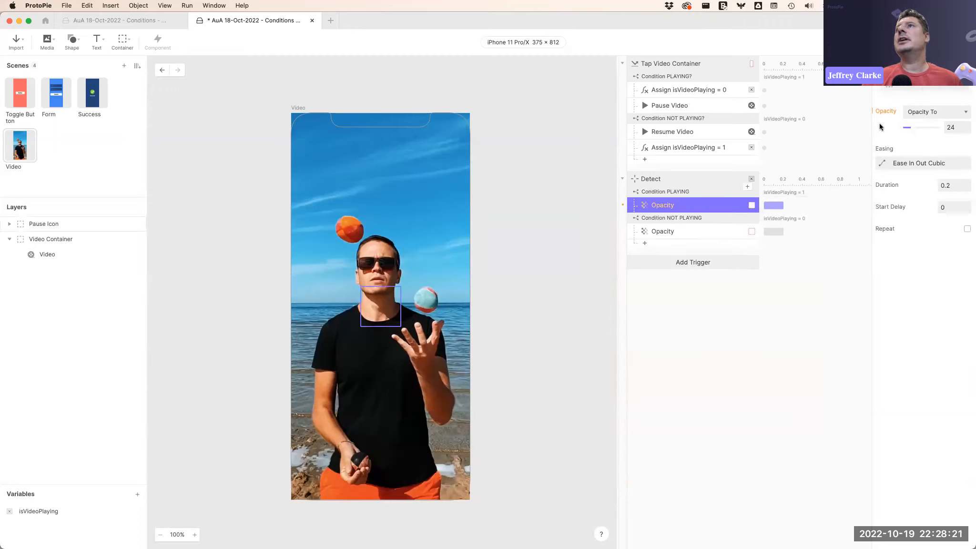
left_click(752, 339)
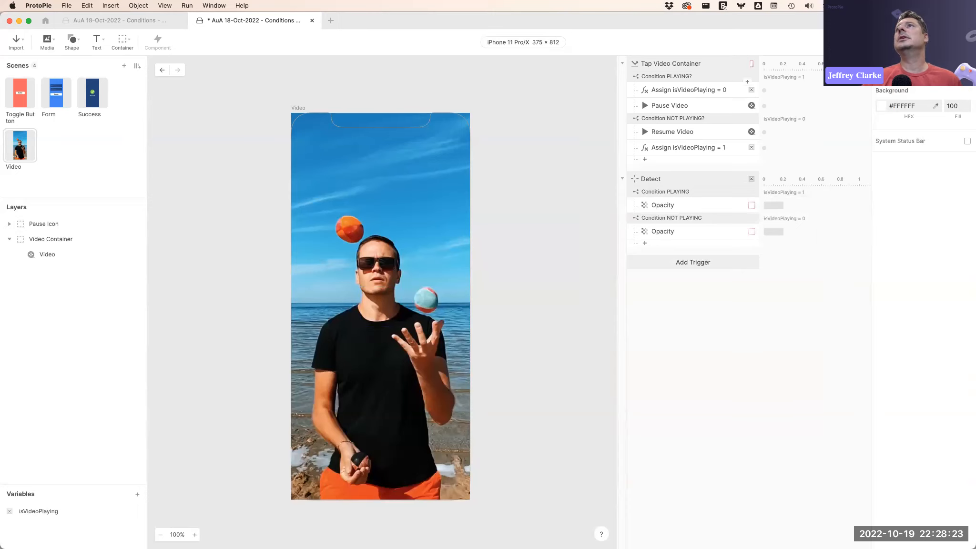
Preview the Video scene, tapping the video to pause and resume it, then close the preview.
key("super+p")
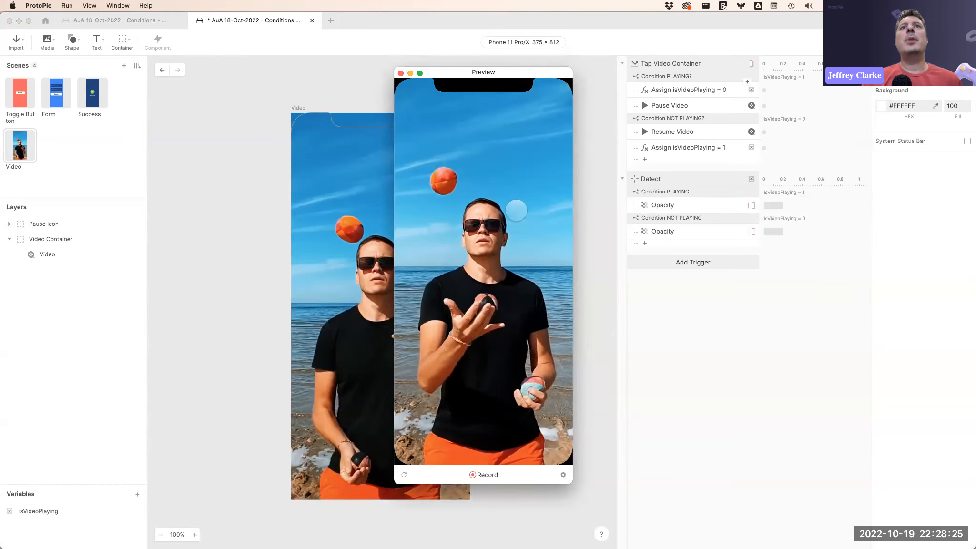
left_click(517, 207)
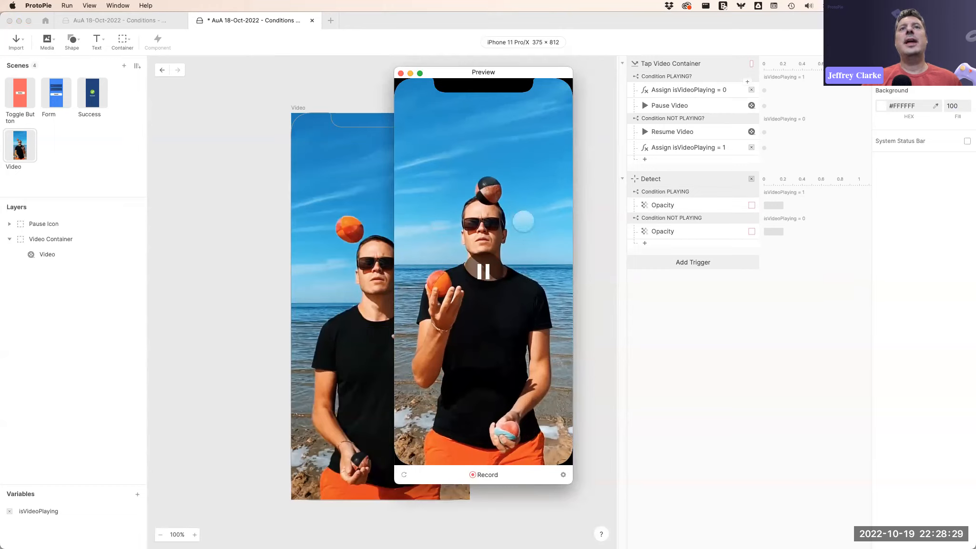
left_click(522, 221)
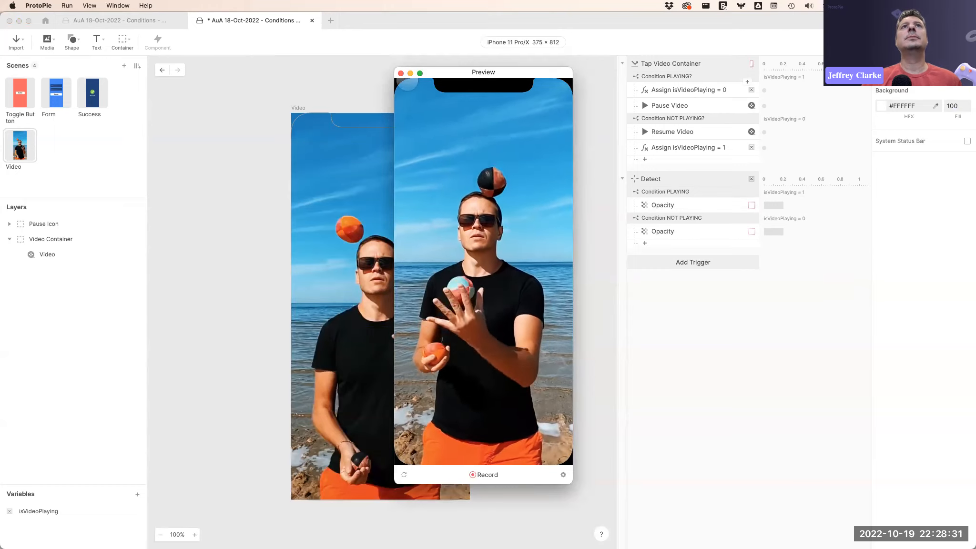
left_click(400, 73)
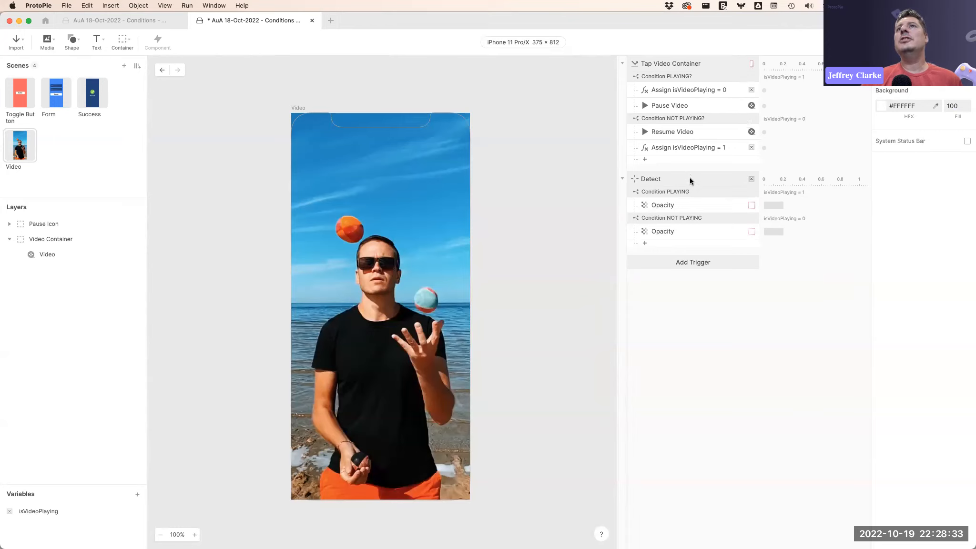
Review the Tap and Detect triggers' conditions and their responses.
left_click(690, 190)
left_click(724, 218)
left_click(691, 190)
left_click(698, 77)
left_click(691, 118)
left_click(688, 204)
left_click(694, 230)
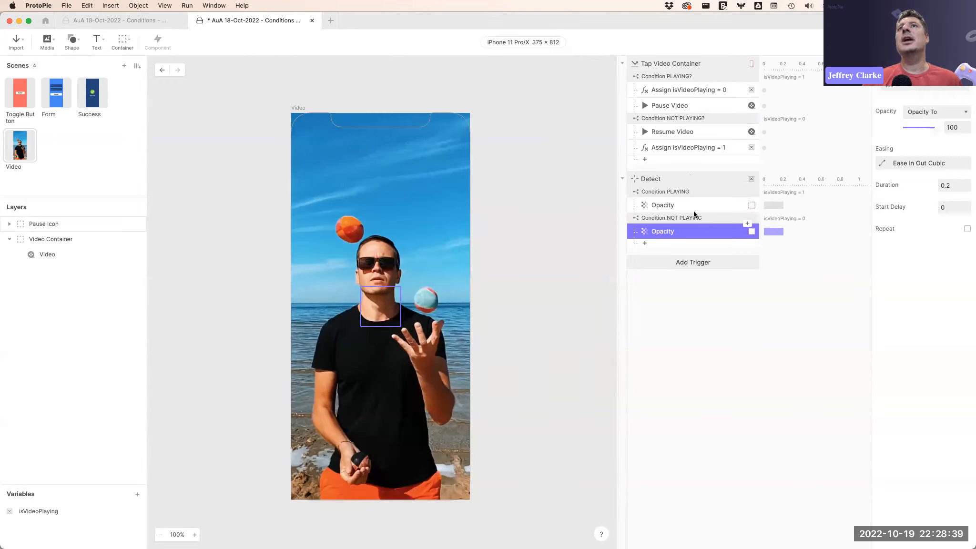
left_click(679, 206)
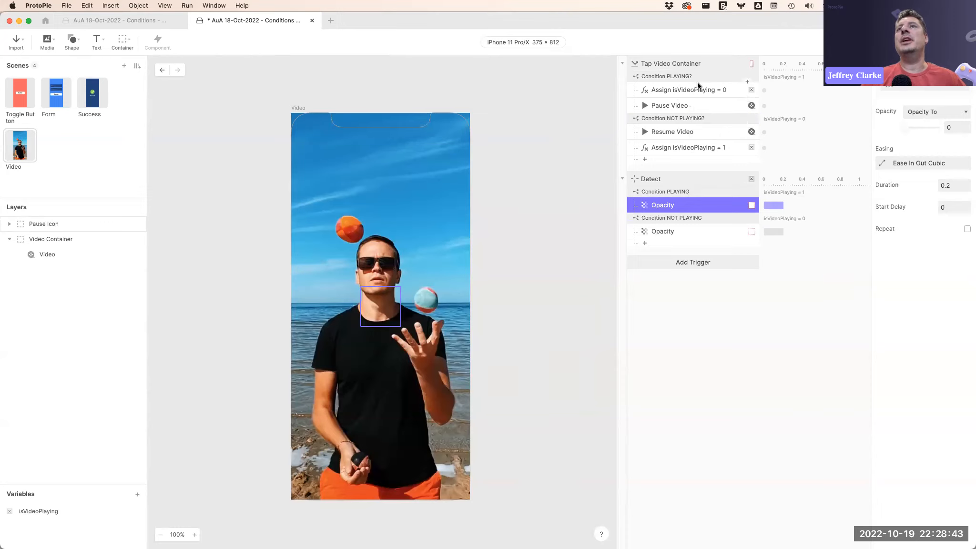
left_click(696, 181)
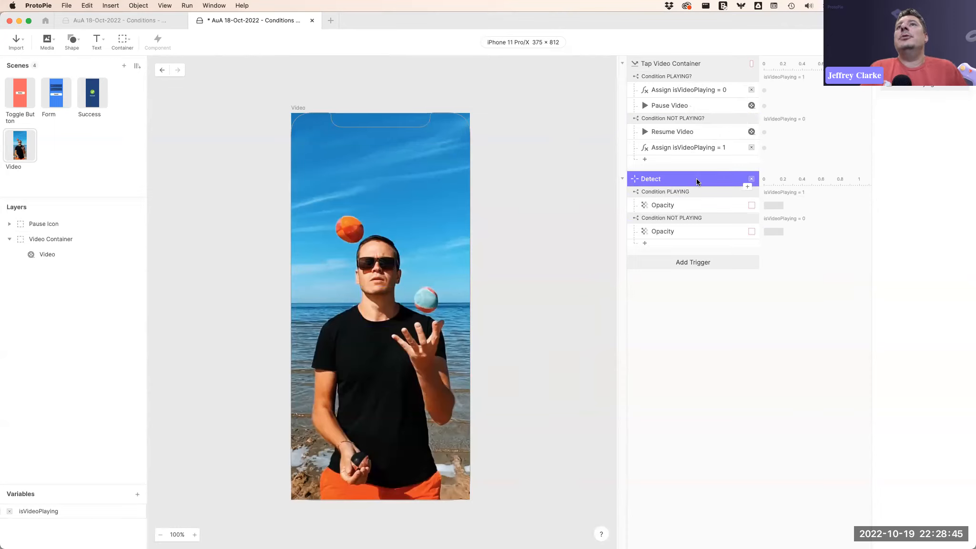
left_click(705, 91)
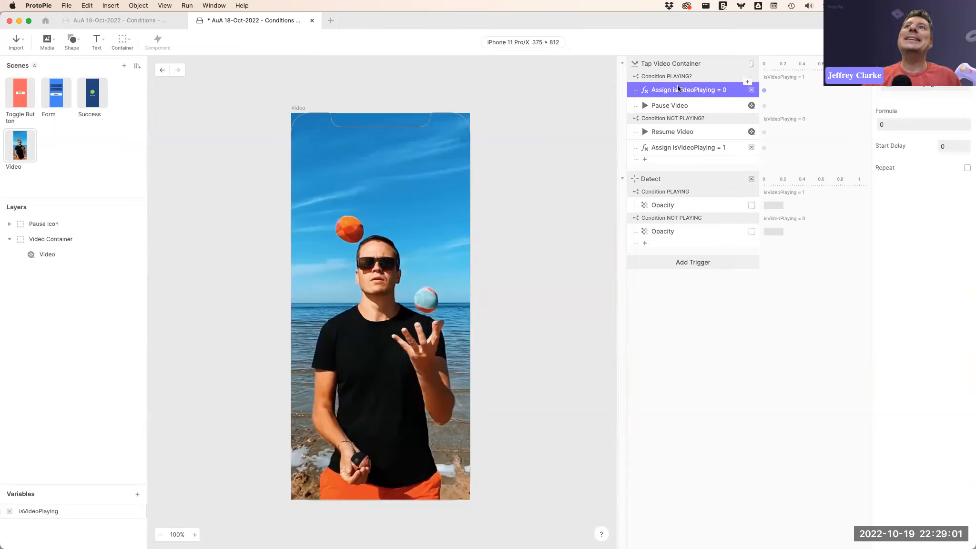
left_click(677, 179)
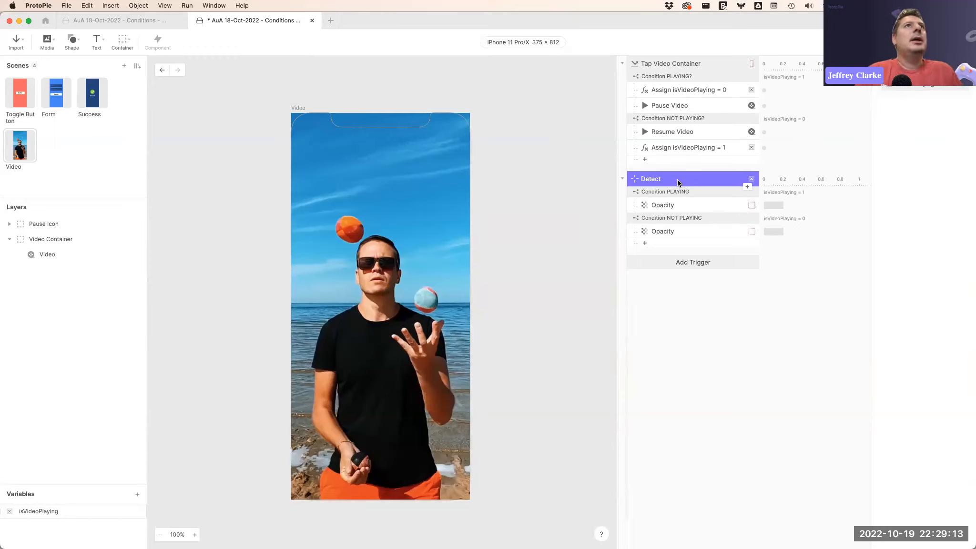
Switch to Chrome and open the uploaded prototype on ProtoPie Cloud.
key("super+Tab")
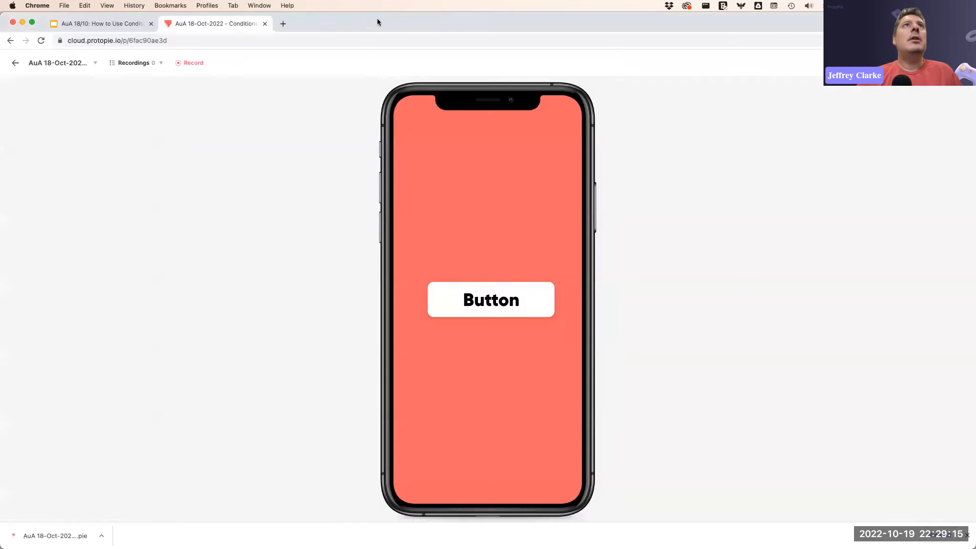
left_click(283, 24)
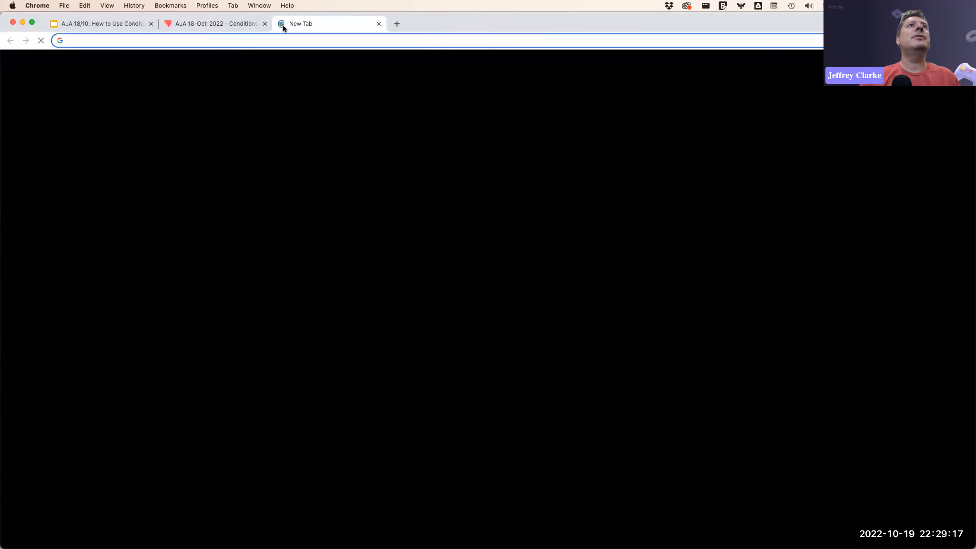
left_click(379, 24)
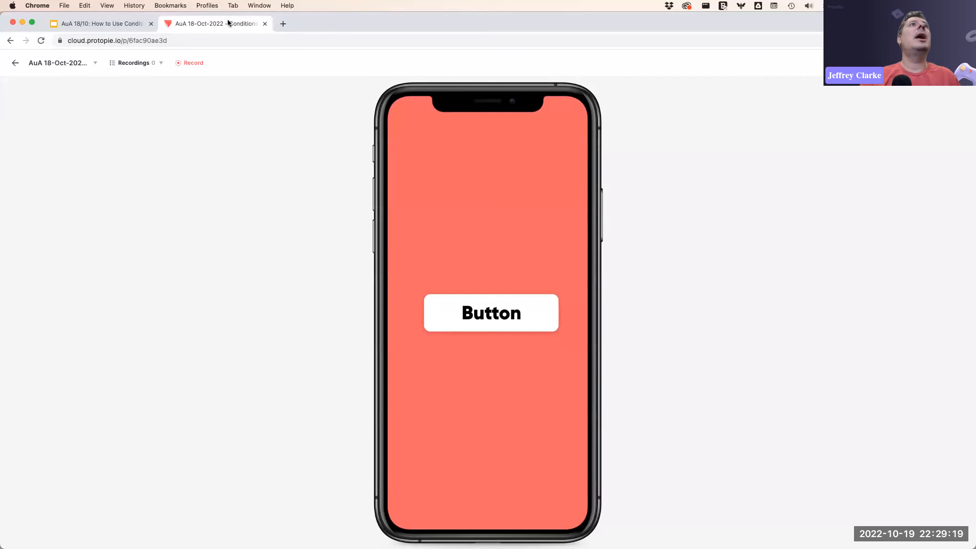
left_click(7, 42)
left_click(310, 266)
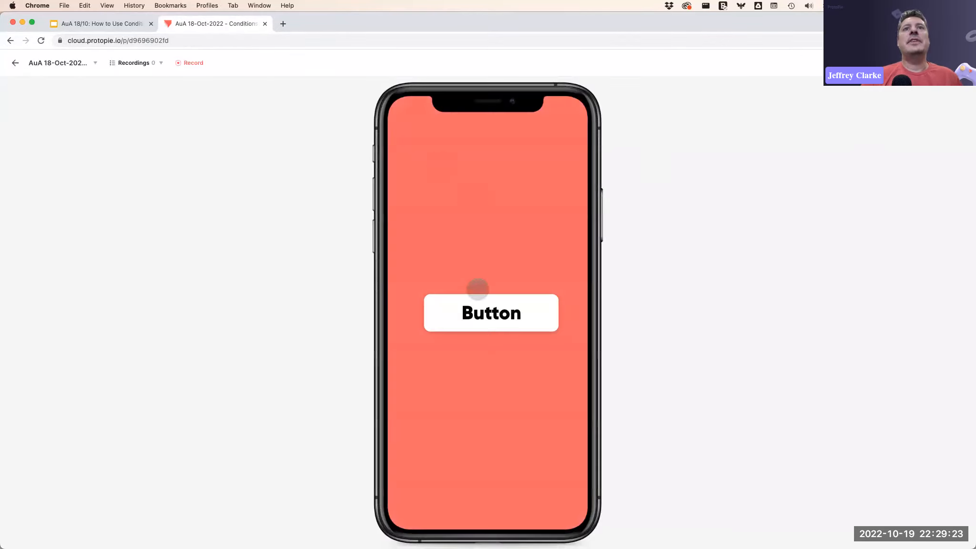
Tap the toggle button in the cloud prototype to test it.
left_click(516, 305)
left_click(523, 309)
left_click(524, 310)
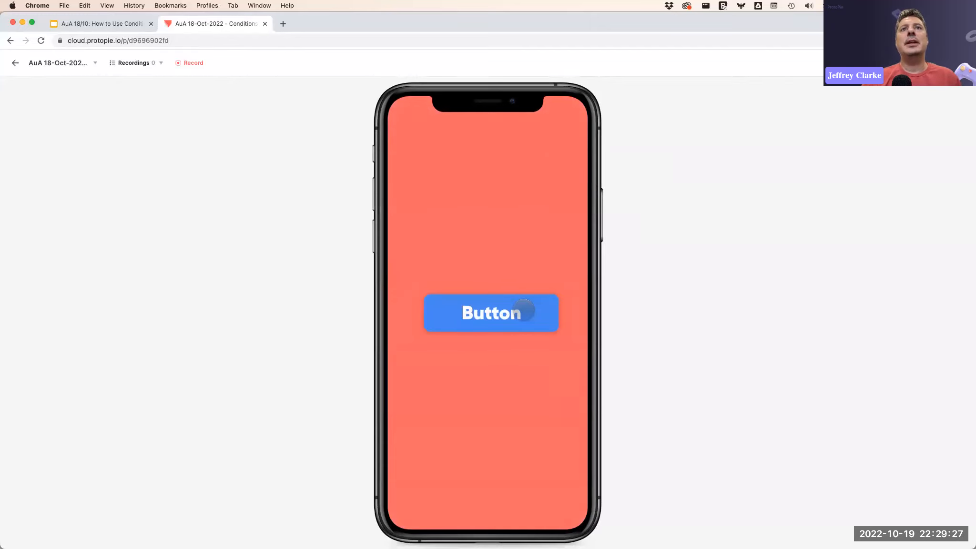
Switch the cloud prototype to Scene 1.
right_click(665, 295)
mouse_move(666, 361)
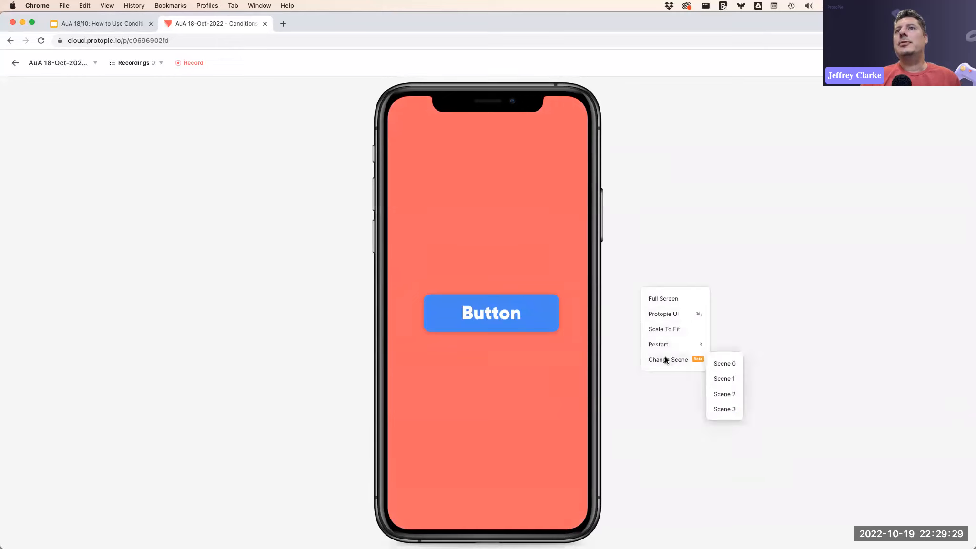
left_click(724, 378)
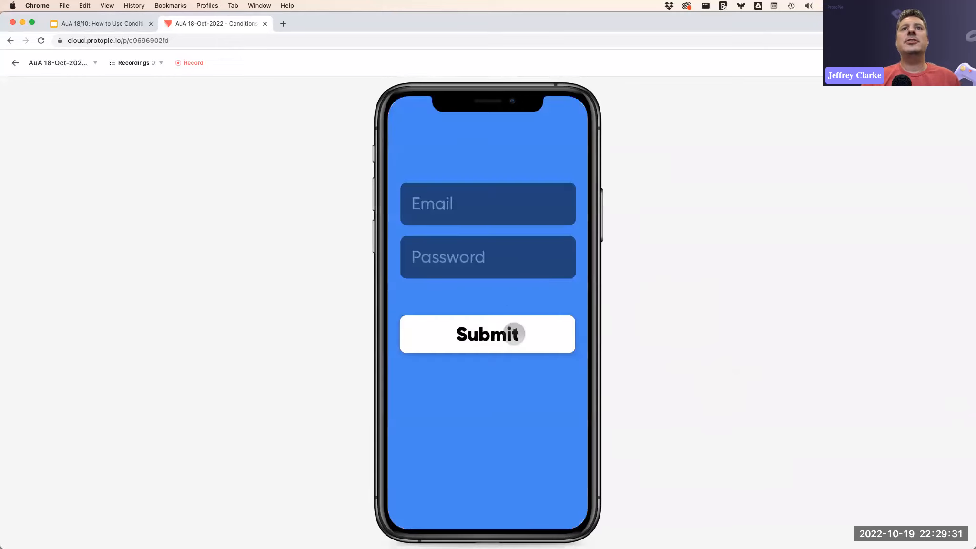
Fill in the form's email field and password, then submit the form.
left_click(514, 334)
left_click(487, 203)
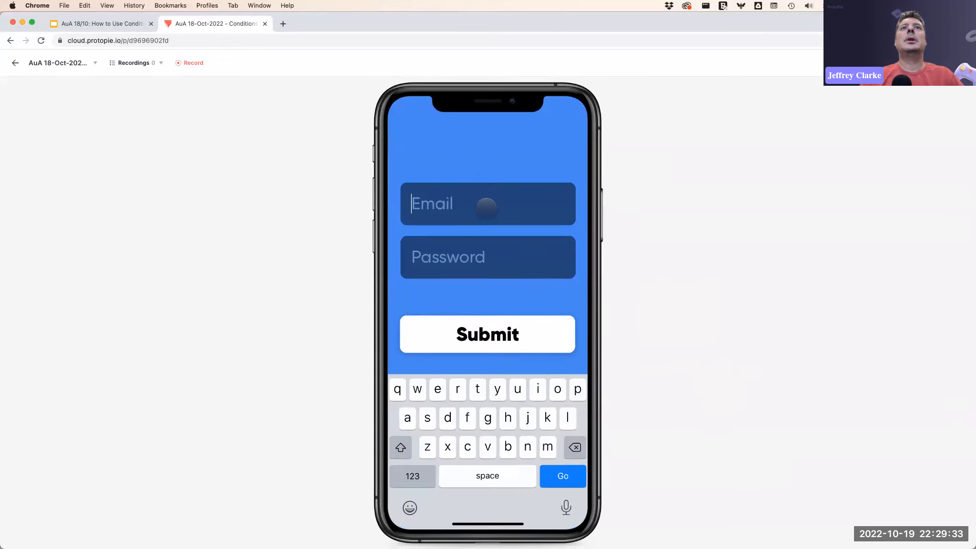
type("adfgvdsf")
left_click(487, 254)
type("asdfasdf")
left_click(495, 339)
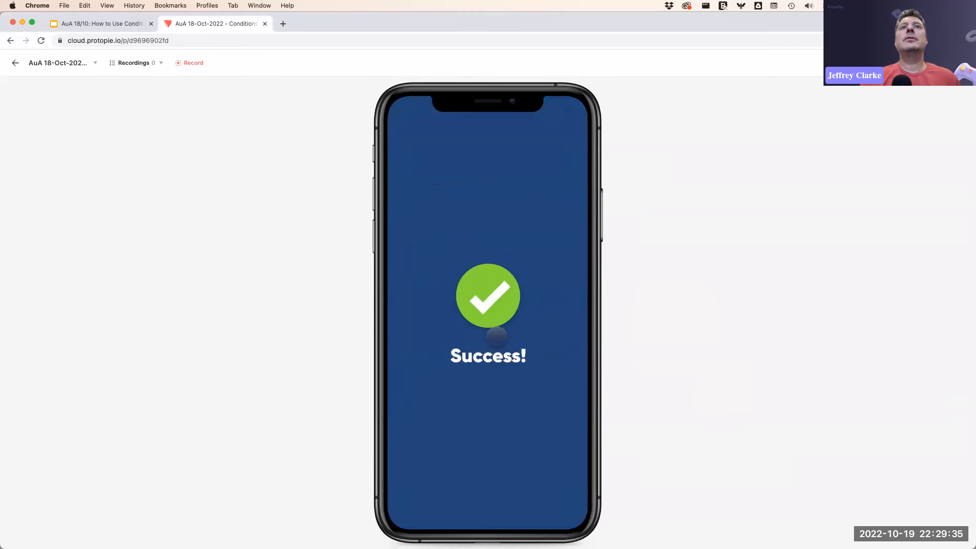
Switch the cloud prototype to Scene 3 to test the video.
right_click(656, 260)
mouse_move(684, 332)
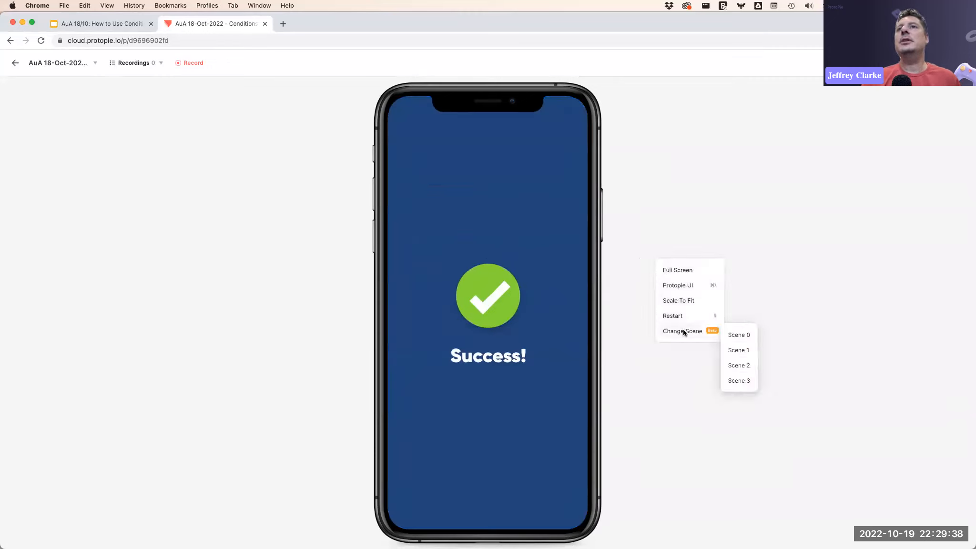
left_click(743, 381)
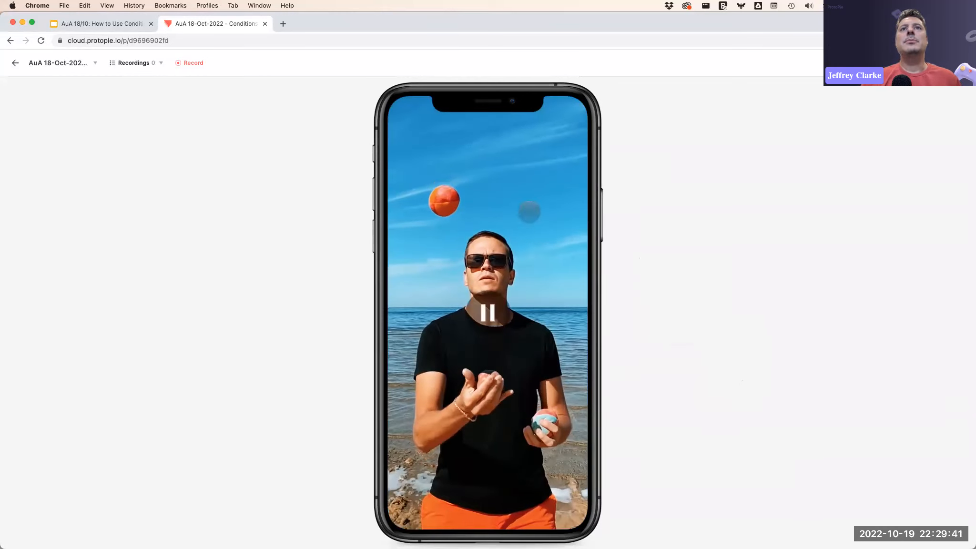
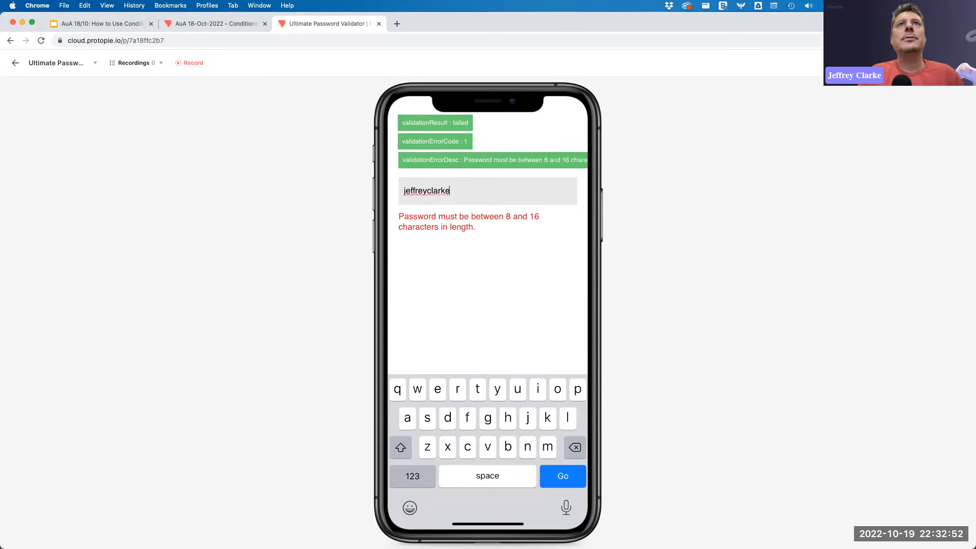
Enter an all-lowercase test password in the validator's password field and submit it.
key("Return")
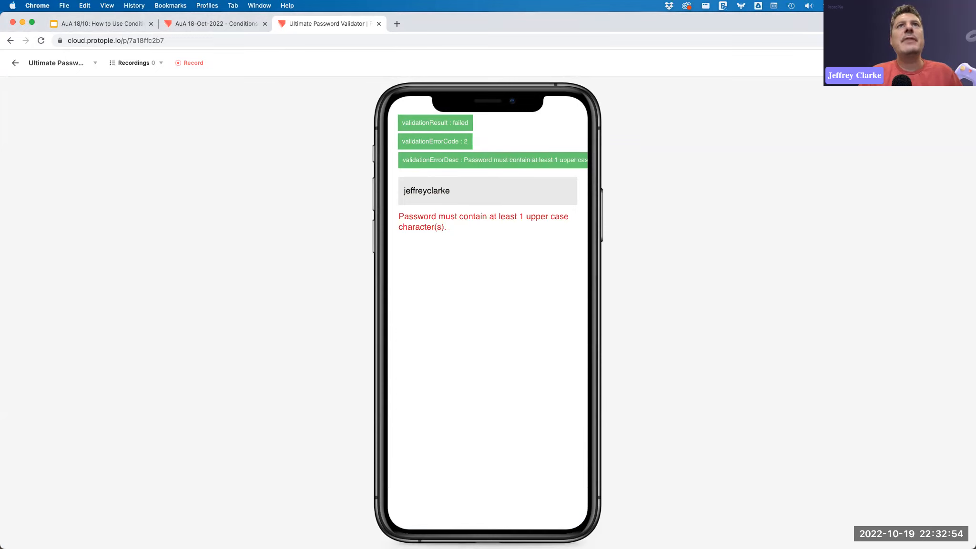
Capitalize the password's first letter and submit it again.
left_click(427, 191)
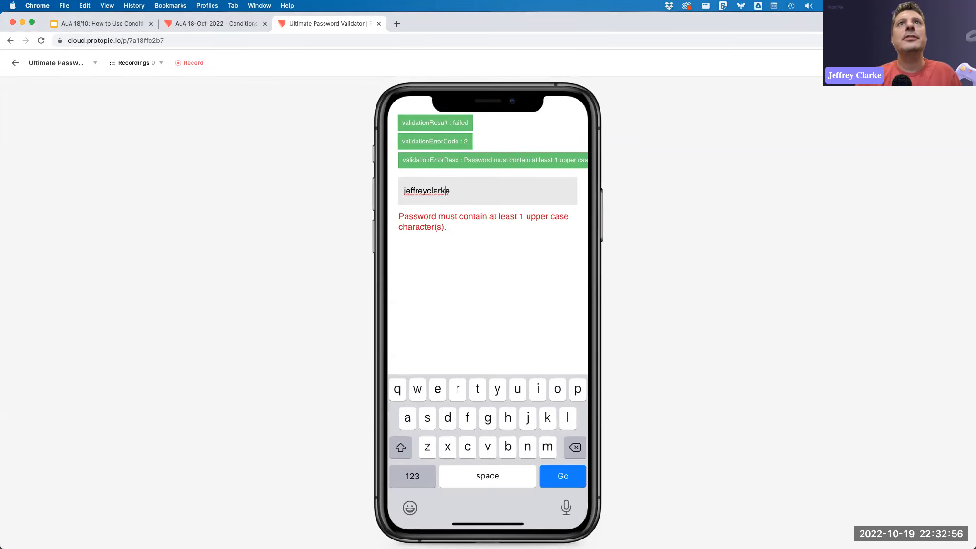
key("Left")
key("Left")
key("Left")
key("Left")
key("Left")
key("Left")
key("BackSpace")
type("J")
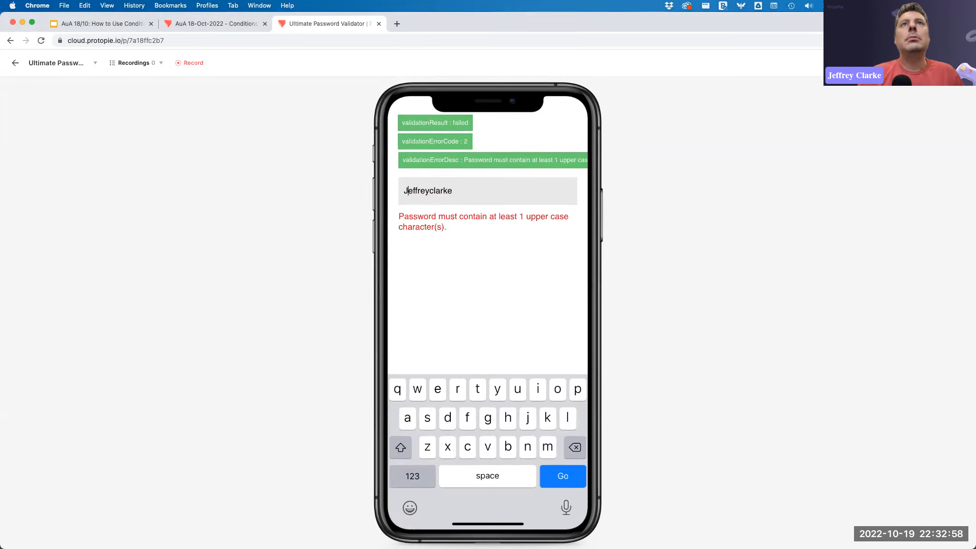
key("Return")
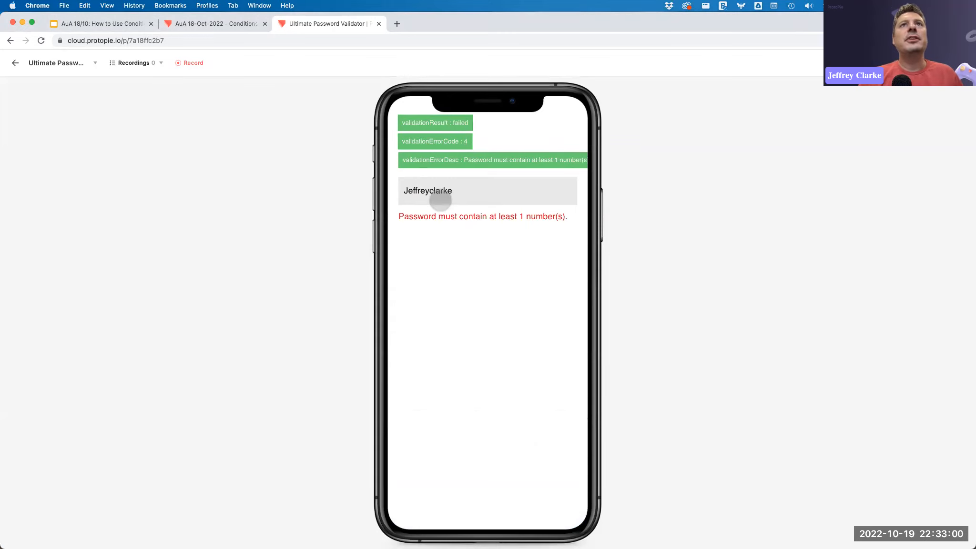
Append a digit and then a special character to the password, submitting after each addition.
left_click(461, 189)
type("0")
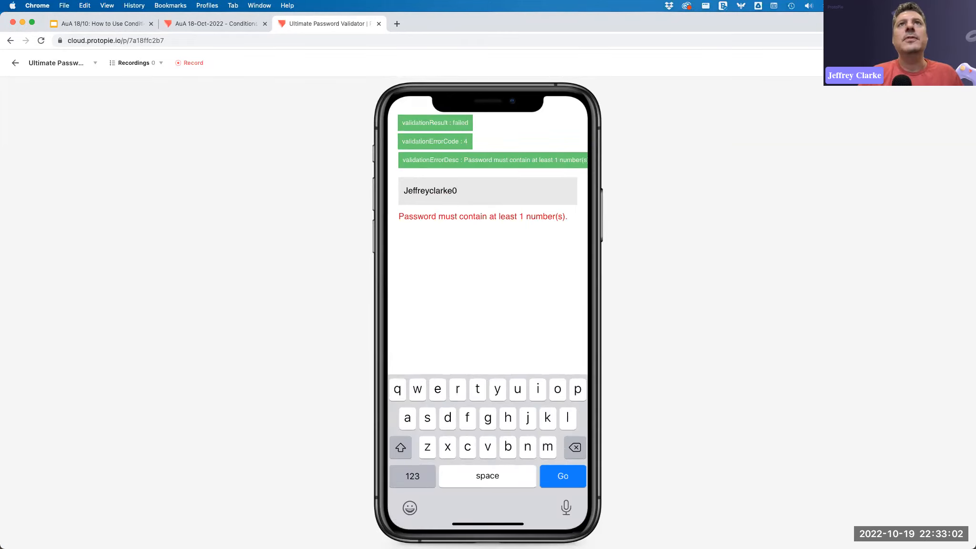
key("Return")
left_click(479, 190)
type("@")
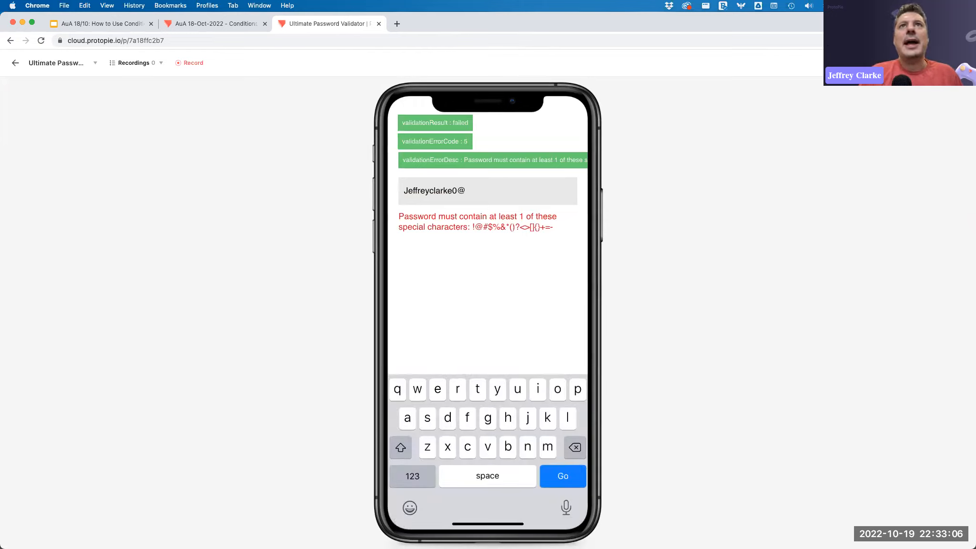
key("Return")
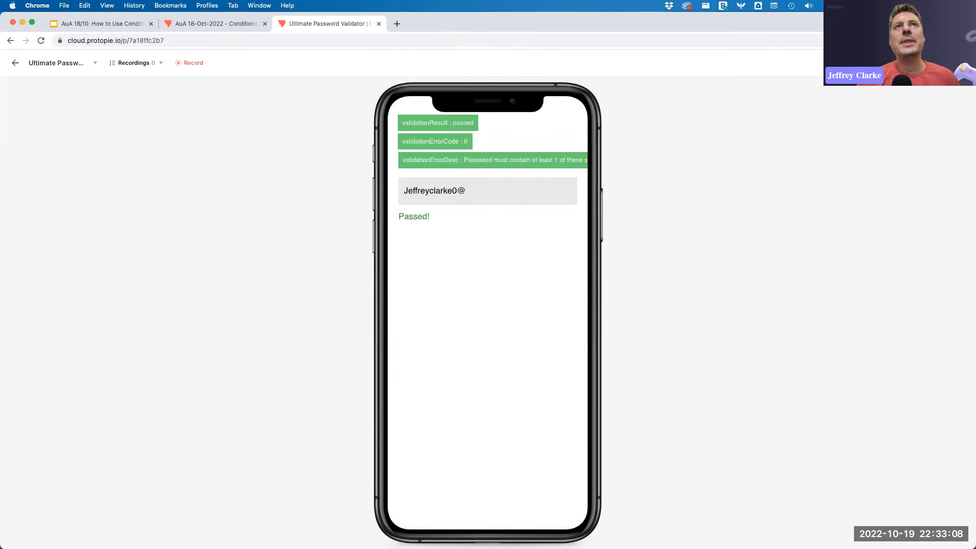
Download the Ultimate Password Validator pie file from the cloud and open it in ProtoPie.
left_click(917, 63)
left_click(896, 104)
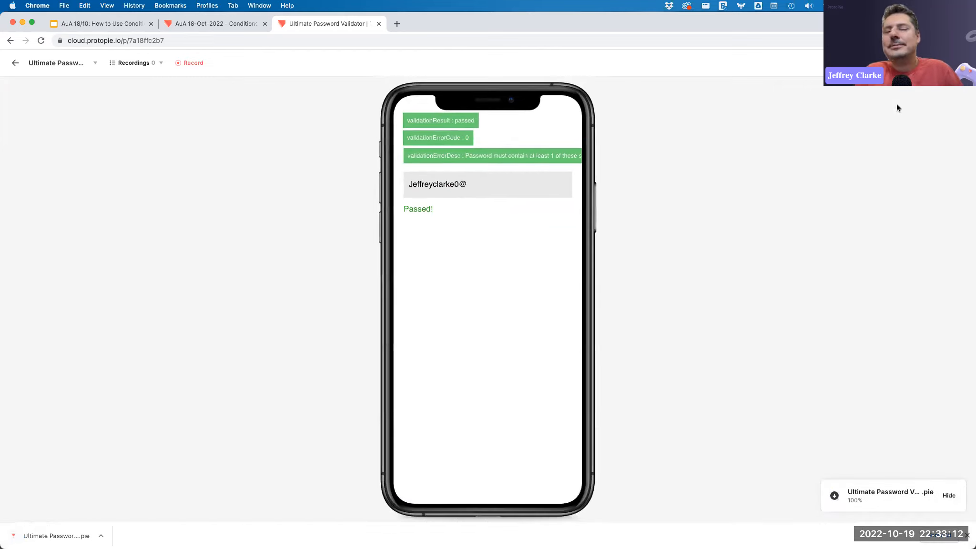
left_click(48, 537)
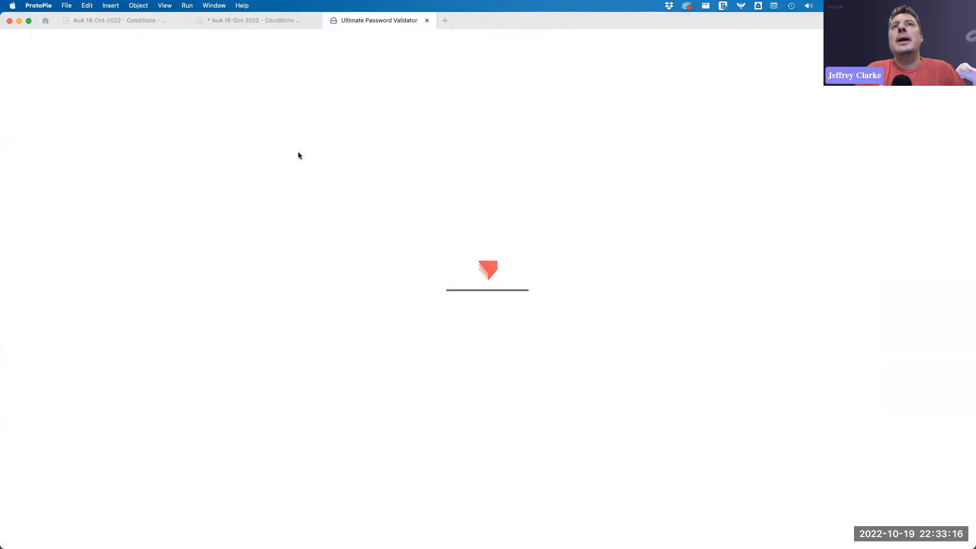
Select the Ultimate Validator component instance and inspect its override values.
scroll(537, 209, "right", 2)
scroll(537, 209, "up", 1)
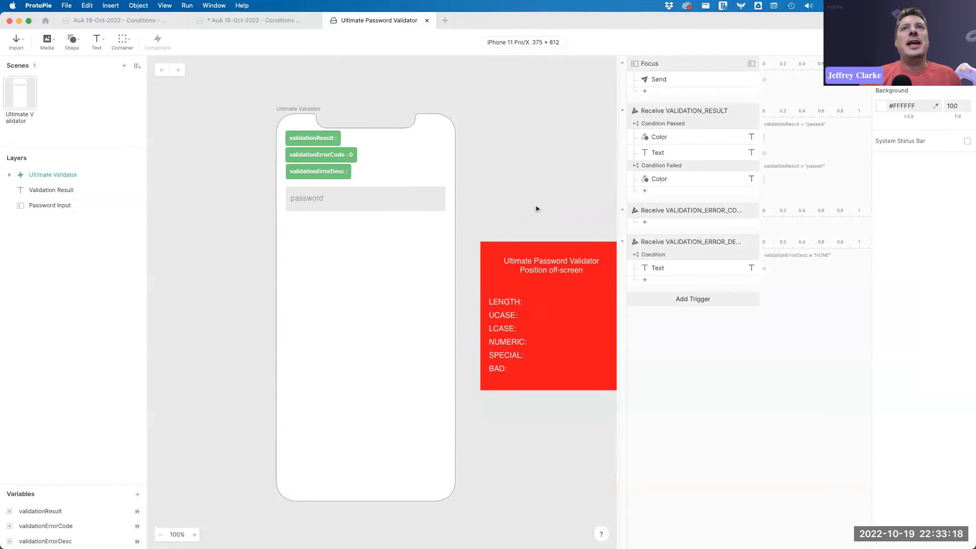
left_click(521, 294)
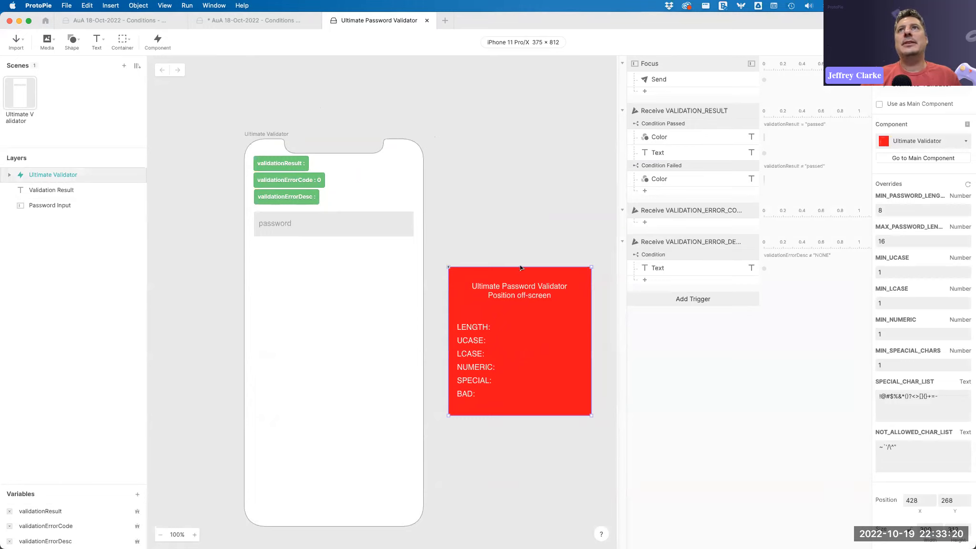
left_click(328, 228)
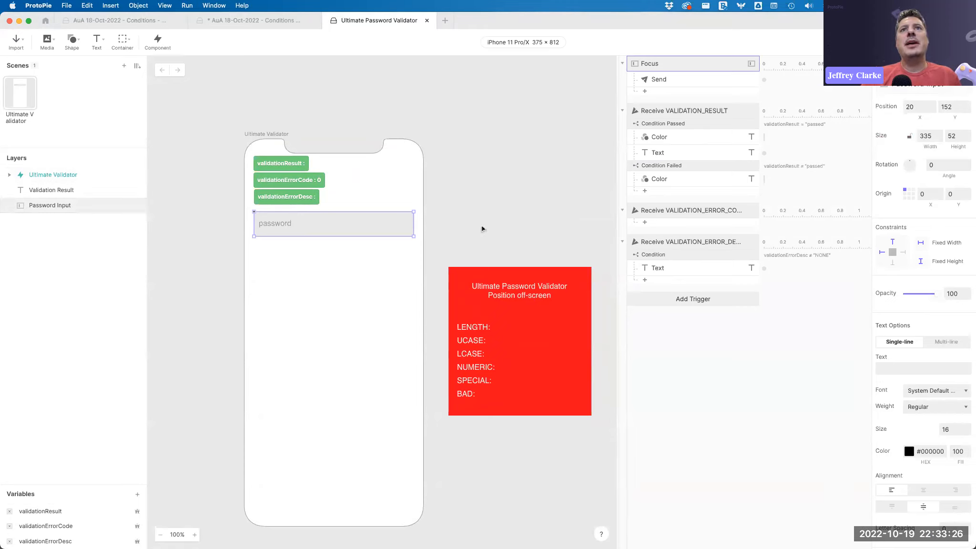
left_click(518, 289)
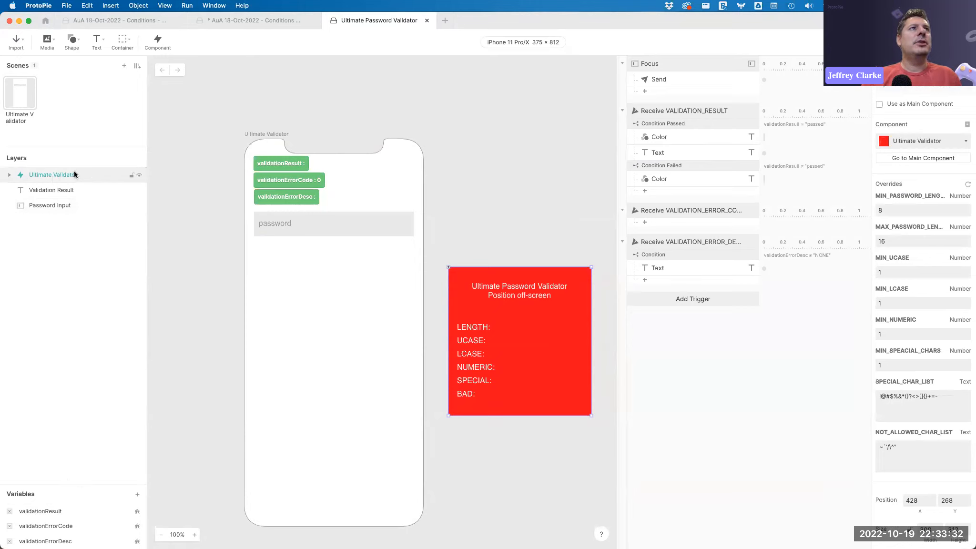
left_click(907, 209)
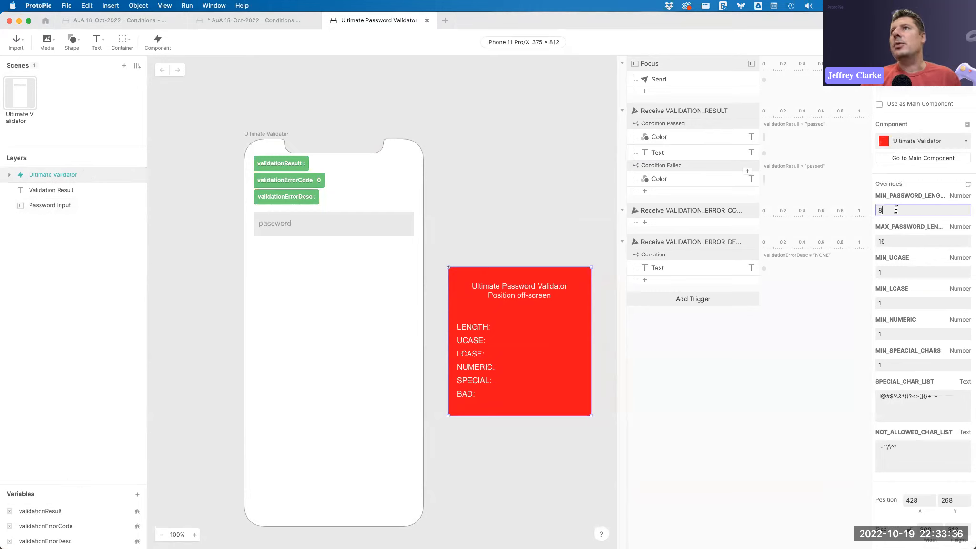
double_click(901, 208)
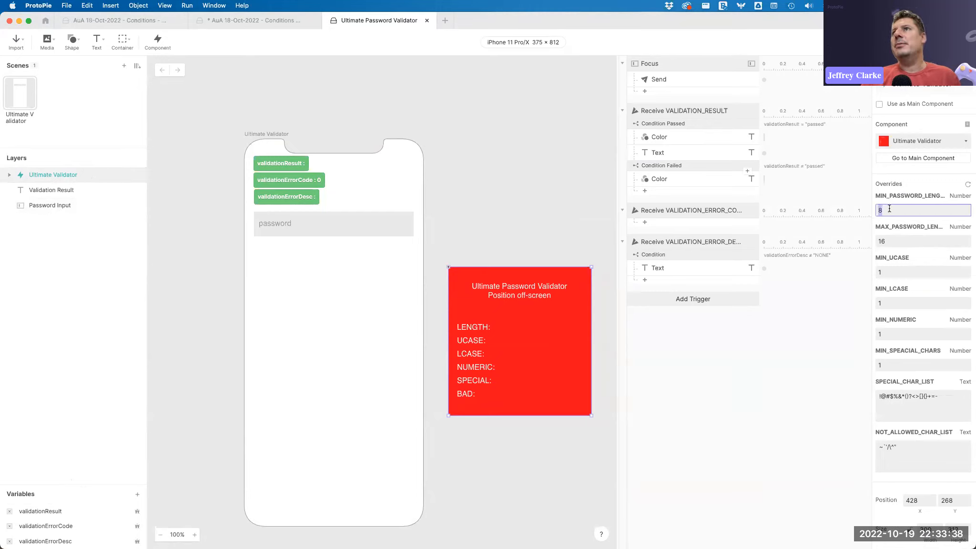
left_click(900, 240)
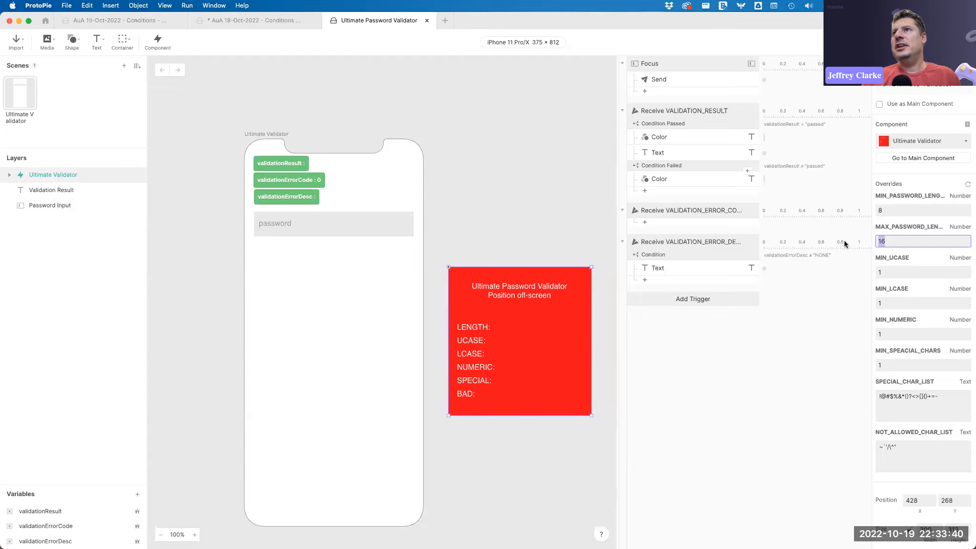
left_click(898, 270)
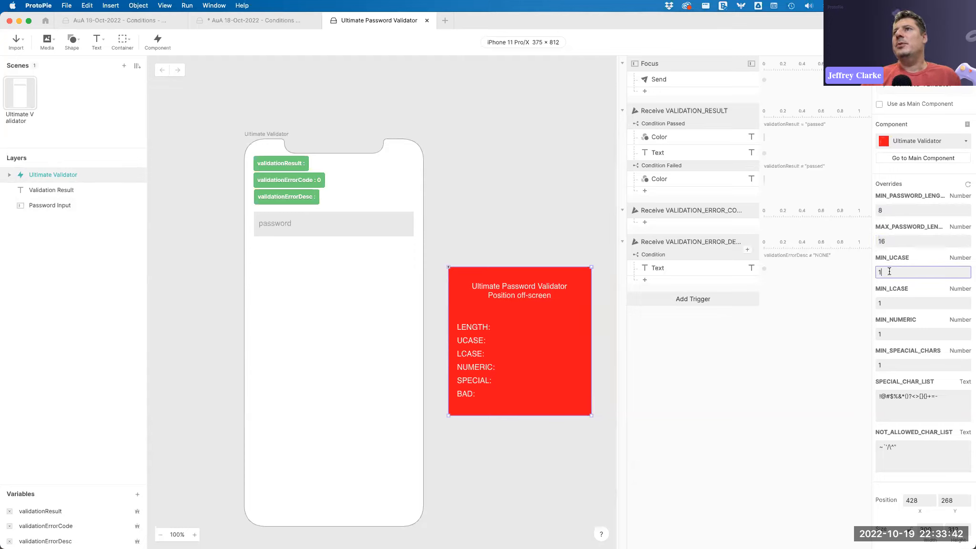
key("Tab")
key("Tab")
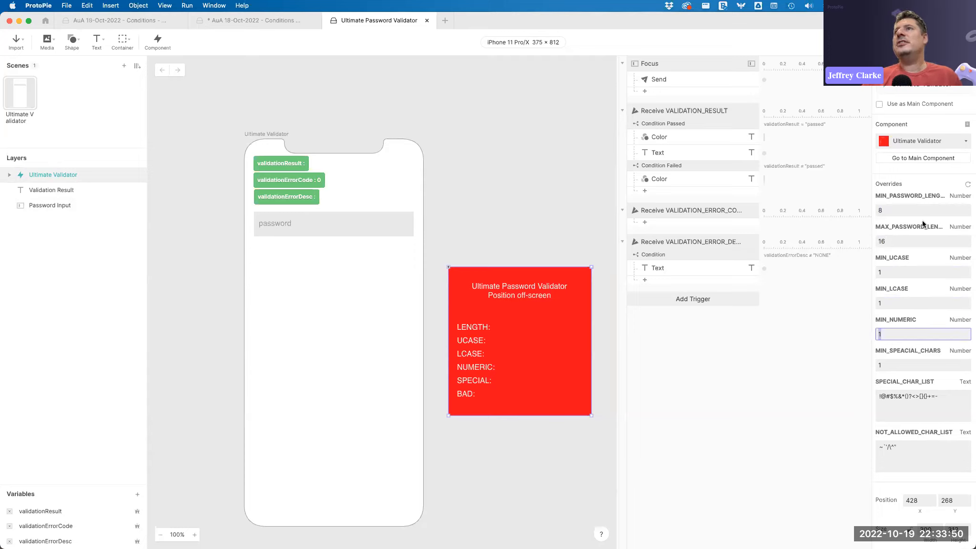
Open the Ultimate Validator main component for editing from the local components library.
double_click(30, 175)
left_click(21, 175)
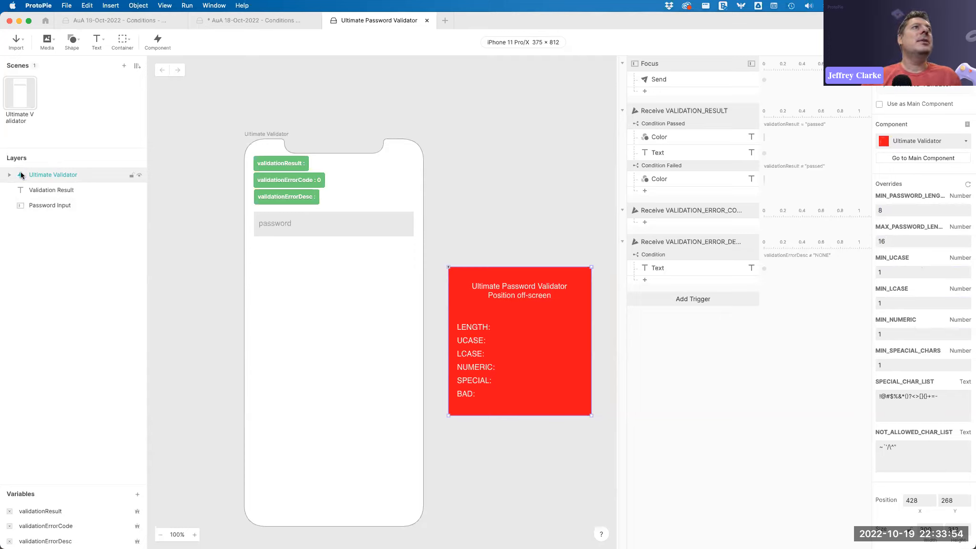
left_click(137, 65)
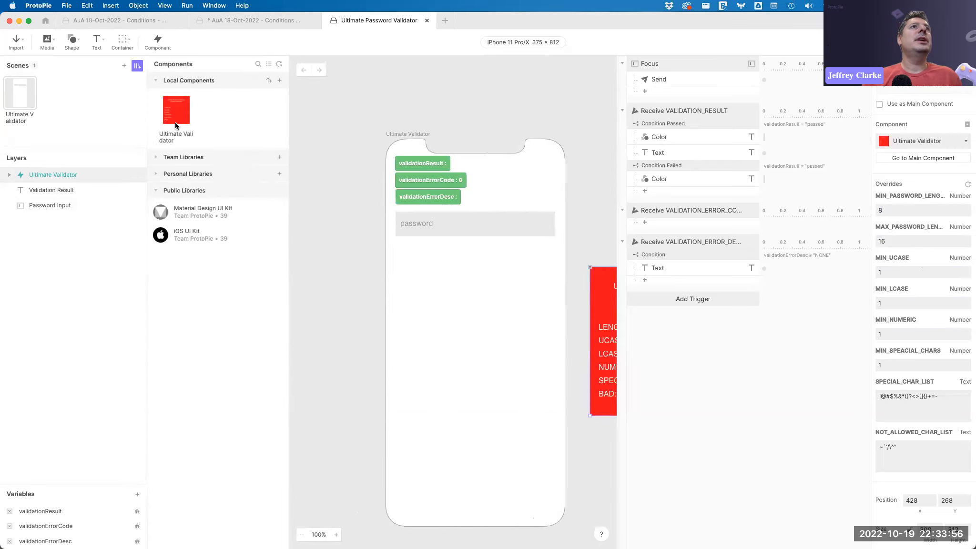
double_click(176, 114)
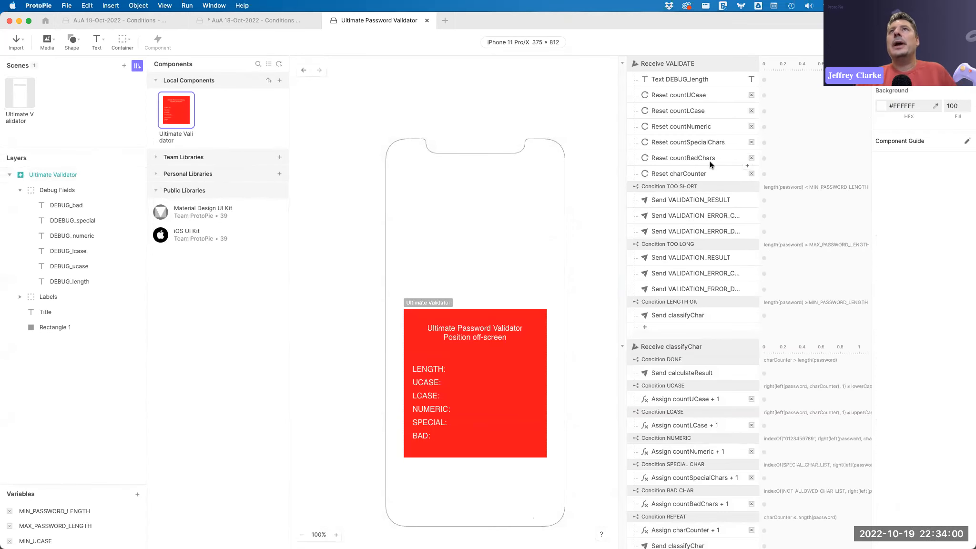
Examine the Receive VALIDATE trigger's reset responses and the component's variables.
left_click(709, 64)
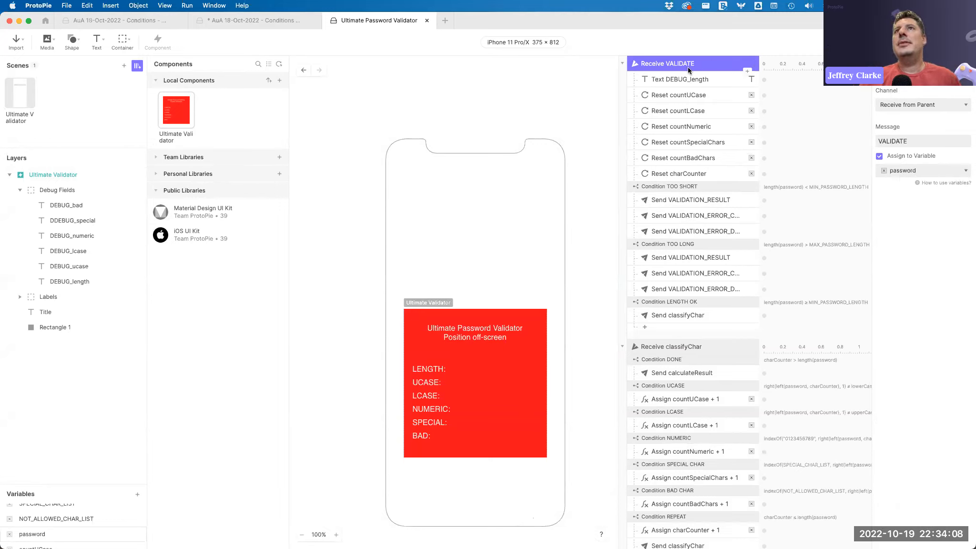
left_click(692, 96)
left_click(692, 111)
left_click(691, 127)
left_click(689, 142)
left_click(687, 157)
left_click(686, 173)
left_click(688, 96)
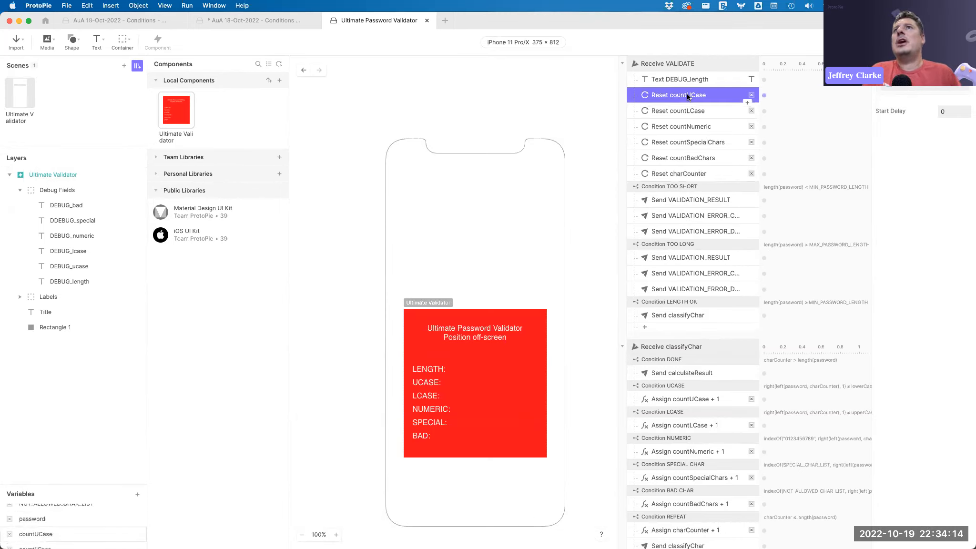
left_click(687, 113)
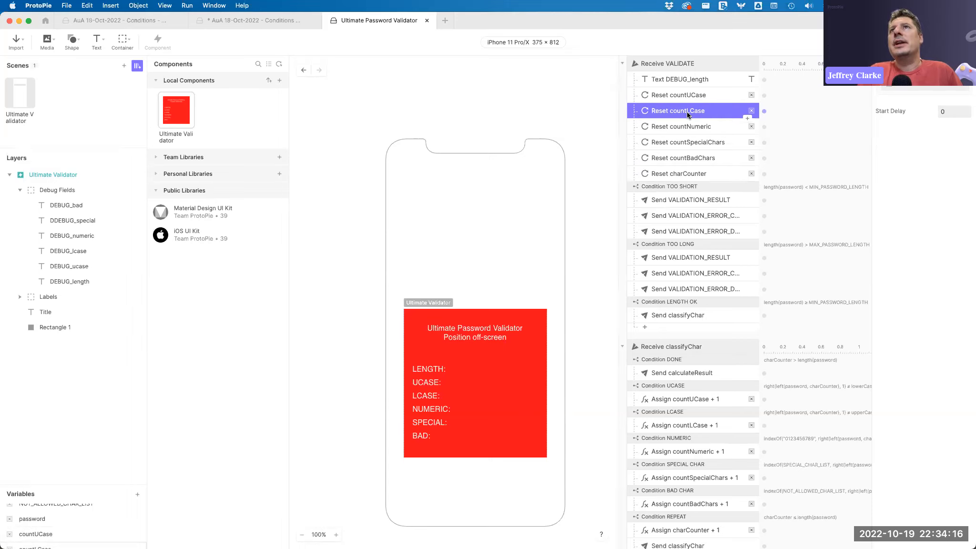
left_click(691, 127)
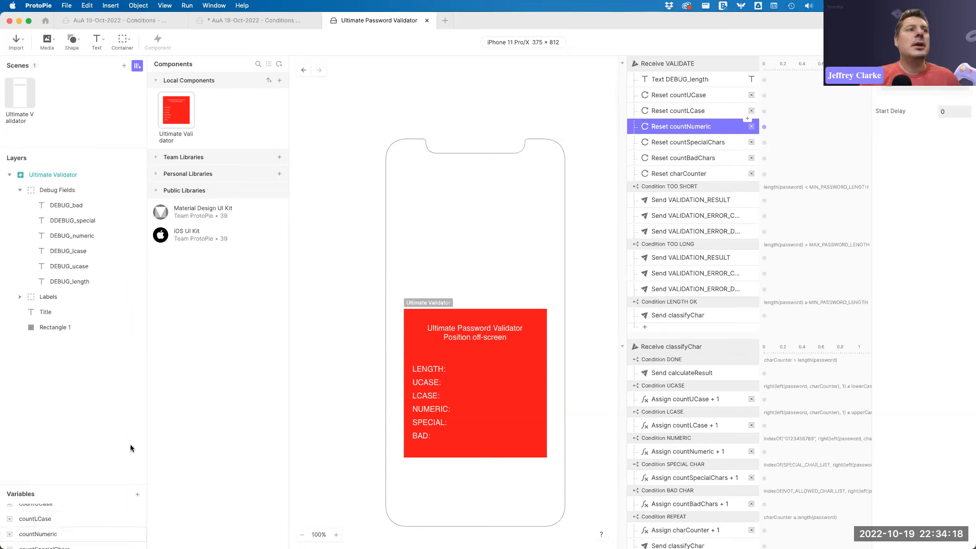
left_click_drag(115, 485, 140, 232)
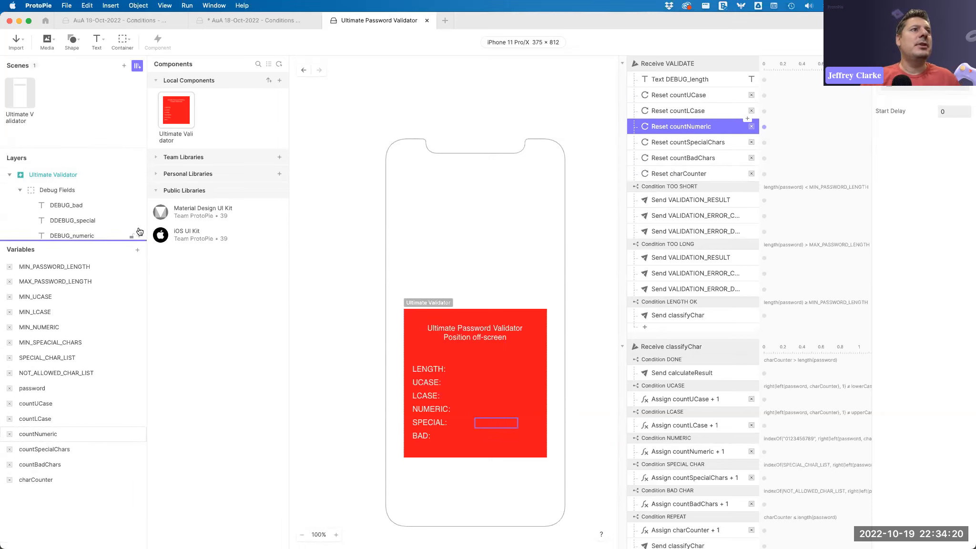
left_click(38, 433)
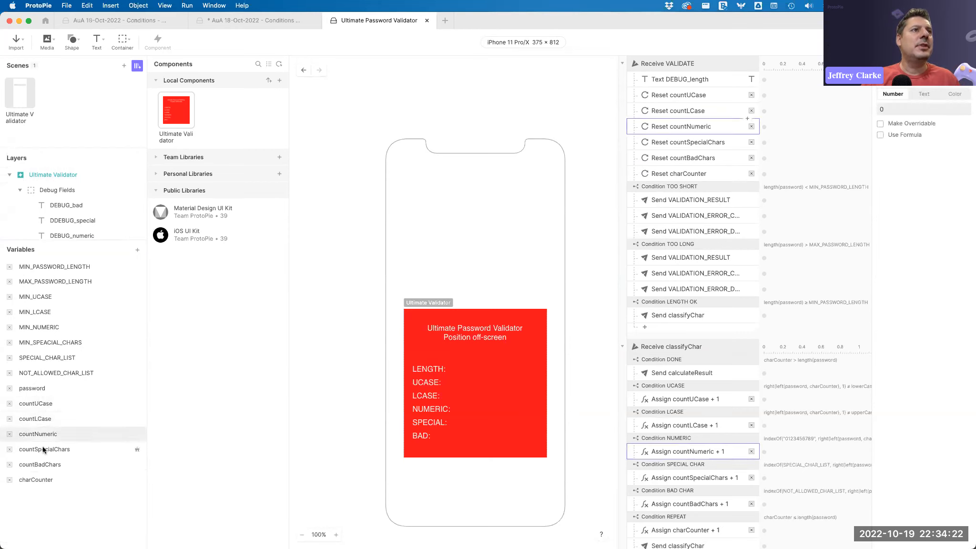
Examine the length conditions in the Receive VALIDATE trigger and the result and error messages each one sends.
left_click(703, 187)
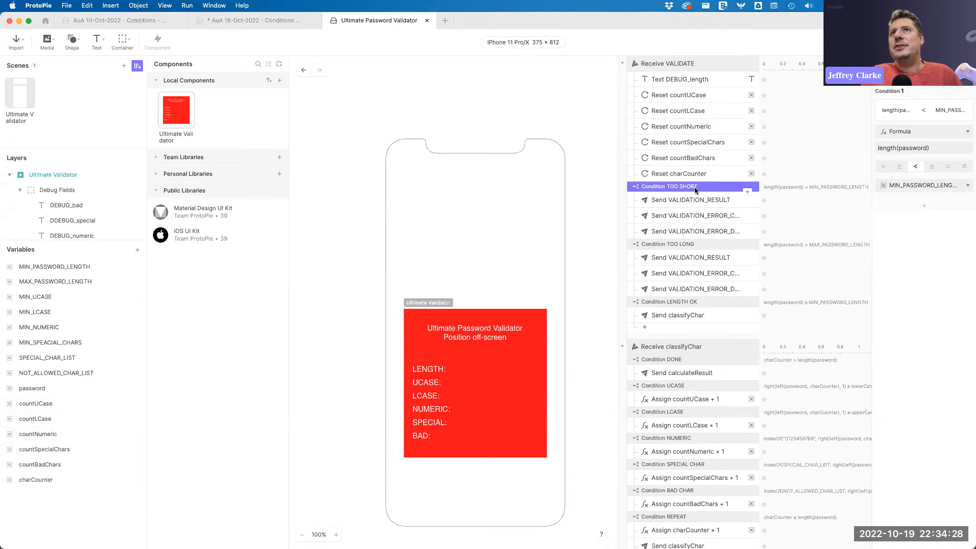
left_click(698, 201)
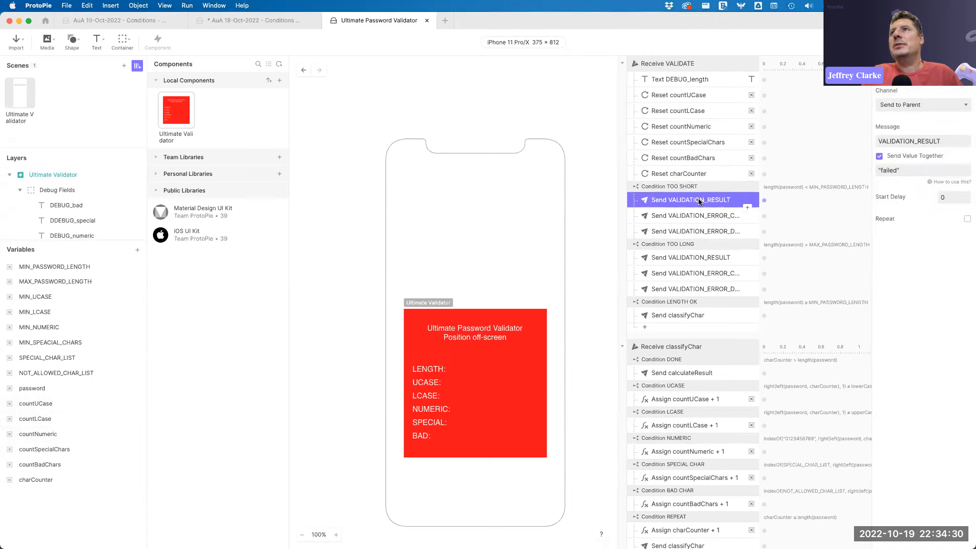
left_click(708, 218)
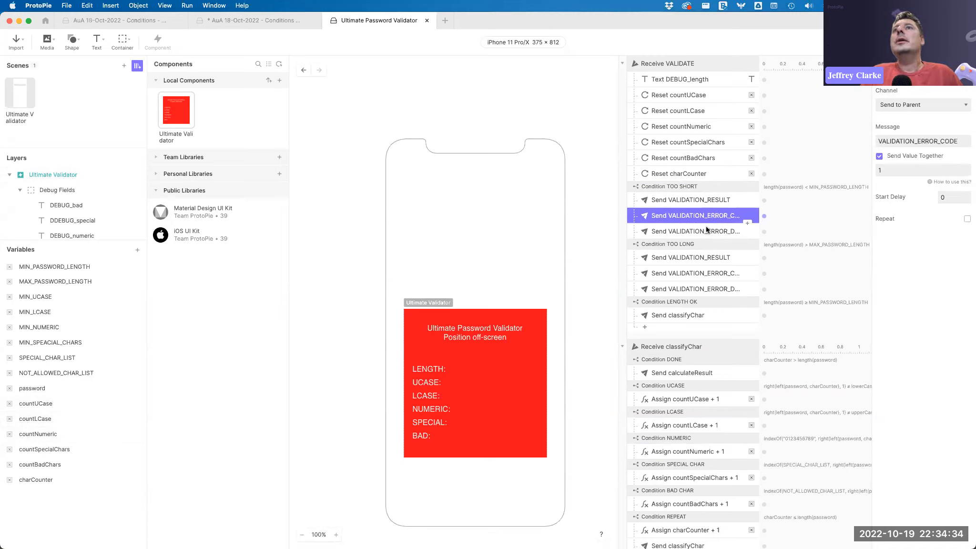
left_click(706, 227)
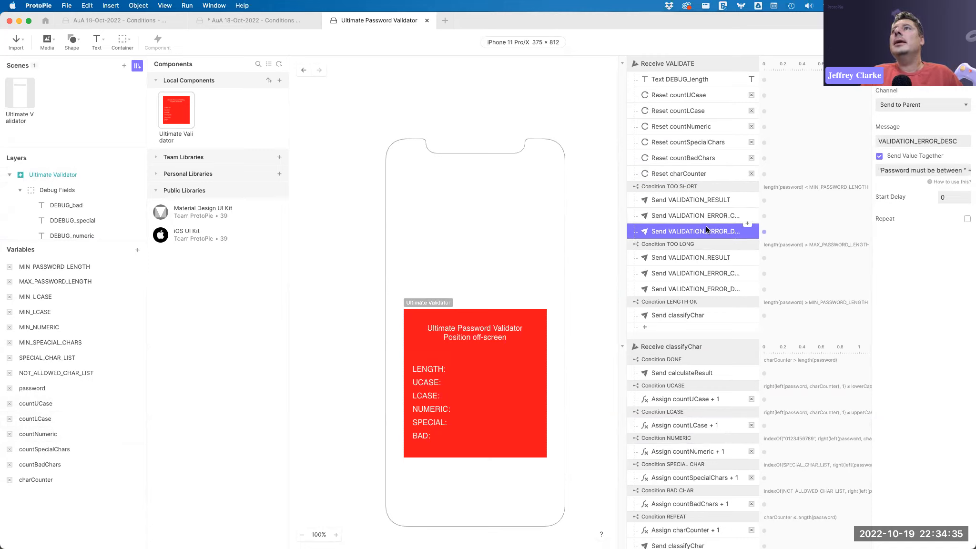
left_click(886, 170)
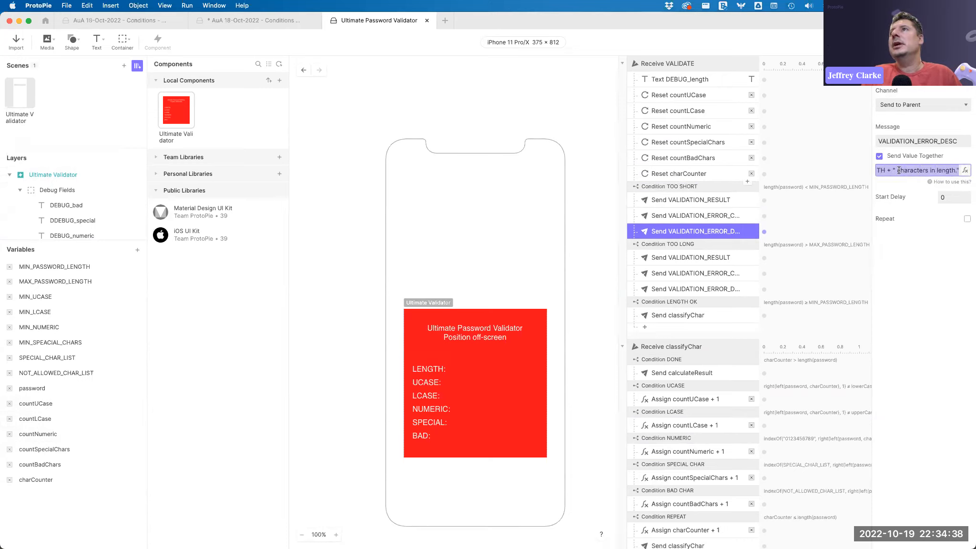
scroll(899, 170, "left", 5)
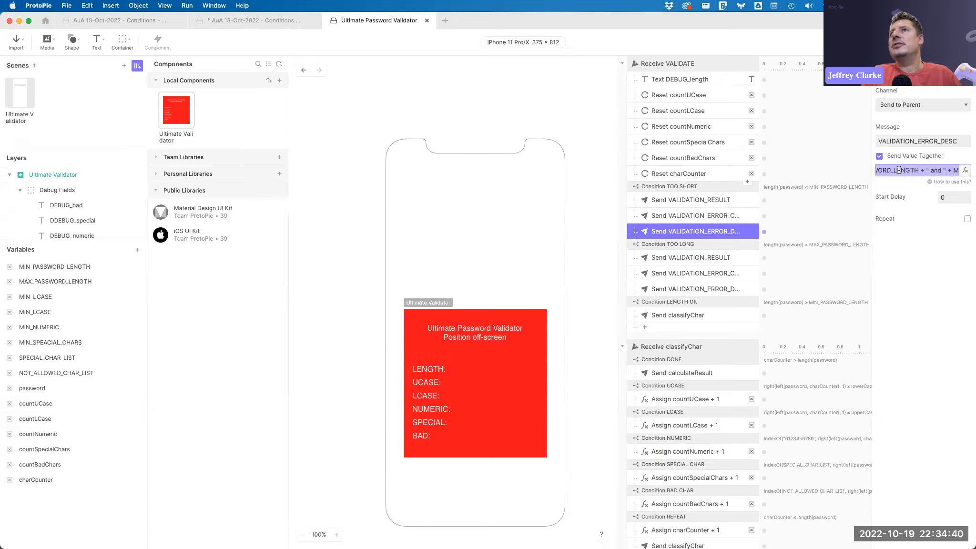
left_click(722, 244)
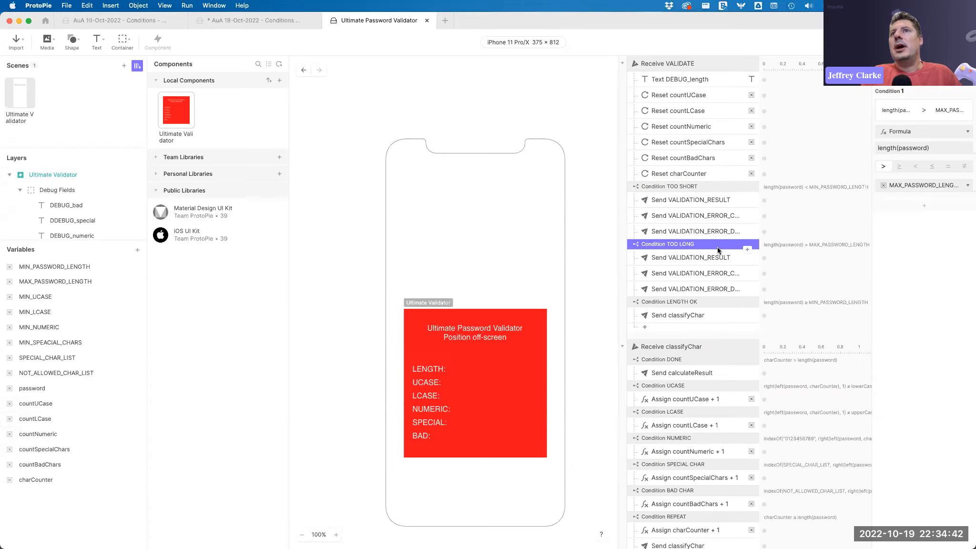
left_click(705, 302)
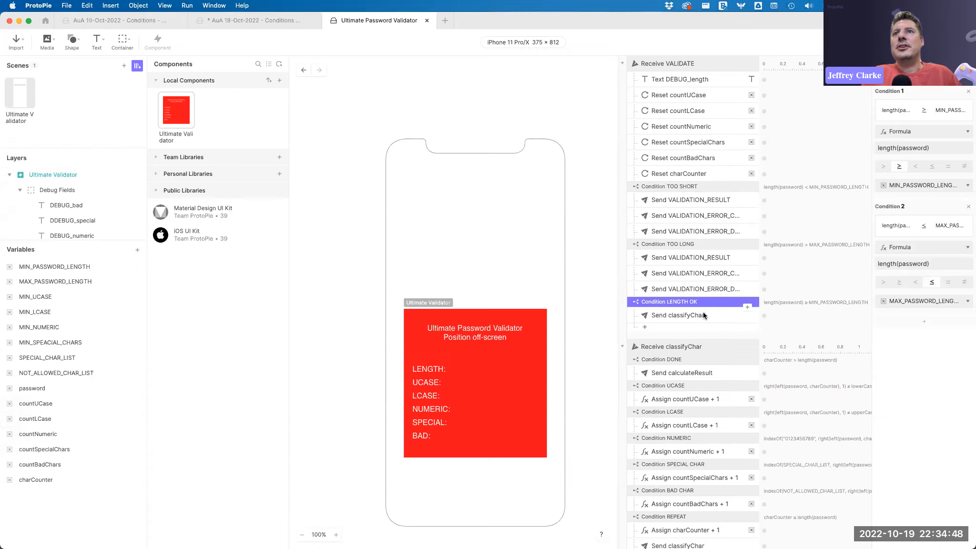
left_click(689, 316)
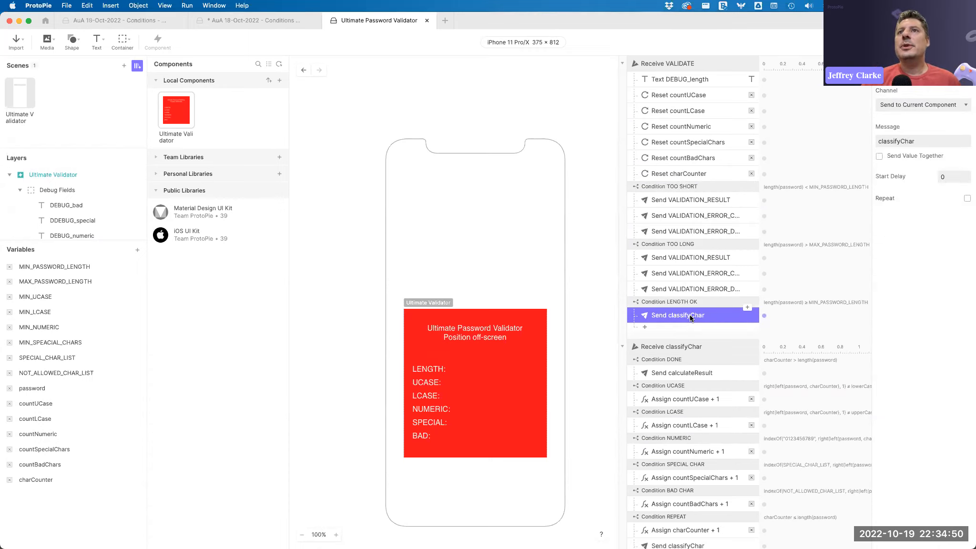
Examine the Receive classifyChar trigger's character-type conditions and the counter assignments under each.
left_click(687, 344)
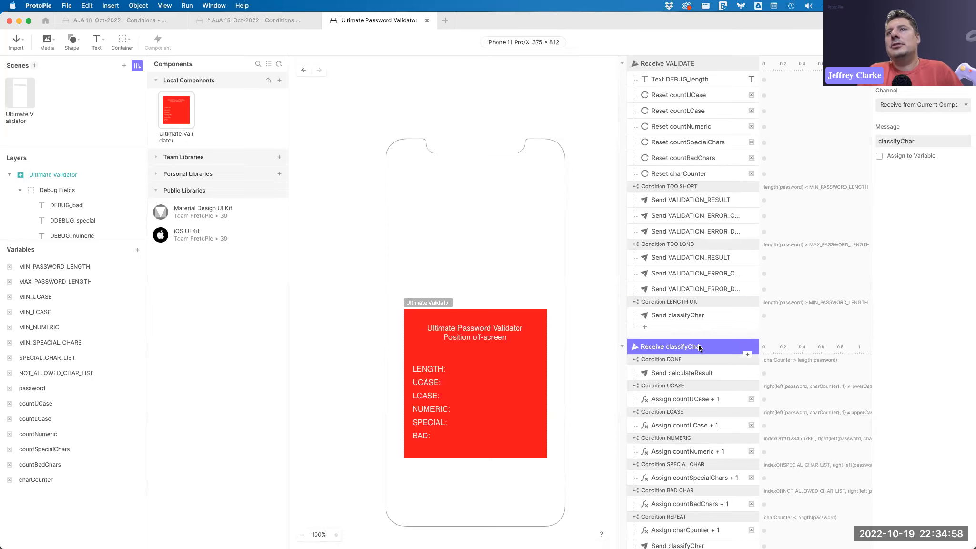
scroll(698, 347, "down", 3)
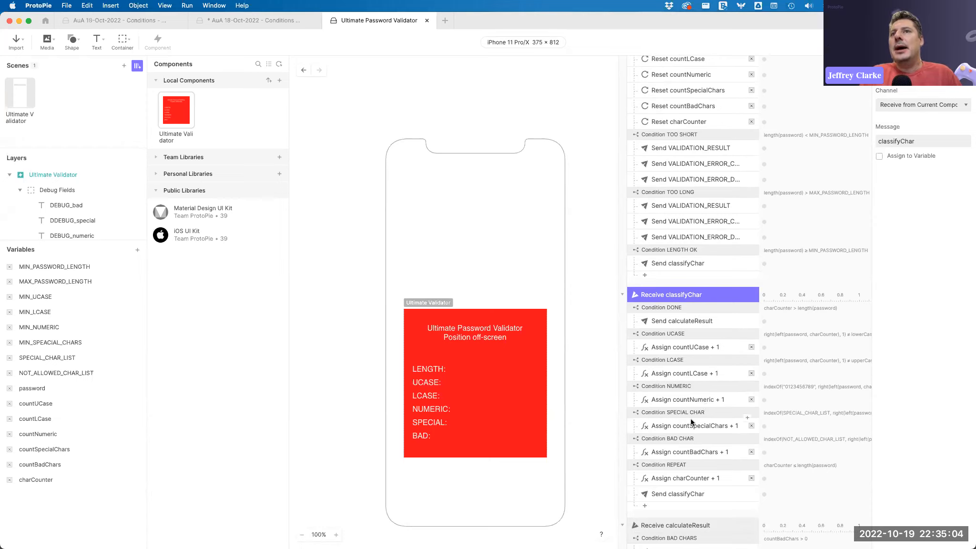
left_click(673, 305)
left_click(705, 294)
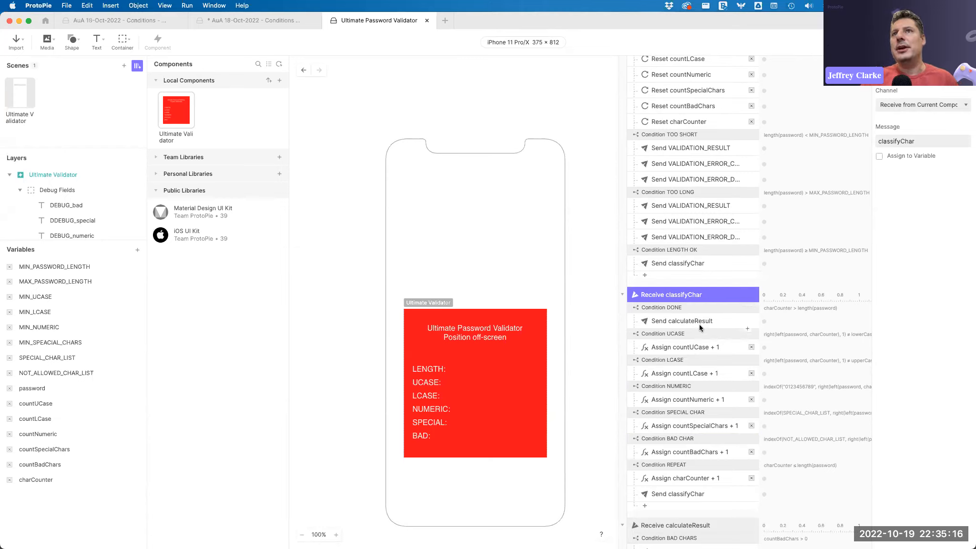
left_click(687, 319)
left_click(684, 332)
left_click(686, 343)
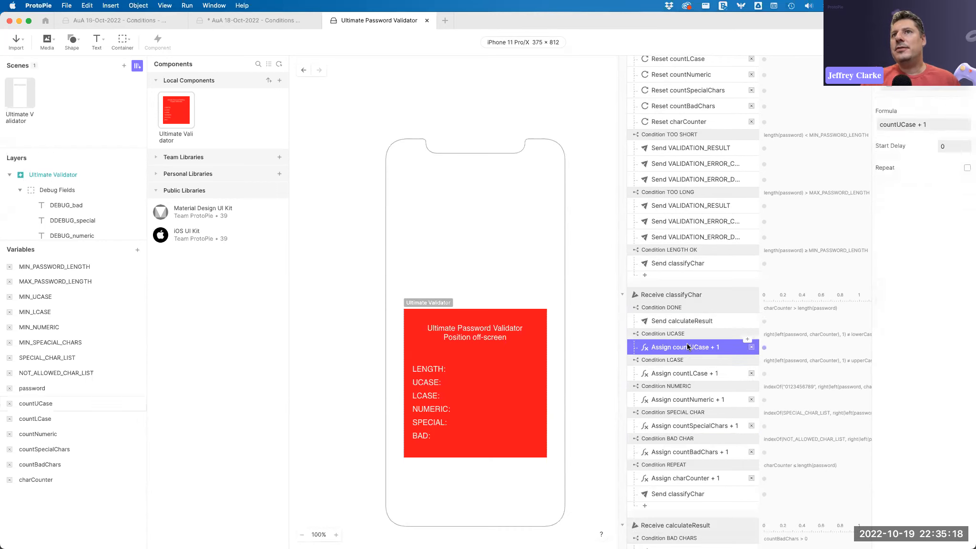
left_click(686, 335)
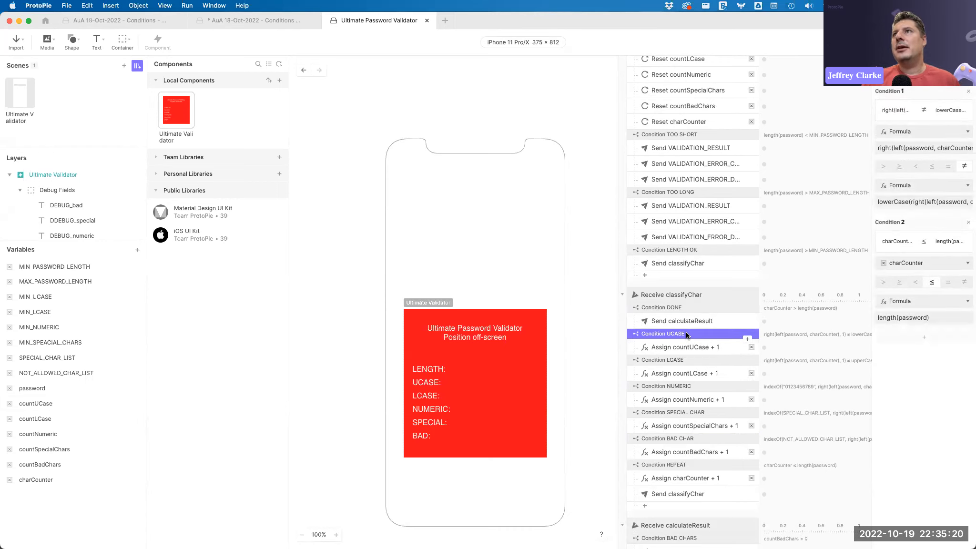
left_click(683, 348)
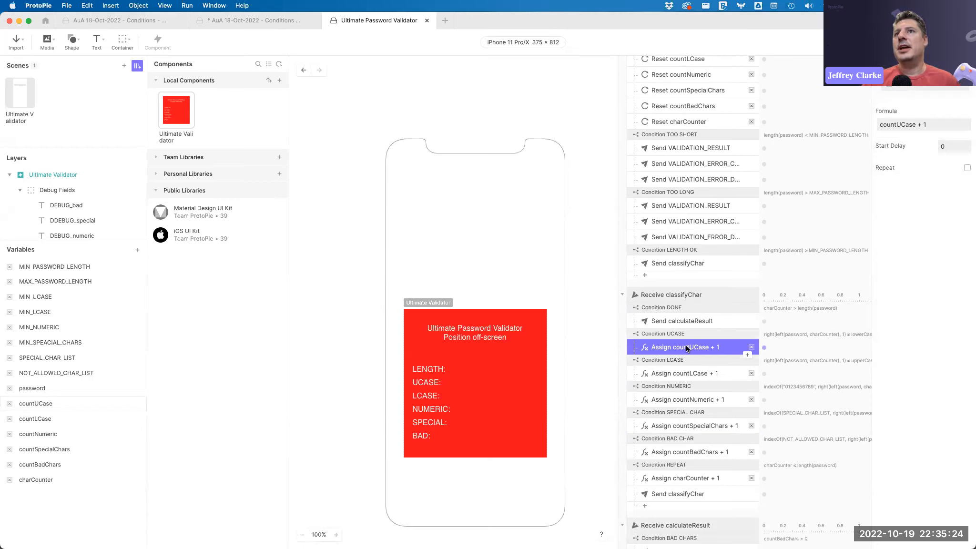
left_click(689, 359)
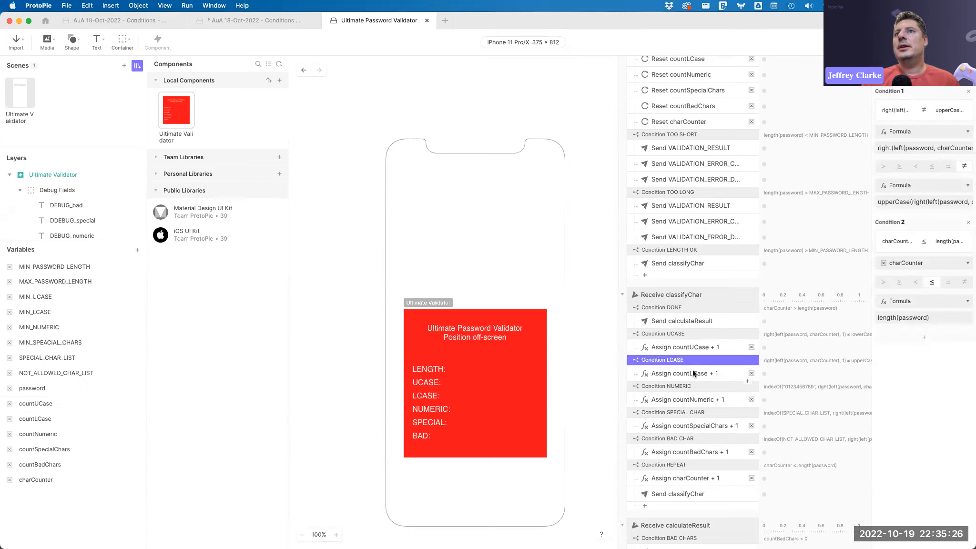
left_click(691, 374)
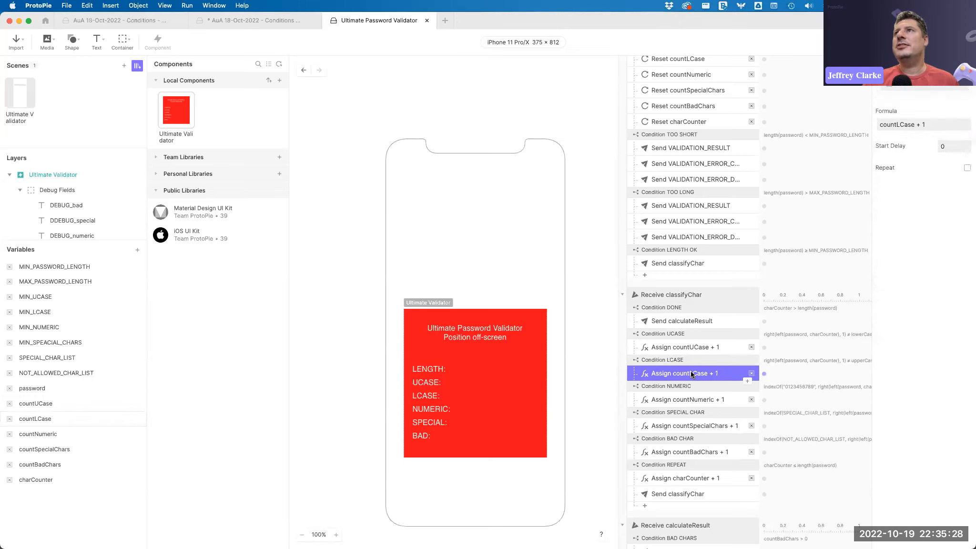
left_click(677, 400)
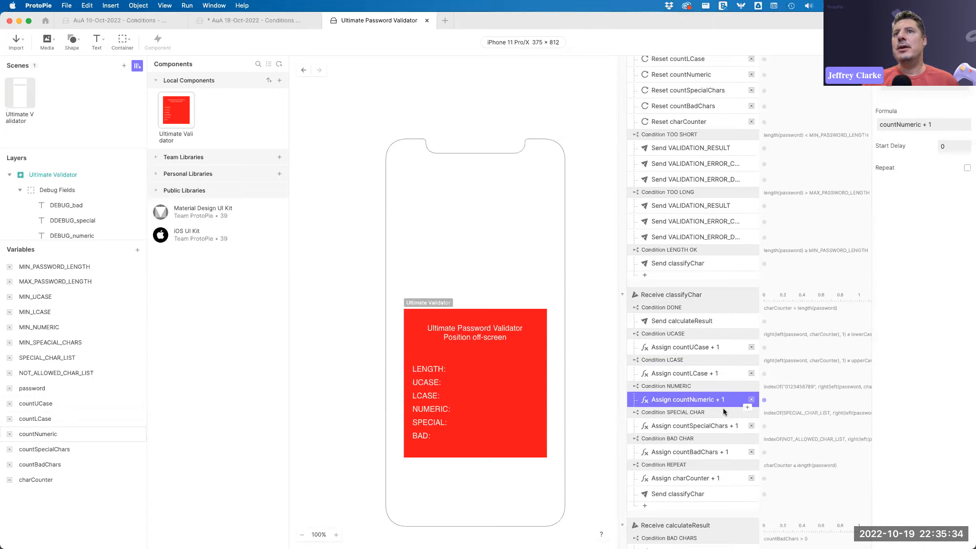
left_click(699, 427)
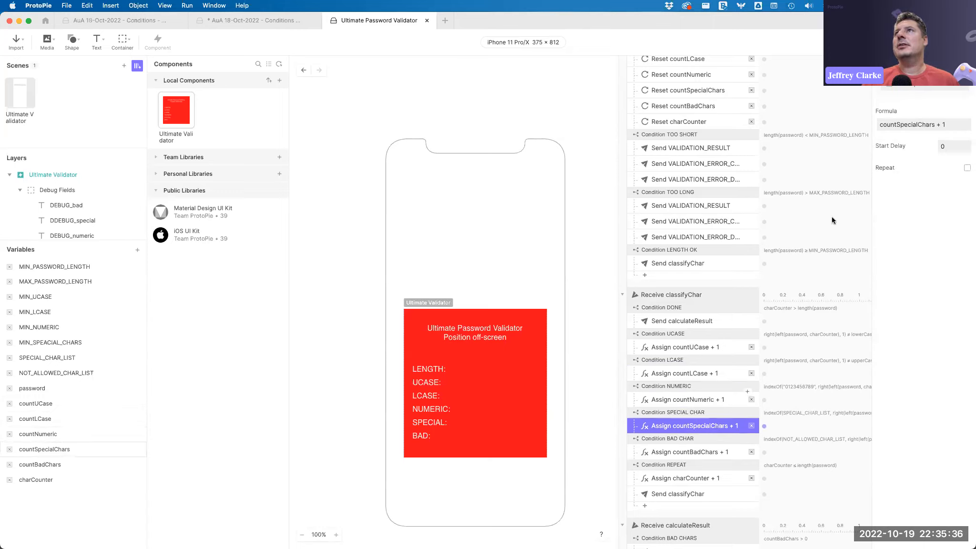
left_click(693, 451)
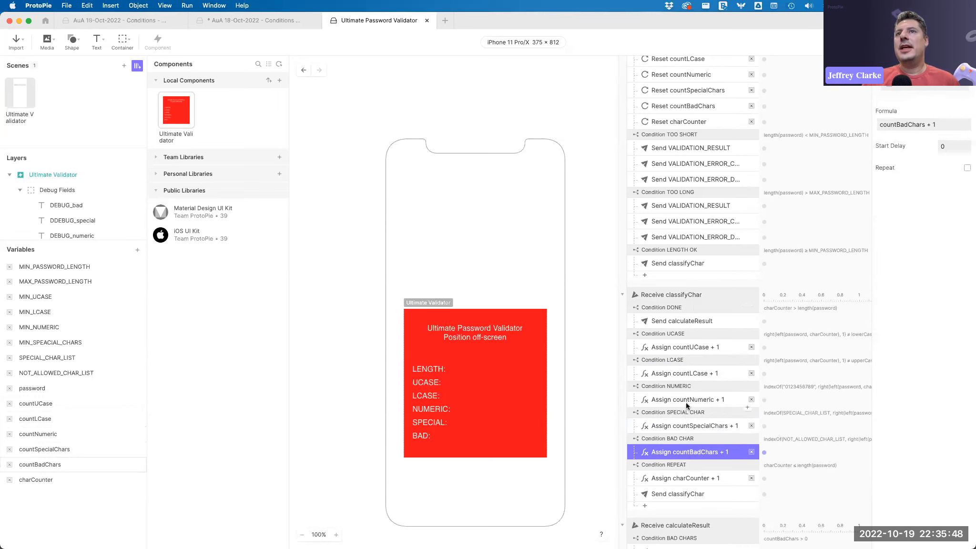
left_click(693, 320)
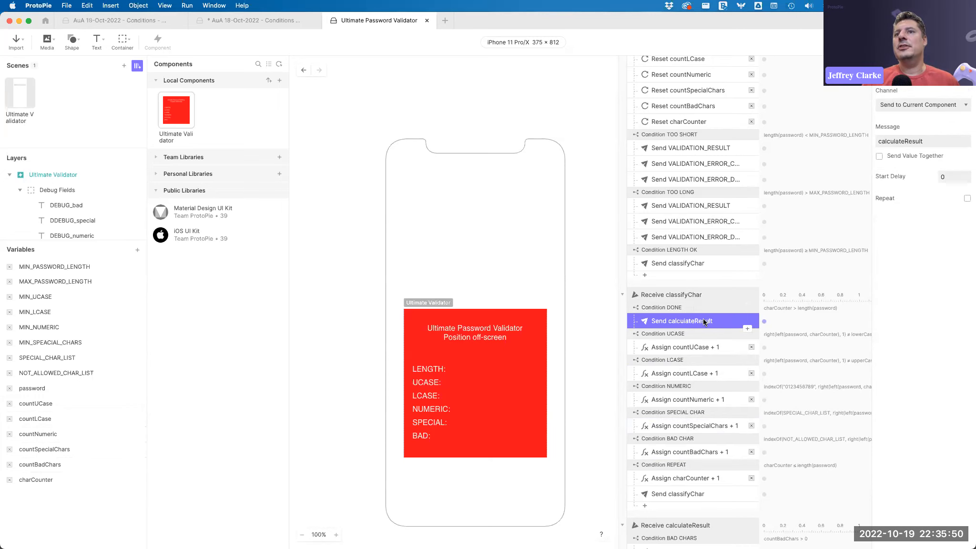
Examine the Receive calculateResult trigger's bad-character and special-character conditions and their error messages.
scroll(703, 319, "down", 5)
left_click(696, 289)
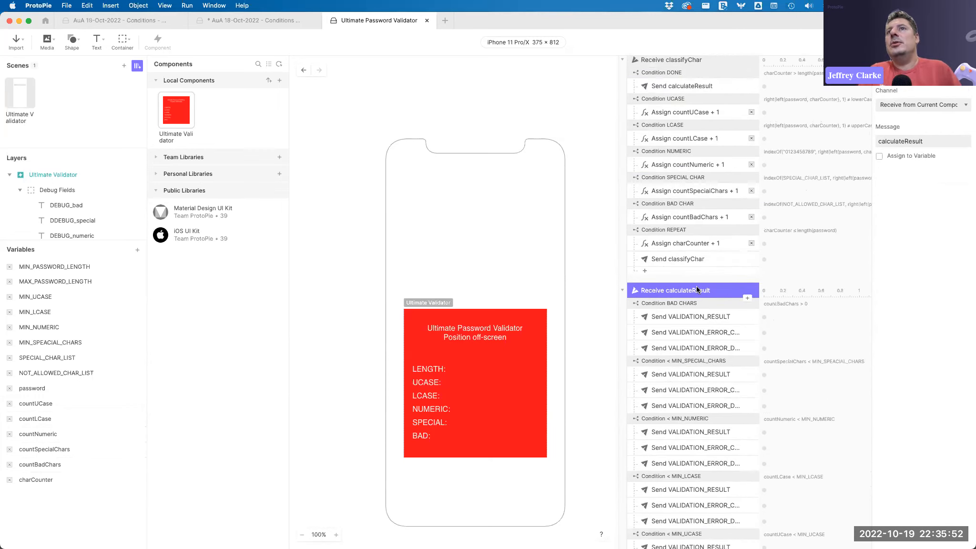
left_click(700, 305)
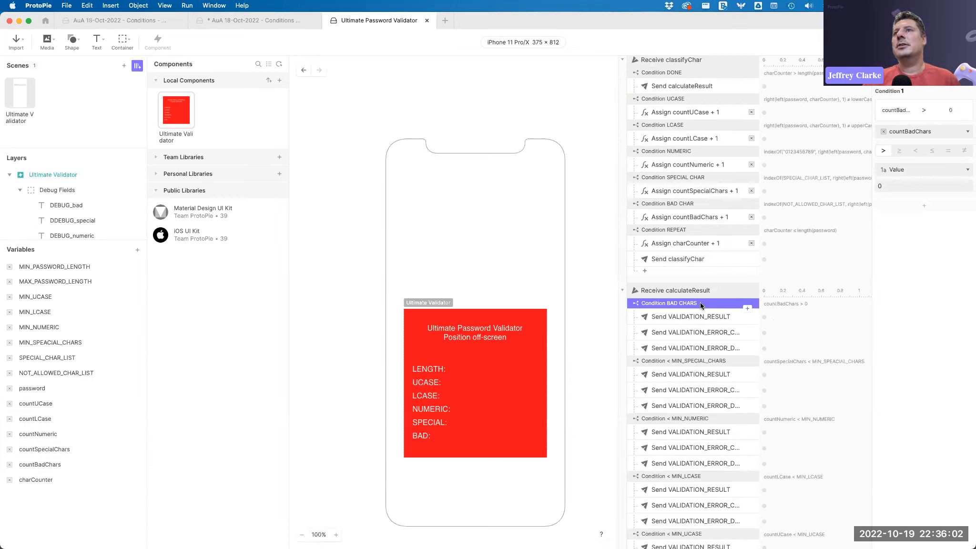
left_click(717, 322)
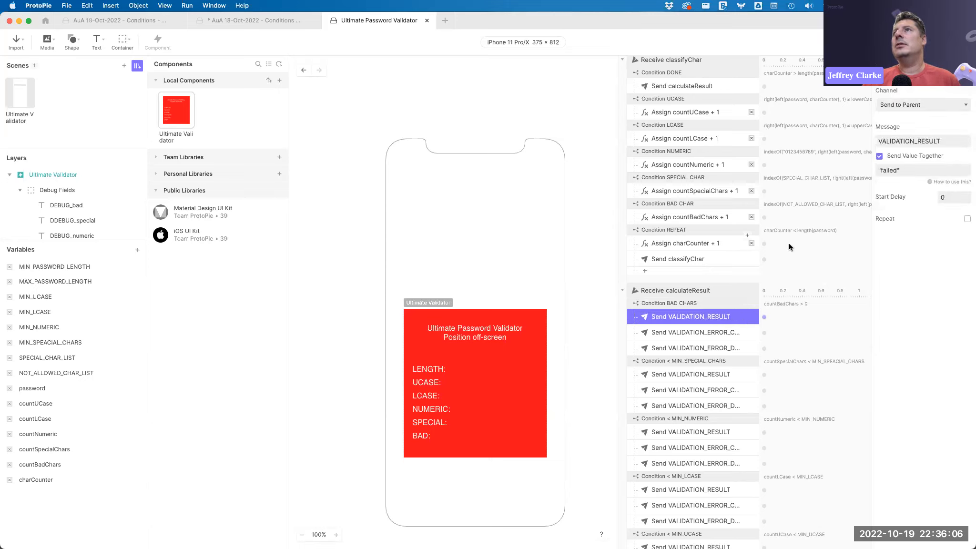
left_click(707, 333)
left_click(875, 172)
left_click(742, 343)
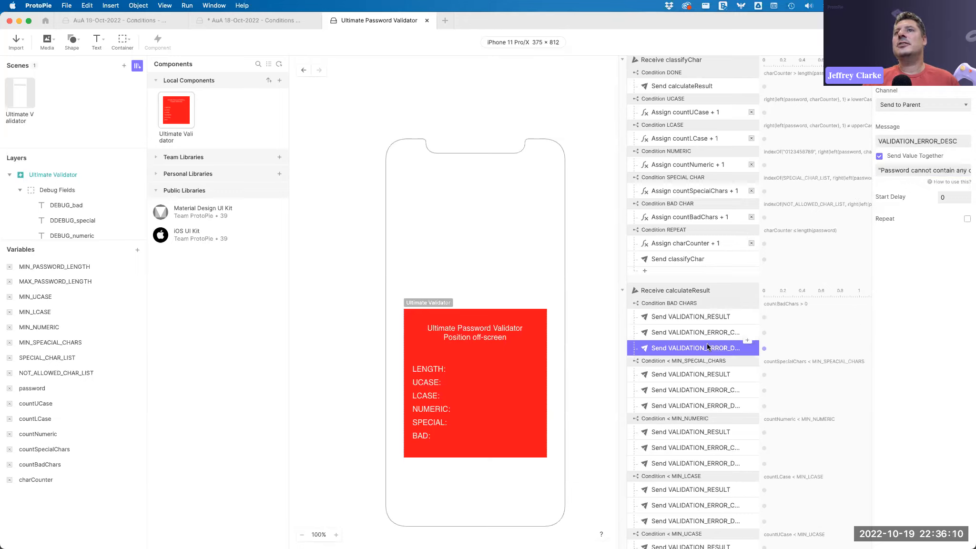
left_click_drag(889, 168, 954, 171)
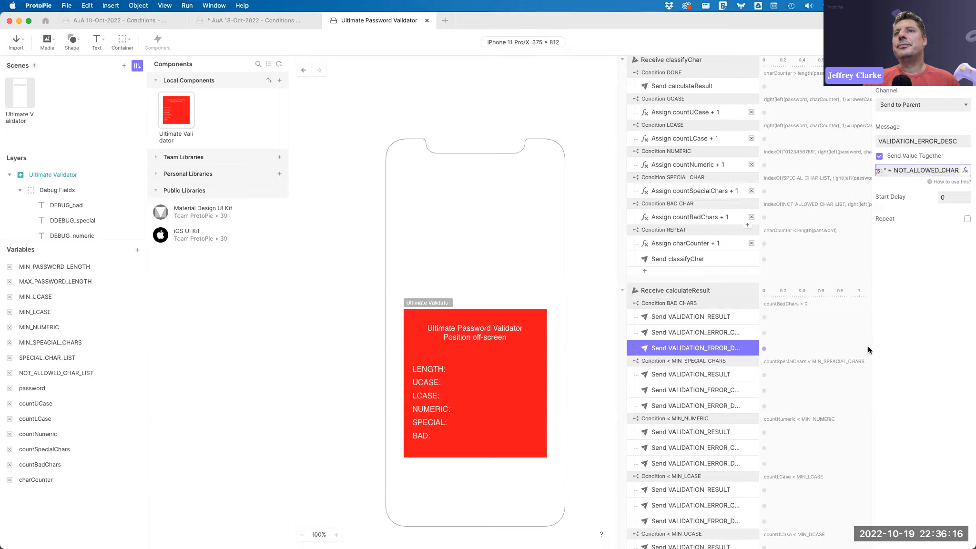
left_click(690, 363)
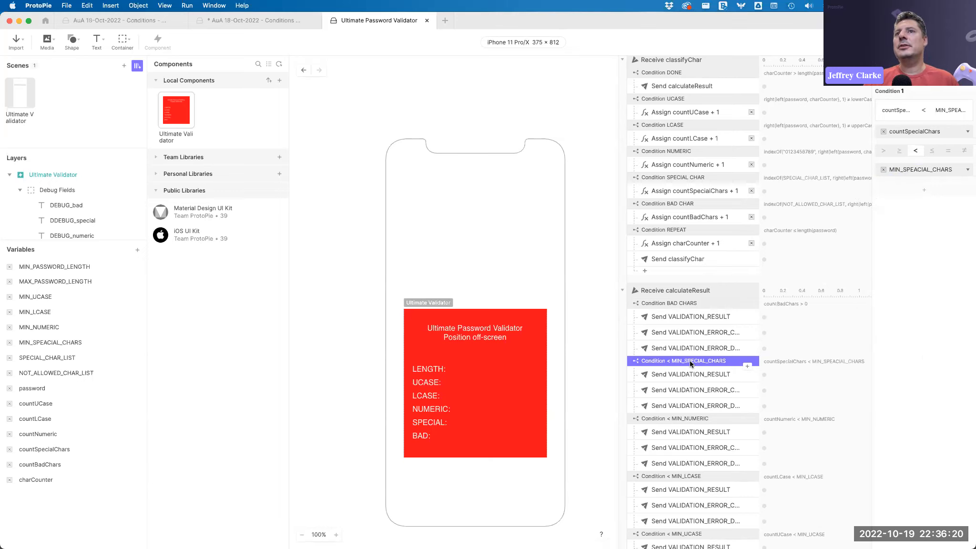
left_click(694, 374)
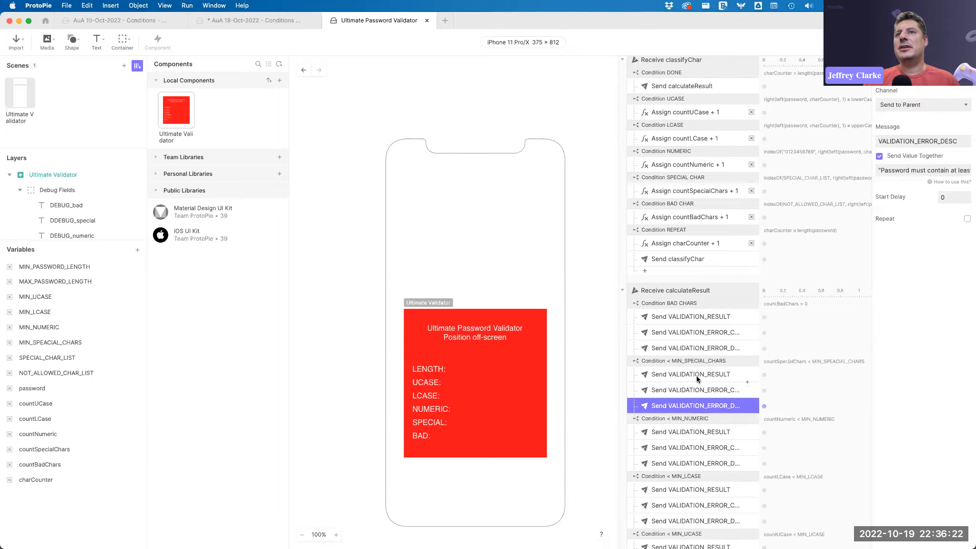
Examine the minimum numeric, lowercase and uppercase conditions and the PASSED condition's criteria in the calculateResult trigger.
scroll(696, 375, "down", 3)
left_click(688, 352)
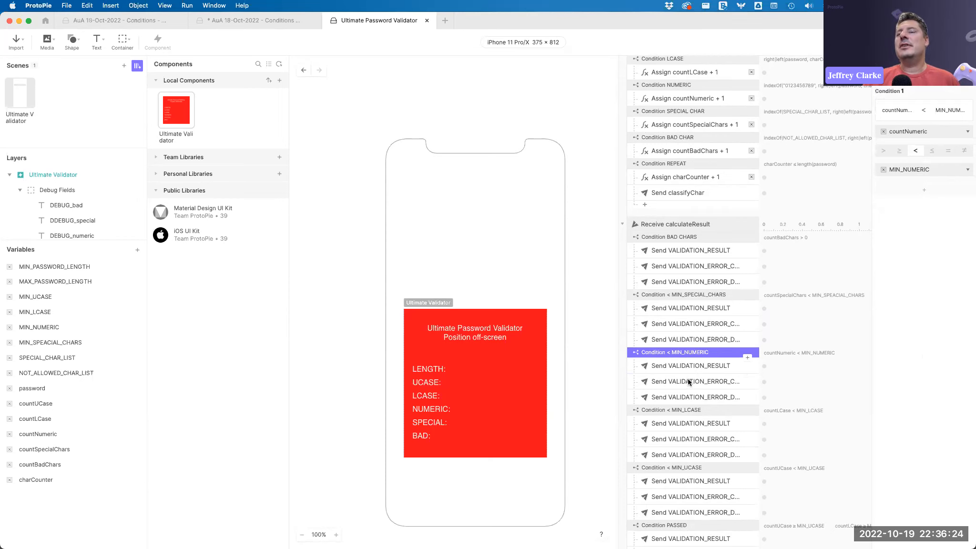
scroll(688, 365, "down", 3)
left_click(686, 354)
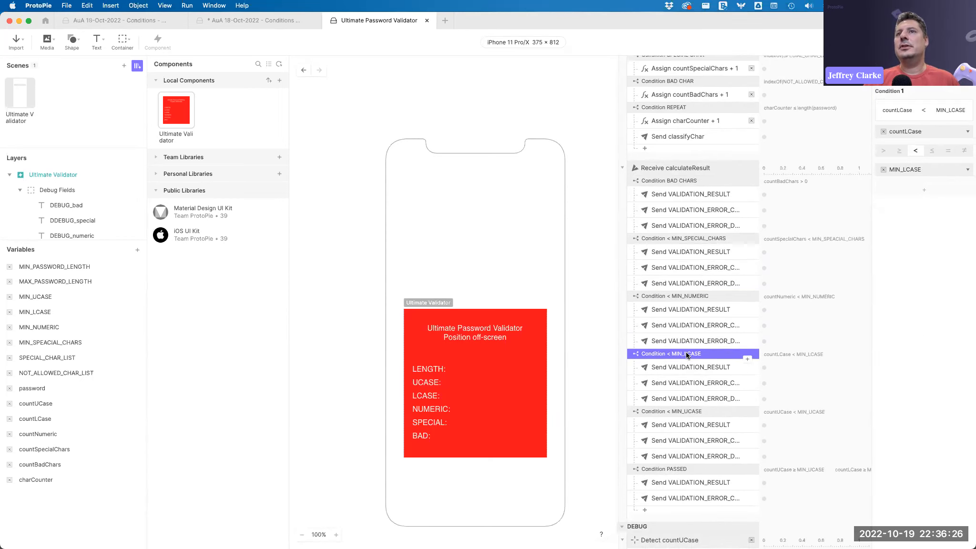
left_click(696, 412)
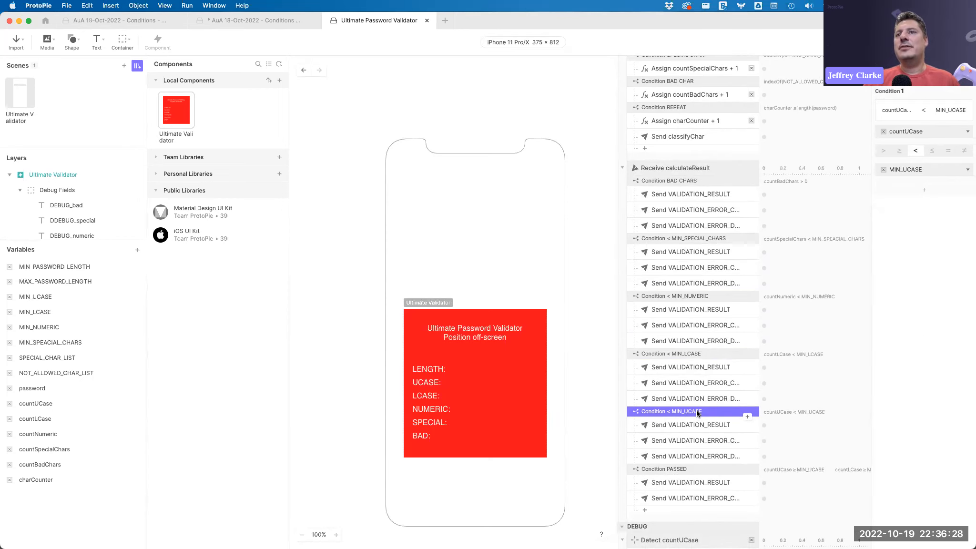
scroll(691, 396, "down", 5)
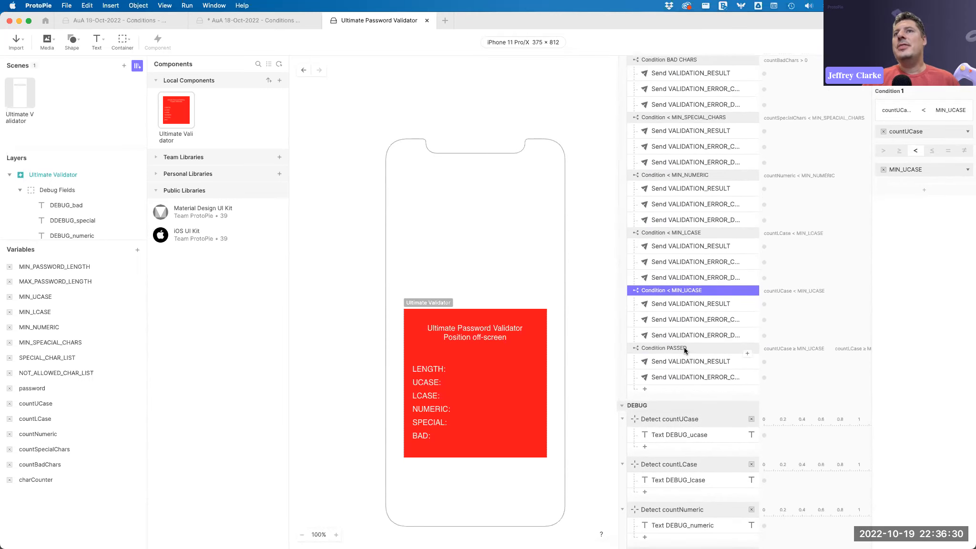
left_click(685, 349)
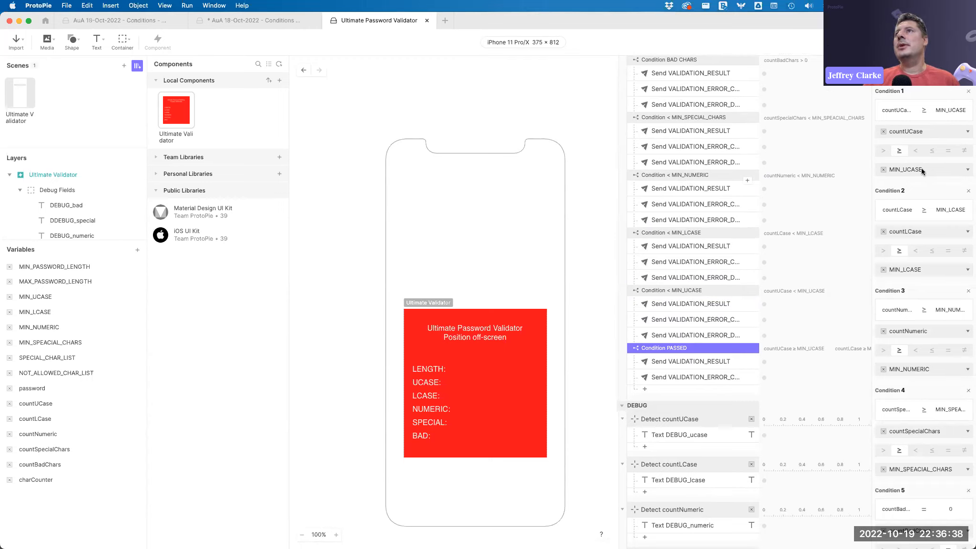
scroll(917, 200, "down", 1)
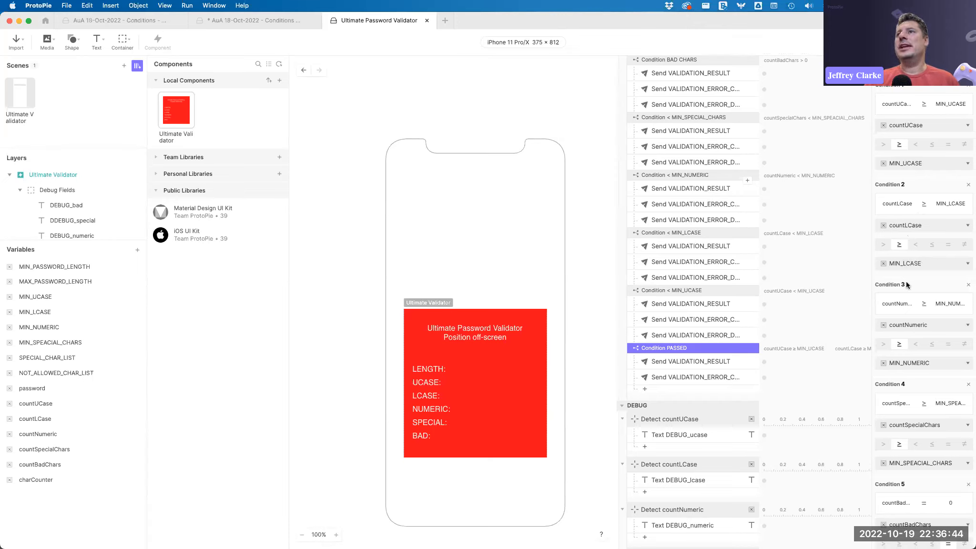
scroll(906, 285, "down", 3)
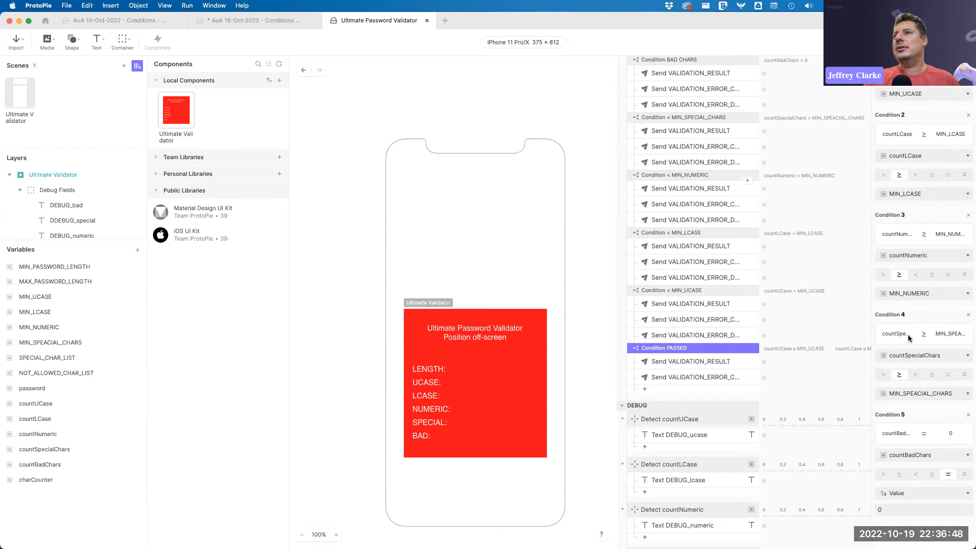
Examine the PASSED condition's bad-character criterion and the result and error-code messages it sends.
left_click(899, 509)
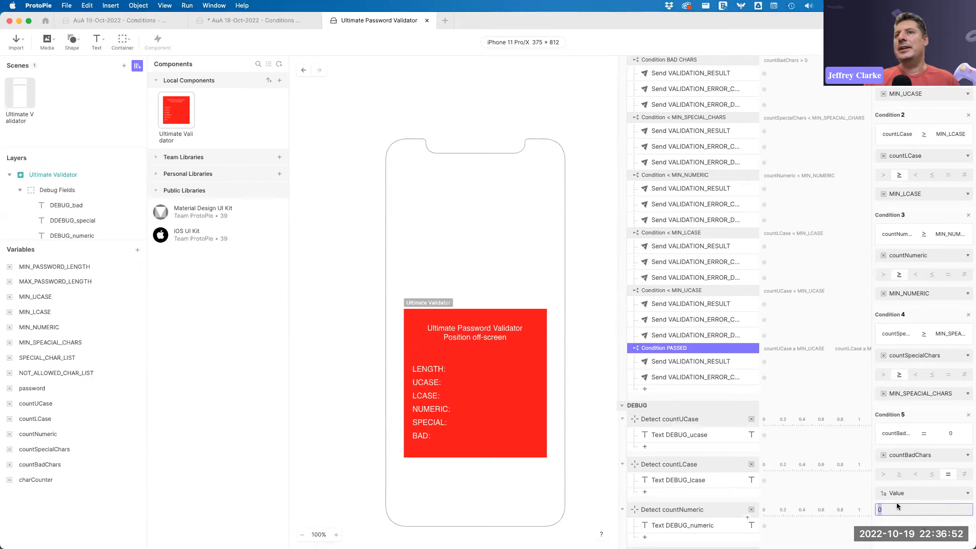
scroll(904, 158, "up", 3)
left_click(697, 362)
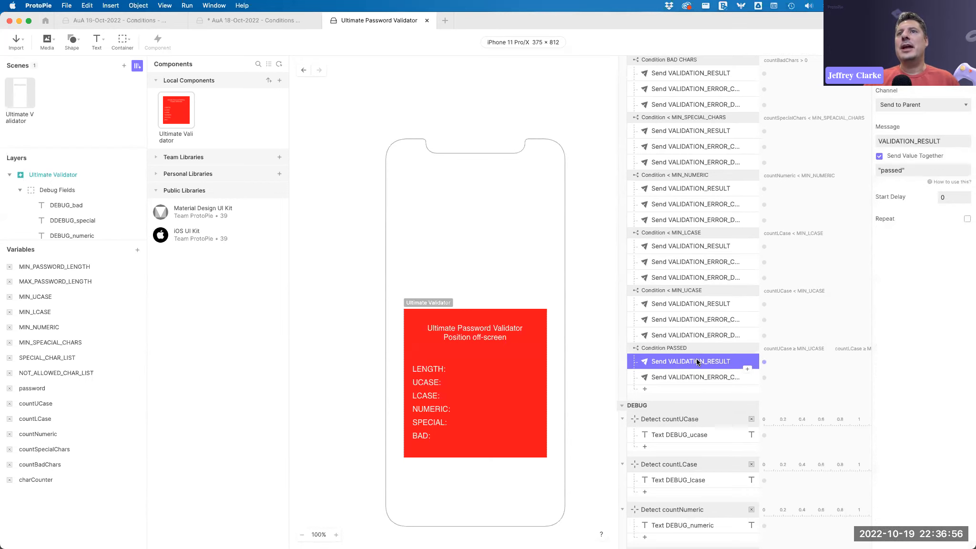
double_click(891, 171)
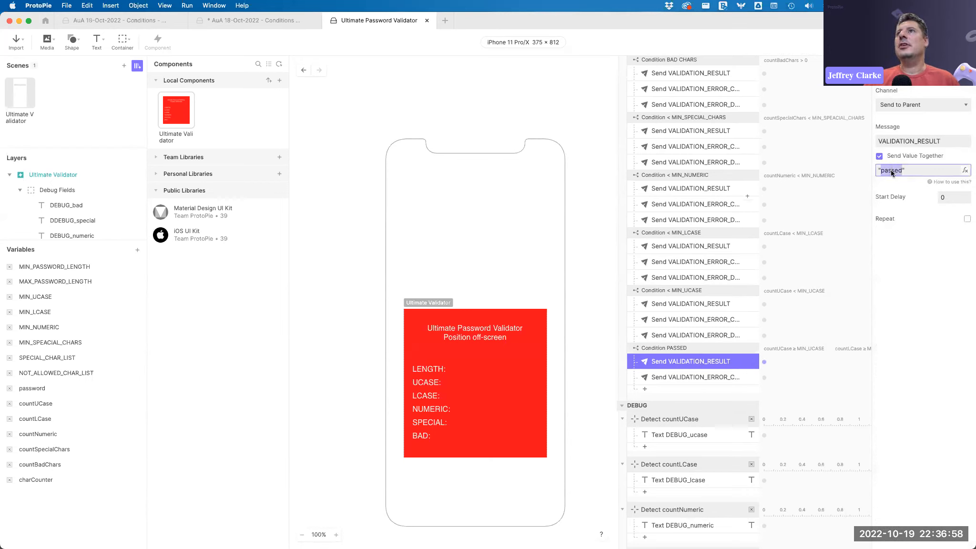
left_click(706, 378)
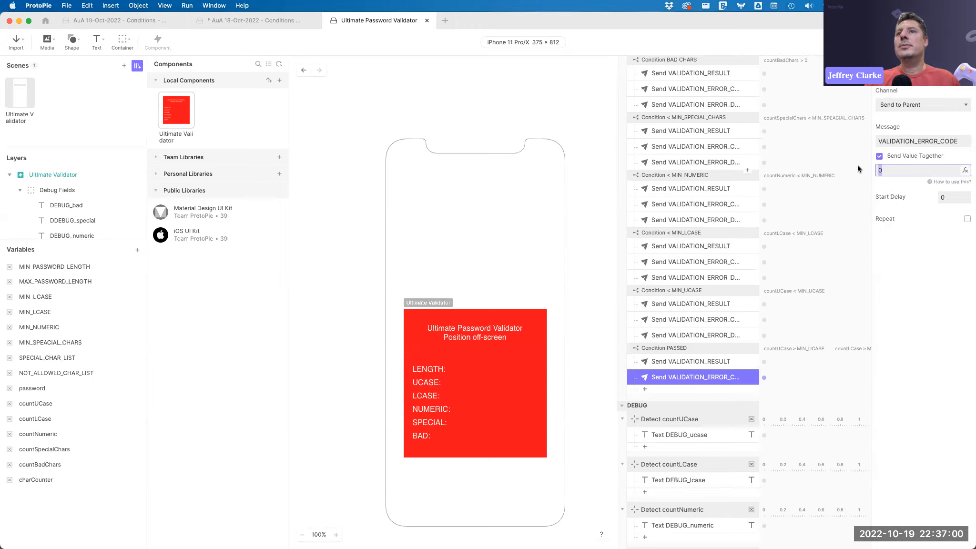
left_click(346, 151)
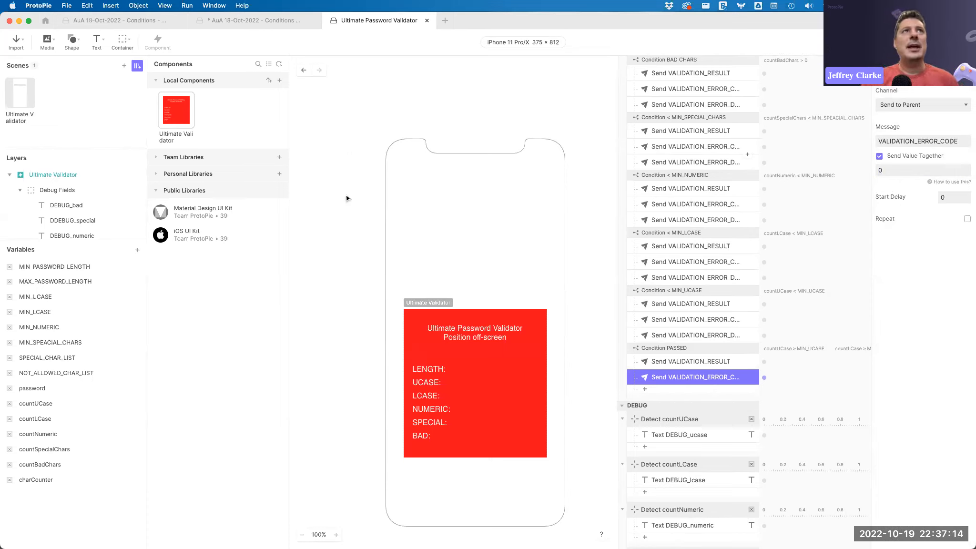
Select the Ultimate Validator instance in the scene and set its MIN_UCASE override to 5.
left_click(20, 92)
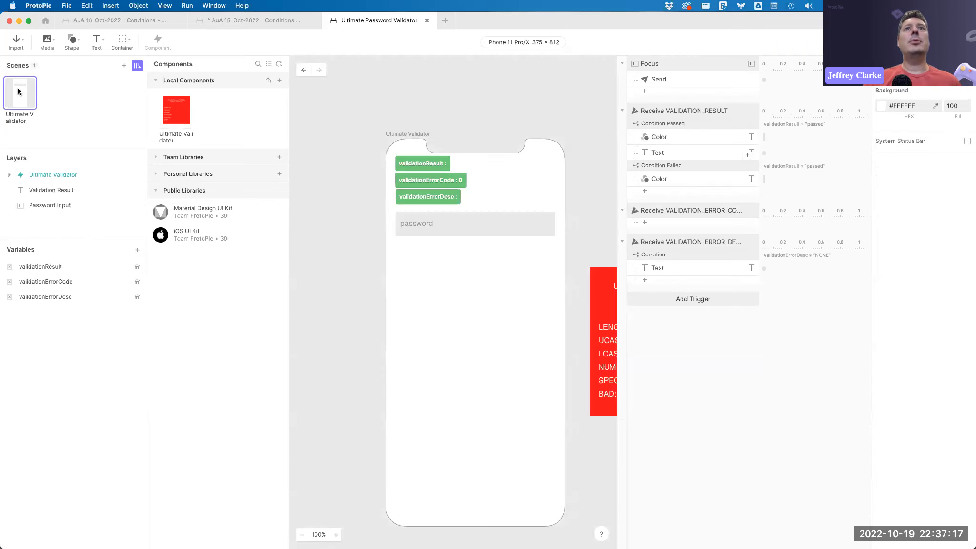
left_click(53, 175)
left_click(41, 268)
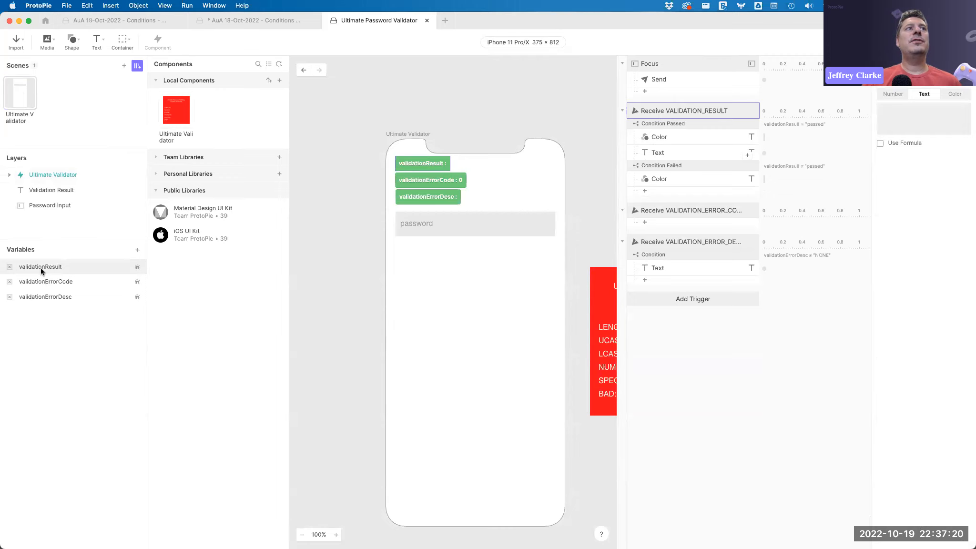
left_click(52, 174)
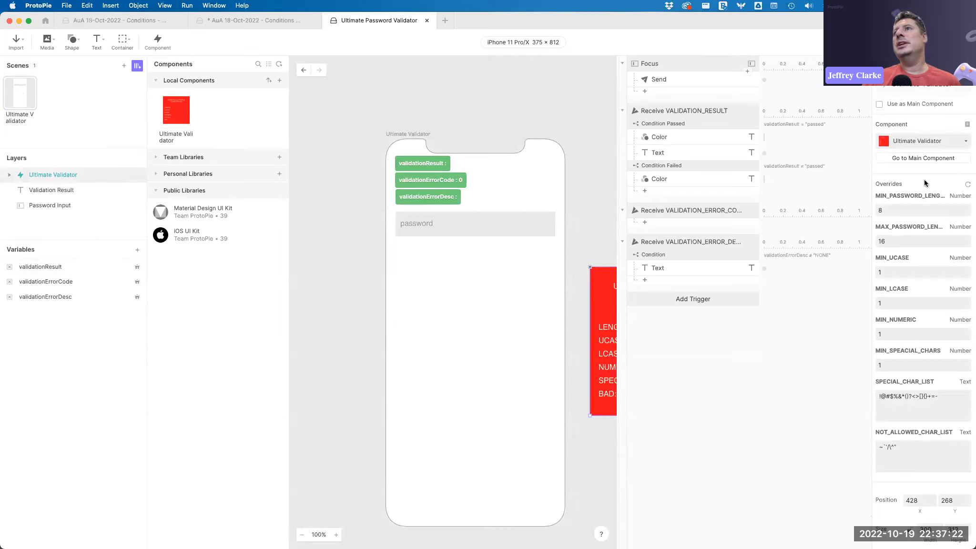
left_click(901, 271)
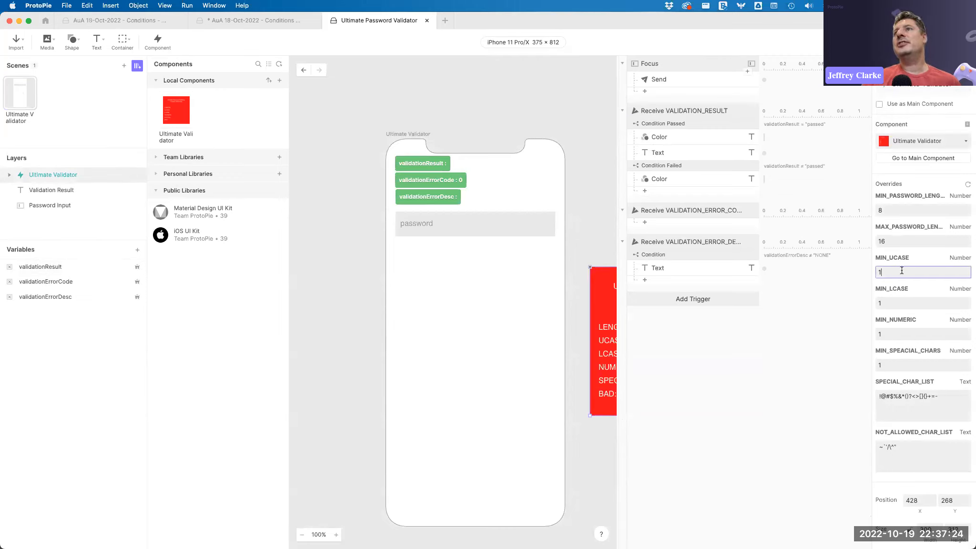
type("5")
key("Return")
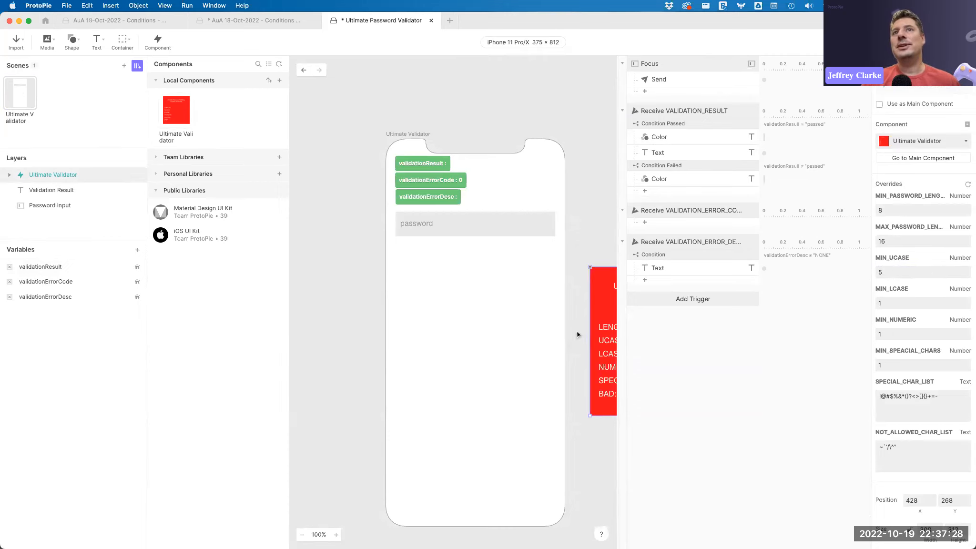
scroll(576, 334, "right", 3)
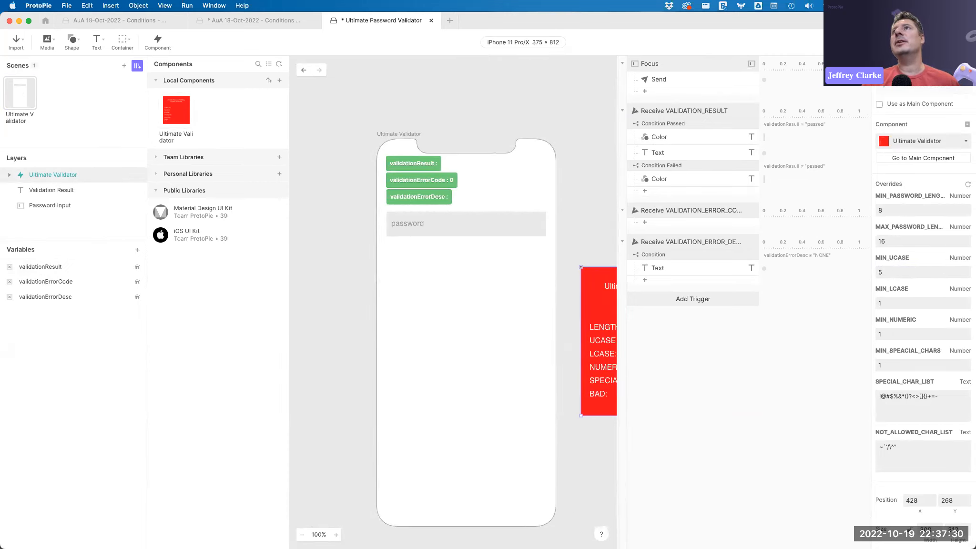
key("super+p")
left_click(475, 158)
type("jeffrejuykajhgdsf")
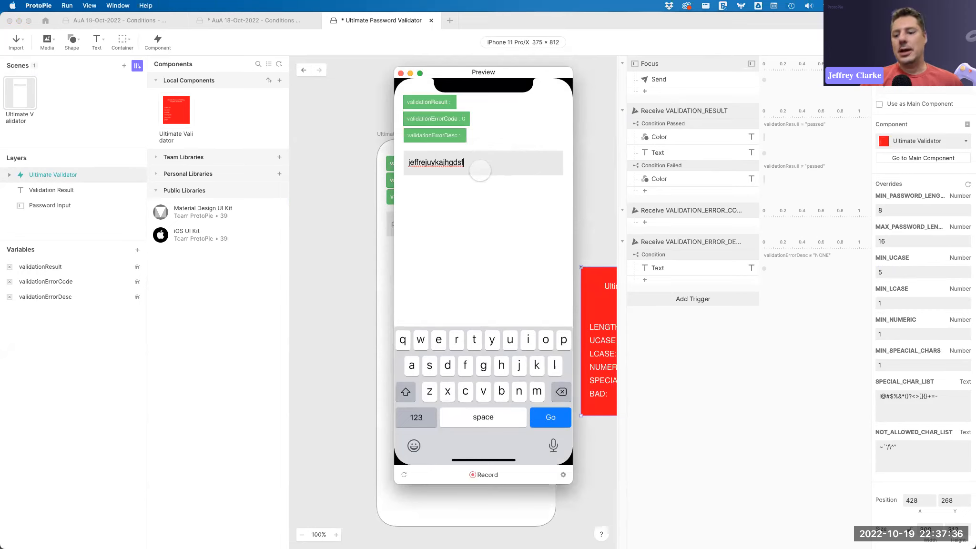
key("Return")
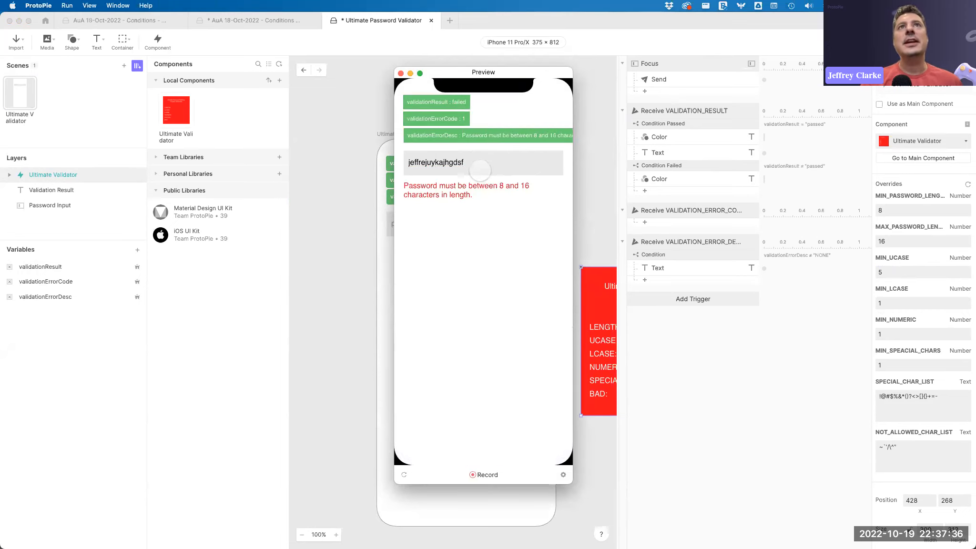
left_click(490, 161)
key("BackSpace")
key("BackSpace")
key("BackSpace")
key("BackSpace")
key("Return")
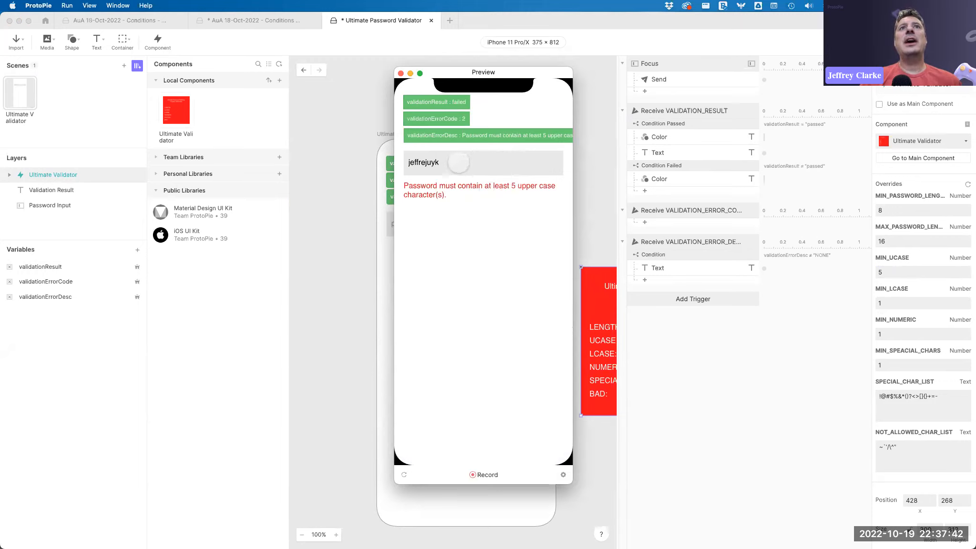
Add the uppercase letters ABCDE to the test password and resubmit it.
left_click(458, 162)
key("BackSpace")
key("BackSpace")
type("ABCDE")
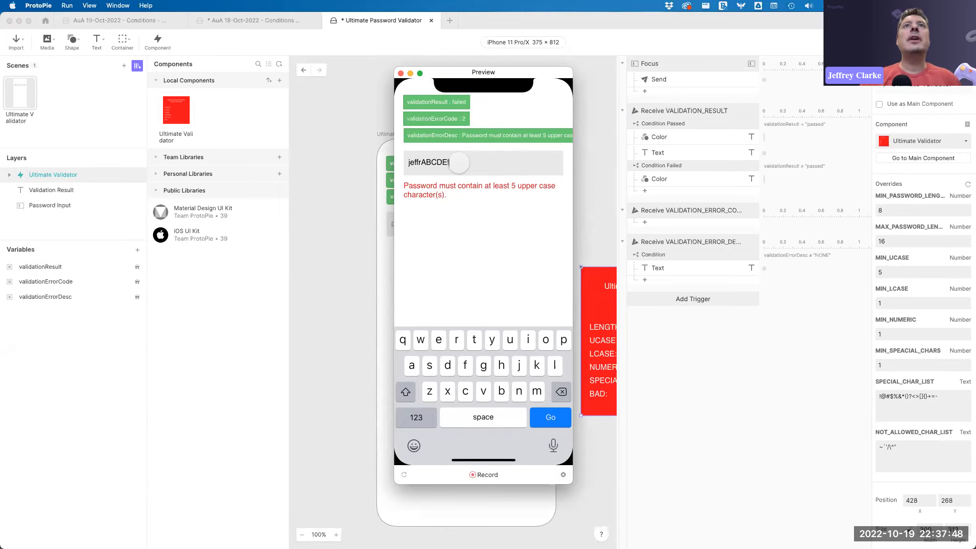
key("Return")
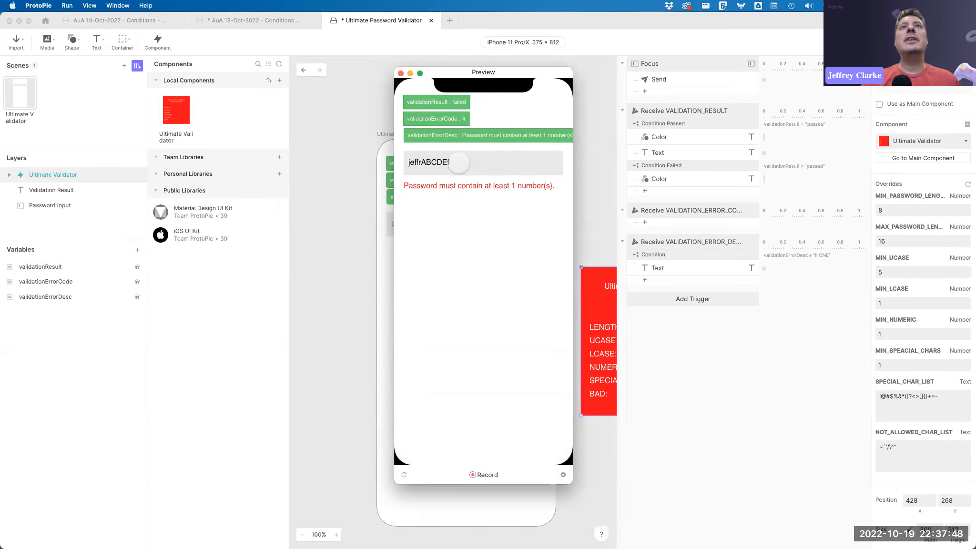
Append f and the digit 1 to the test password and resubmit it.
type("f")
left_click(505, 169)
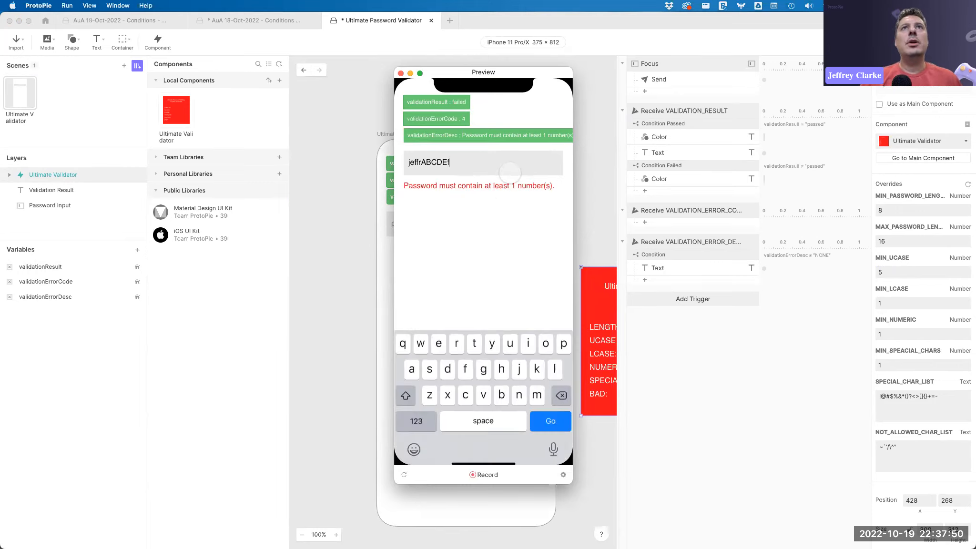
type("1")
key("Return")
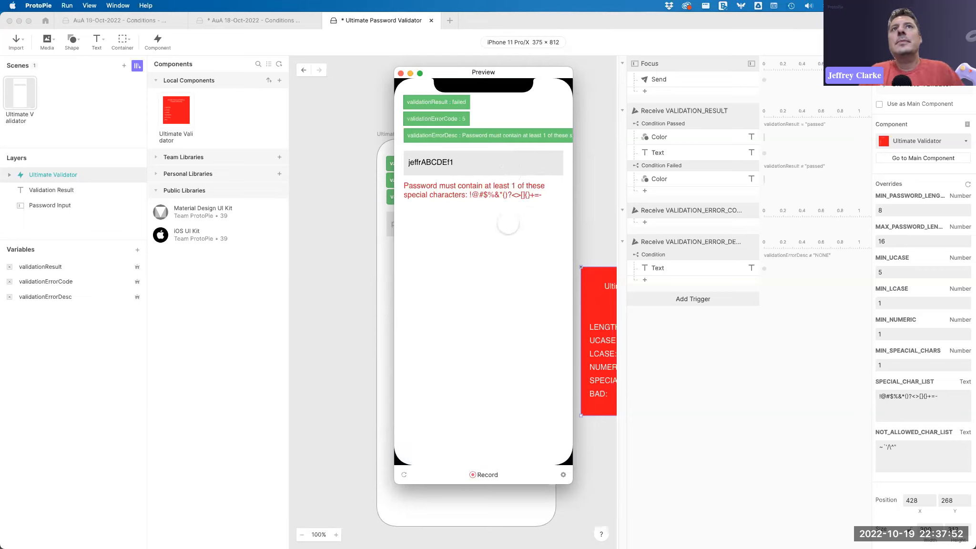
Append the special character < to the test password, submit it, and close the preview.
left_click(474, 162)
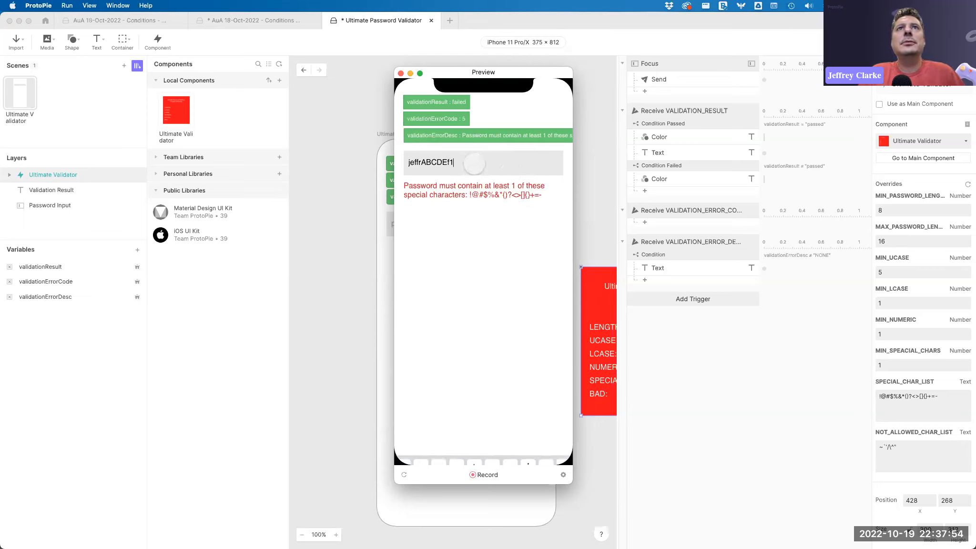
type("<")
key("Return")
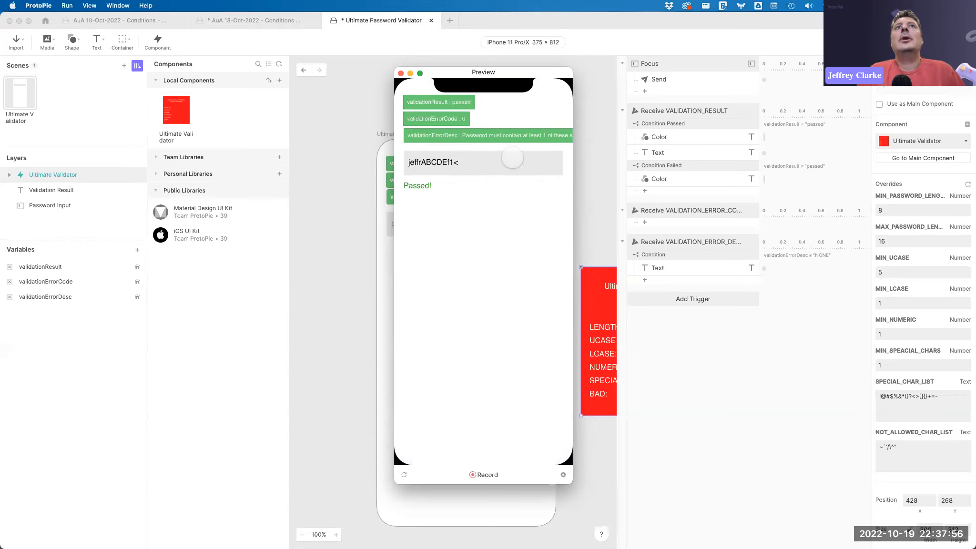
left_click(401, 73)
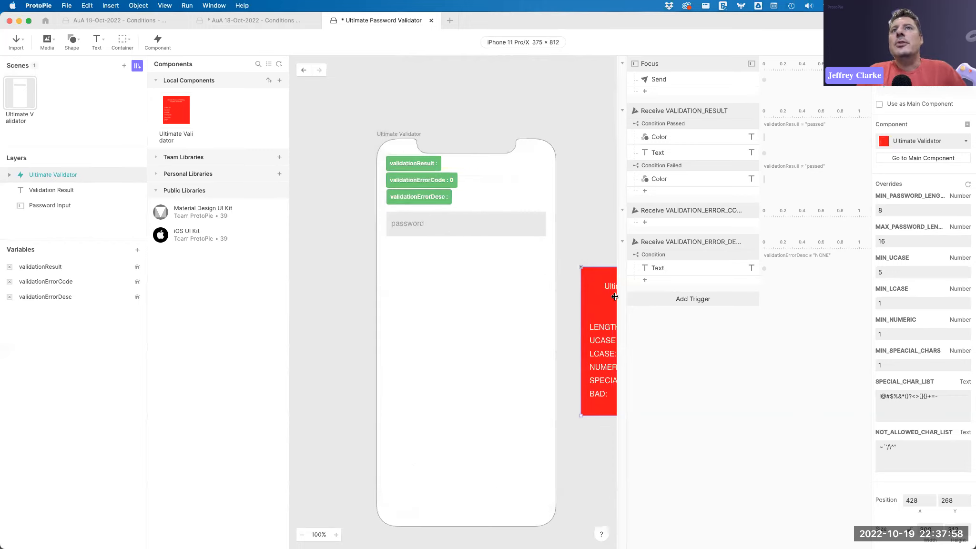
Set the instance's MAX_PASSWORD_LENGTH override to 999 and MIN_UCASE, MIN_LCASE, MIN_NUMERIC and MIN_SPEACIAL_CHARS to 0.
scroll(612, 300, "right", 5)
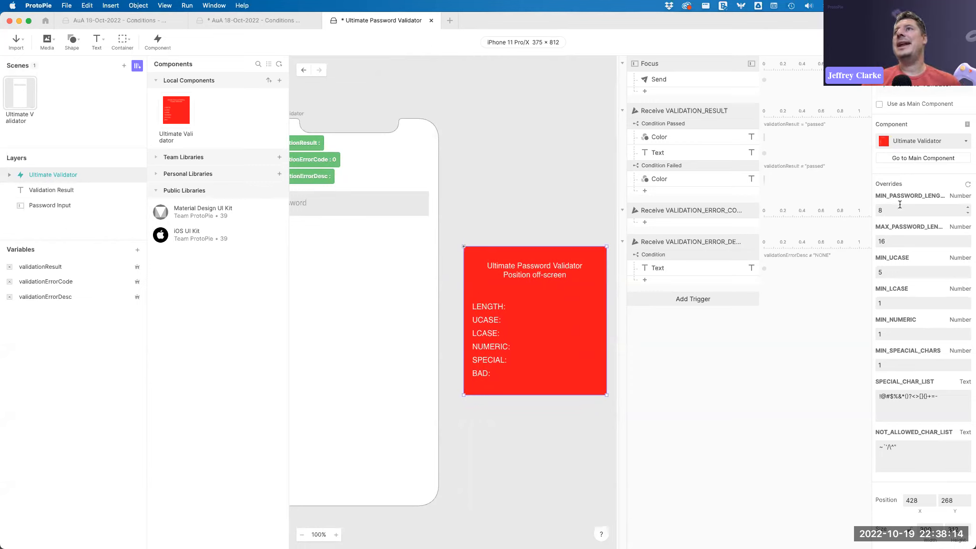
left_click(899, 241)
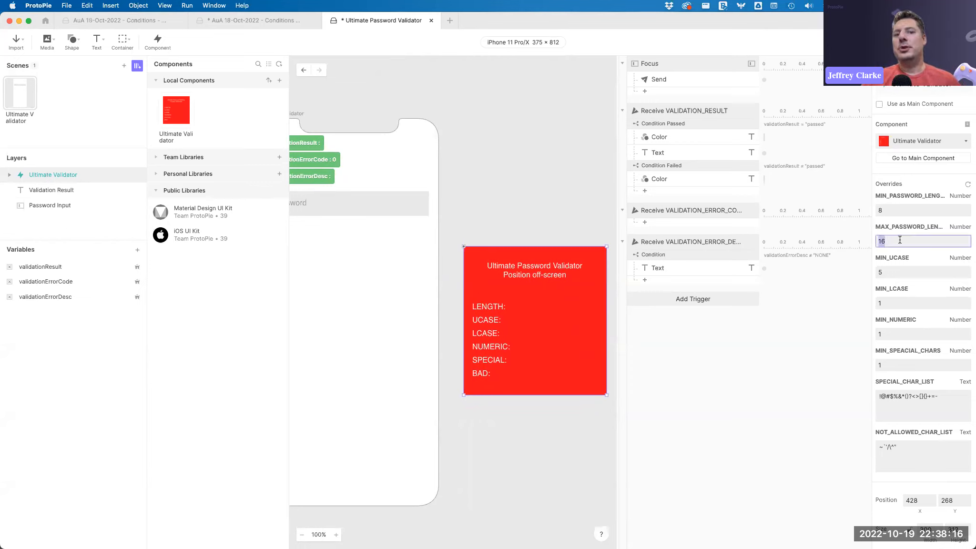
type("999")
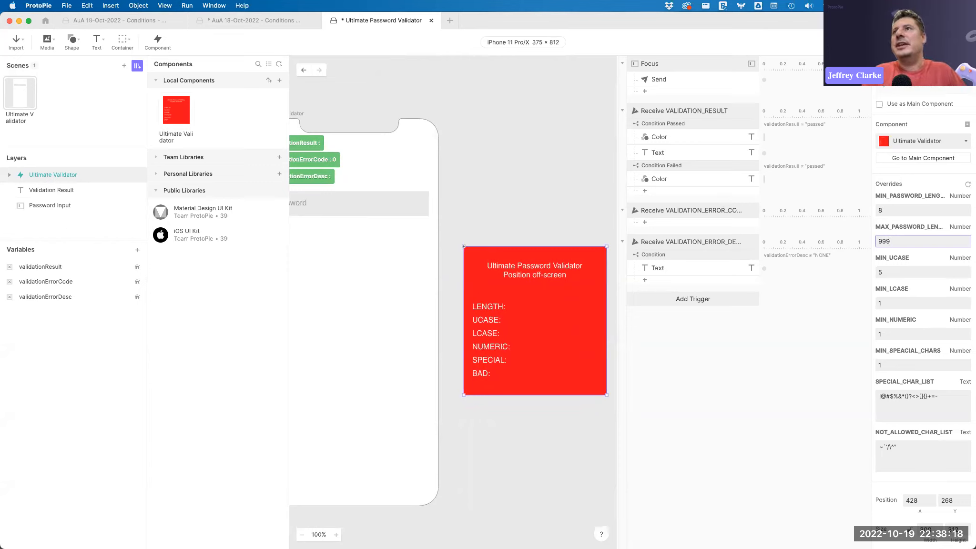
left_click(898, 271)
type("0")
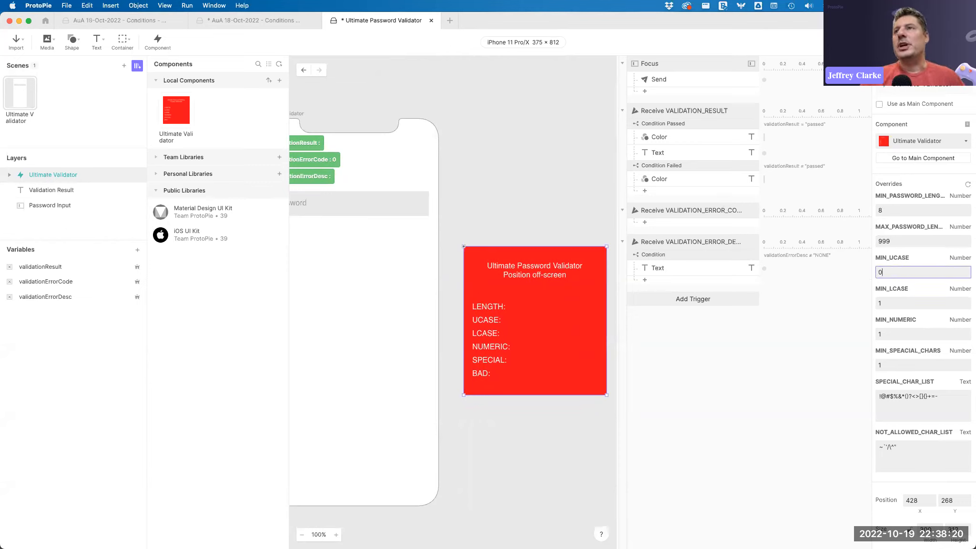
left_click(895, 300)
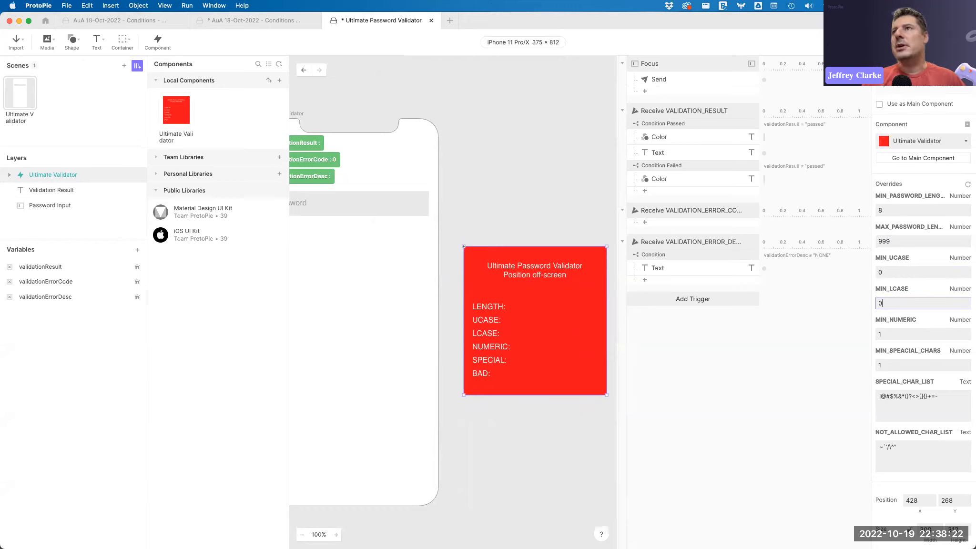
left_click(895, 332)
key("BackSpace")
type("0")
left_click(901, 362)
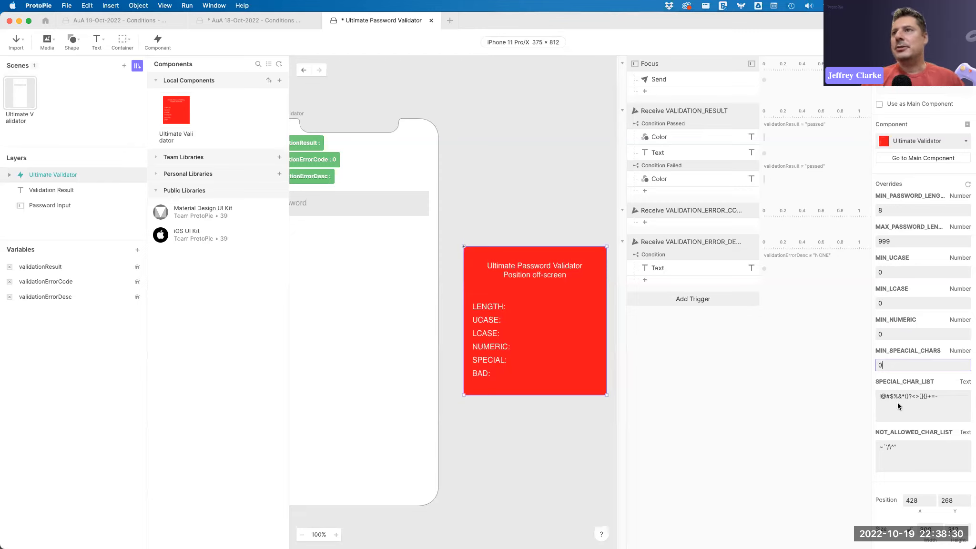
Clear the NOT_ALLOWED_CHAR_LIST override.
left_click(915, 442)
key("BackSpace")
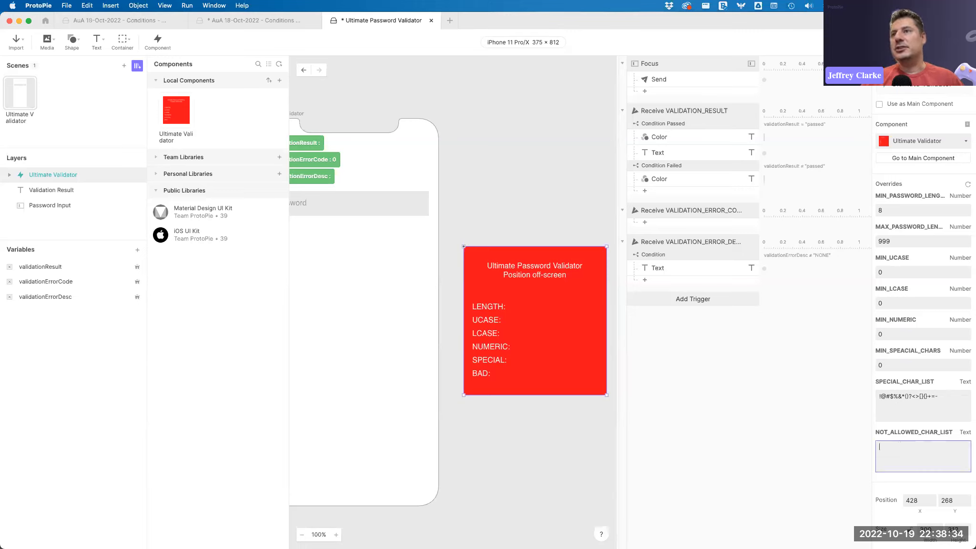
left_click(784, 403)
key("super+p")
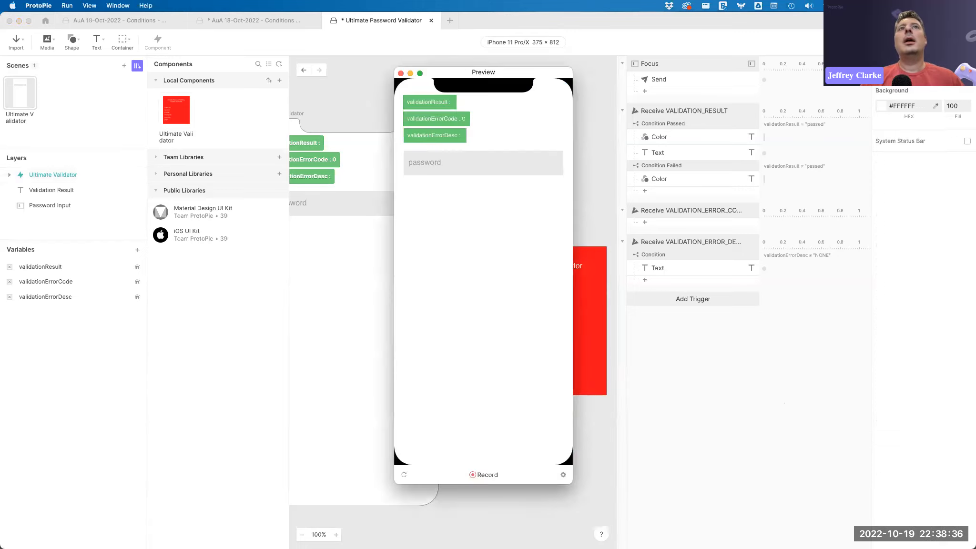
left_click(473, 162)
type("zdfdf")
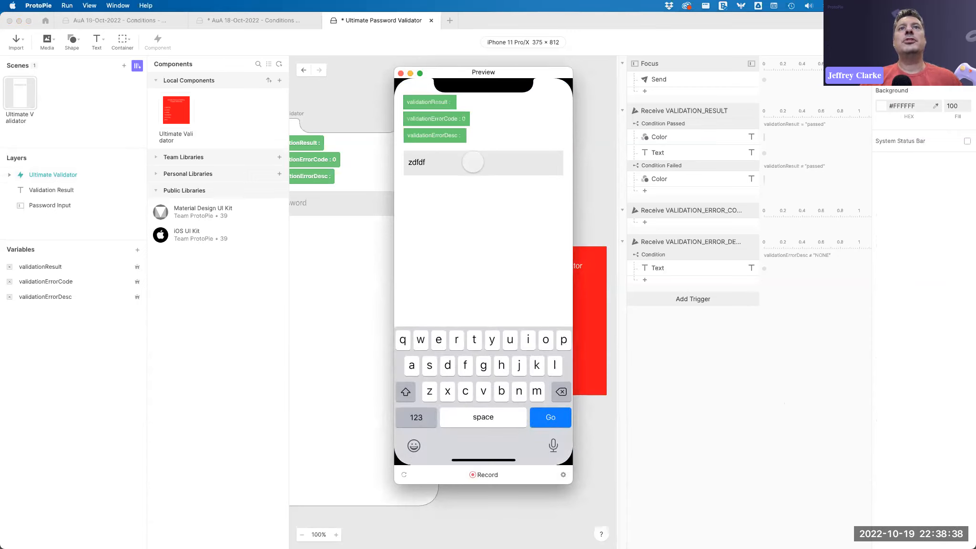
key("Return")
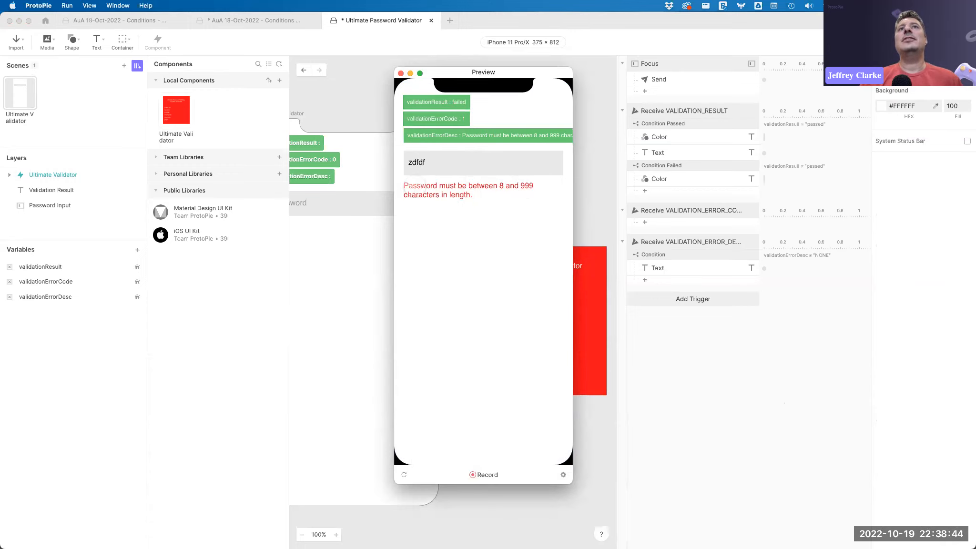
left_click(401, 73)
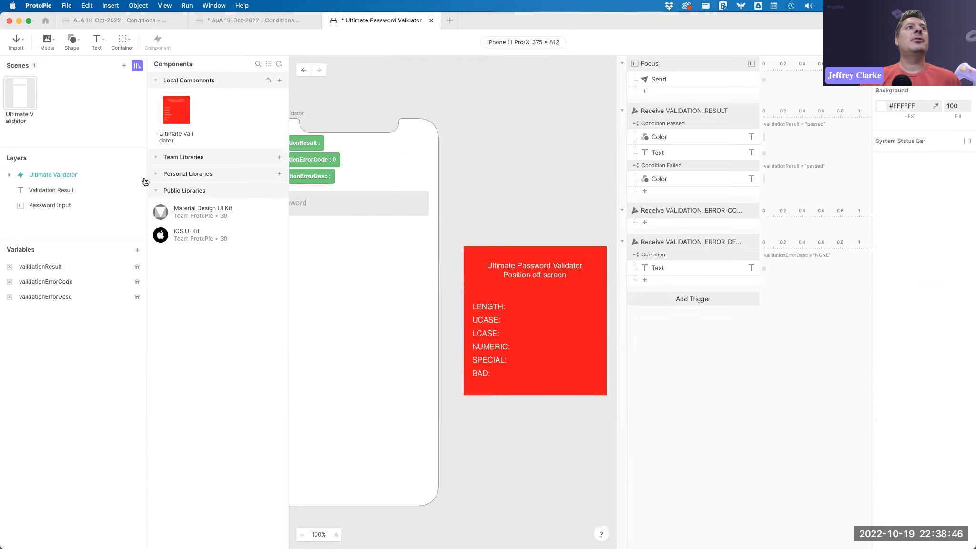
left_click(50, 282)
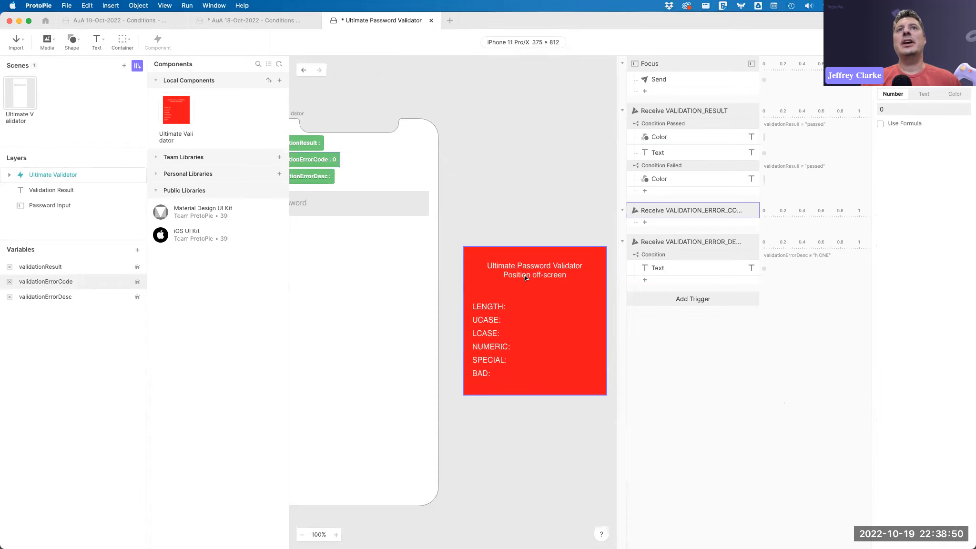
scroll(326, 236, "left", 3)
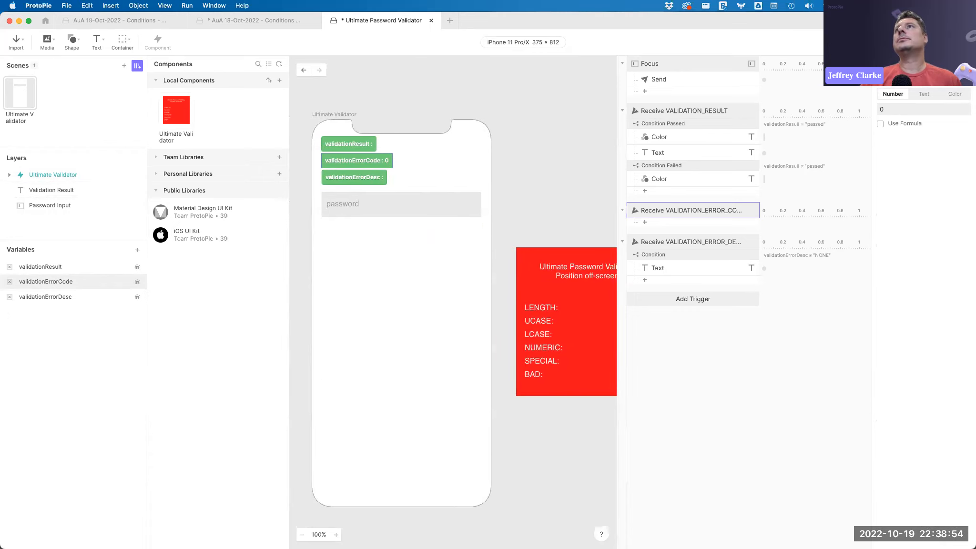
key("super+p")
left_click(465, 162)
type("lkjhasldifhlakhfg")
key("Return")
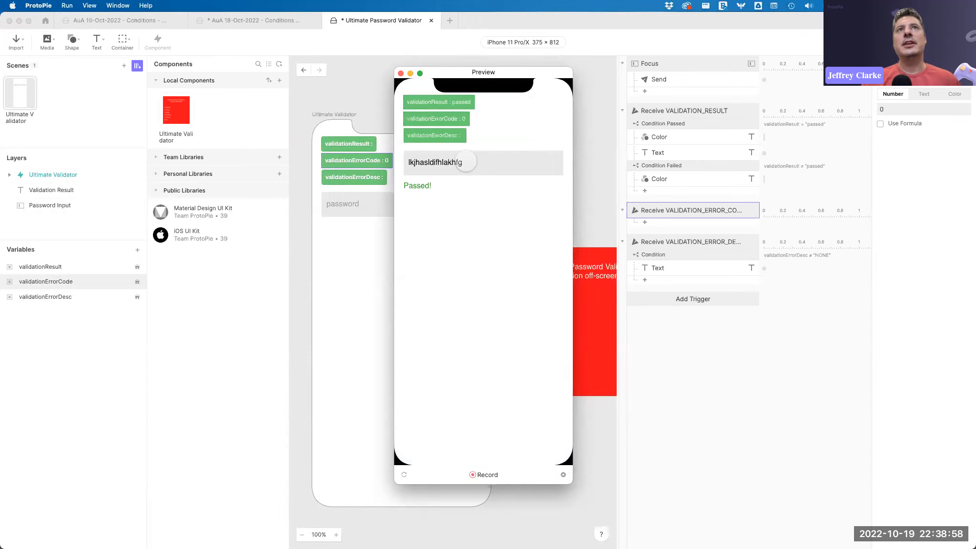
left_click(400, 73)
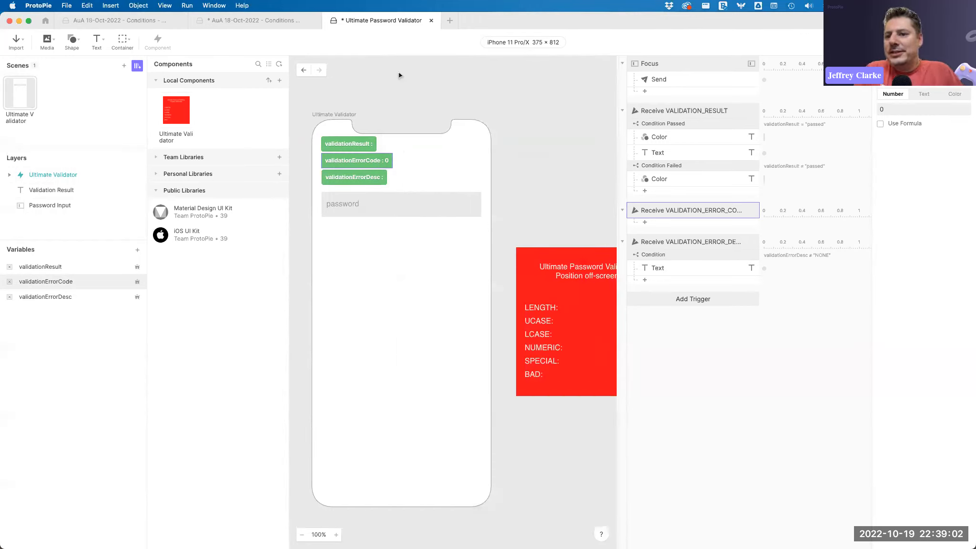
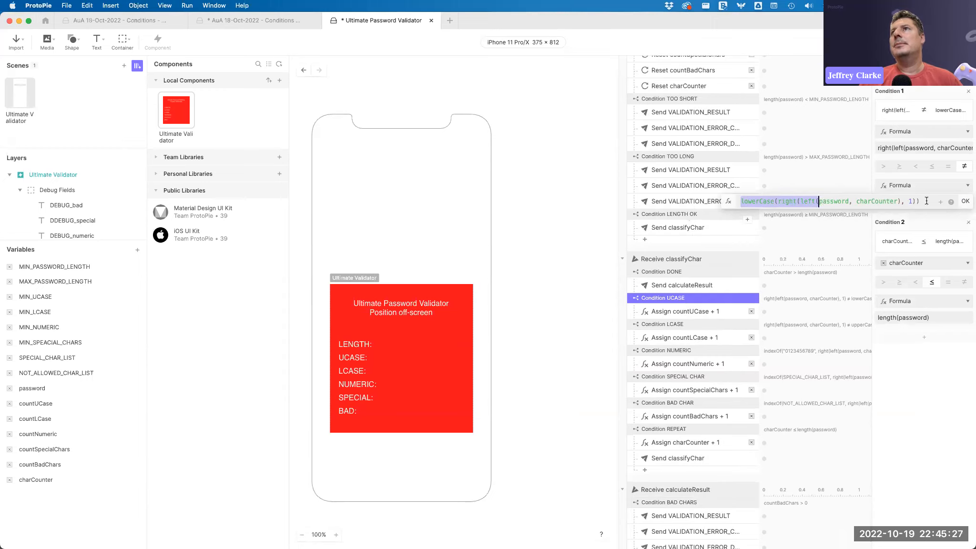
Examine the UCASE condition's two formulas comparing the current password character with its lower-case form.
left_click(965, 201)
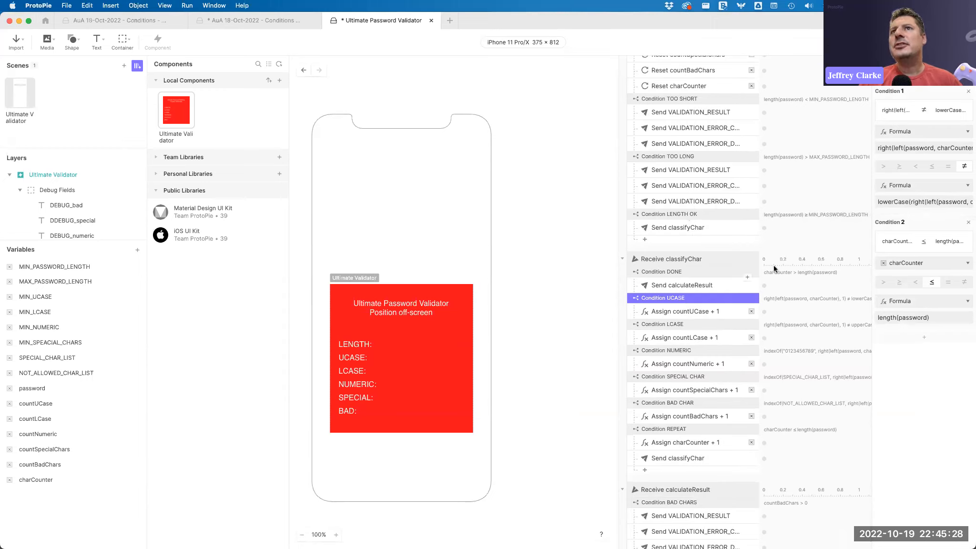
left_click(701, 285)
left_click(699, 296)
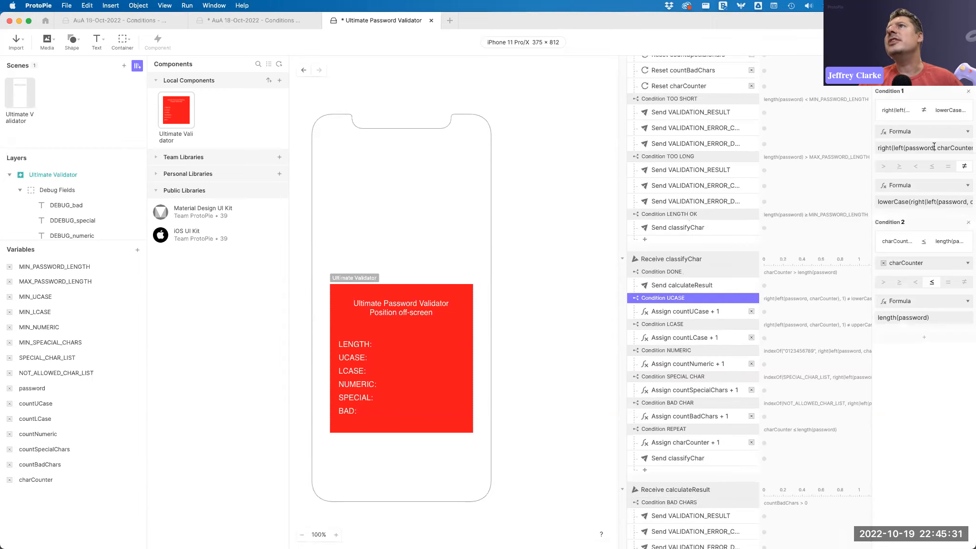
left_click(915, 147)
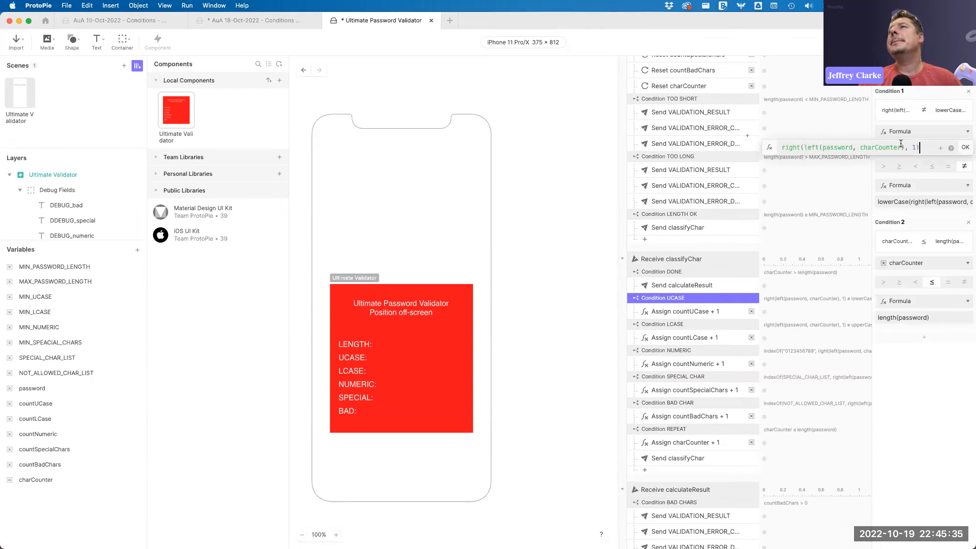
left_click(965, 147)
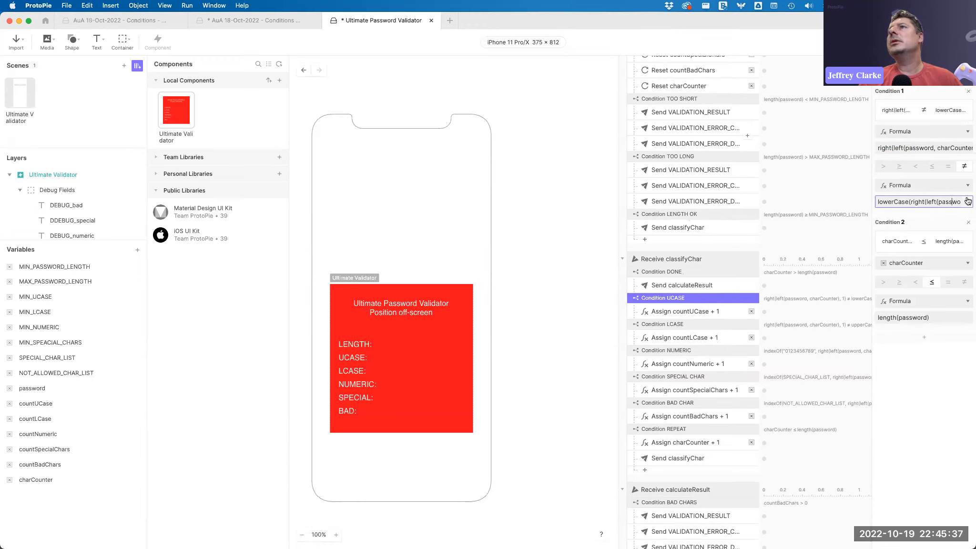
left_click(952, 201)
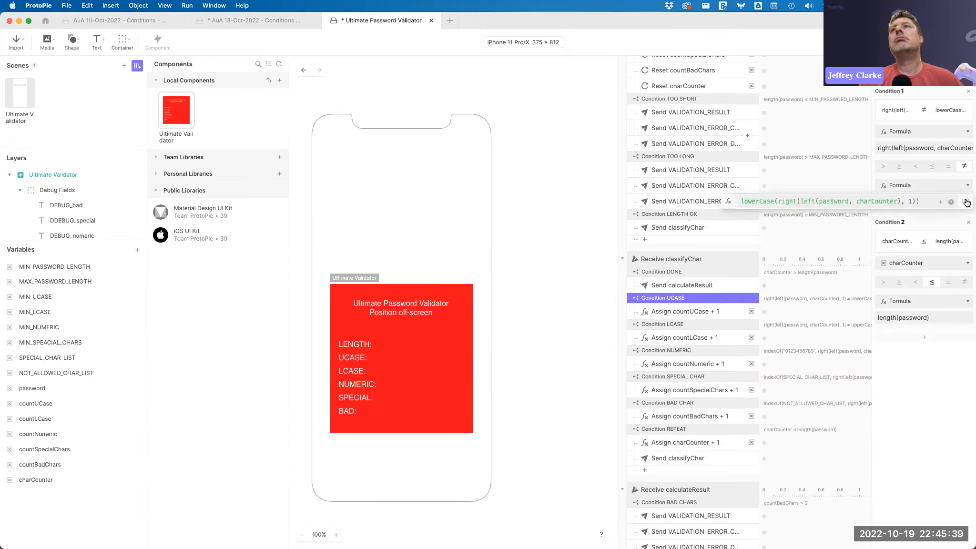
left_click(964, 201)
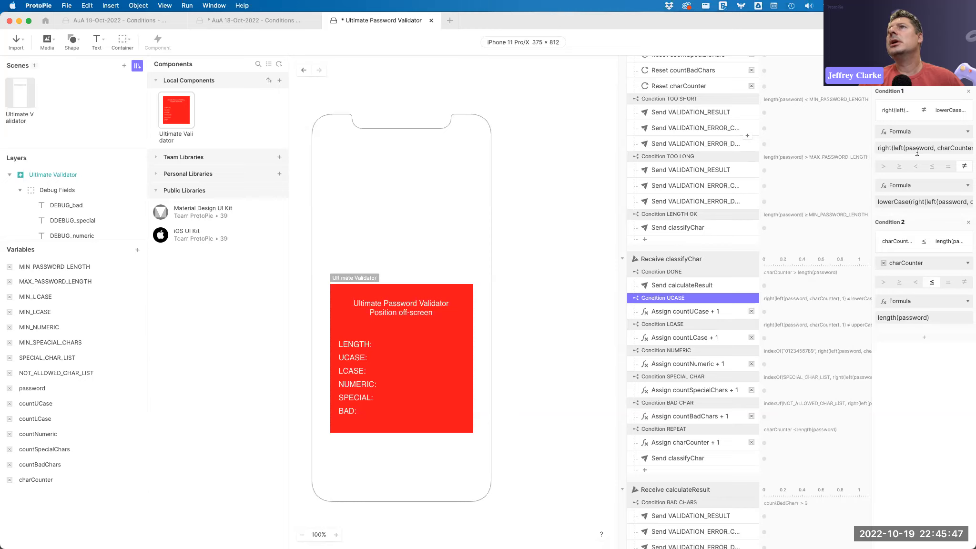
left_click(967, 147)
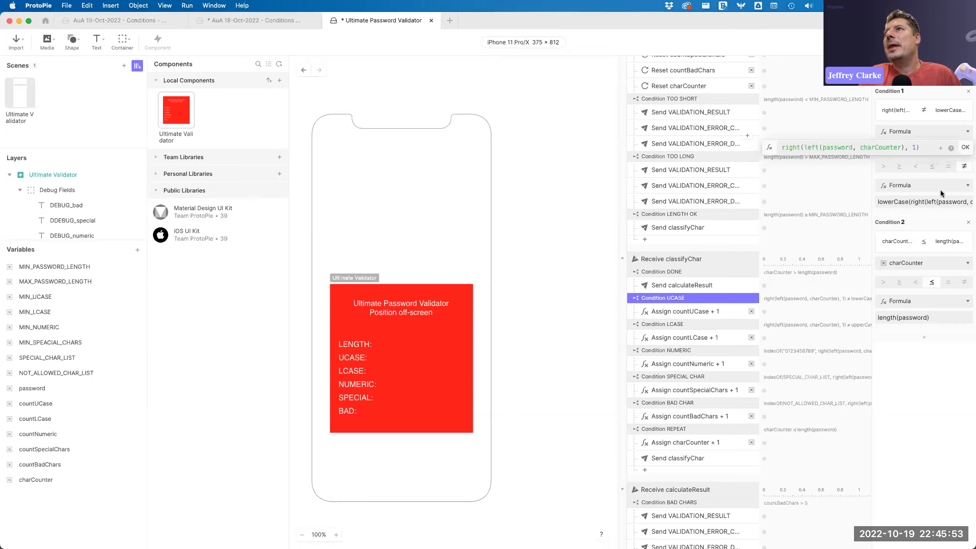
left_click(930, 201)
left_click(930, 200)
left_click_drag(931, 199, 709, 201)
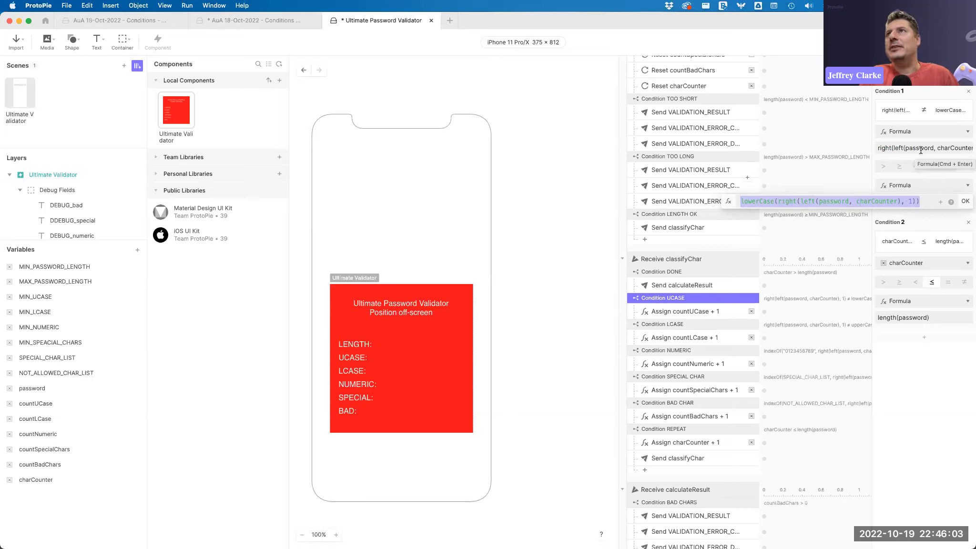
left_click(919, 424)
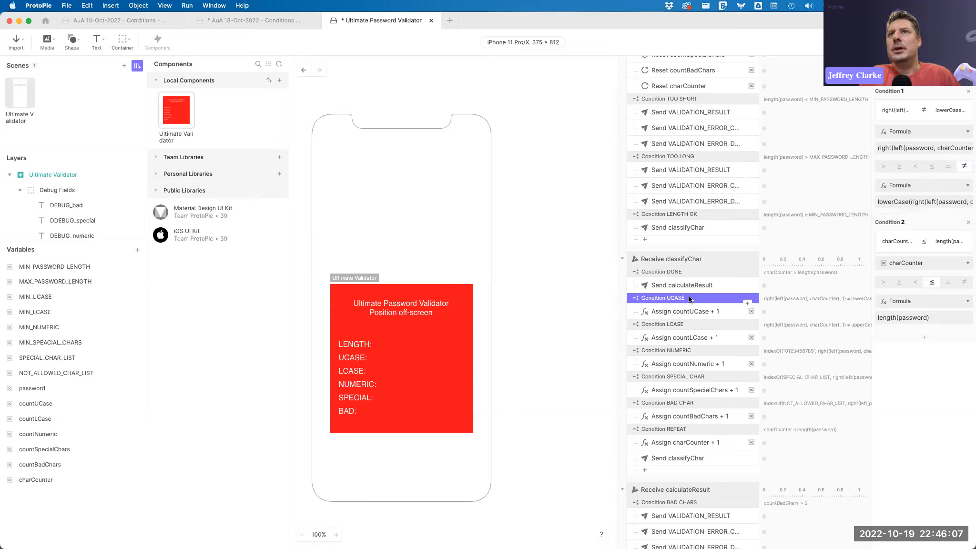
Compare the formulas of the LCASE and UCASE conditions and inspect the countUCase assignment beneath UCASE.
left_click(685, 323)
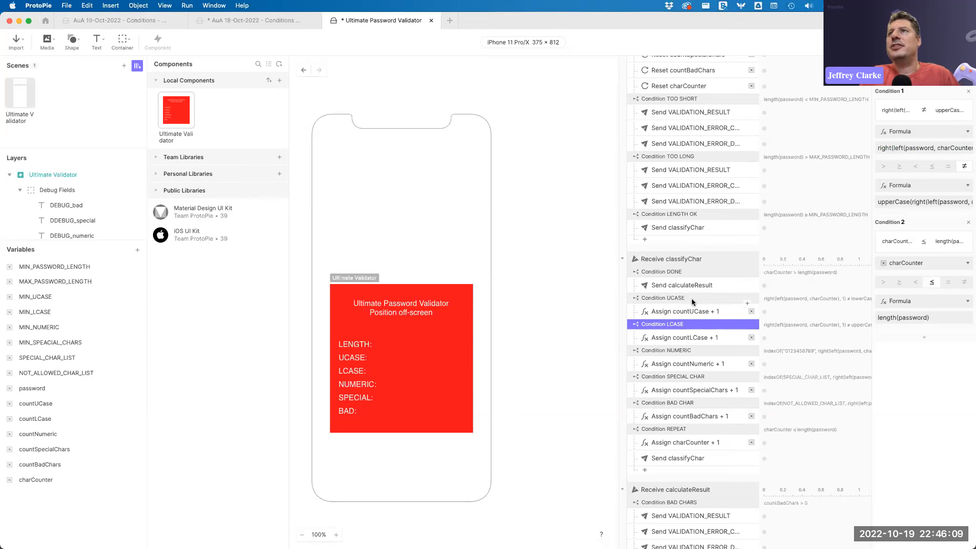
left_click(929, 201)
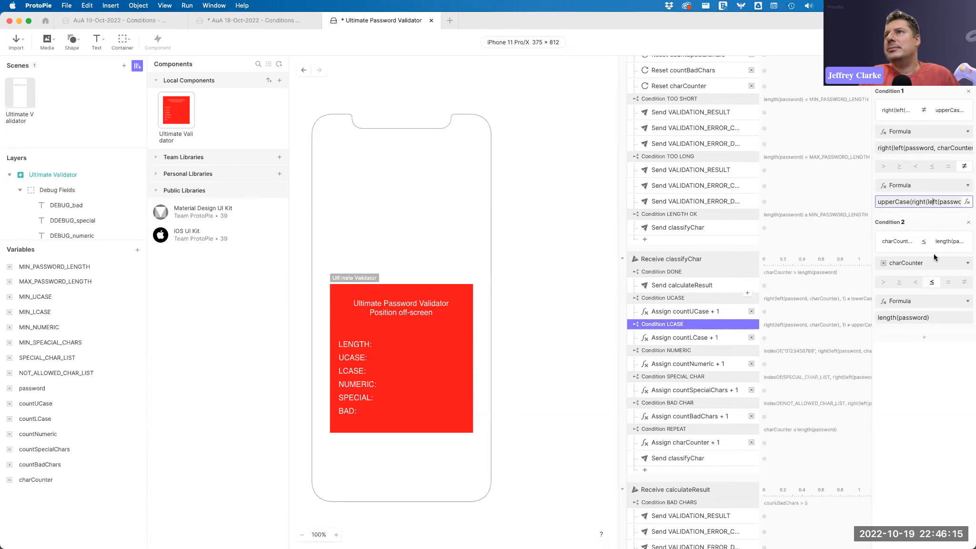
left_click(953, 149)
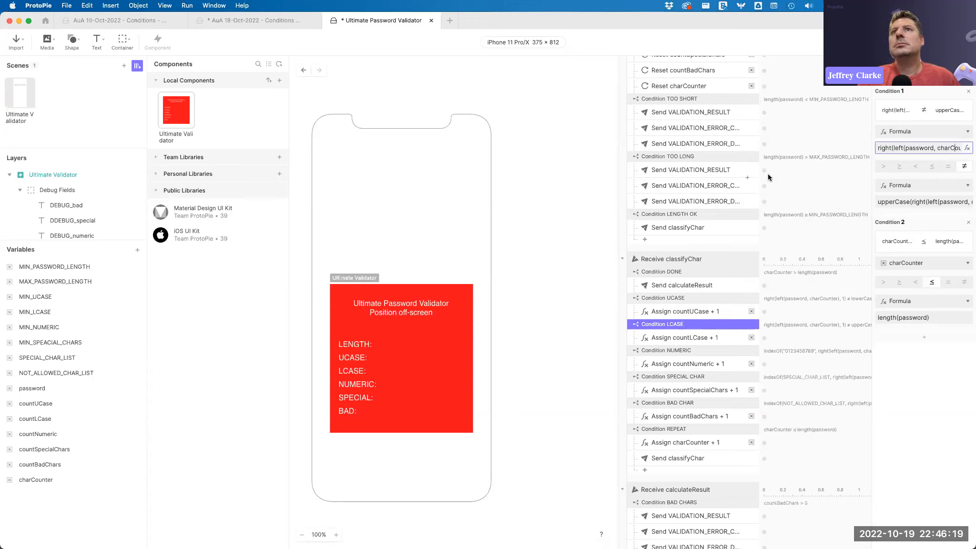
left_click(683, 298)
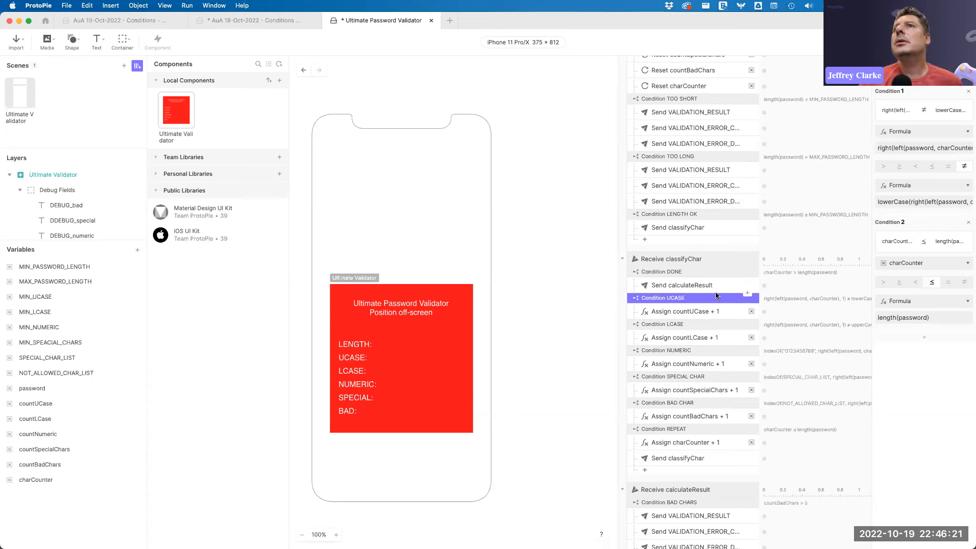
left_click(967, 149)
left_click(967, 149)
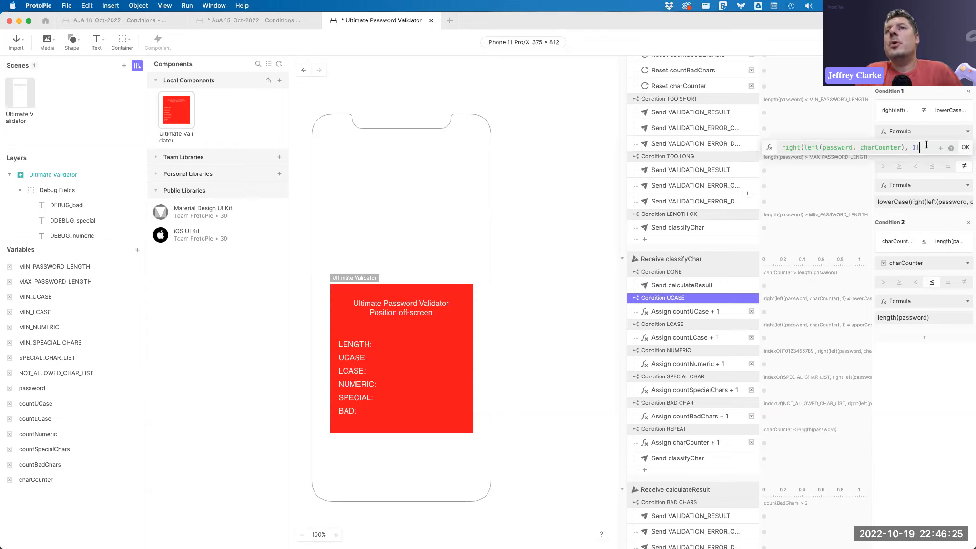
left_click(931, 205)
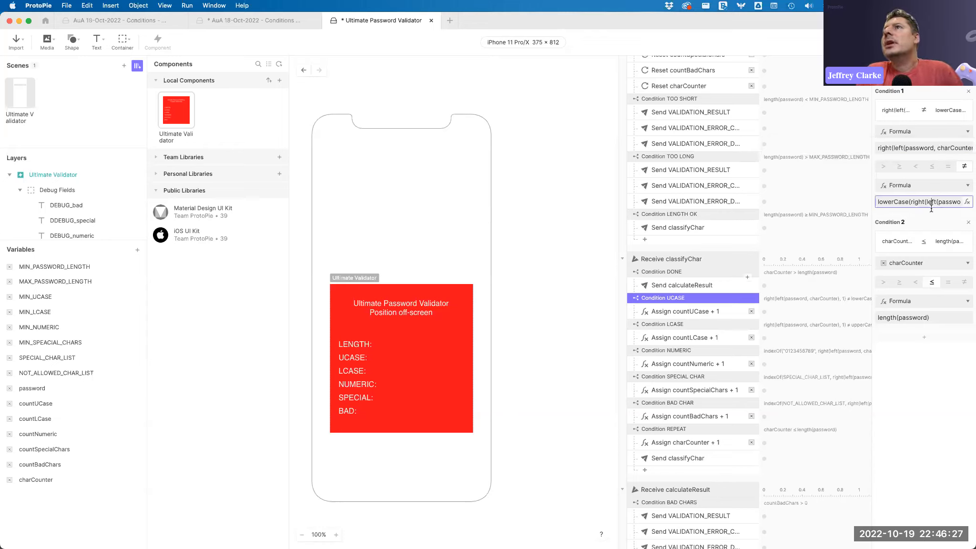
left_click(901, 148)
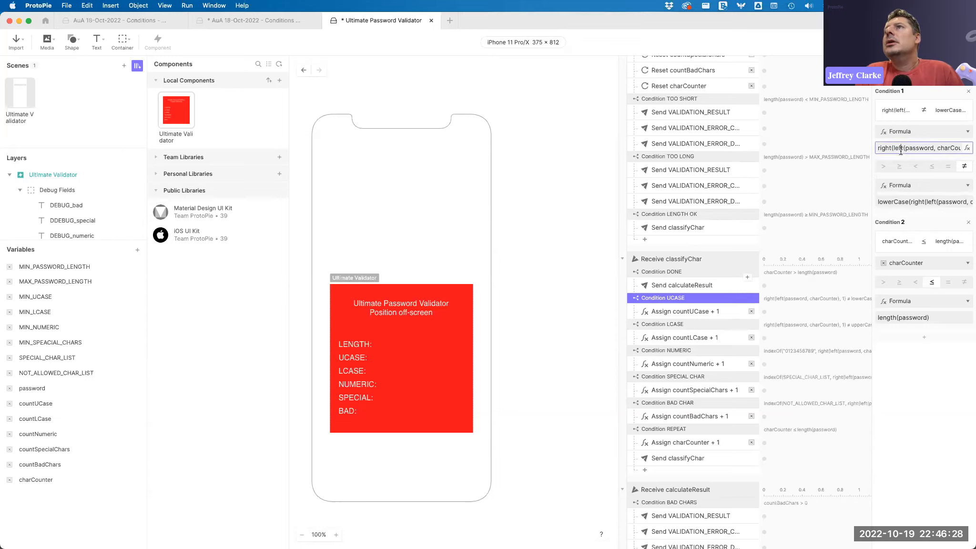
left_click(939, 149)
left_click(945, 203)
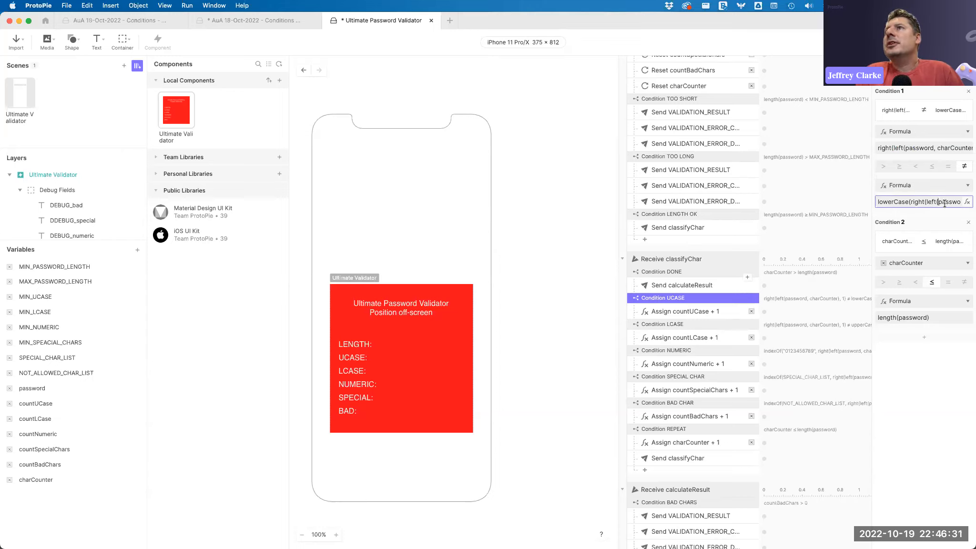
left_click(966, 202)
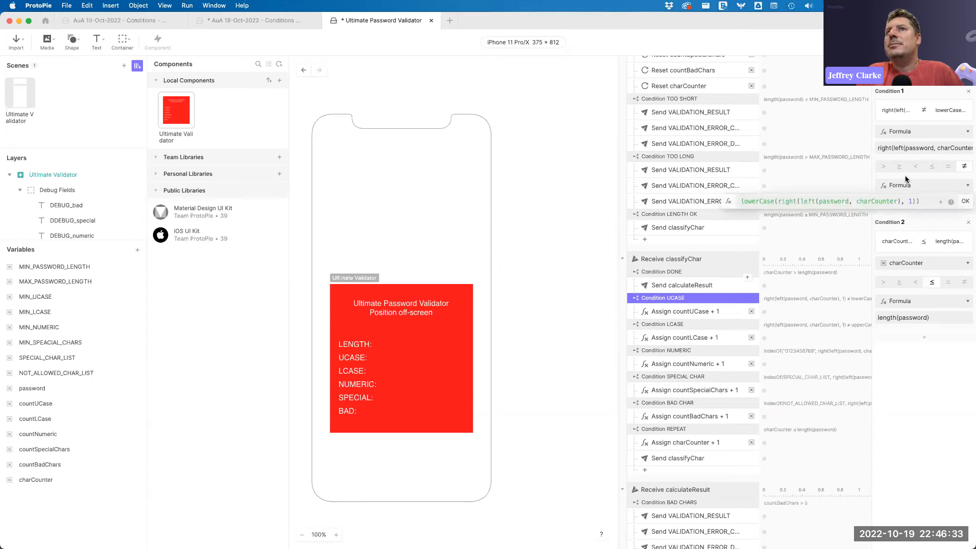
left_click(699, 299)
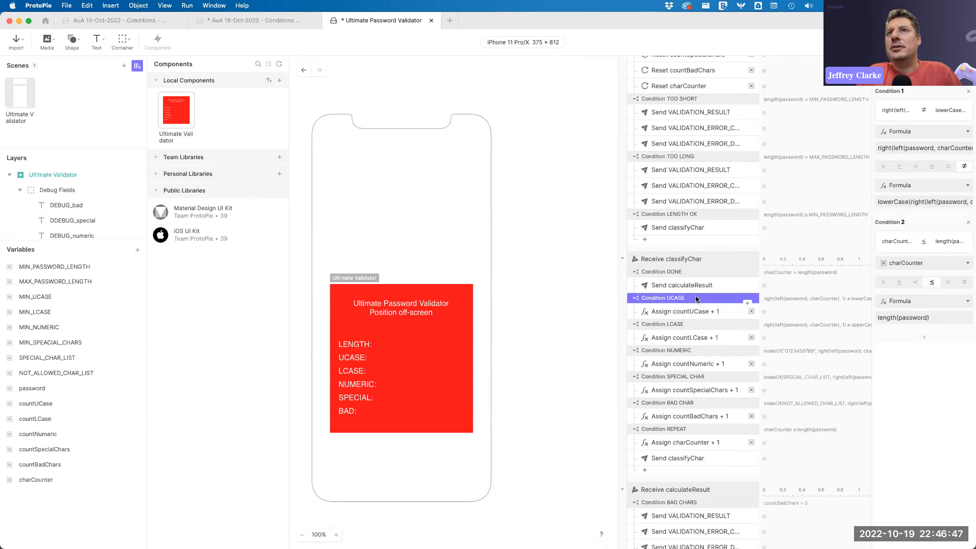
left_click(708, 311)
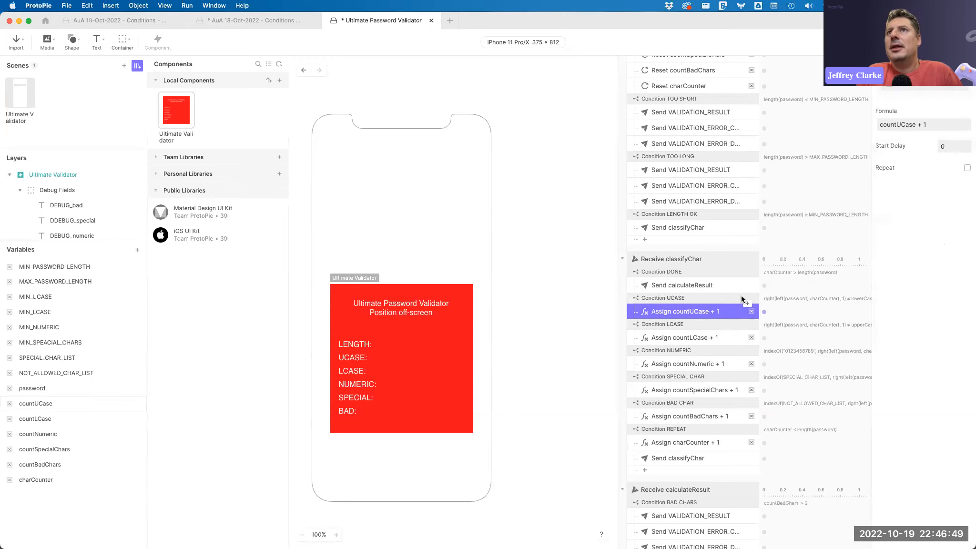
left_click(710, 297)
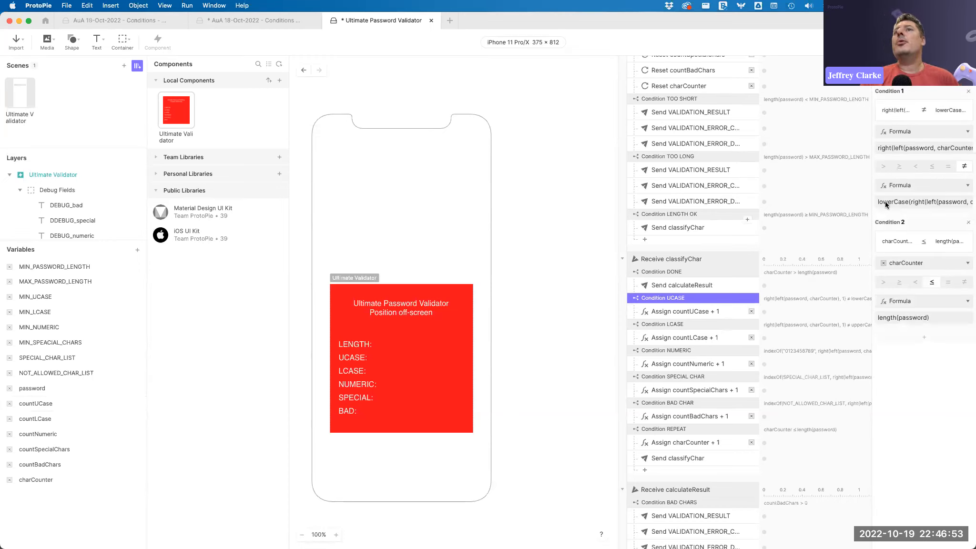
Add a third condition to the UCASE condition and set its first operand to a formula.
left_click(924, 337)
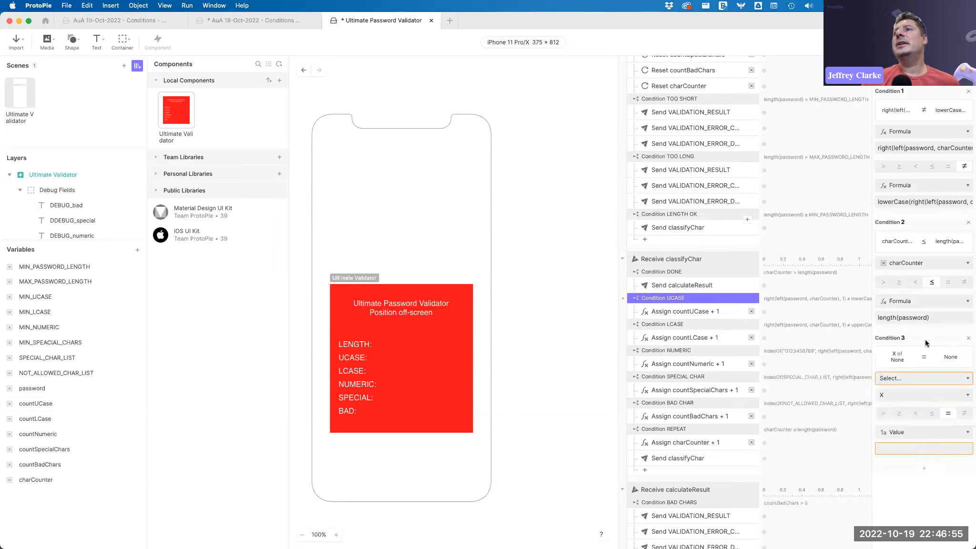
left_click(941, 377)
left_click(919, 377)
left_click(919, 376)
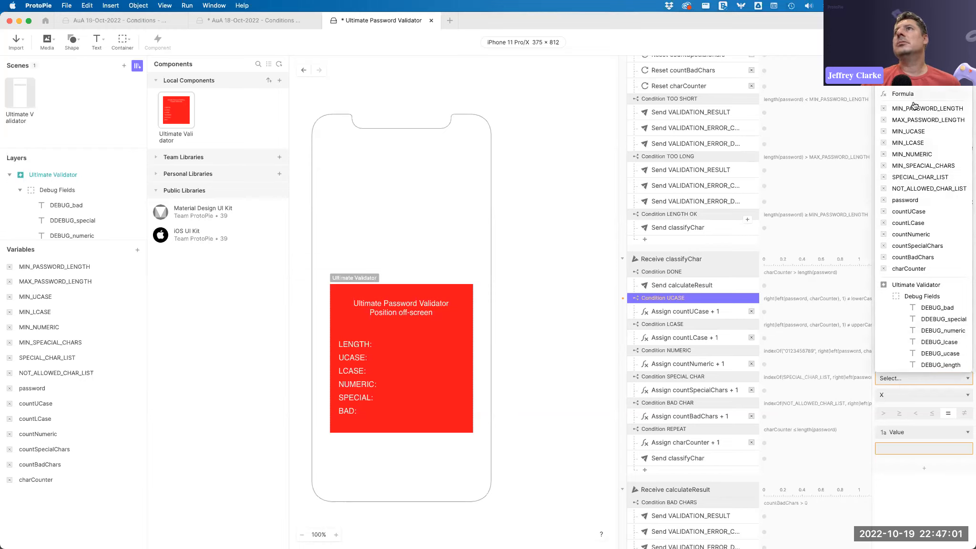
left_click(909, 269)
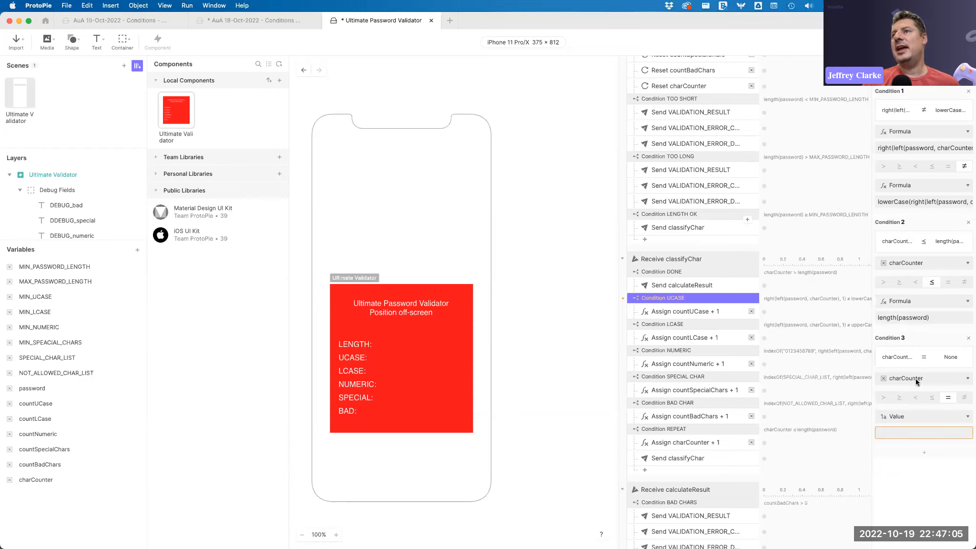
left_click(946, 378)
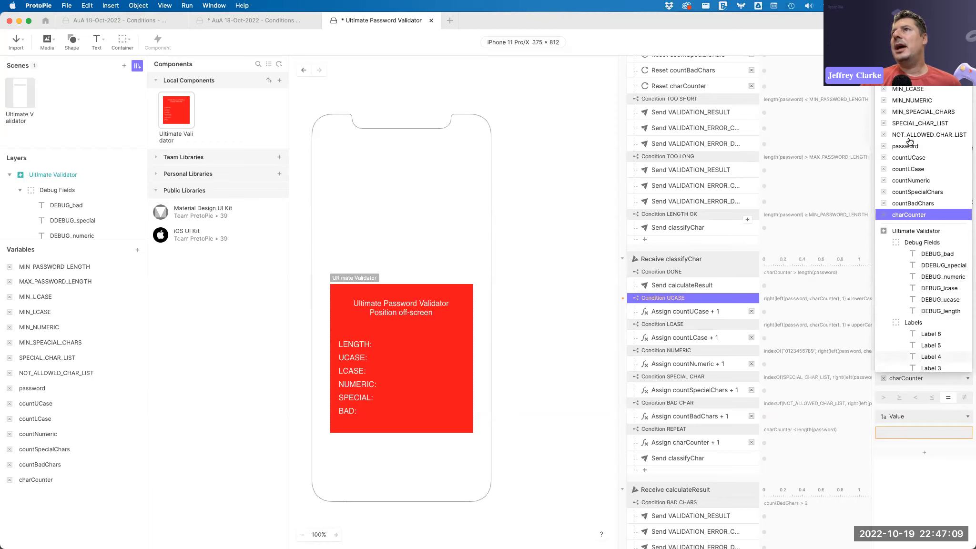
scroll(925, 246, "up", 3)
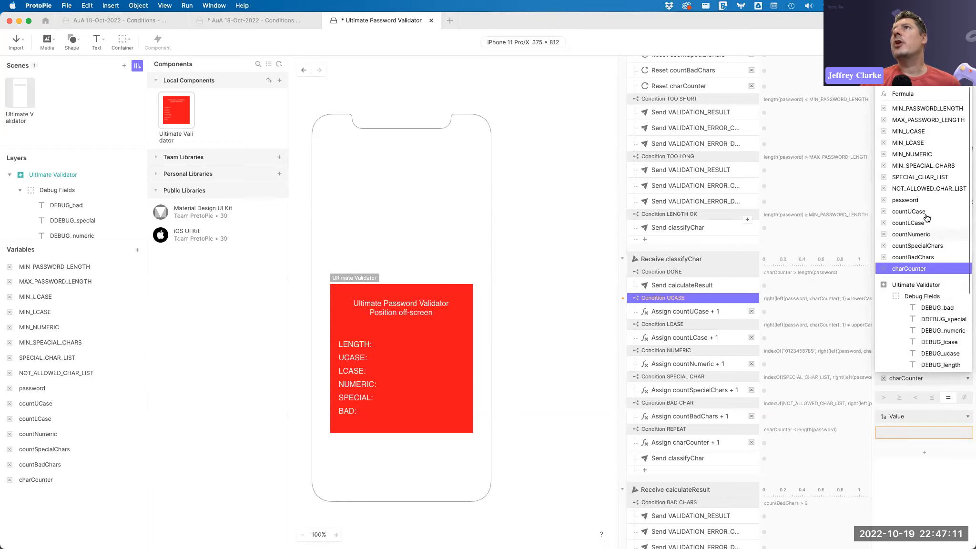
left_click(908, 92)
Enter the third condition's first formula as indexOf("abcdefghijklmnopqrstuvwxyz",char).
left_click(927, 393)
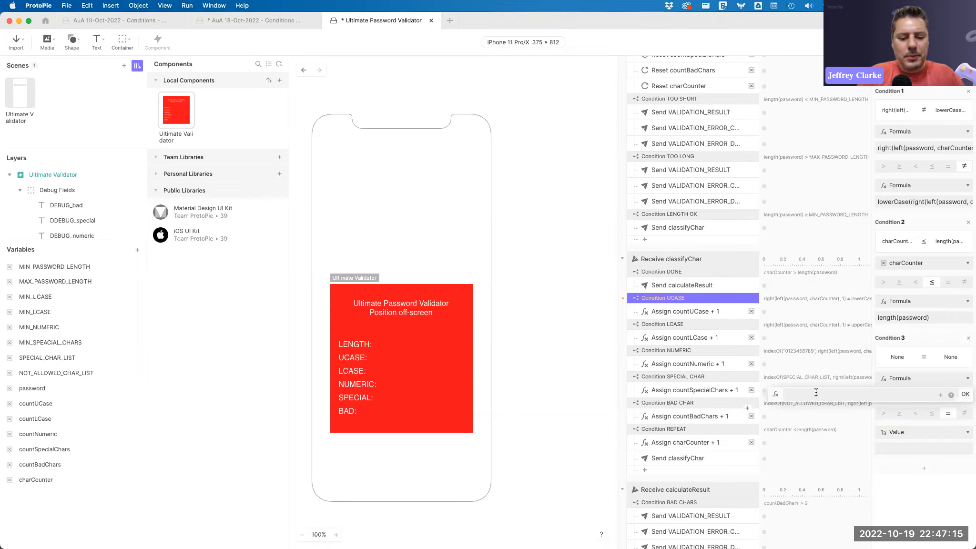
type("indexof")
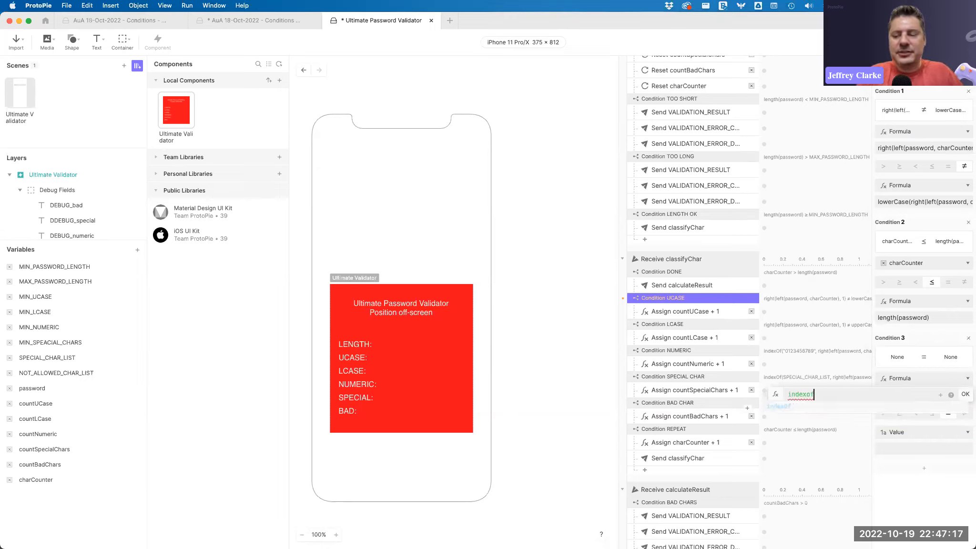
type("(")
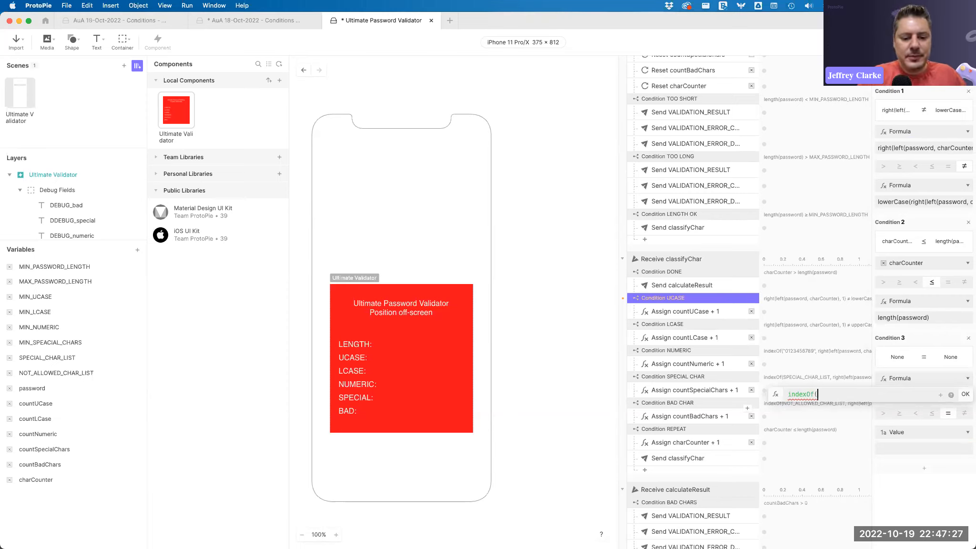
type("\"abcde")
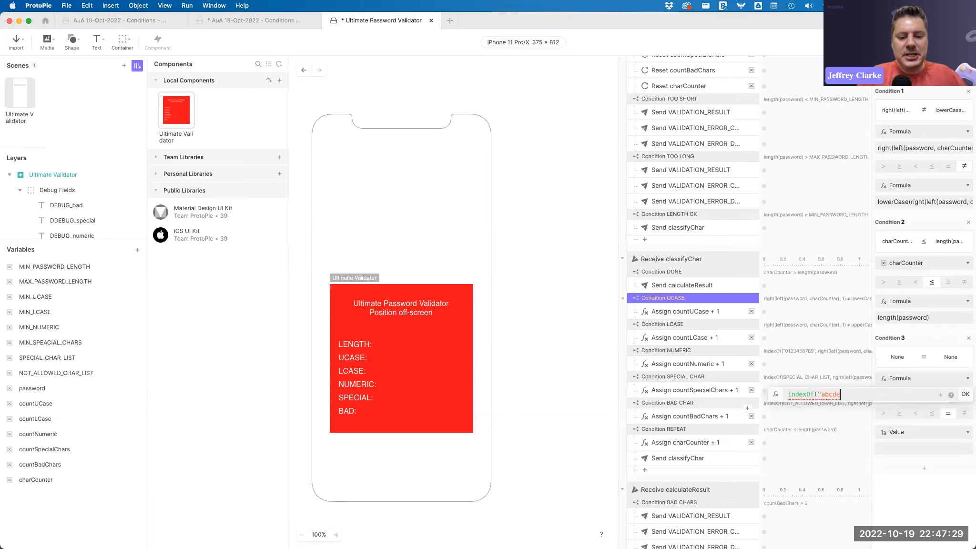
type("fghijk")
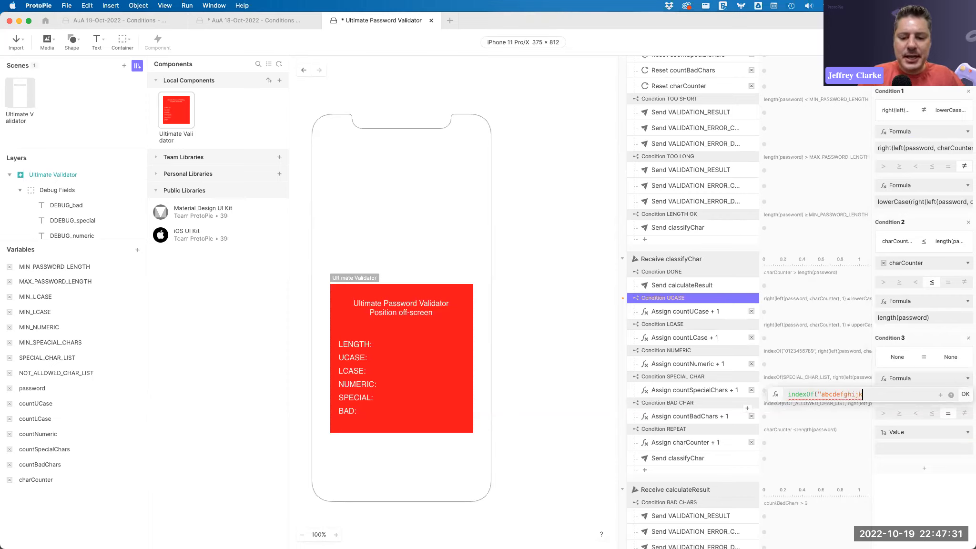
type("lmnopq")
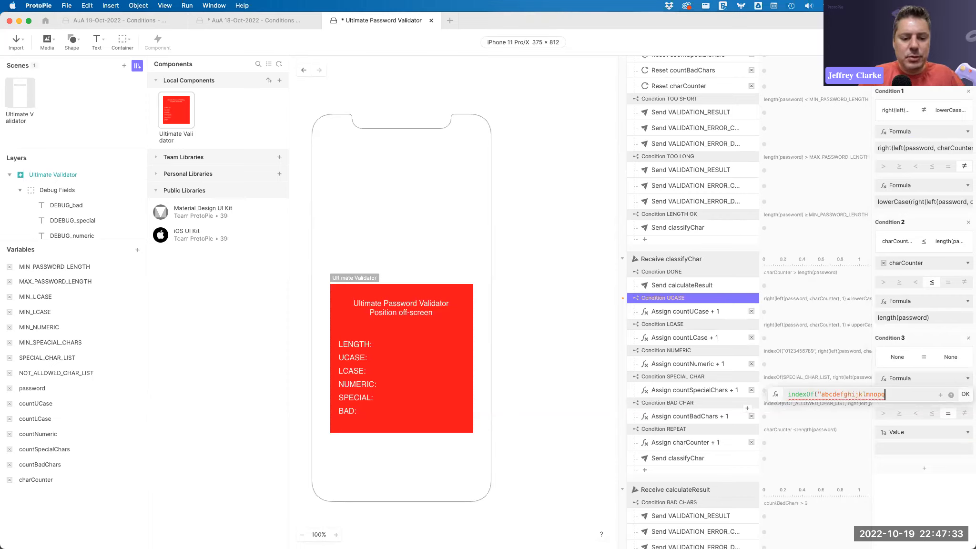
type("rstuvwxyz")
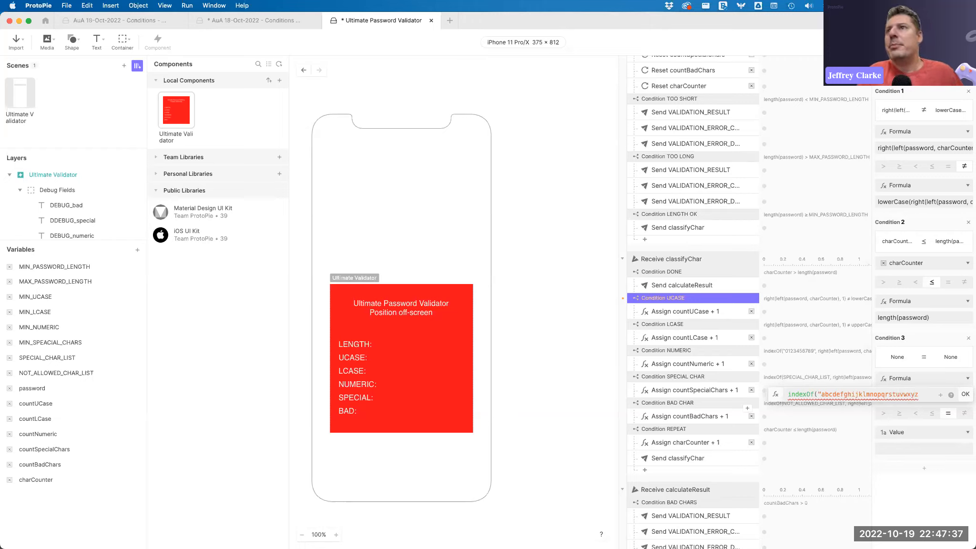
type("\",char")
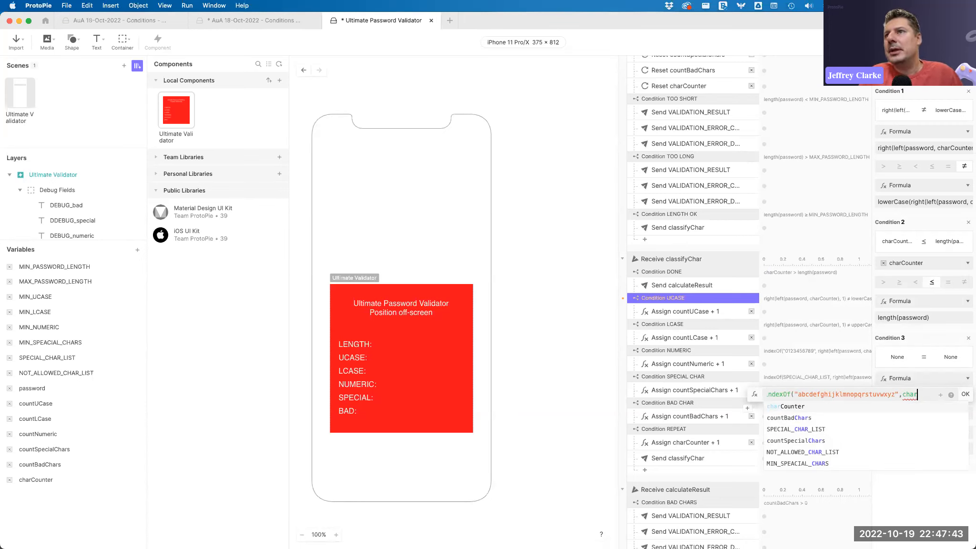
type(" = -1")
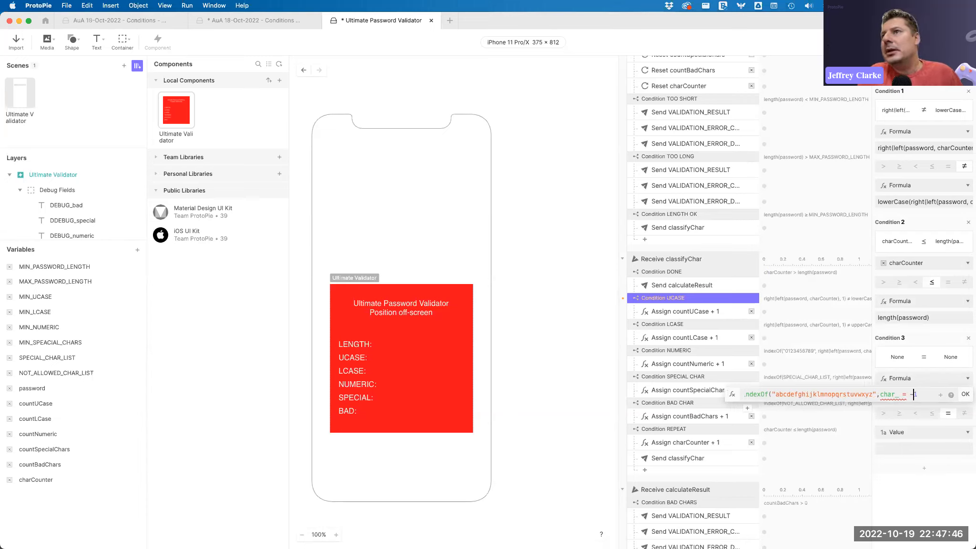
left_click(899, 394)
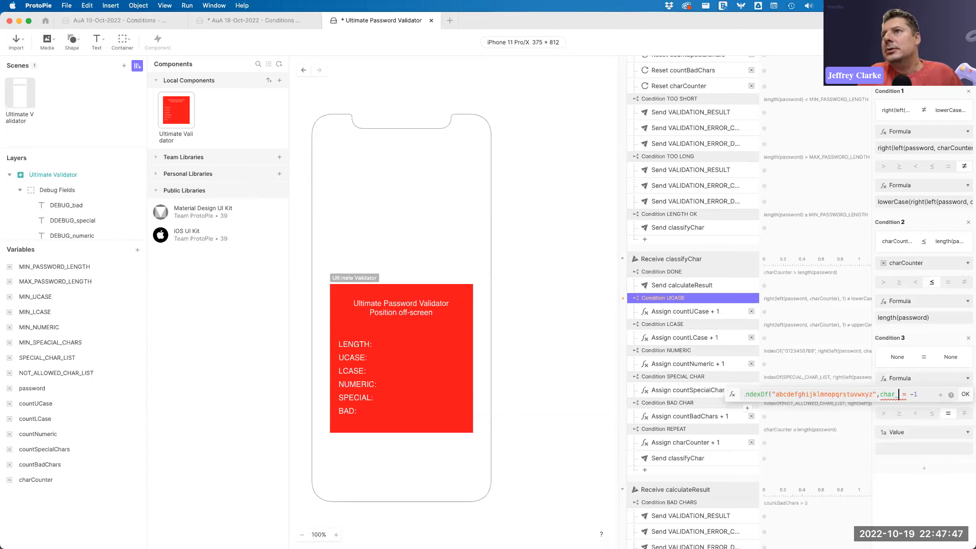
key("BackSpace")
key("BackSpace")
key("BackSpace")
key("BackSpace")
key("BackSpace")
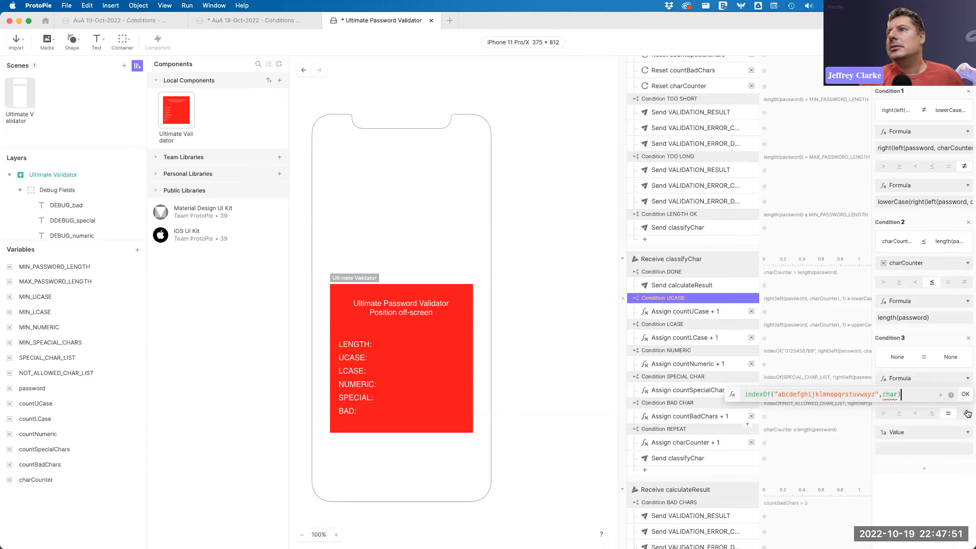
Set the third condition to compare that formula as equal to the value -1.
left_click(966, 415)
left_click(911, 448)
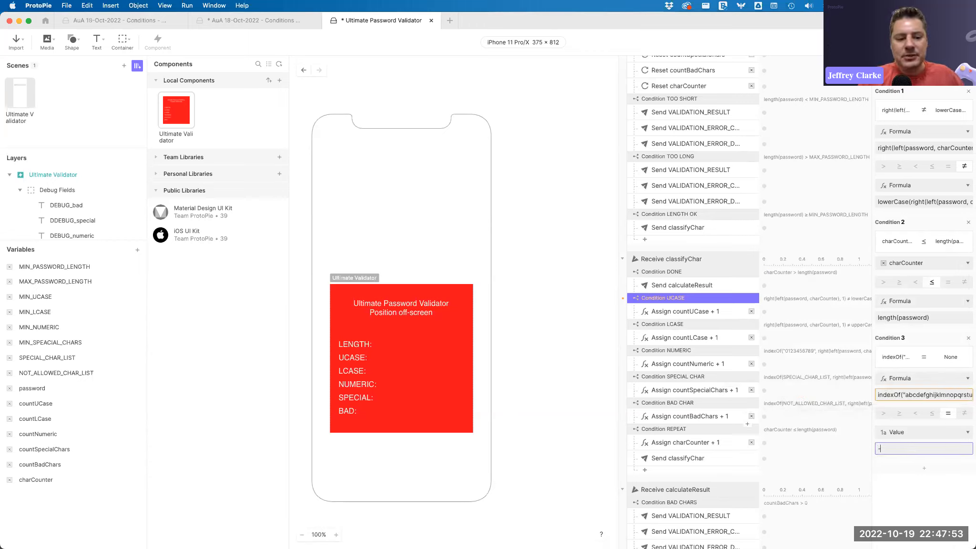
type("-1")
key("Return")
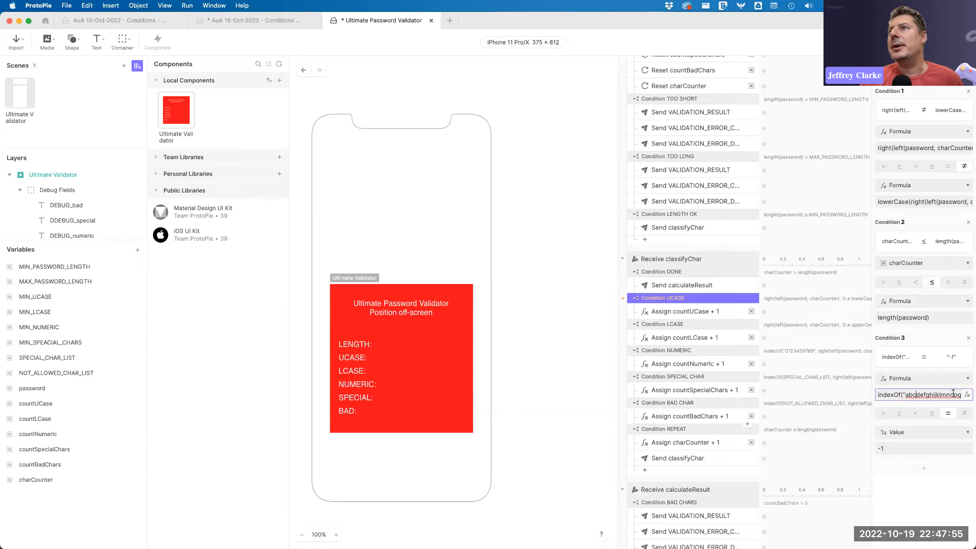
Examine the third condition's indexOf formula, including its search string and the char argument.
left_click(966, 396)
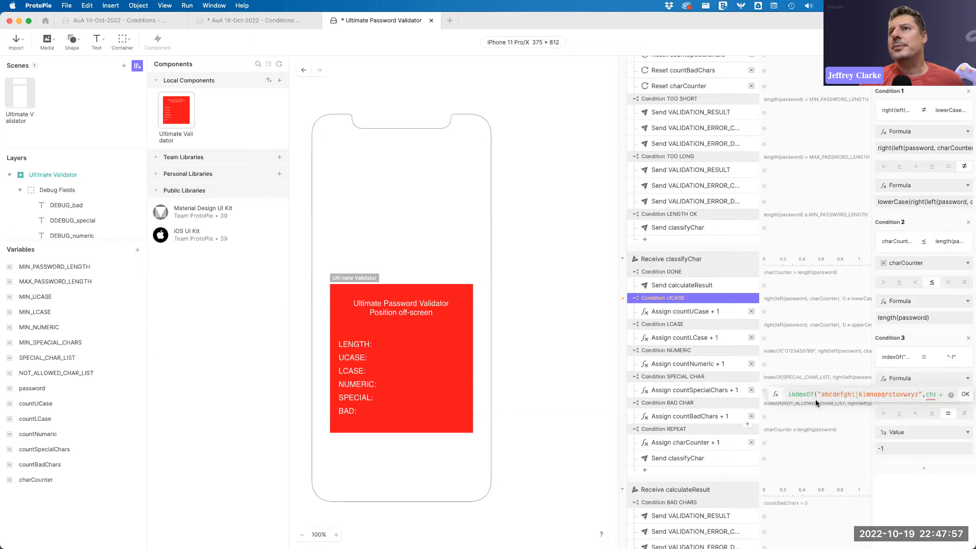
left_click_drag(817, 393, 922, 393)
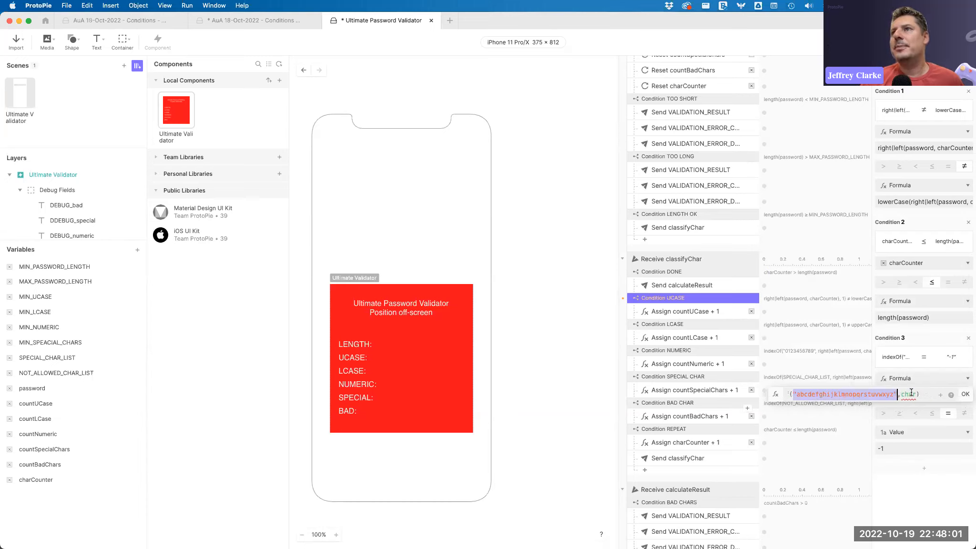
double_click(902, 394)
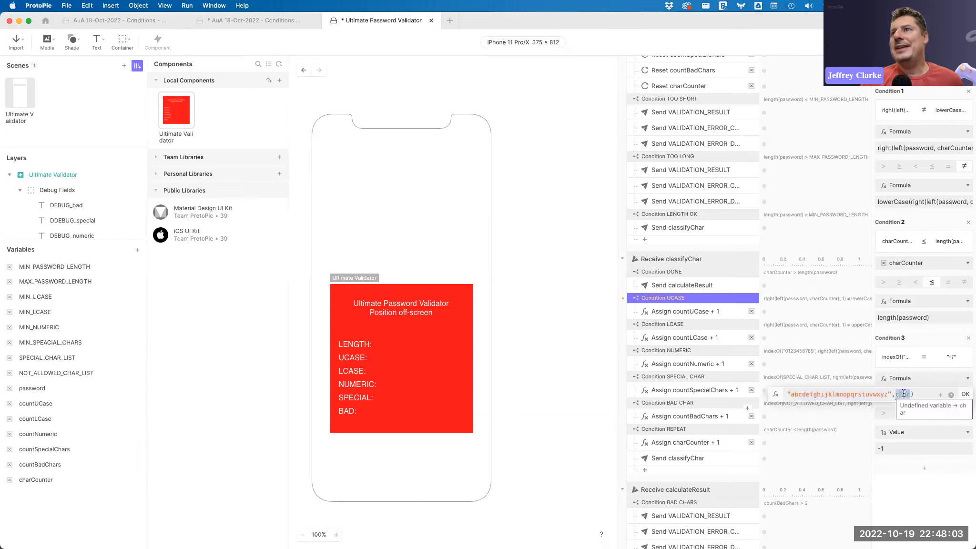
left_click_drag(791, 393, 900, 393)
left_click(912, 393)
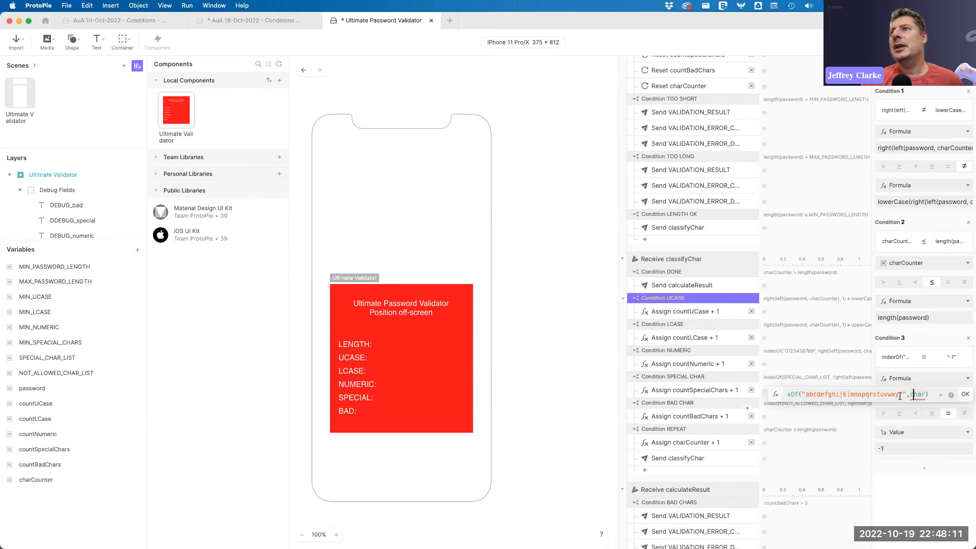
left_click(828, 394)
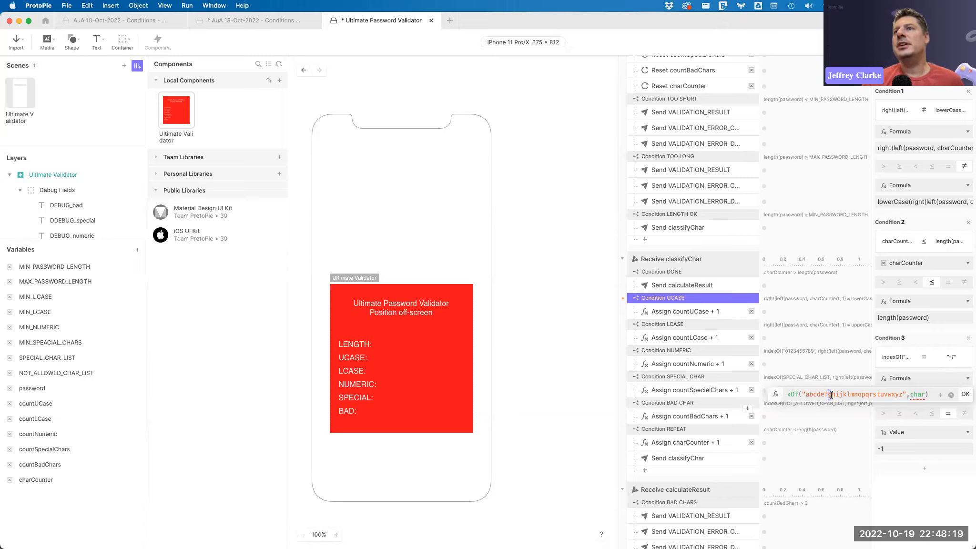
scroll(924, 394, "right", 1)
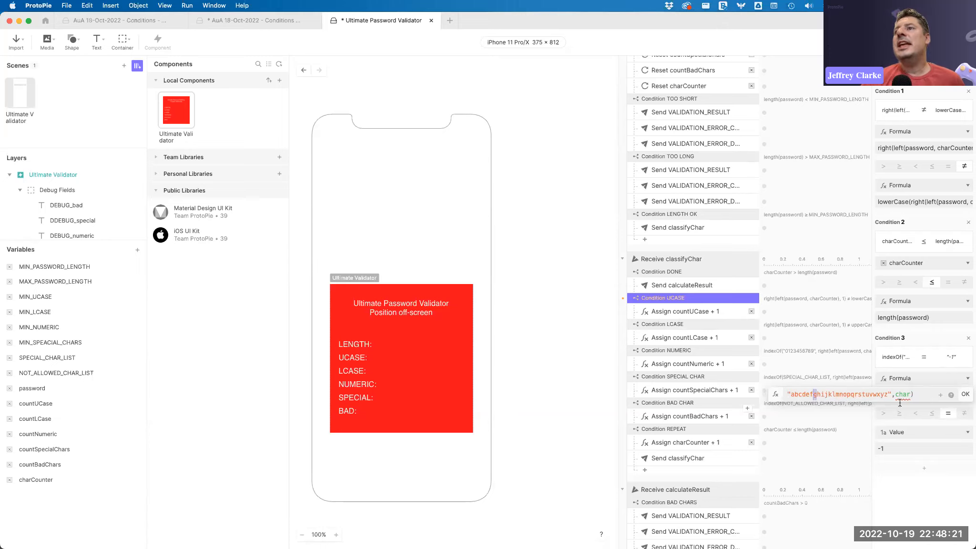
left_click(922, 394)
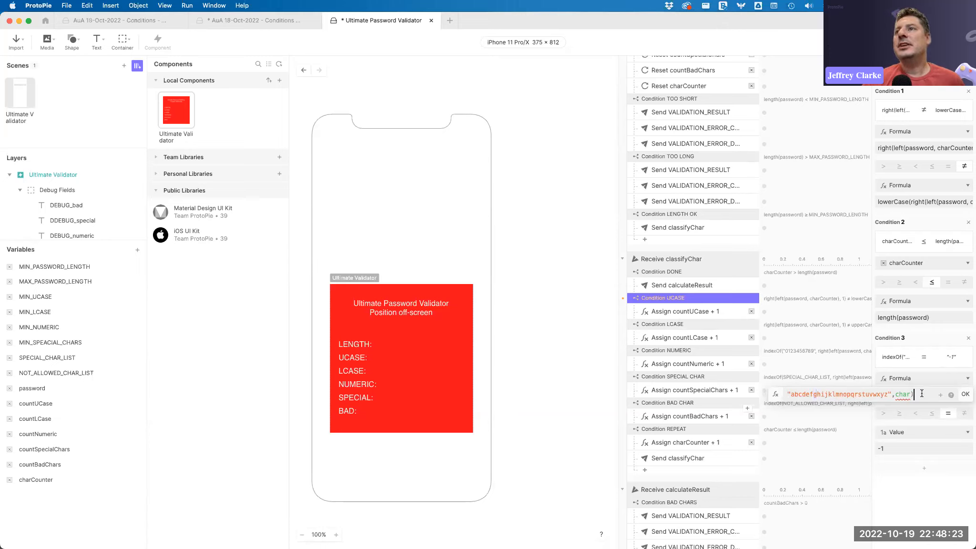
scroll(853, 397, "left", 2)
scroll(921, 395, "right", 2)
scroll(799, 392, "left", 2)
left_click_drag(820, 393, 917, 395)
scroll(873, 395, "right", 2)
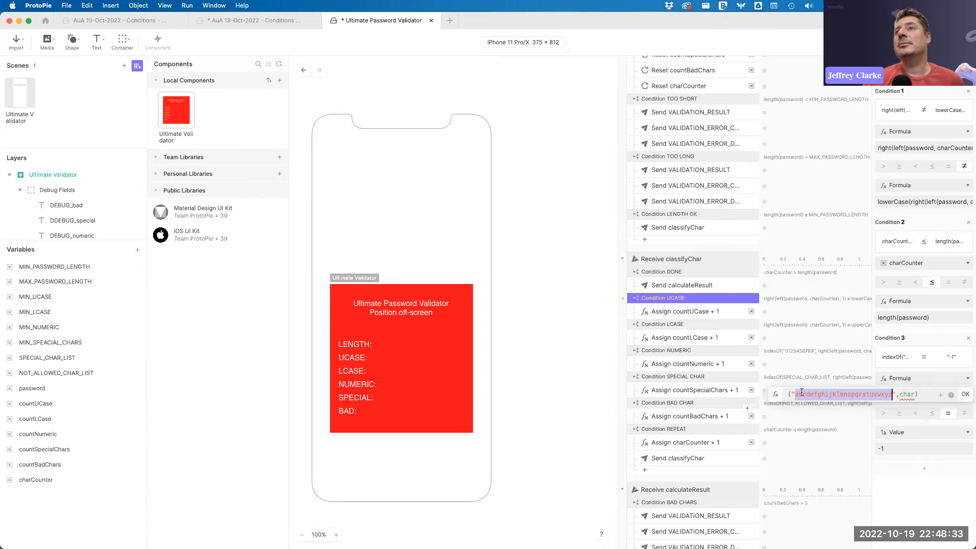
left_click(924, 392)
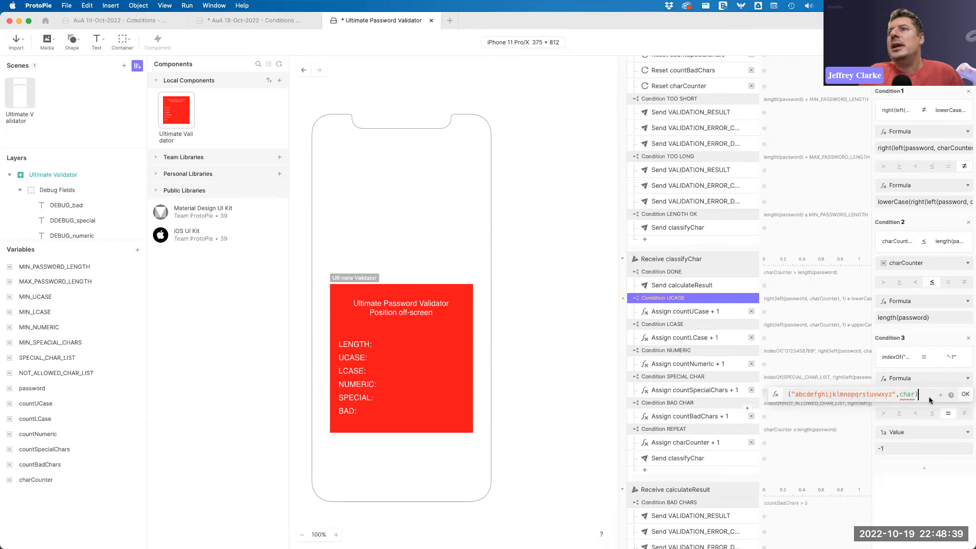
scroll(902, 390, "left", 1)
double_click(802, 395)
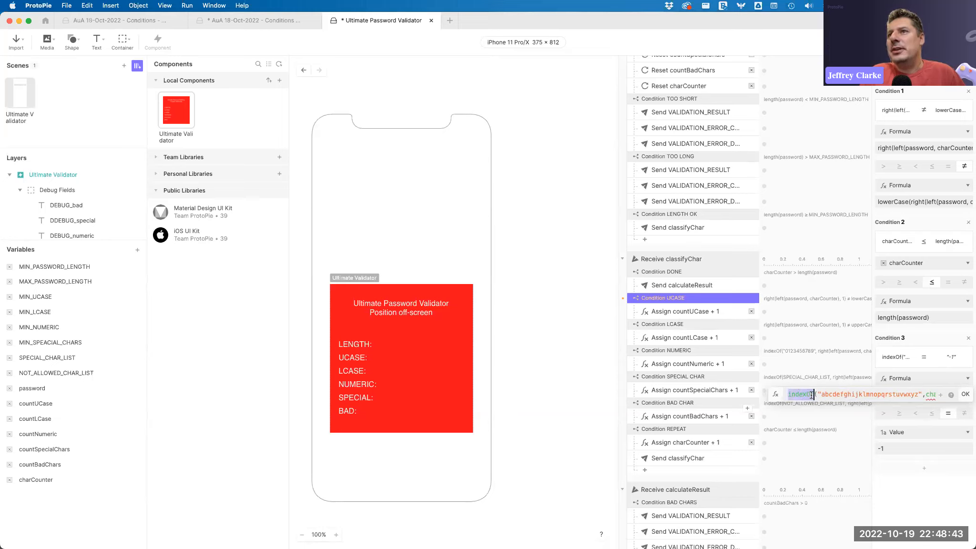
key("Delete")
key("Delete")
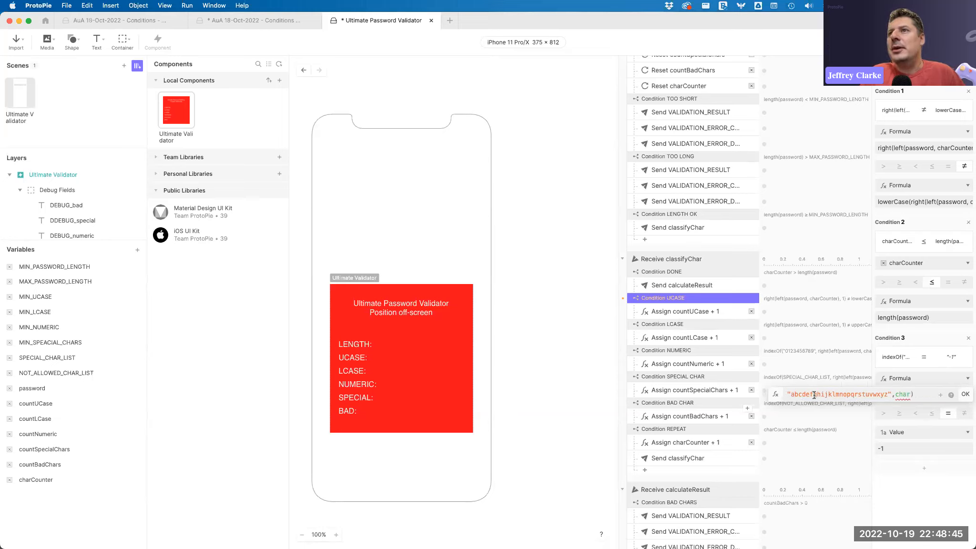
key("super+z")
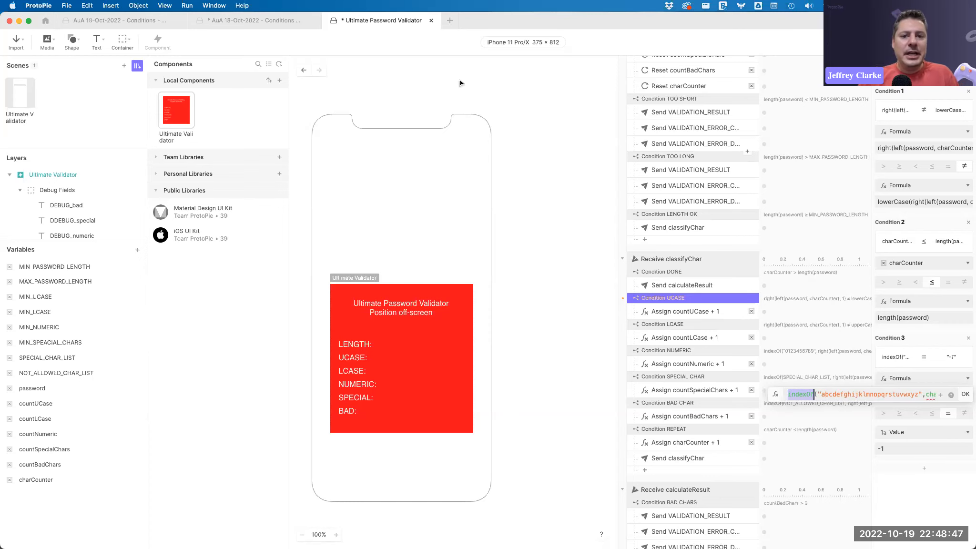
Switch to the browser, open protopie.io in a new tab, and go to the Documentation.
key("super+Tab")
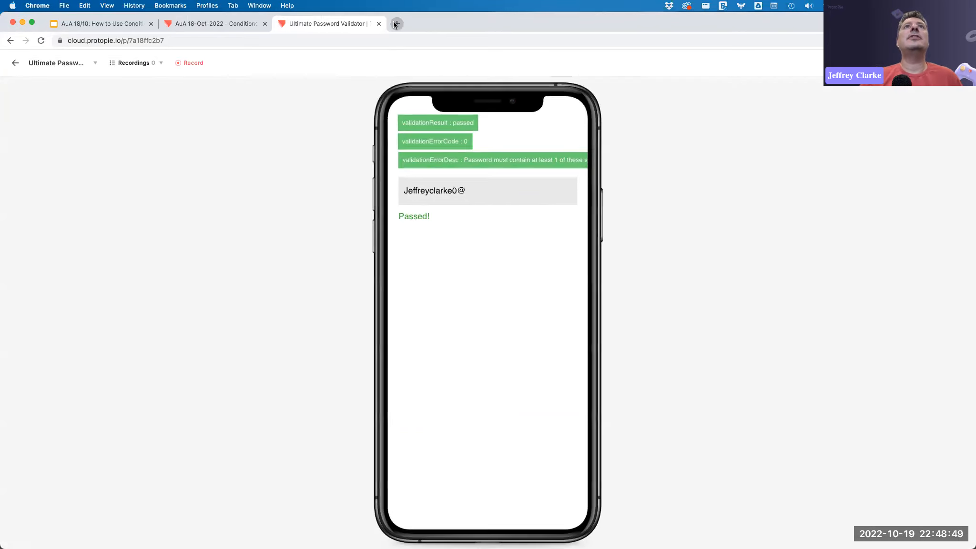
left_click(394, 22)
type("protopie.io")
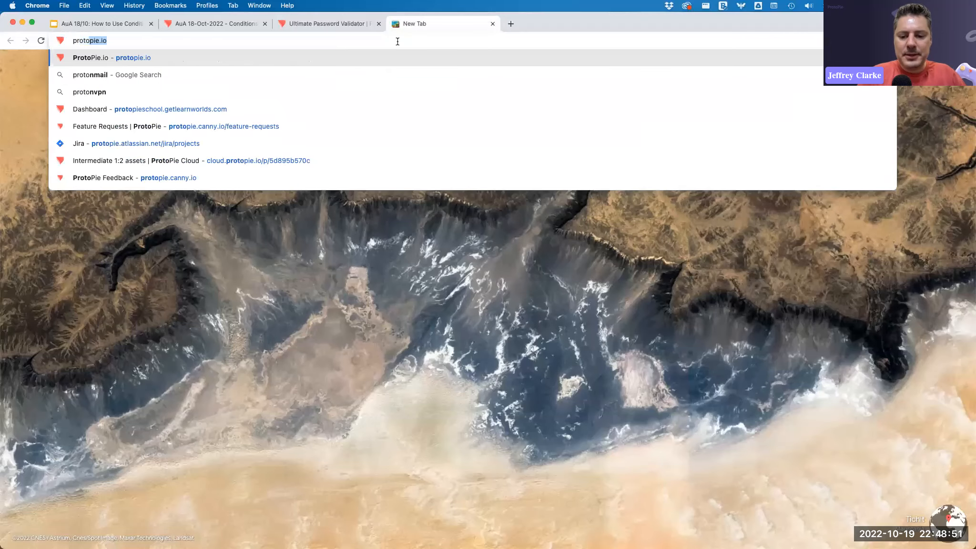
key("Return")
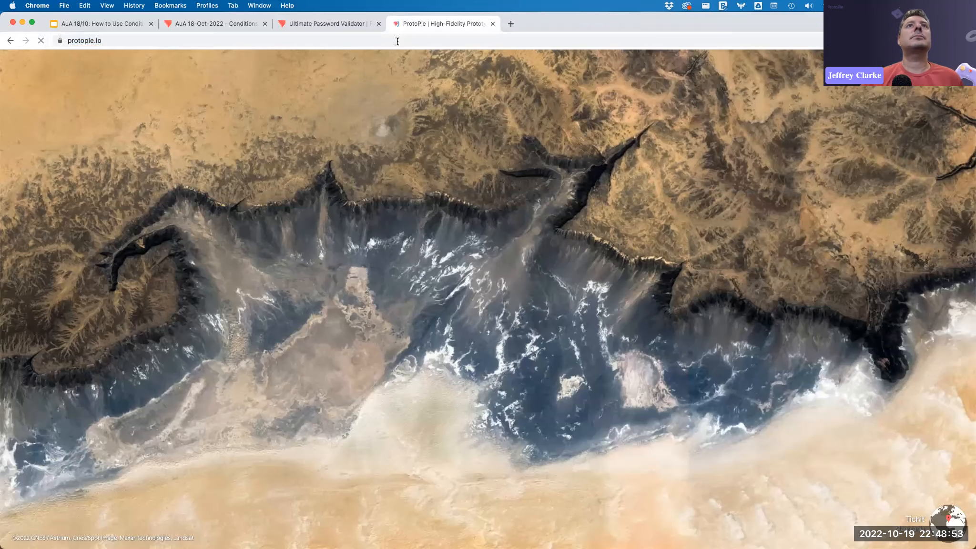
mouse_move(518, 97)
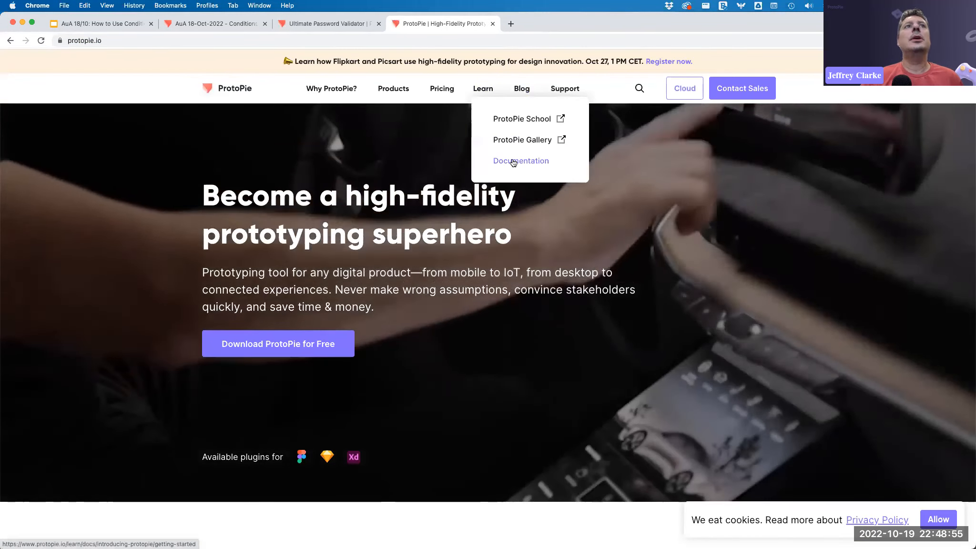
left_click(499, 160)
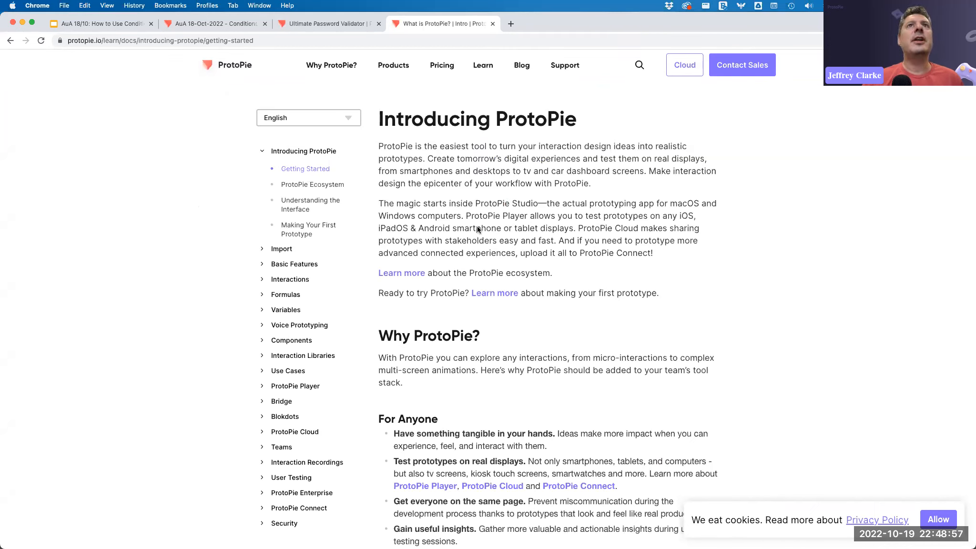
Open the Formulas Functions documentation page and jump to its Text functions section.
left_click(261, 295)
left_click(296, 359)
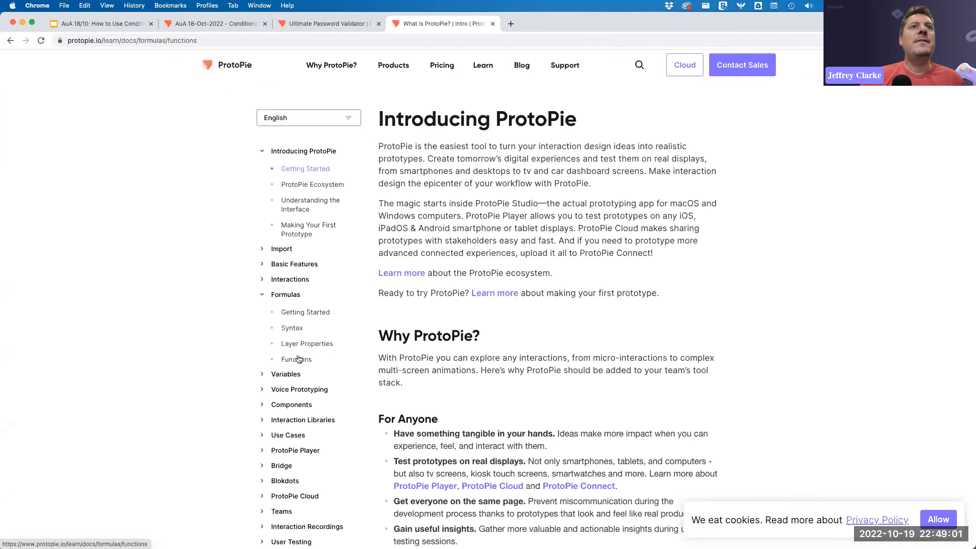
scroll(440, 318, "down", 2)
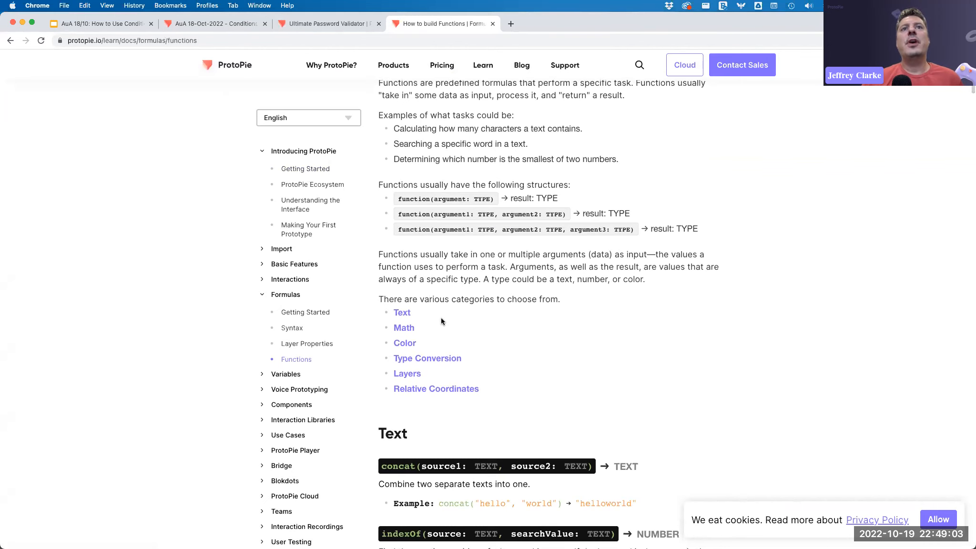
left_click(401, 313)
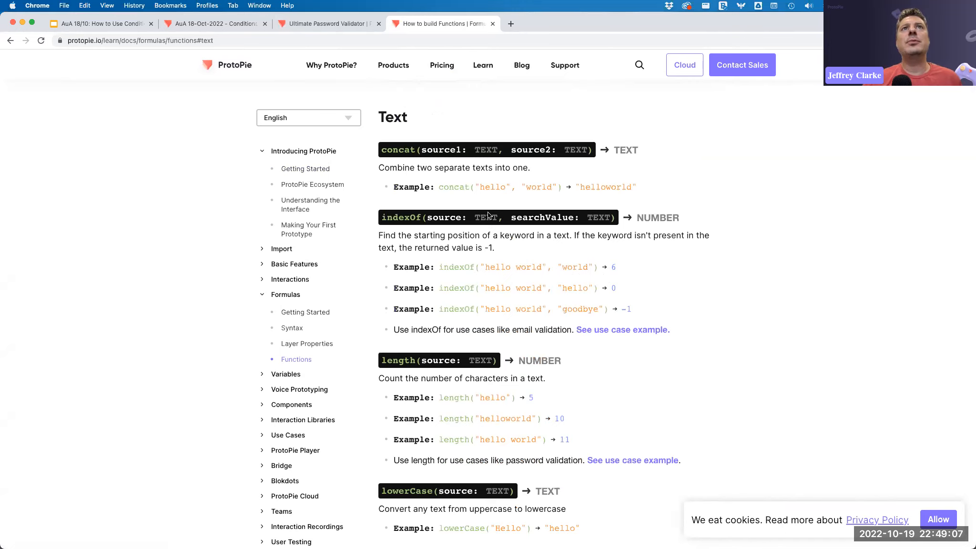
Read the documentation for the indexOf, length and case-conversion Text functions.
double_click(395, 147)
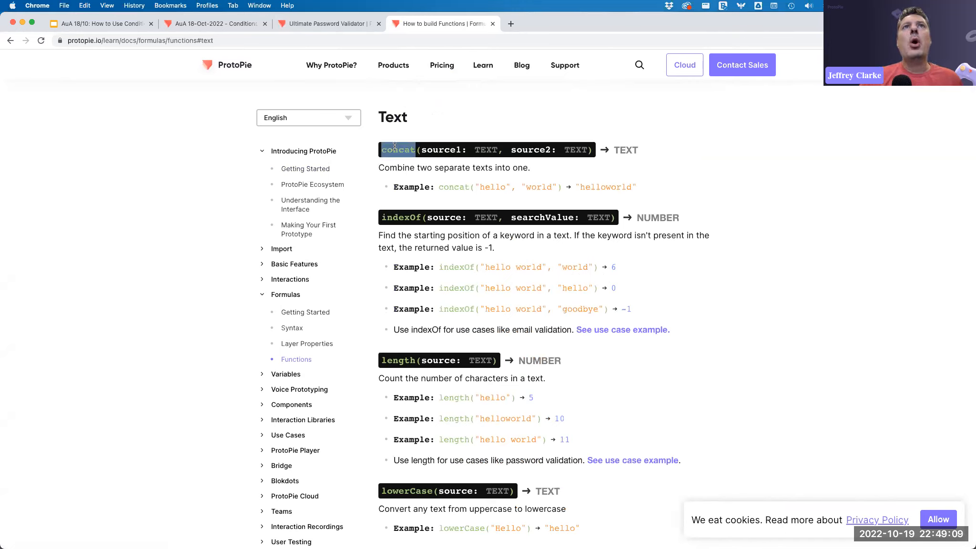
double_click(397, 217)
left_click_drag(382, 235, 547, 249)
left_click(517, 249)
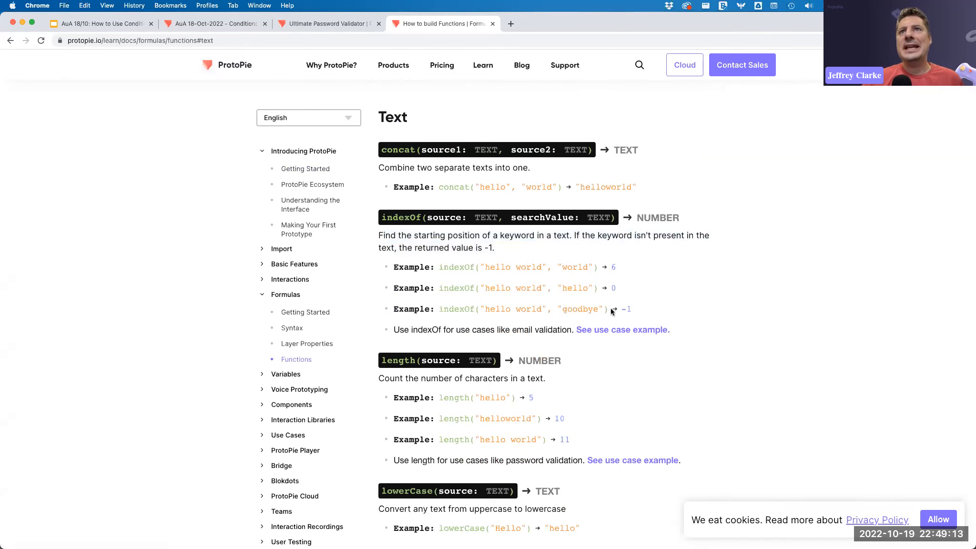
scroll(547, 307, "down", 3)
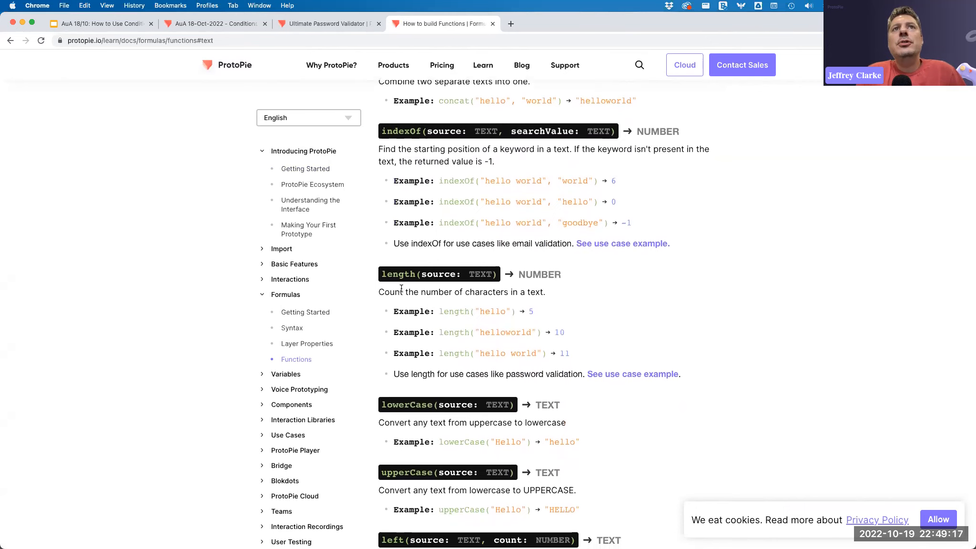
scroll(402, 289, "down", 2)
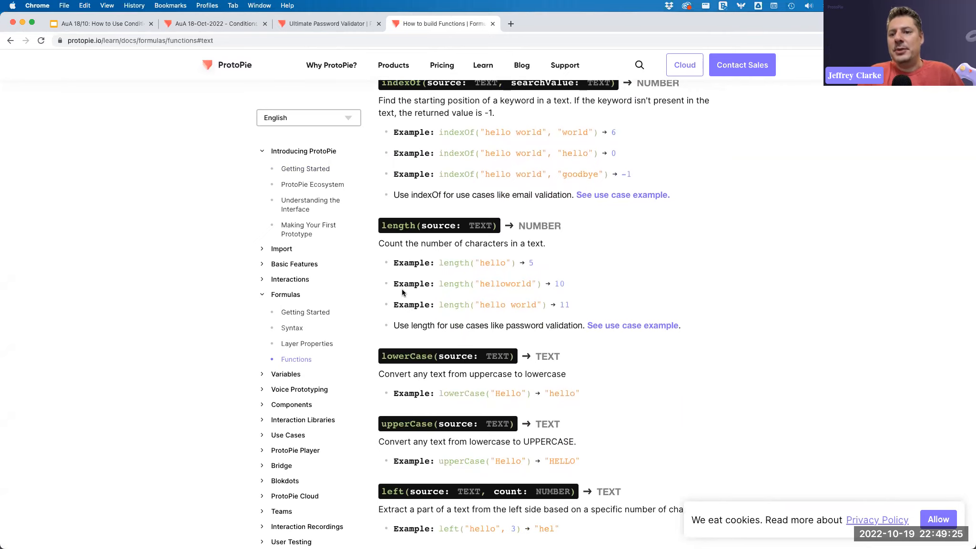
scroll(443, 286, "down", 8)
scroll(443, 284, "down", 6)
scroll(443, 283, "up", 20)
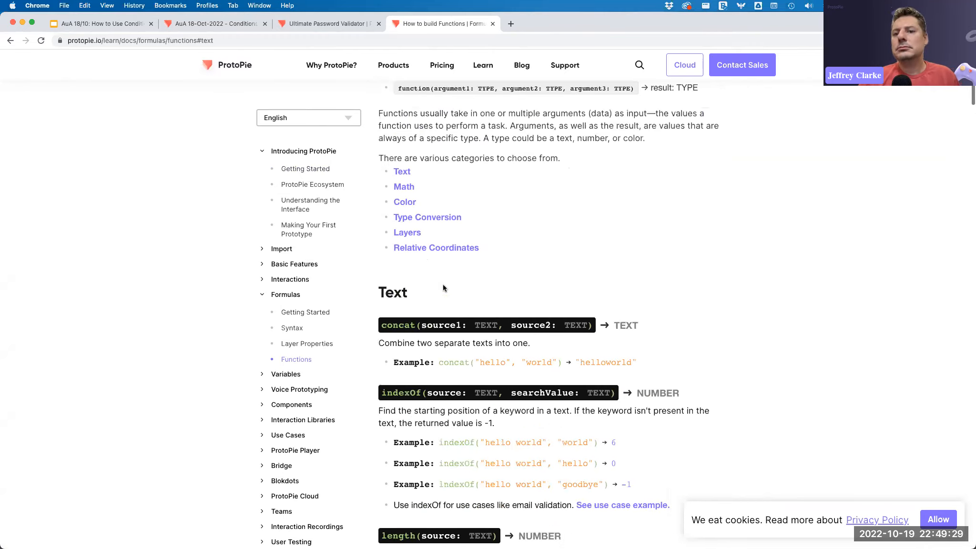
scroll(443, 288, "up", 5)
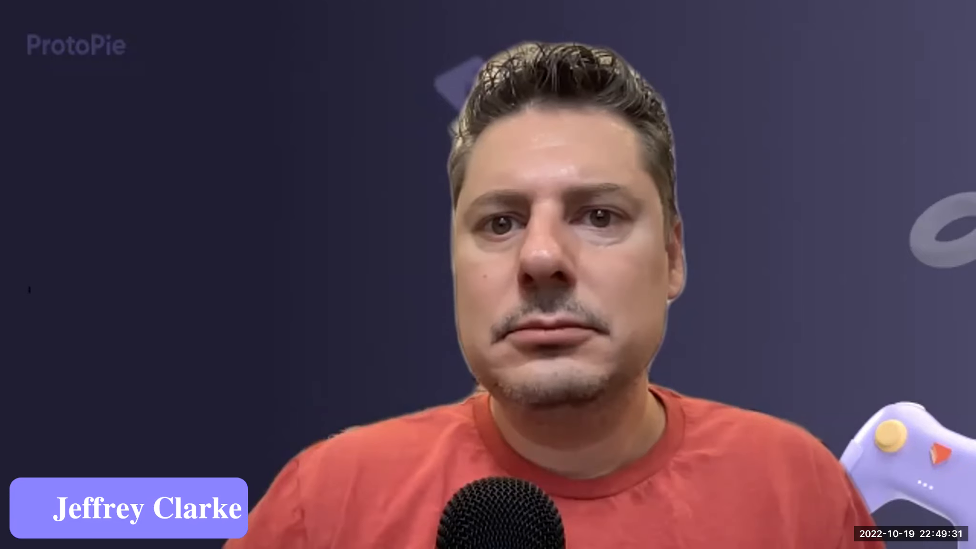